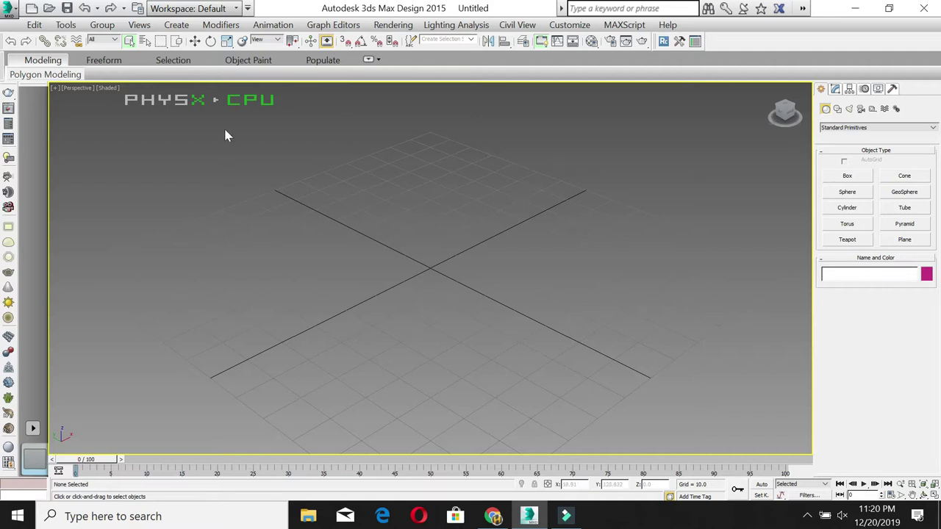
Step: Open Customize > Configure User Paths and show the External Files search path list
click(569, 26)
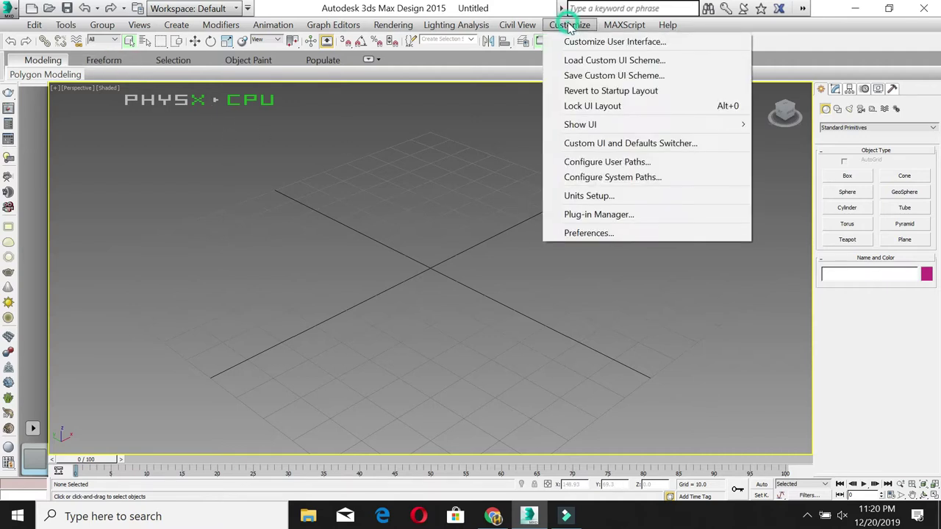
click(615, 165)
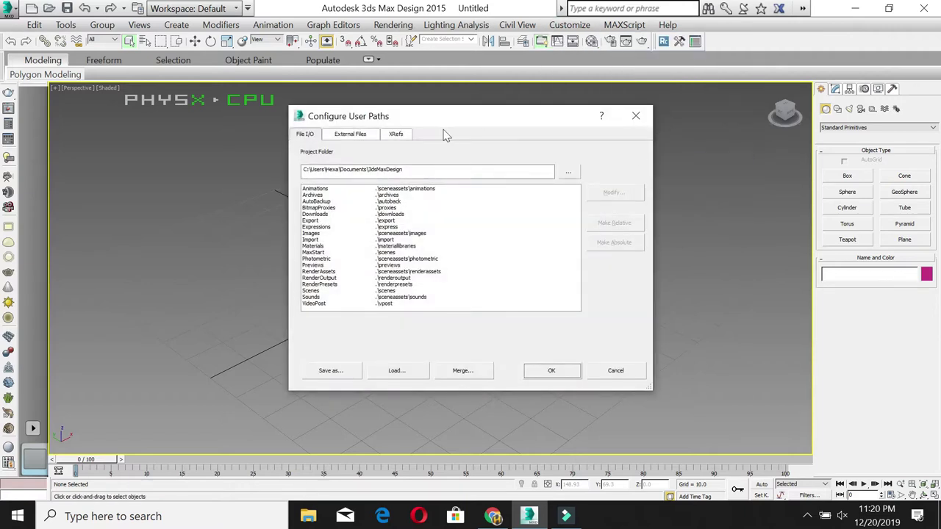
click(345, 137)
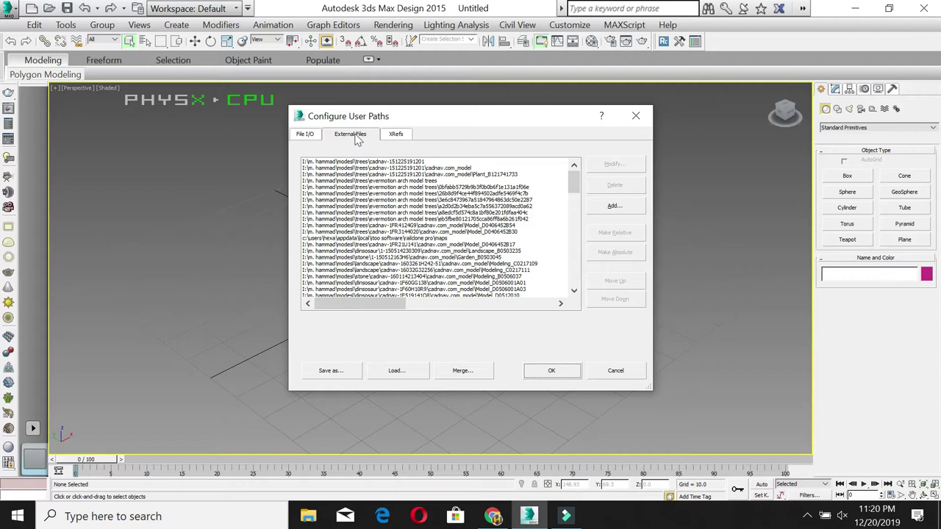
Step: Start adding a new external files path and browse into the modesl folder on Local Disk (J:)
click(620, 206)
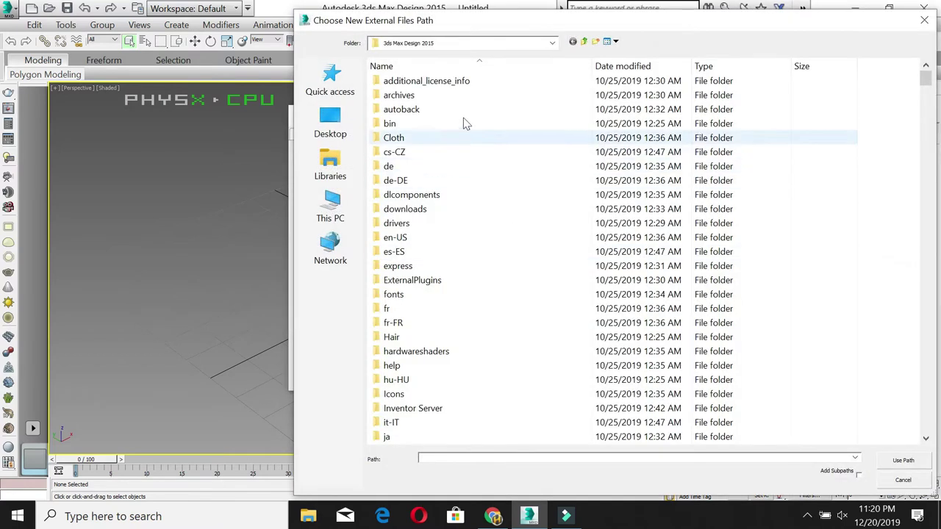
click(487, 43)
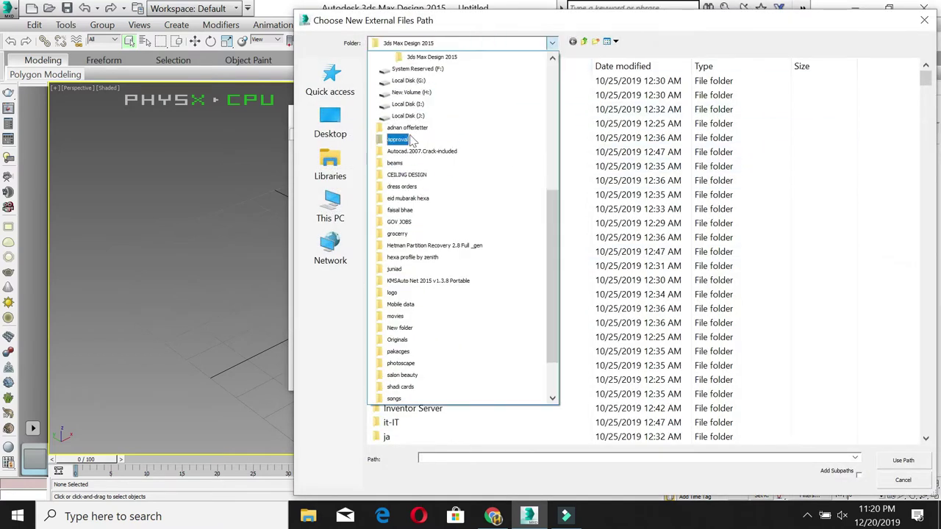
click(408, 115)
double_click(433, 327)
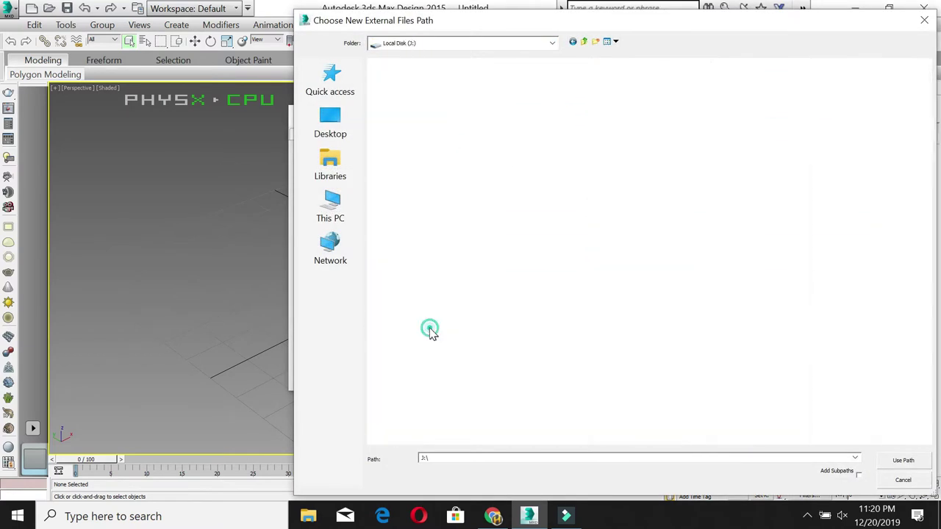
click(434, 267)
text(mo)
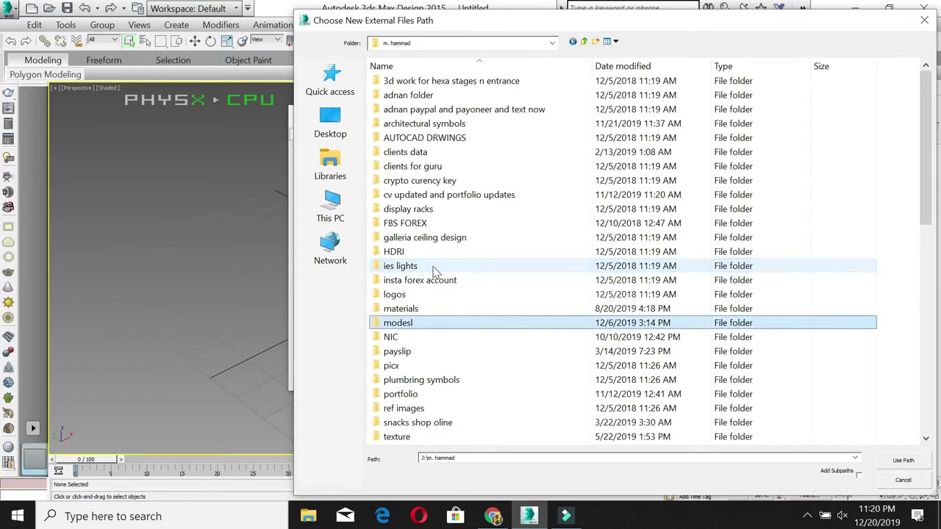
key(Return)
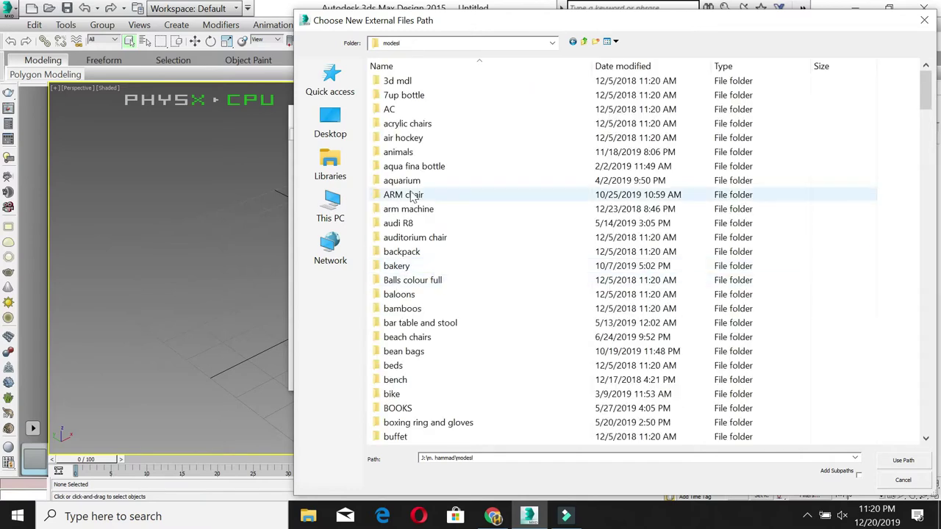
Step: Find and open the foodie items folder inside modesl
scroll(526, 279, down, 2)
scroll(541, 327, down, 2)
scroll(548, 352, down, 2)
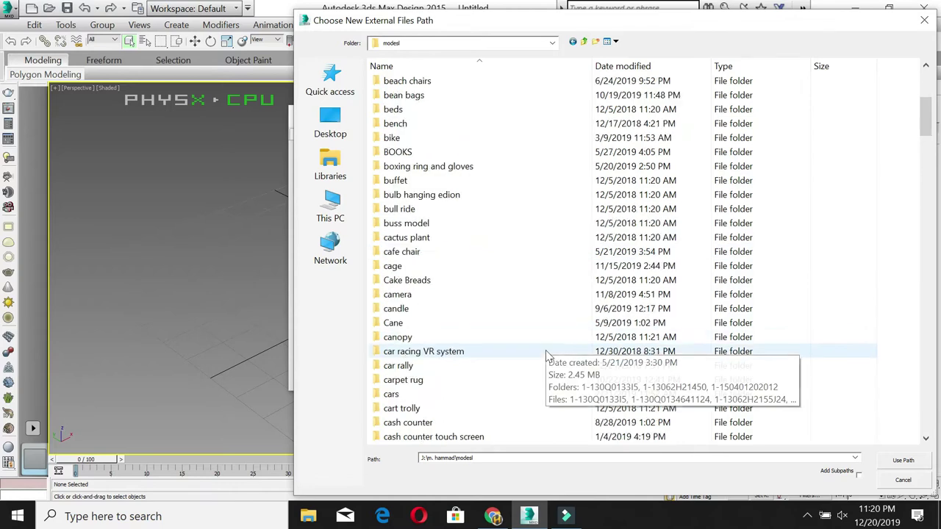
scroll(547, 357, down, 3)
scroll(547, 356, down, 2)
scroll(547, 356, up, 1)
scroll(548, 357, down, 3)
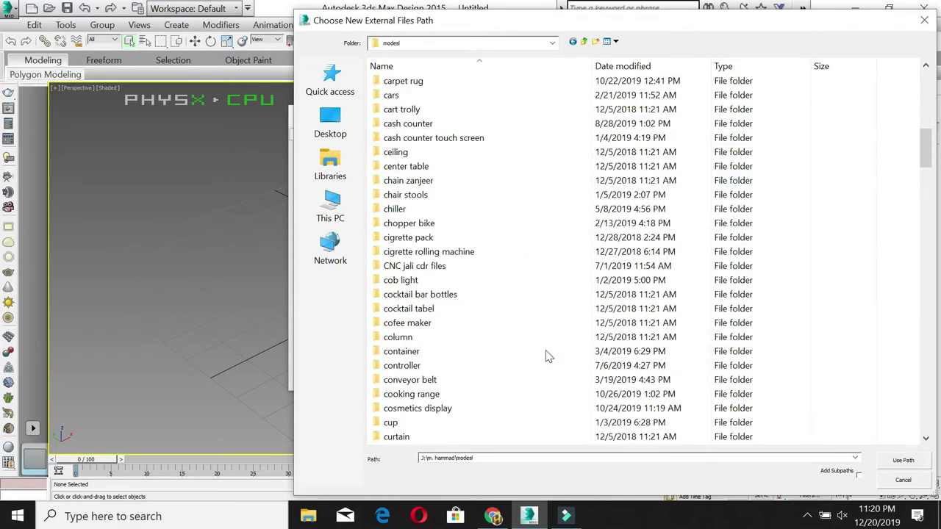
scroll(548, 356, down, 2)
scroll(548, 357, down, 2)
click(406, 368)
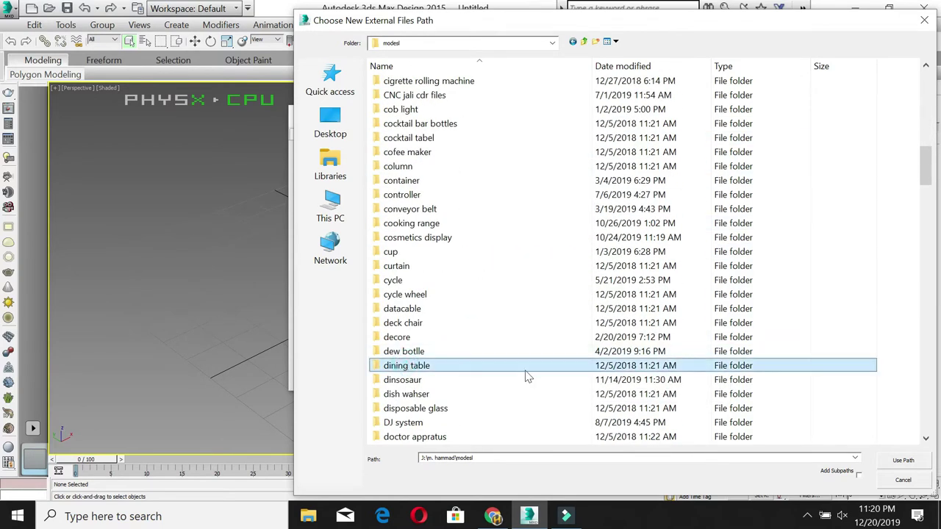
text(food)
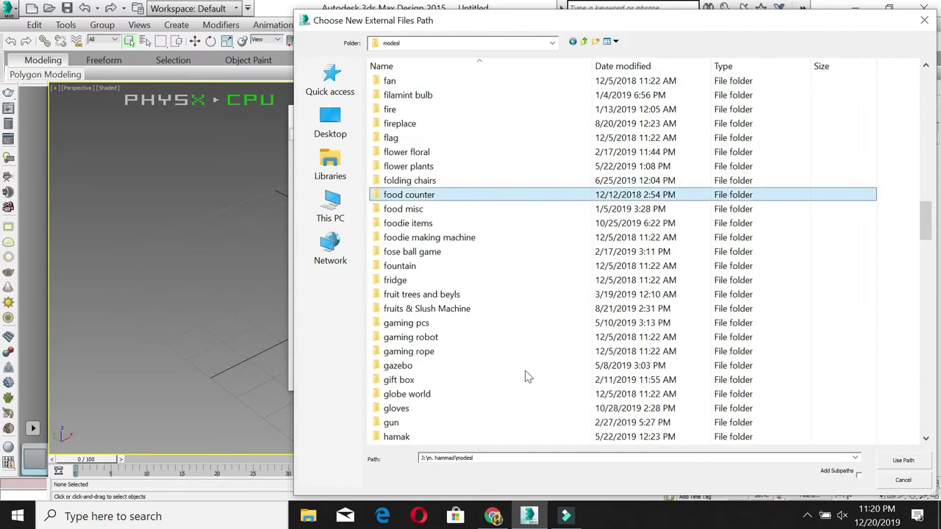
mouse_move(398, 379)
key(Down)
key(Down)
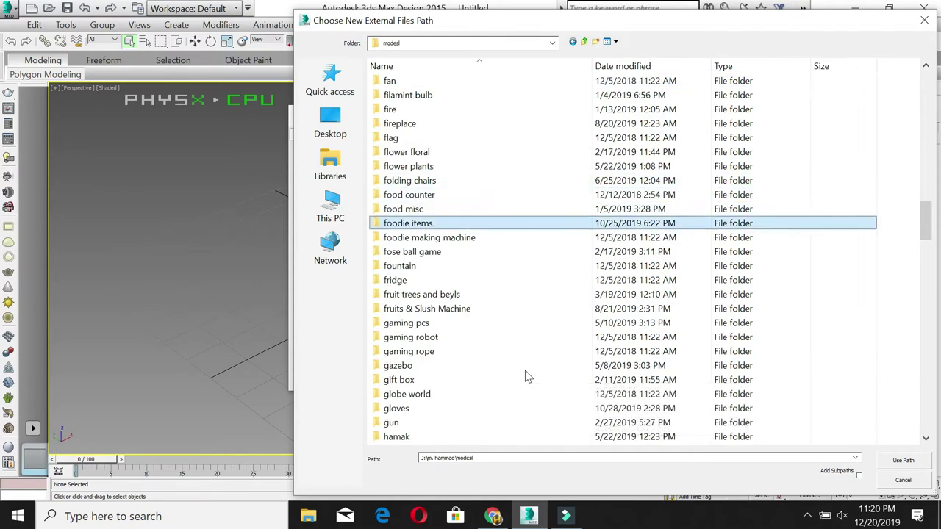
key(Return)
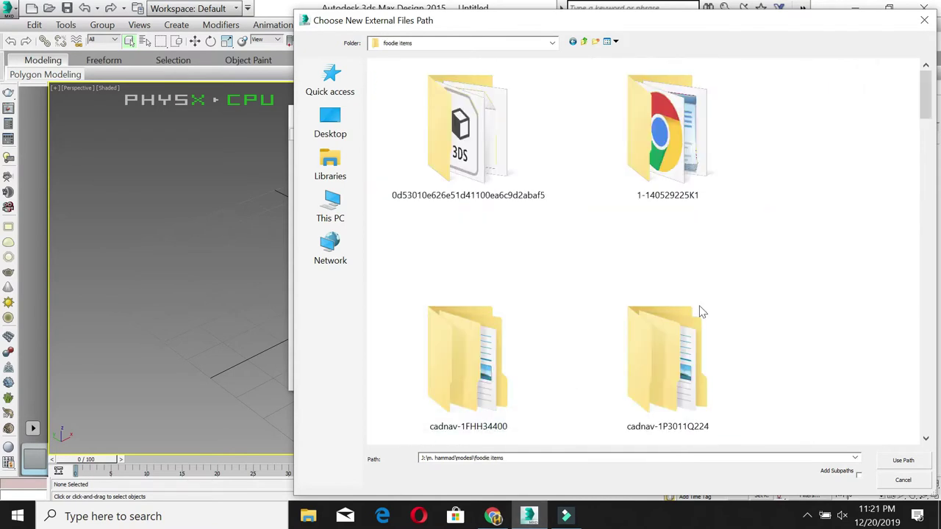
scroll(699, 311, down, 3)
click(615, 42)
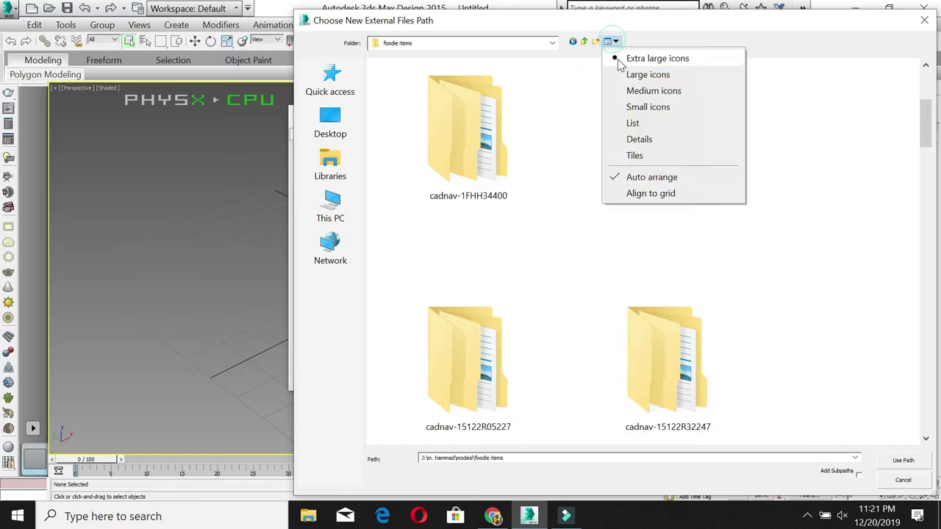
click(625, 74)
mouse_move(927, 217)
mouse_down()
mouse_move(936, 328)
mouse_move(934, 277)
mouse_up()
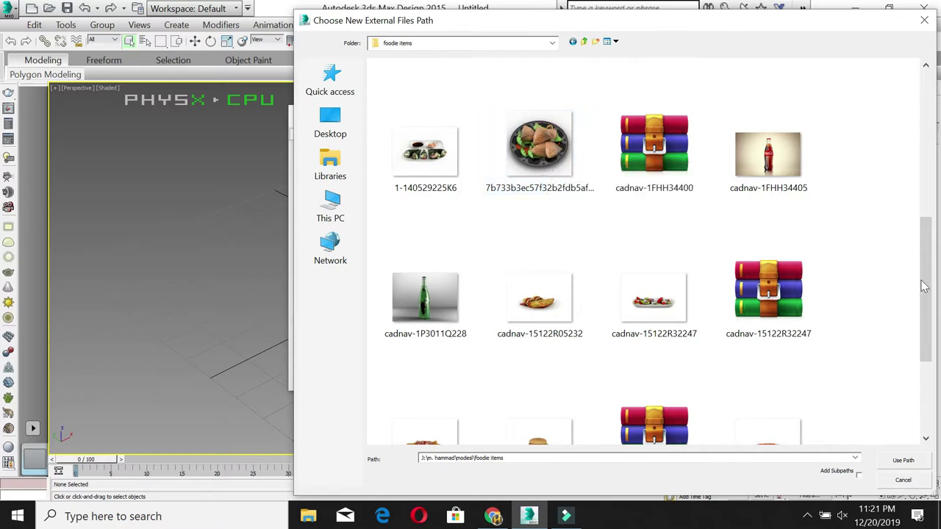
mouse_move(927, 290)
mouse_down()
mouse_move(918, 123)
mouse_move(926, 217)
mouse_move(925, 147)
mouse_up()
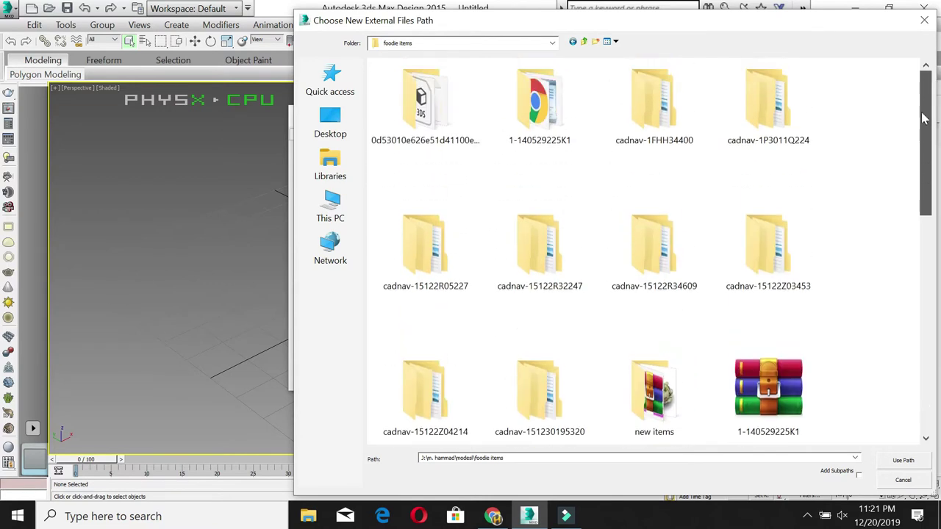
double_click(563, 126)
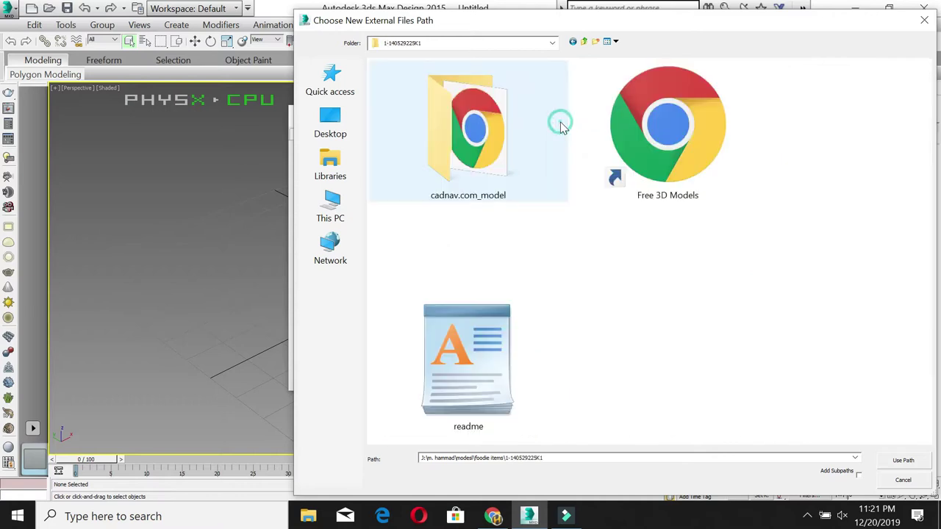
double_click(487, 154)
double_click(395, 82)
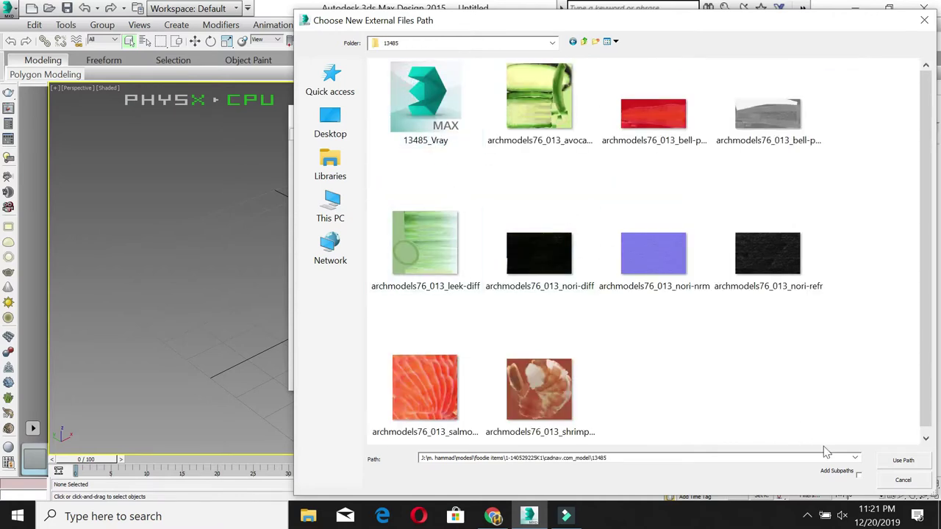
Step: Add cadnav.com_model with its subpaths as the external files path and commit the paths anyway
click(858, 475)
click(580, 42)
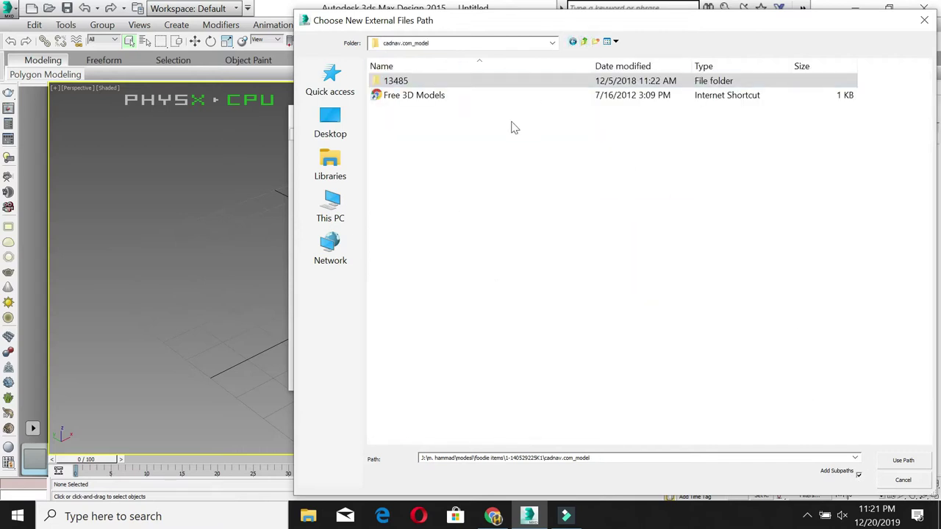
click(893, 459)
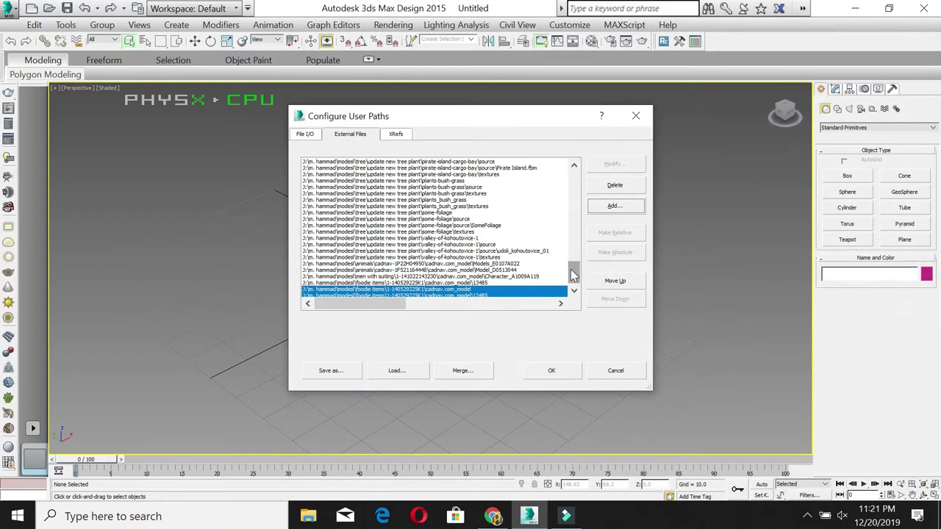
scroll(571, 269, down, 1)
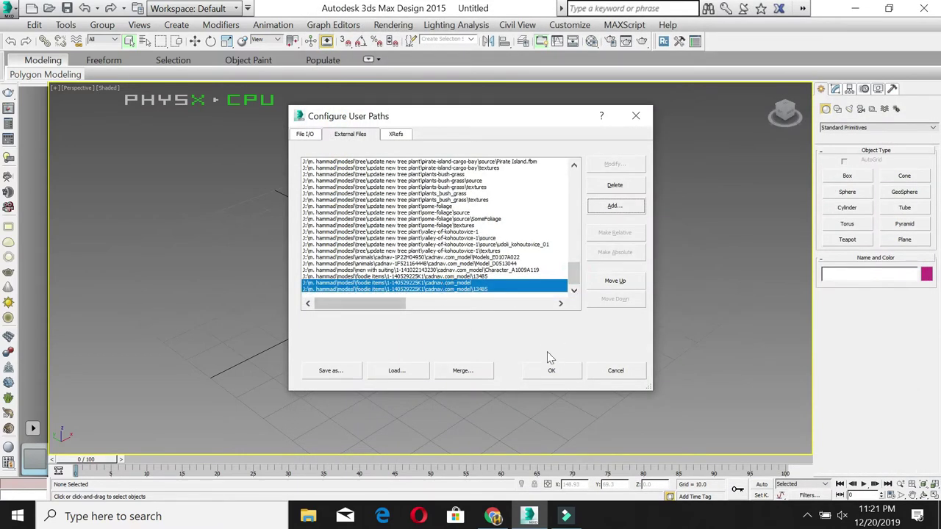
click(553, 371)
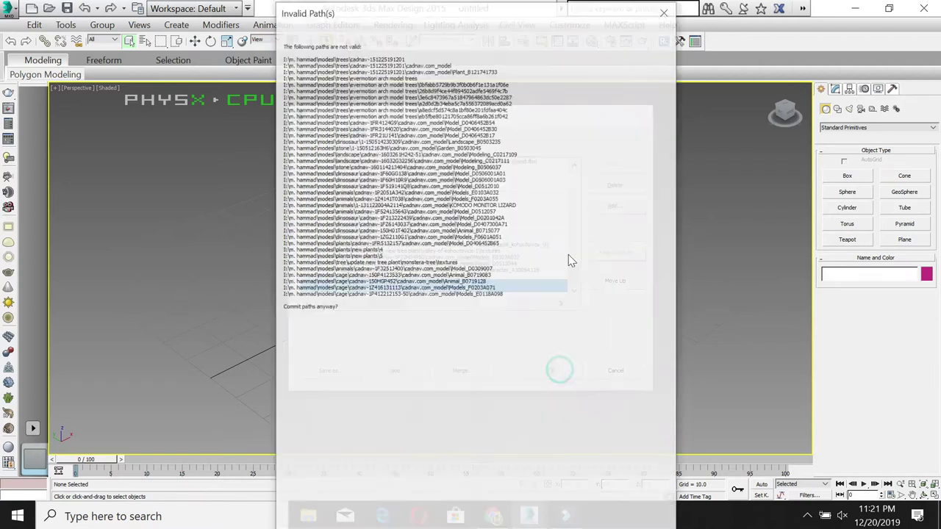
key(Return)
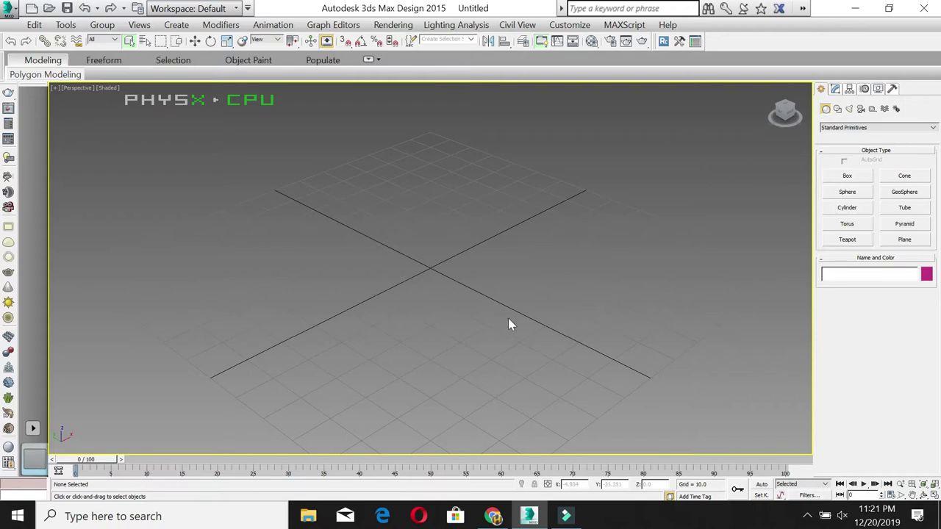
Step: Begin a Merge, switch to Local Disk (J:), then close the file browser
click(11, 9)
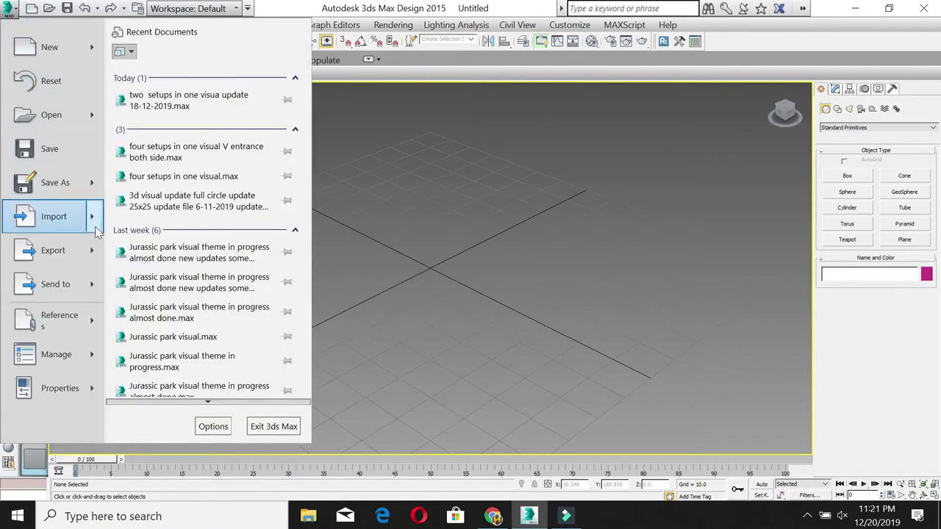
mouse_move(54, 217)
click(177, 133)
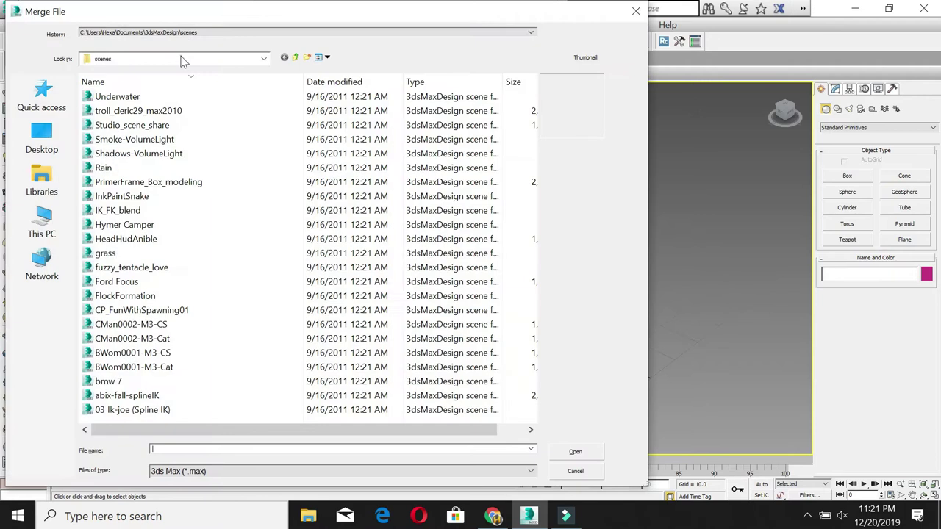
click(183, 61)
click(110, 187)
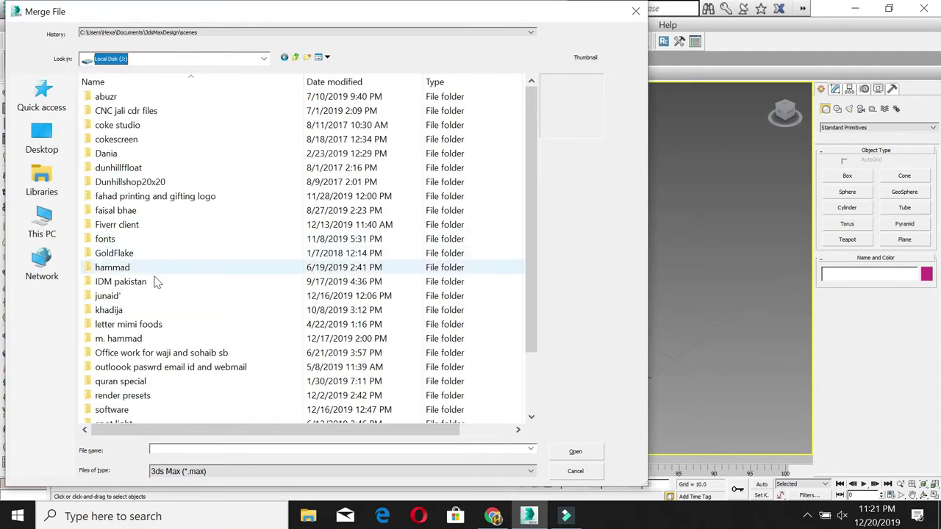
click(636, 11)
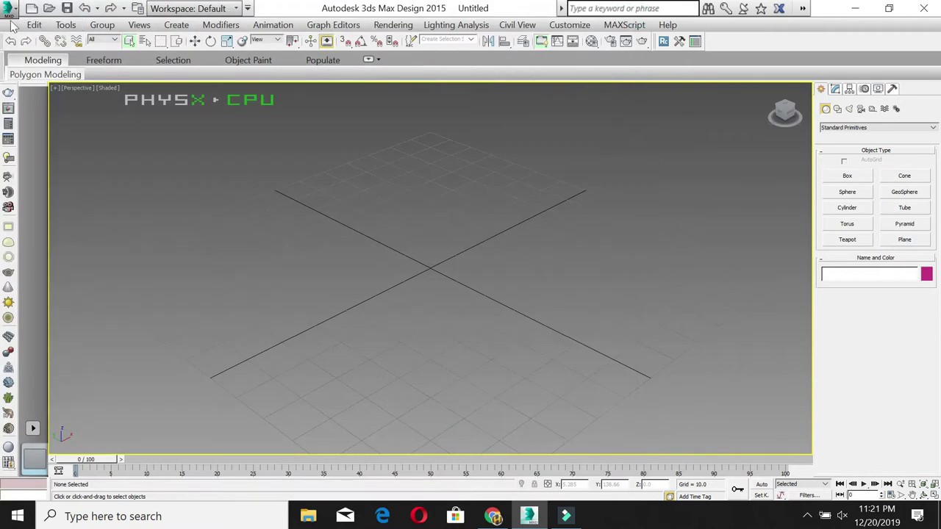
Step: Restart the Merge and browse to the modesl folder on drive J
click(12, 15)
mouse_move(54, 217)
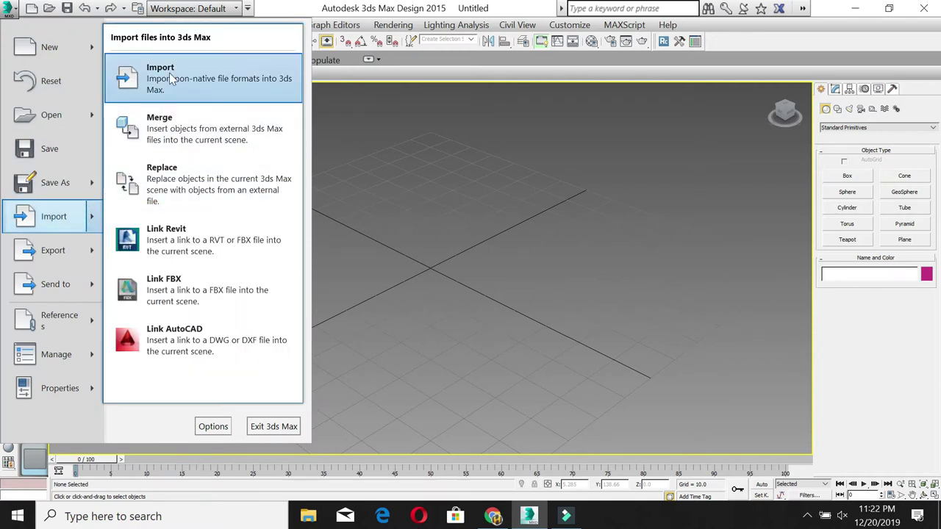
click(162, 129)
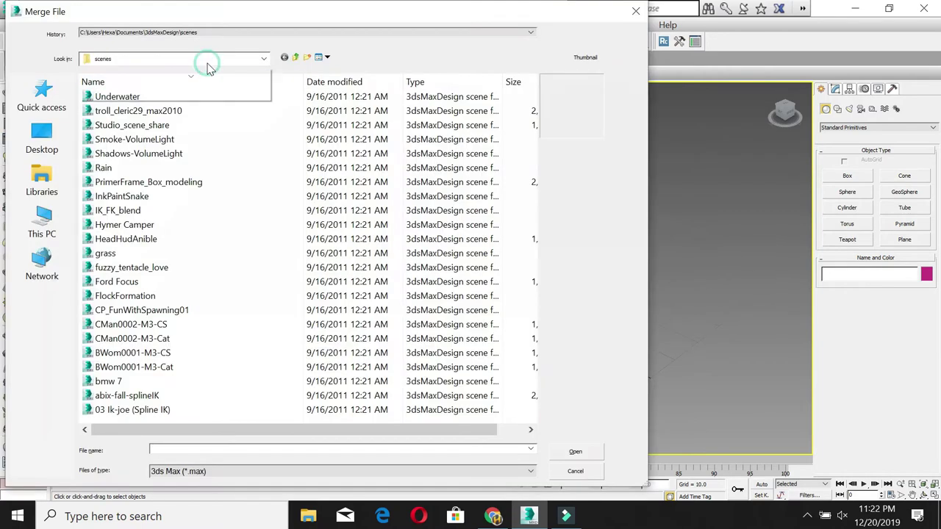
click(207, 65)
scroll(265, 183, up, 1)
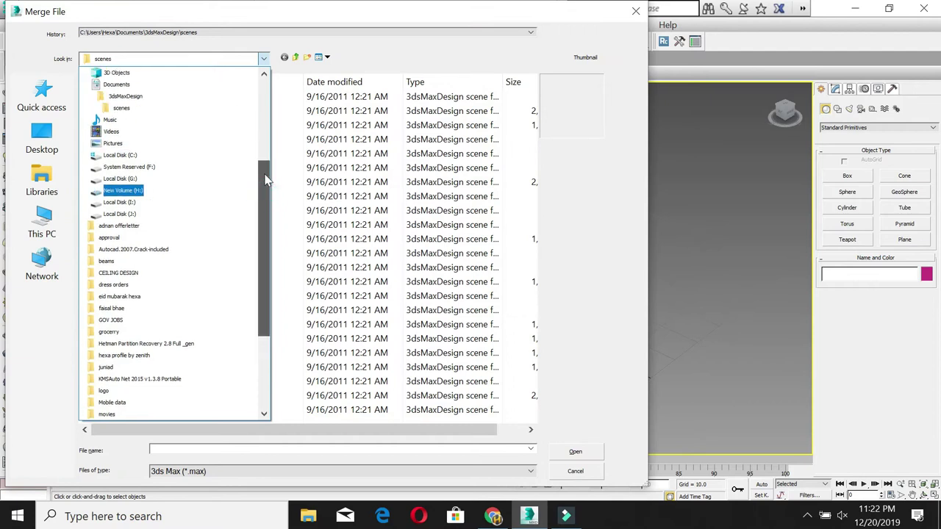
click(120, 214)
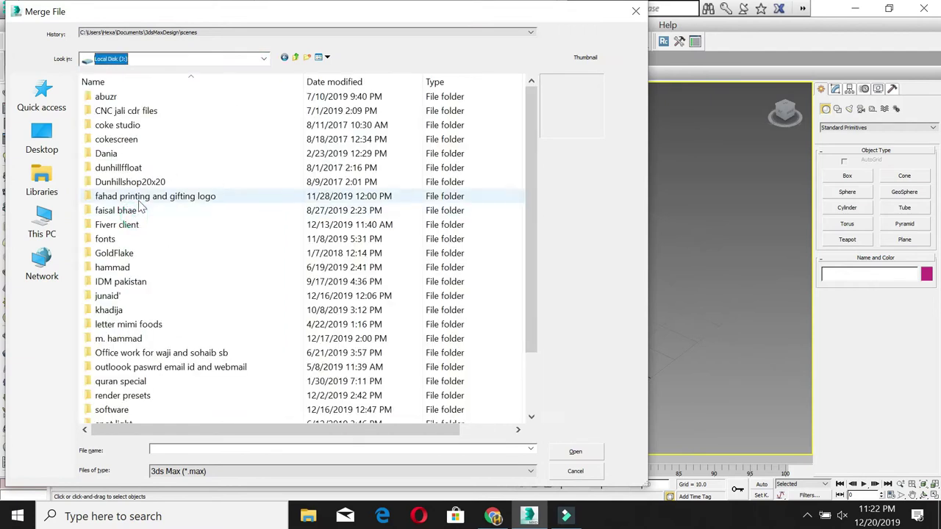
double_click(122, 339)
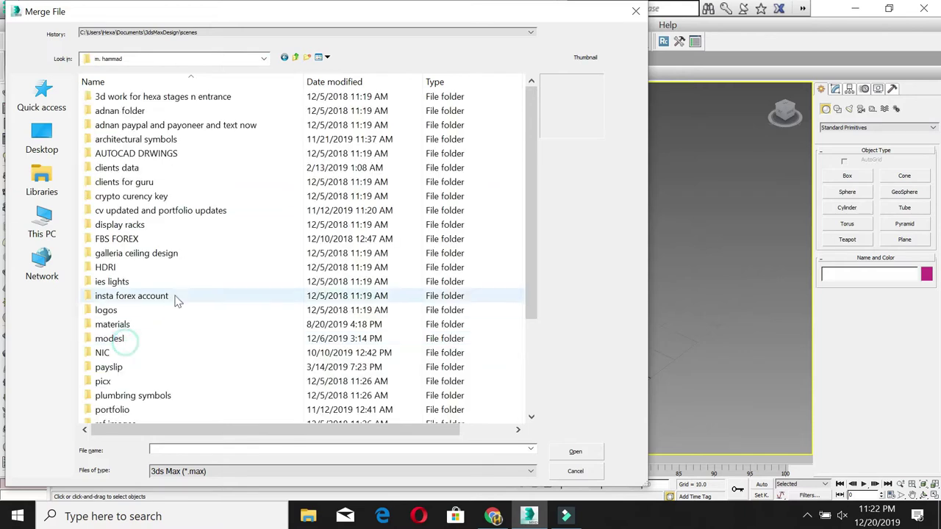
scroll(144, 372, down, 1)
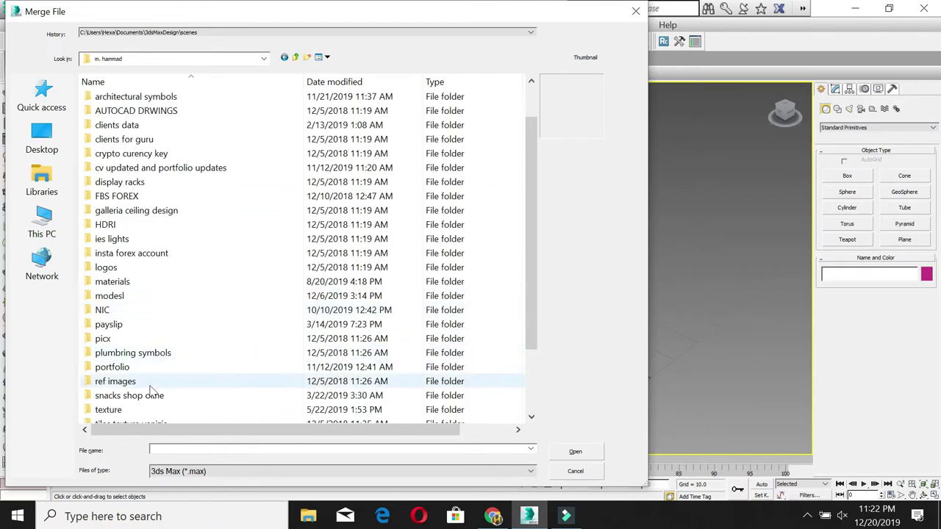
scroll(149, 371, down, 2)
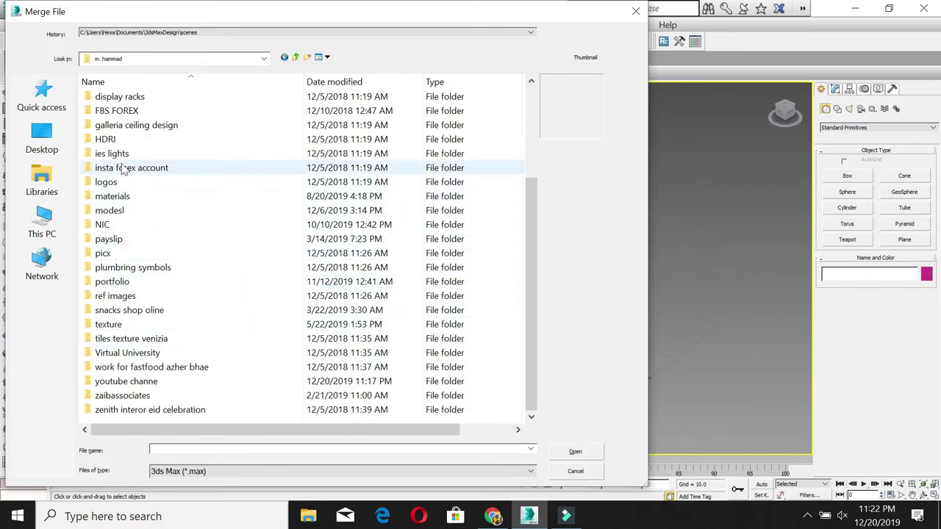
scroll(145, 161, up, 1)
scroll(136, 221, up, 1)
scroll(130, 298, down, 1)
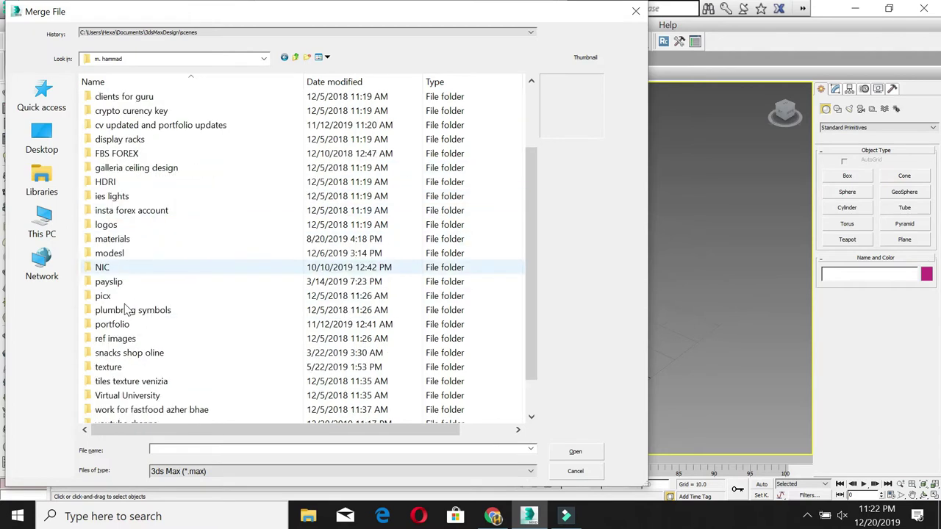
click(134, 253)
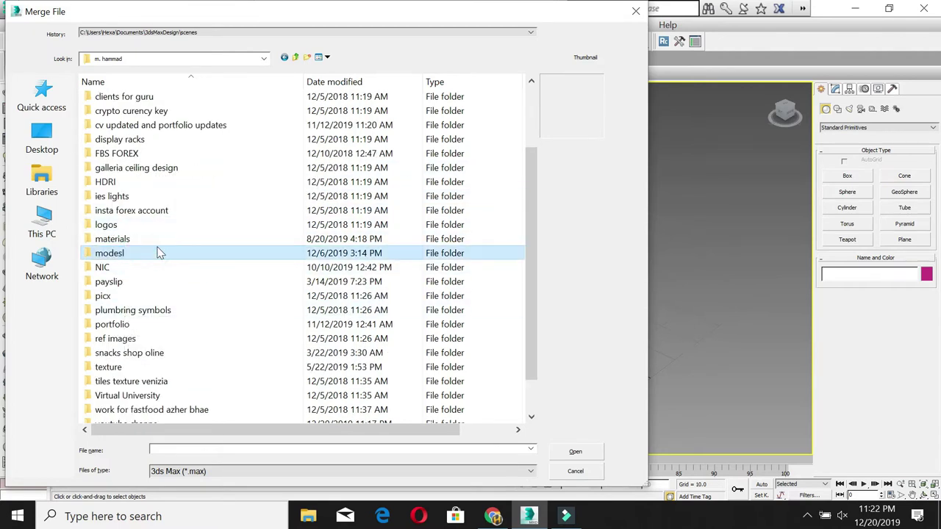
double_click(160, 253)
Step: Merge all nine objects from foodie items' cadnav.com_model/13485/13485_Vray.max into the scene
text(fi)
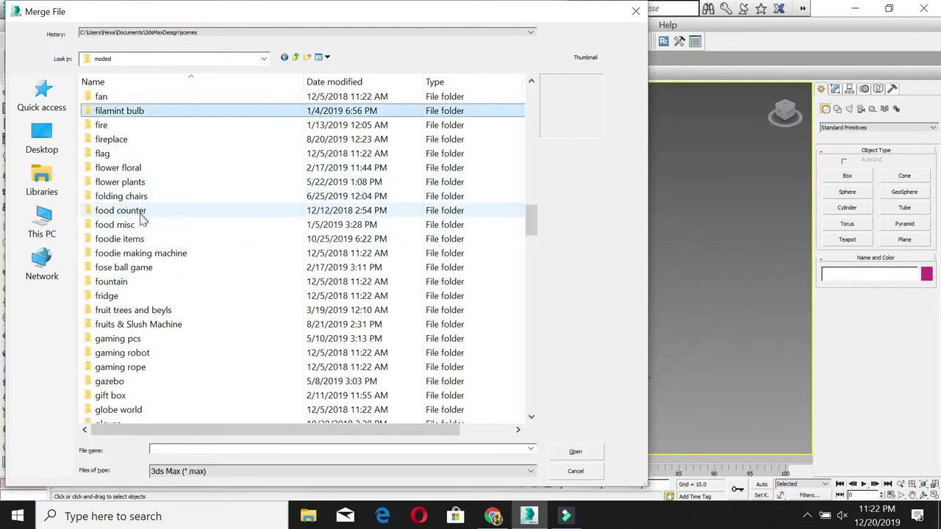
click(134, 244)
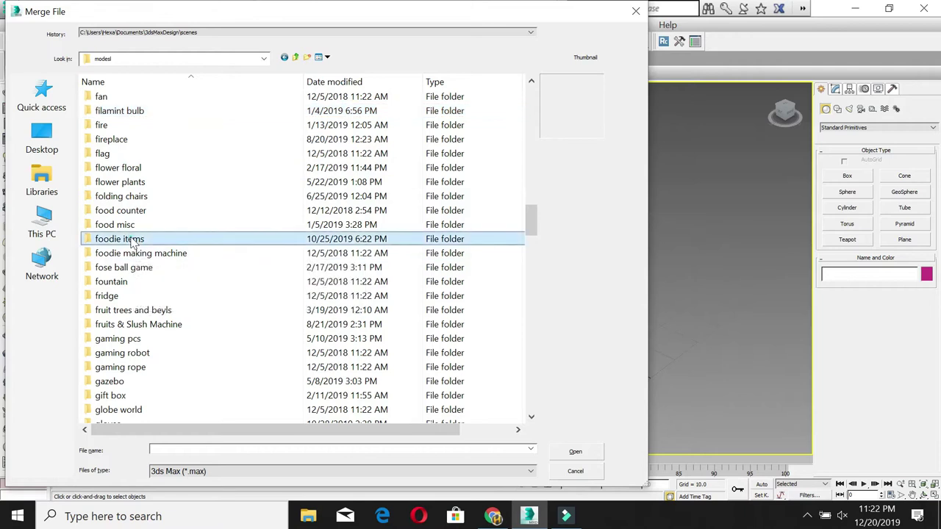
double_click(134, 244)
double_click(258, 182)
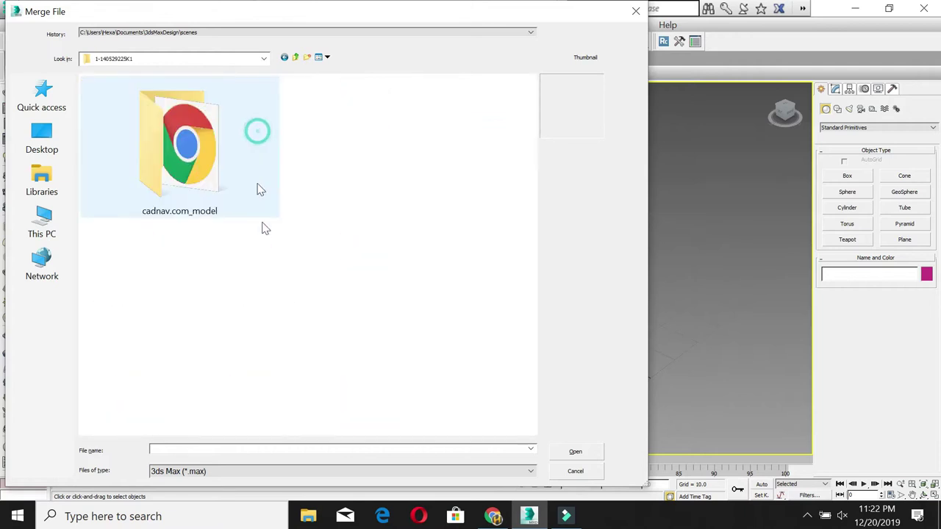
double_click(205, 163)
double_click(110, 98)
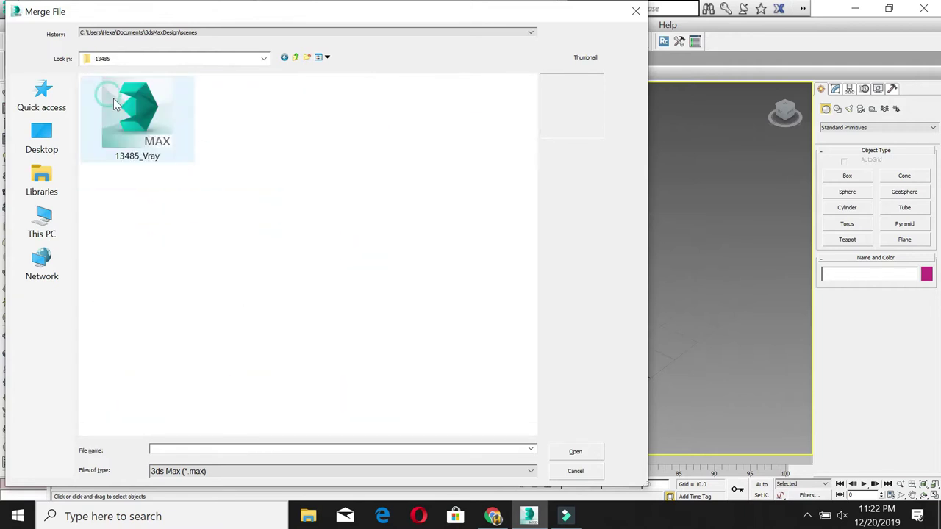
double_click(123, 98)
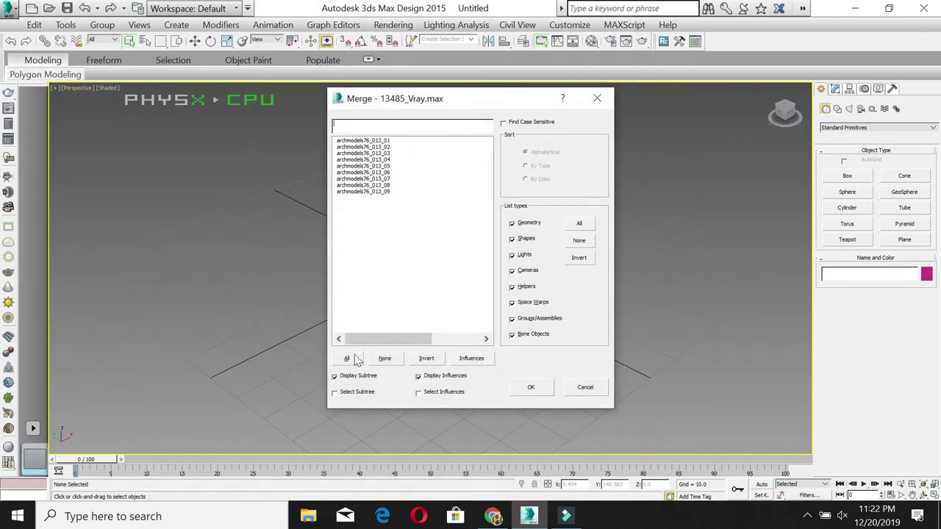
click(347, 358)
click(531, 387)
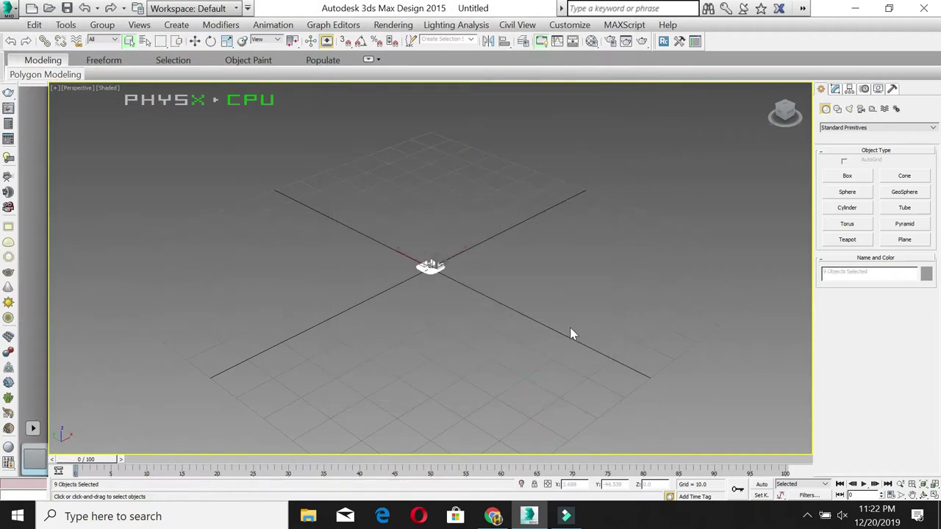
Step: Scale the sushi tray up, zoom to fit, and orbit to view it from above
key(r)
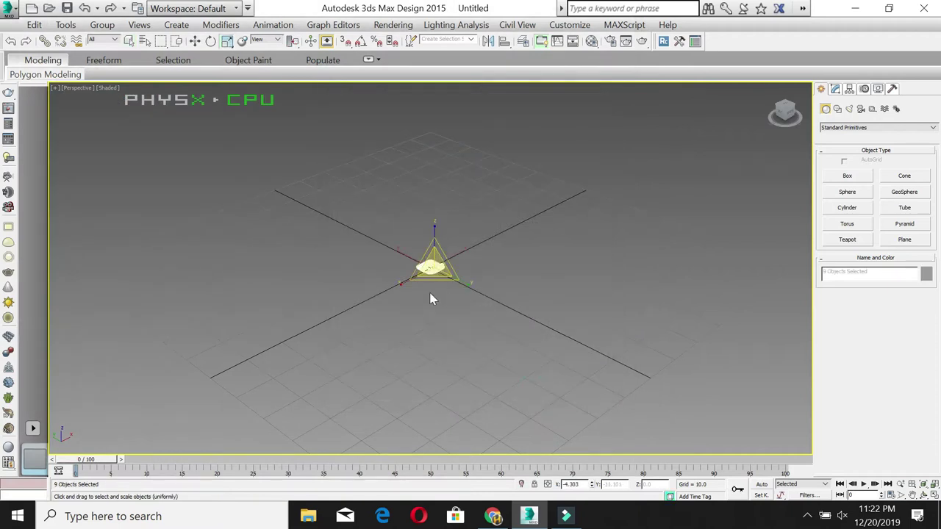
drag(434, 270, 441, 154)
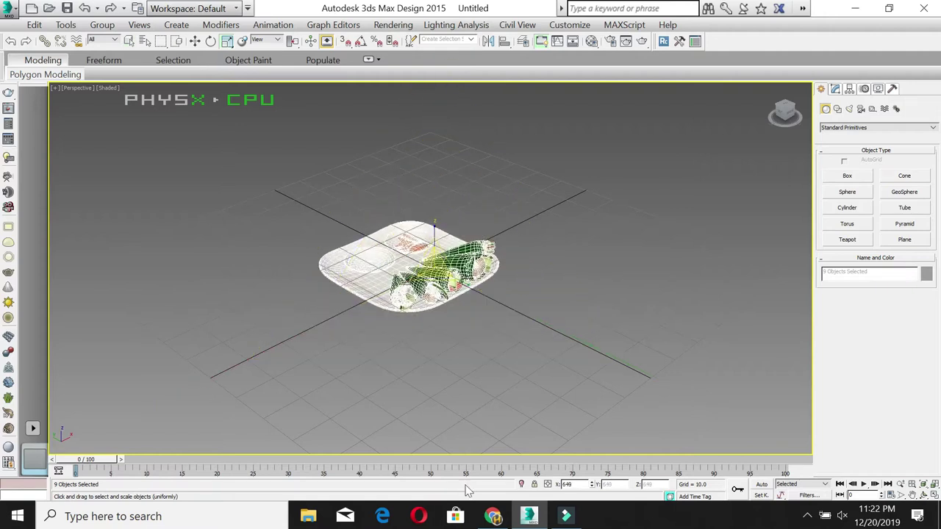
key(z)
click(584, 147)
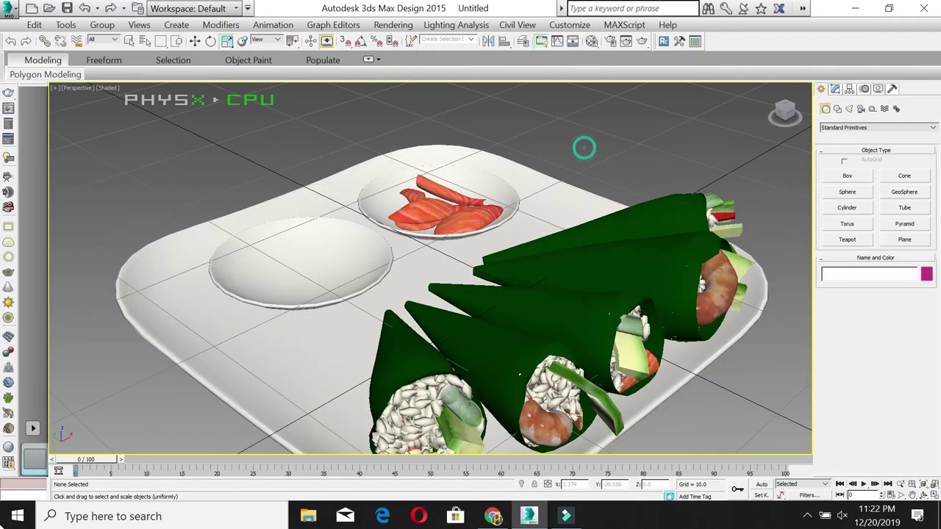
click(923, 496)
mouse_move(452, 315)
mouse_down()
mouse_move(522, 336)
mouse_move(451, 294)
mouse_up()
scroll(451, 294, down, 5)
scroll(150, 99, up, 2)
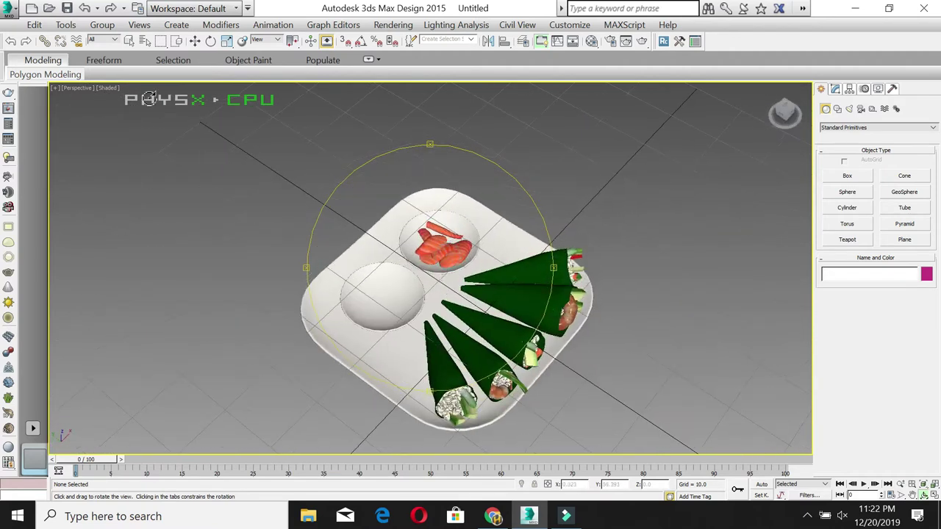
click(4, 10)
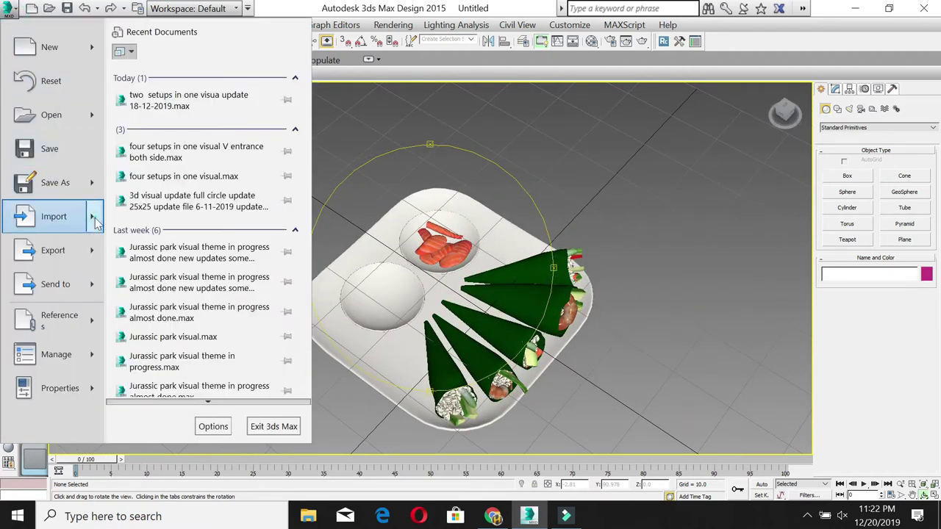
Step: Merge the plate model from cadnav-1FHH34400's Model_D0405211A23 folder with Files of type set to All files
mouse_move(53, 217)
click(156, 118)
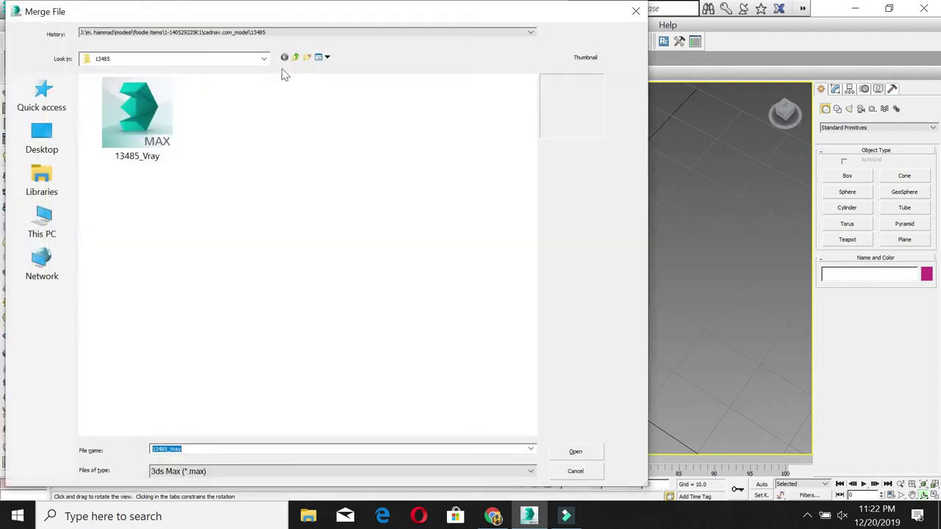
click(296, 58)
click(296, 58)
click(295, 58)
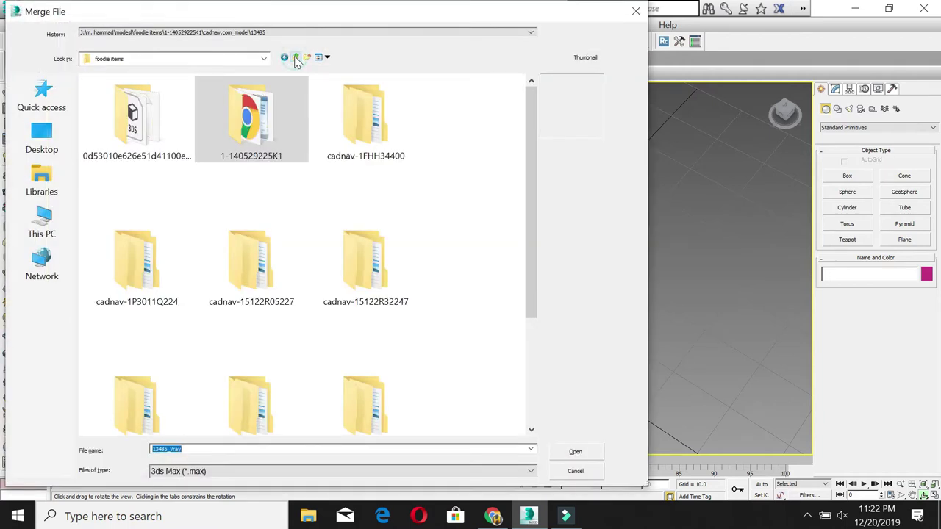
double_click(388, 142)
double_click(164, 103)
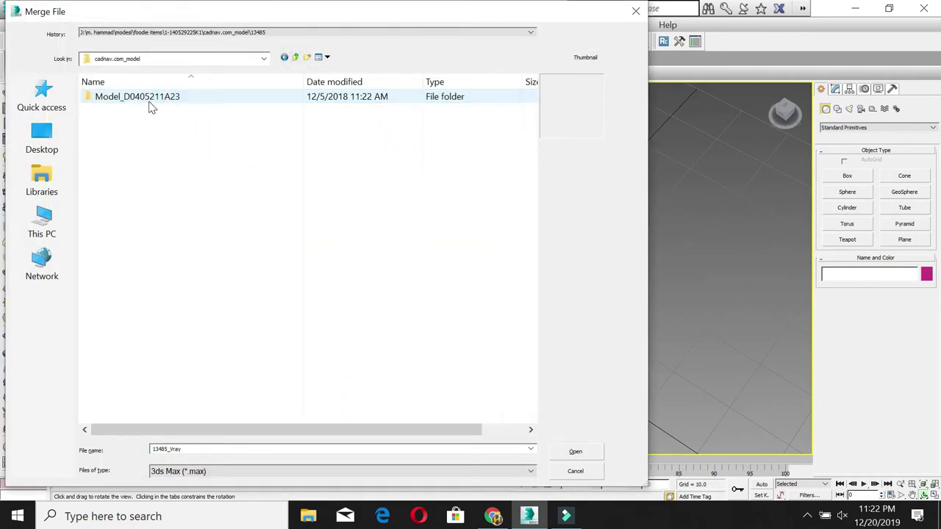
double_click(147, 103)
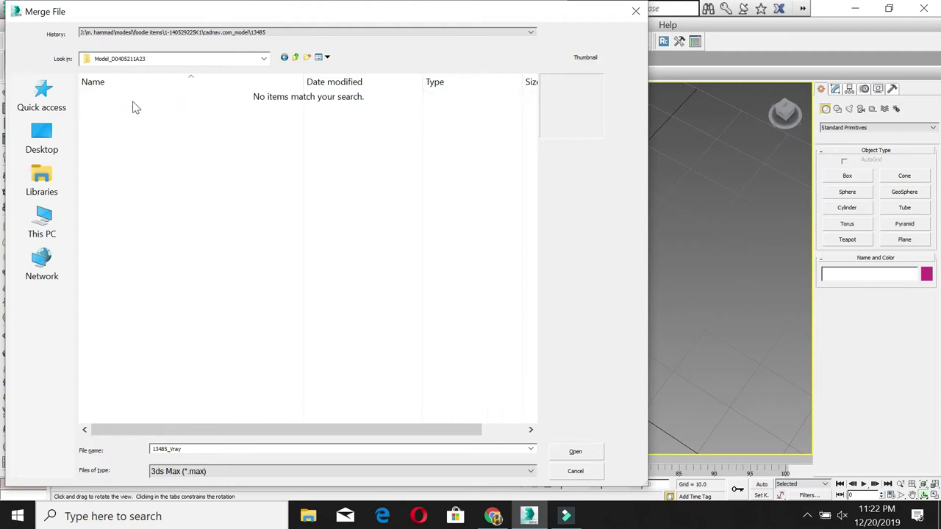
click(312, 471)
click(214, 505)
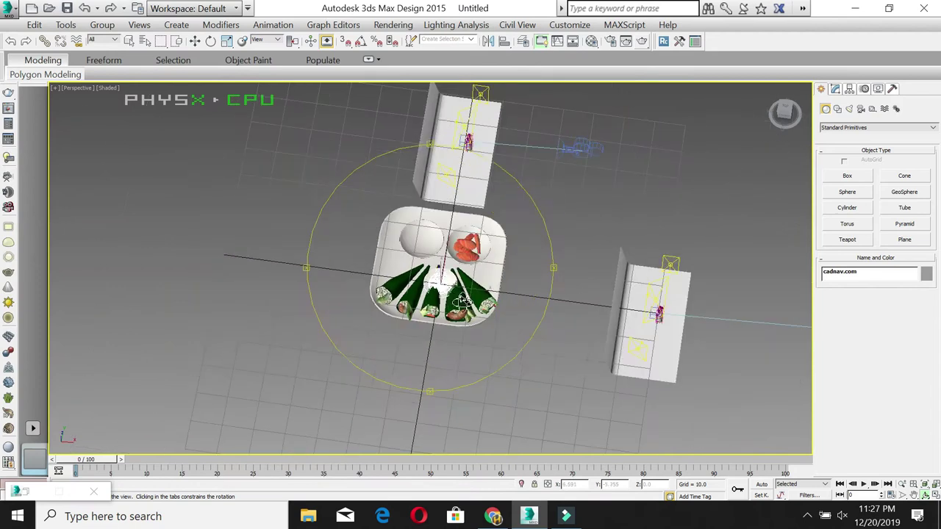
Step: Move the plate left of the sushi tray, enlarge it, and orbit to a low side view
key(w)
drag(472, 287, 327, 298)
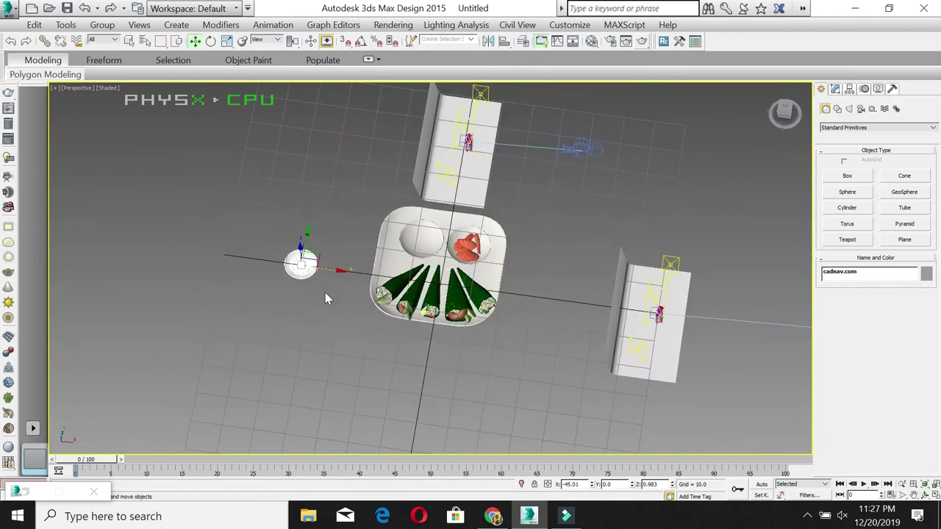
drag(310, 264, 310, 157)
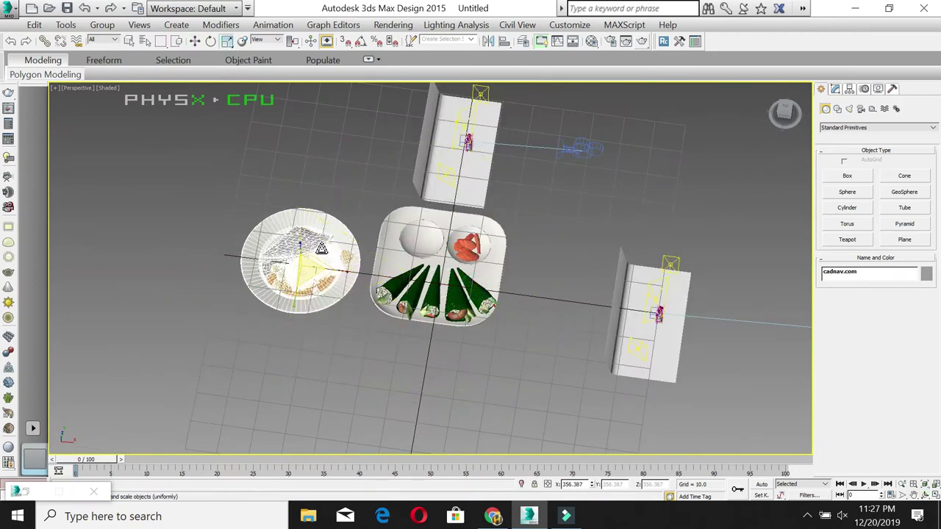
scroll(368, 153, up, 4)
click(368, 152)
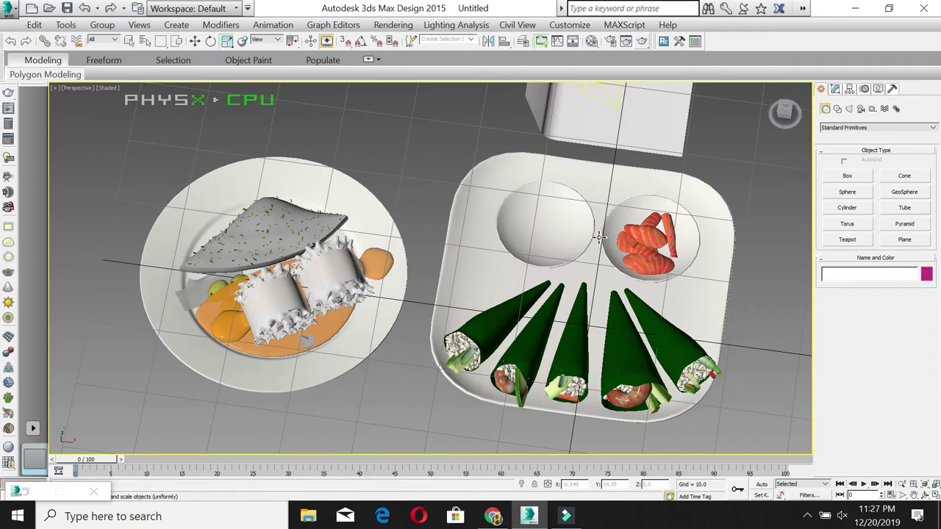
scroll(304, 252, up, 3)
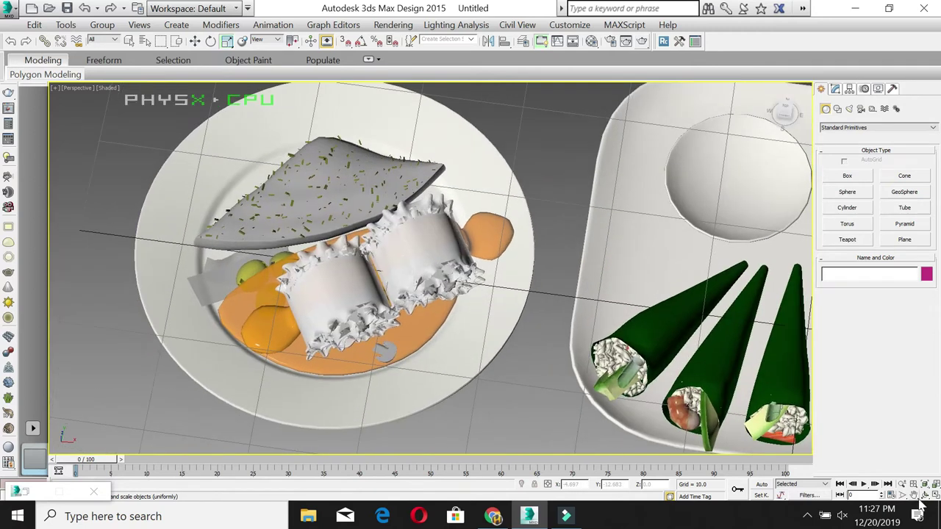
click(924, 495)
drag(455, 319, 521, 138)
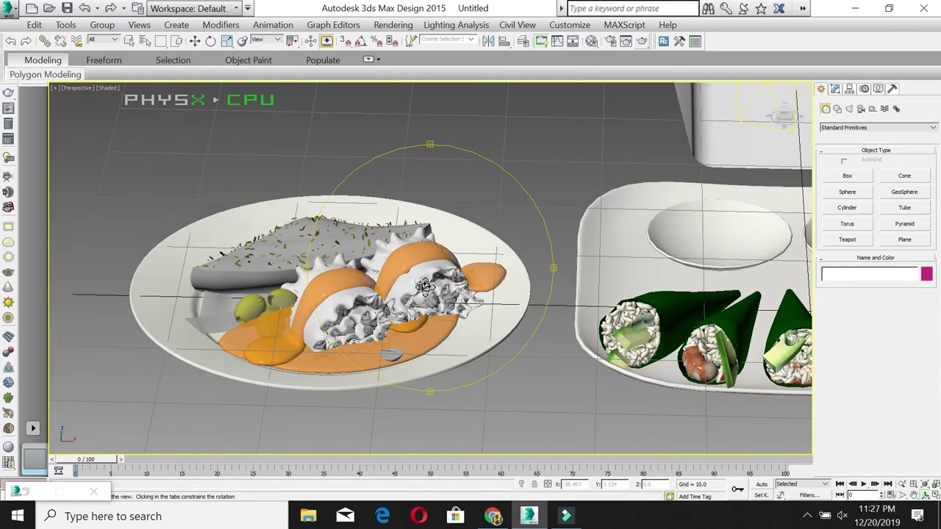
right_click(520, 138)
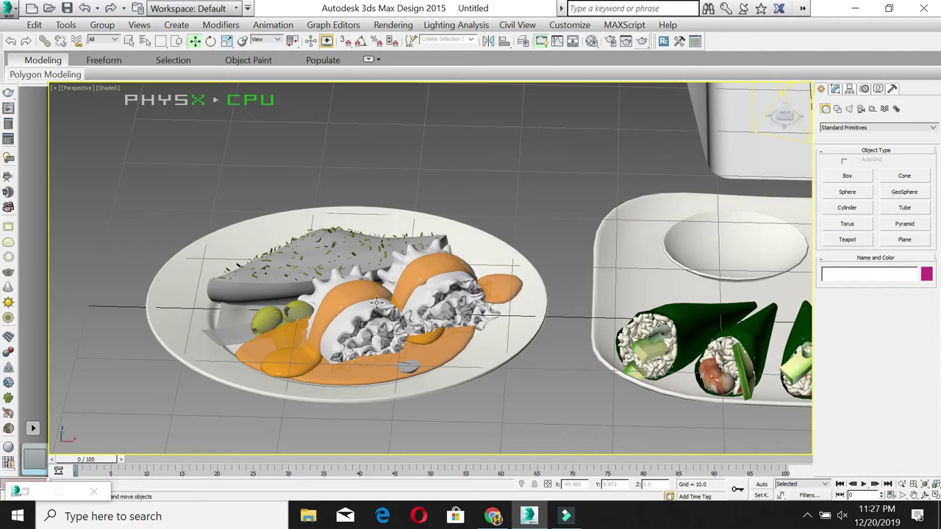
Step: Load the plate's VRay material from the scene into Material Editor slot 15
click(592, 41)
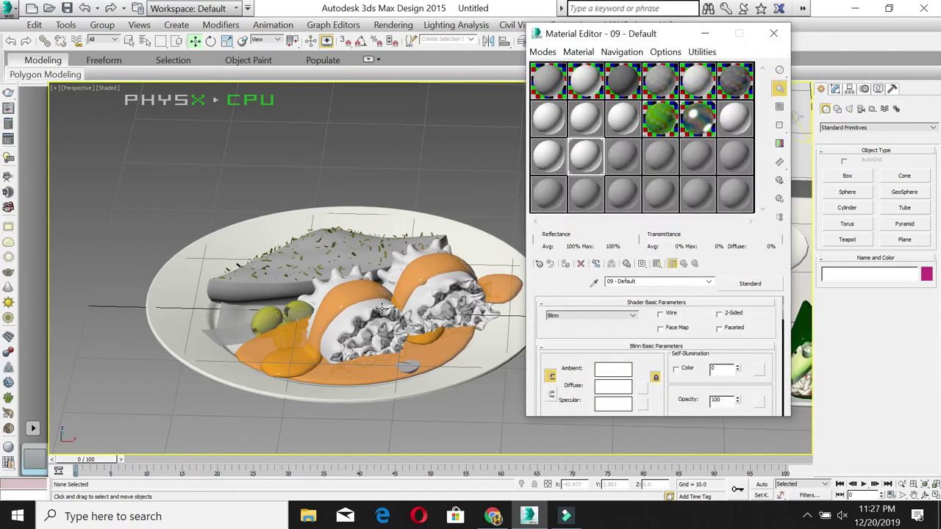
click(614, 155)
click(593, 285)
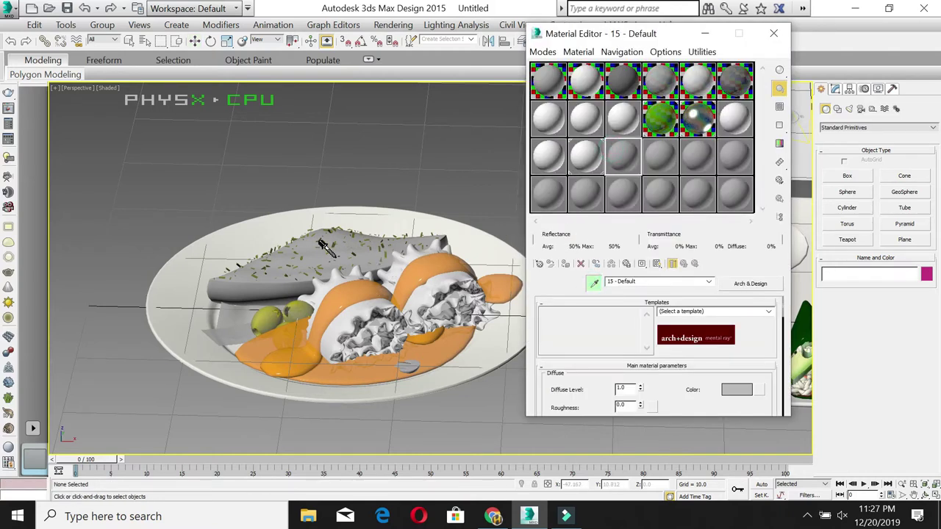
click(298, 235)
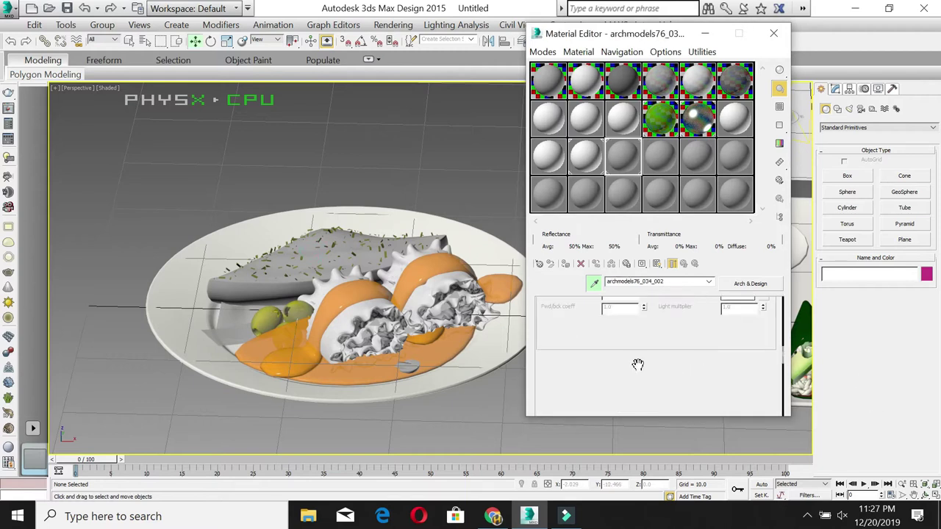
Step: Go into the diffuse Falloff's Bitmap sub-map and try changing the missing roll-diff image path
scroll(684, 316, up, 5)
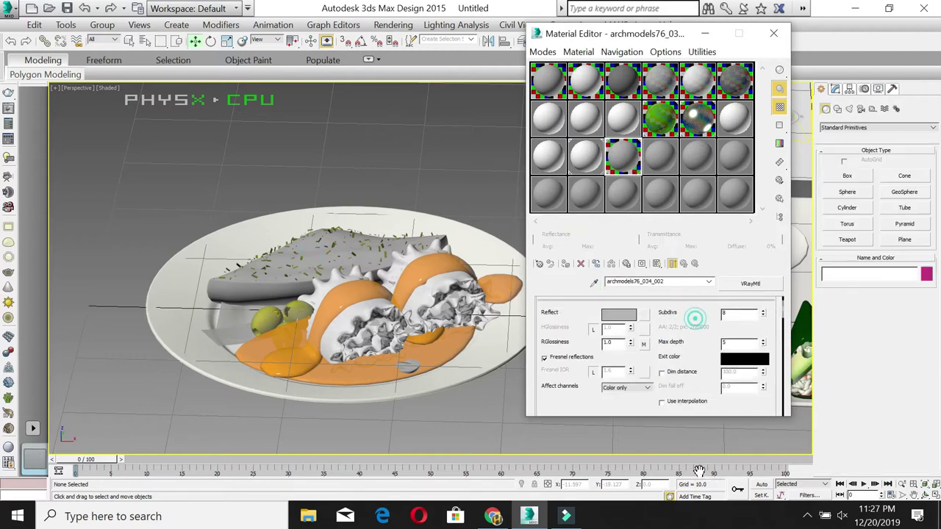
scroll(676, 312, up, 1)
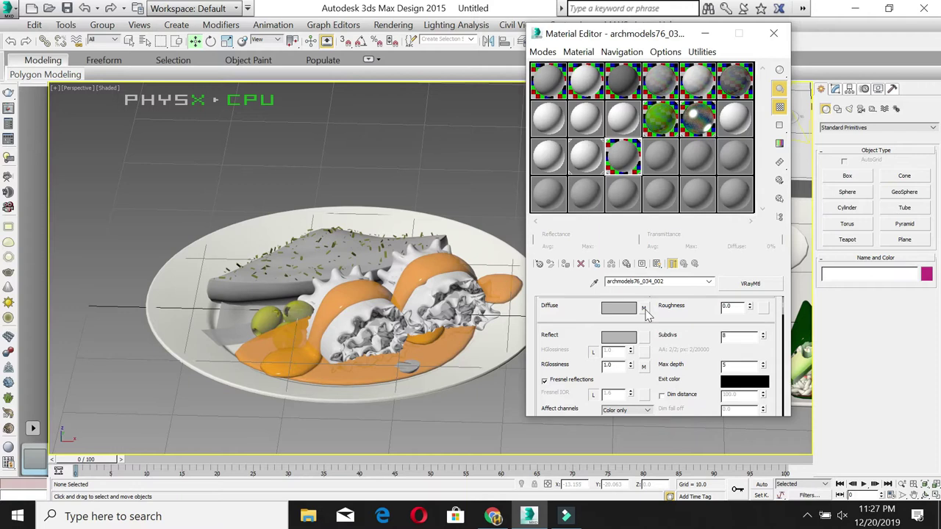
click(643, 308)
click(650, 333)
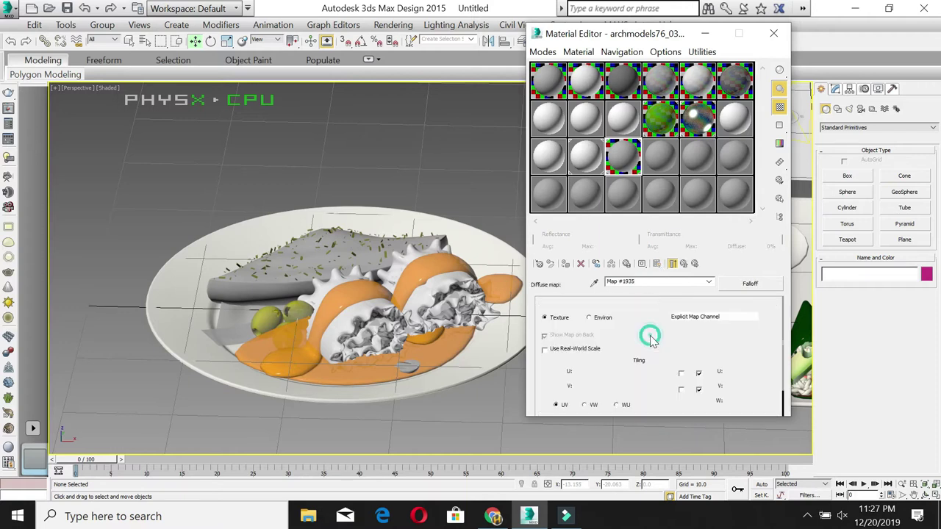
drag(651, 347, 661, 307)
click(675, 389)
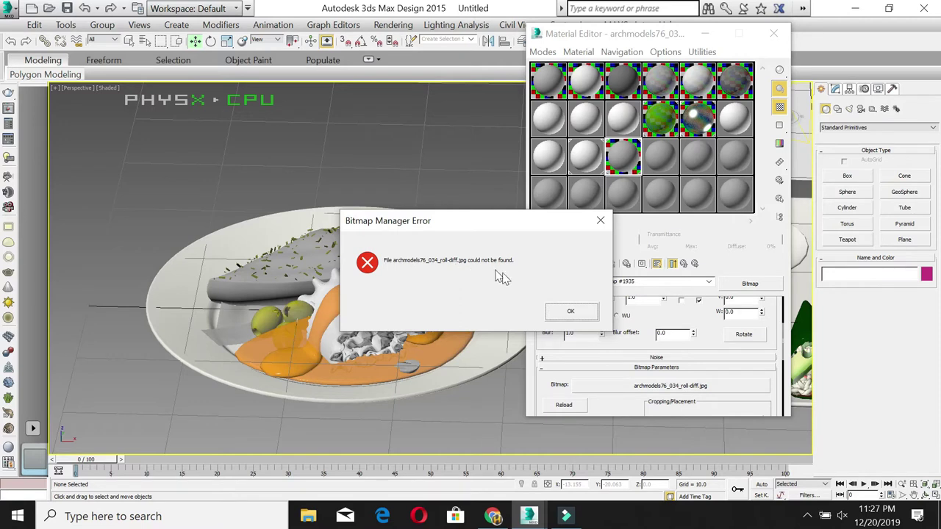
Step: Dismiss the missing-file error and browse to the foodie items folder on drive J
click(592, 314)
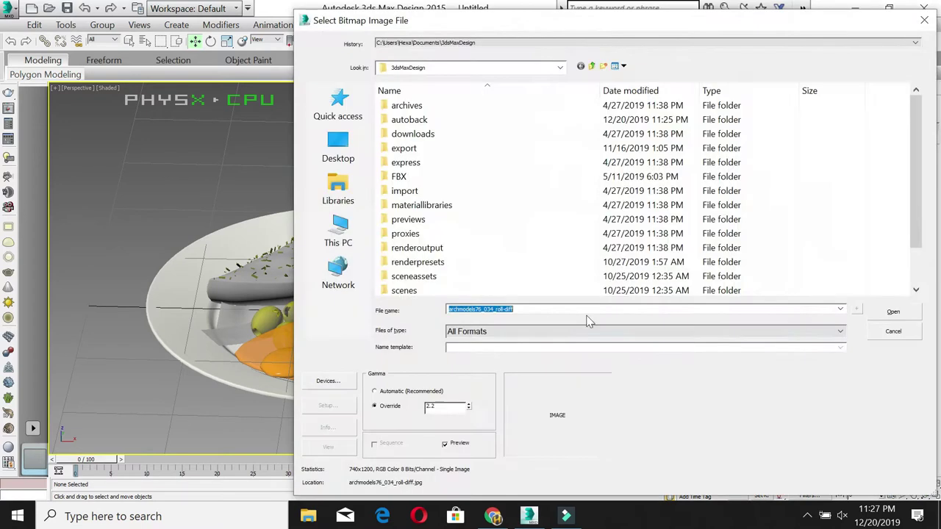
click(520, 68)
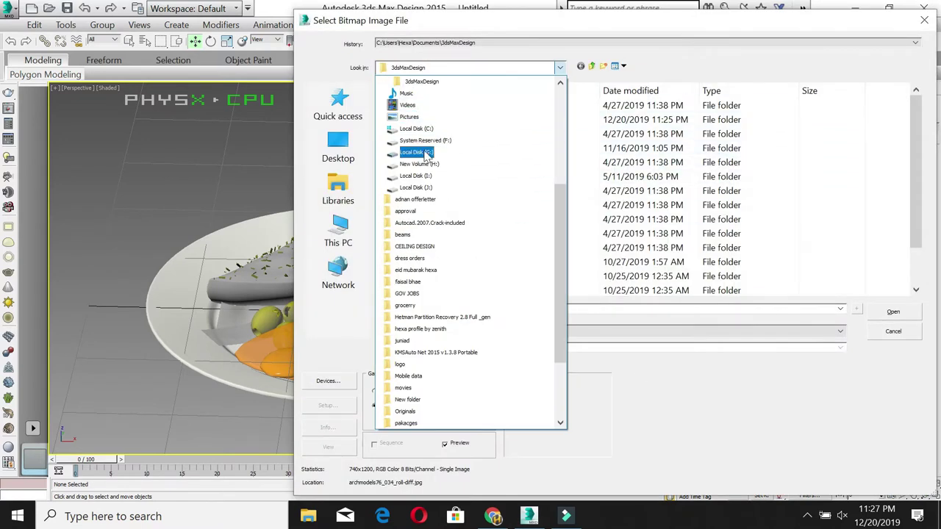
click(425, 190)
scroll(419, 269, down, 2)
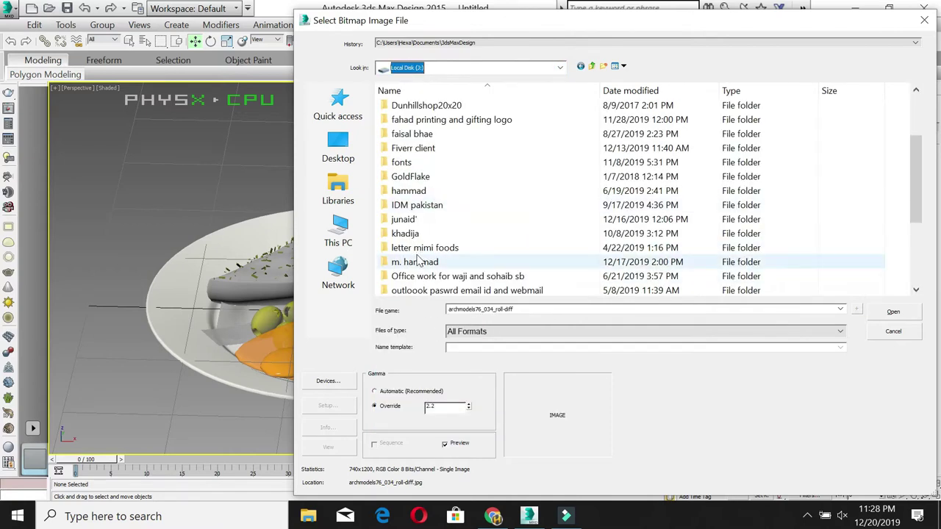
double_click(421, 265)
scroll(427, 234, down, 5)
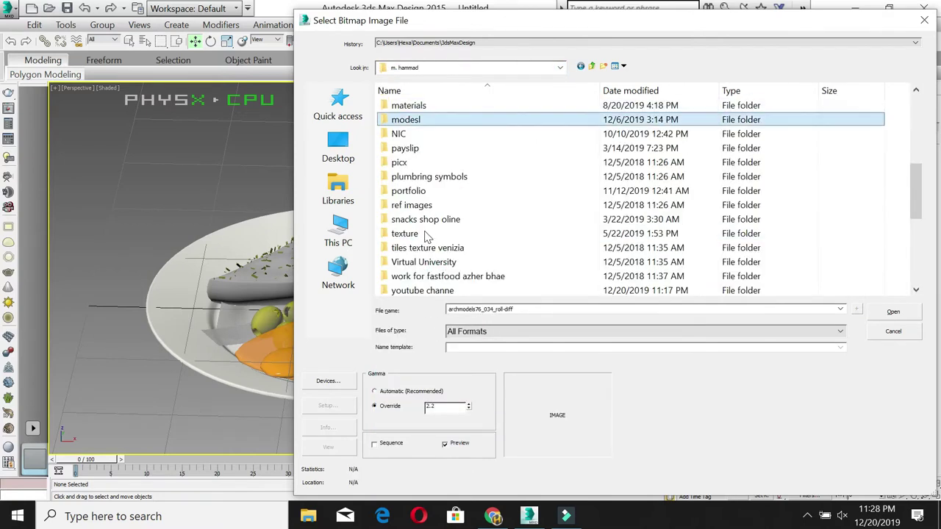
double_click(406, 119)
scroll(460, 212, down, 2)
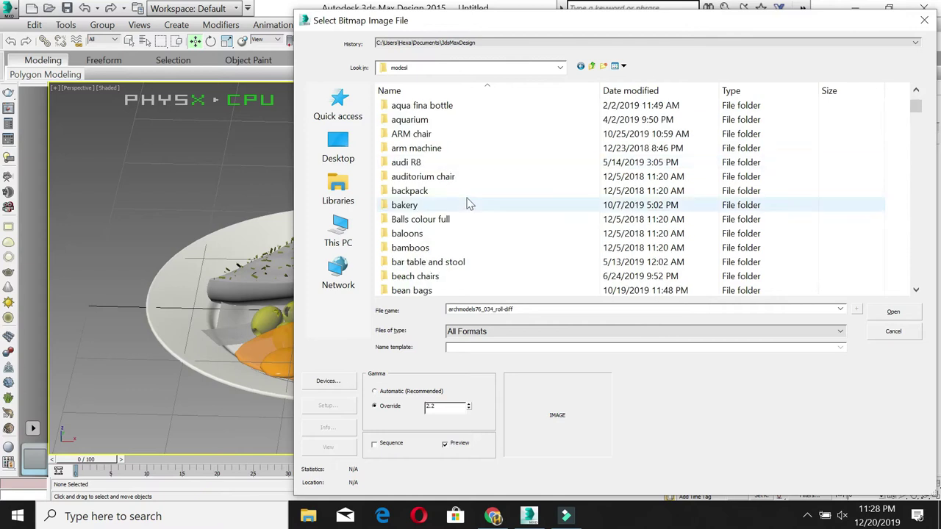
scroll(465, 213, down, 3)
key(f)
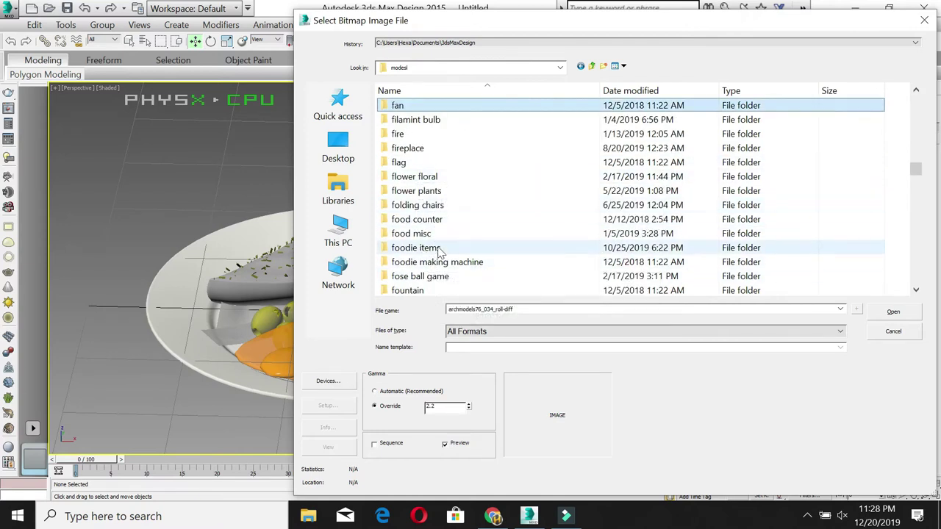
double_click(415, 248)
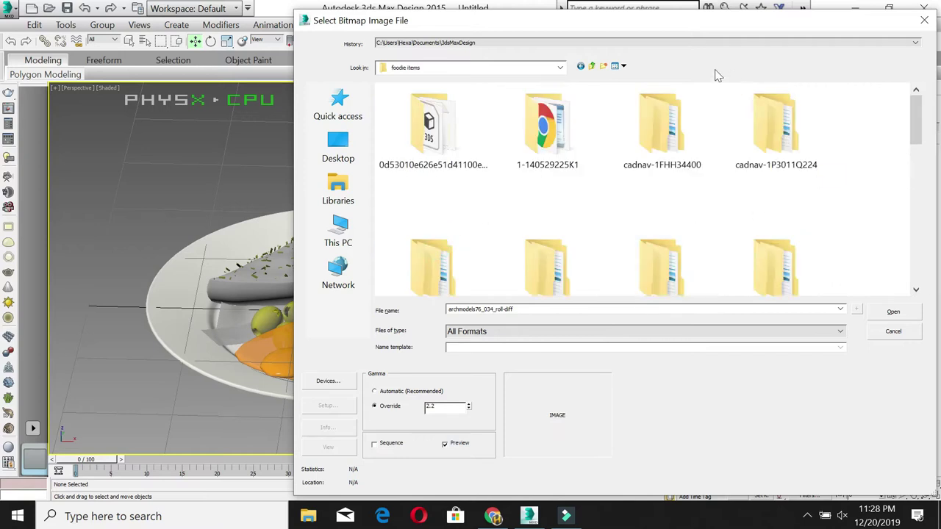
Step: Open cadnav-15122R05227 > cadnav.com_model > Food_B121832886 and load archmodels76_034_roll-diff as the bitmap
click(623, 66)
click(629, 81)
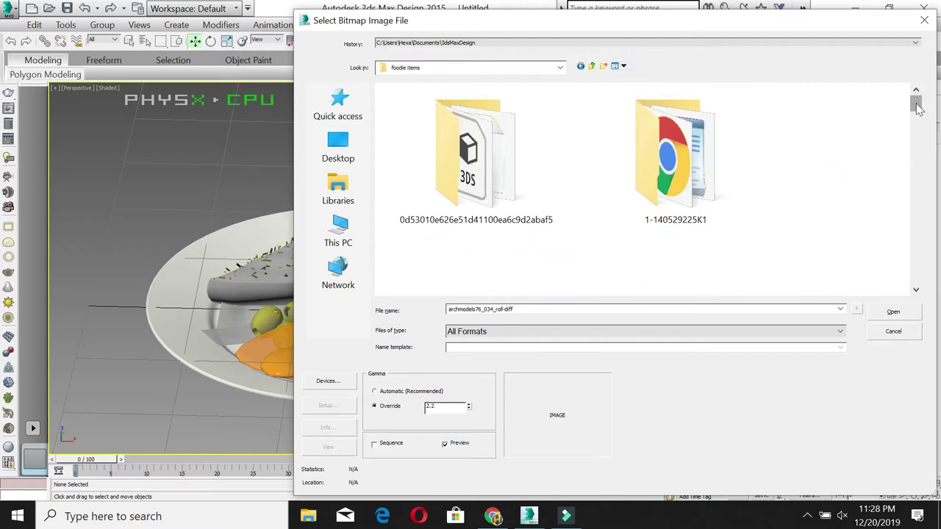
drag(916, 107, 924, 146)
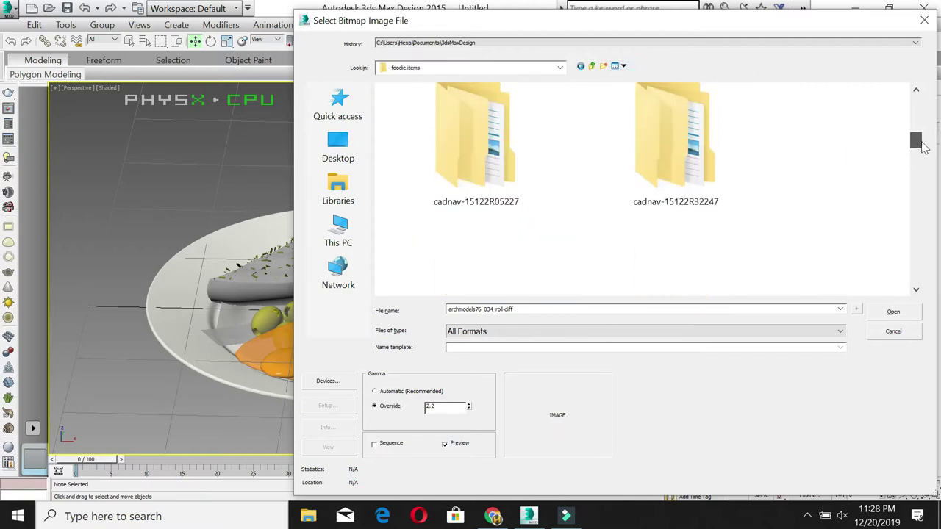
double_click(456, 134)
double_click(441, 114)
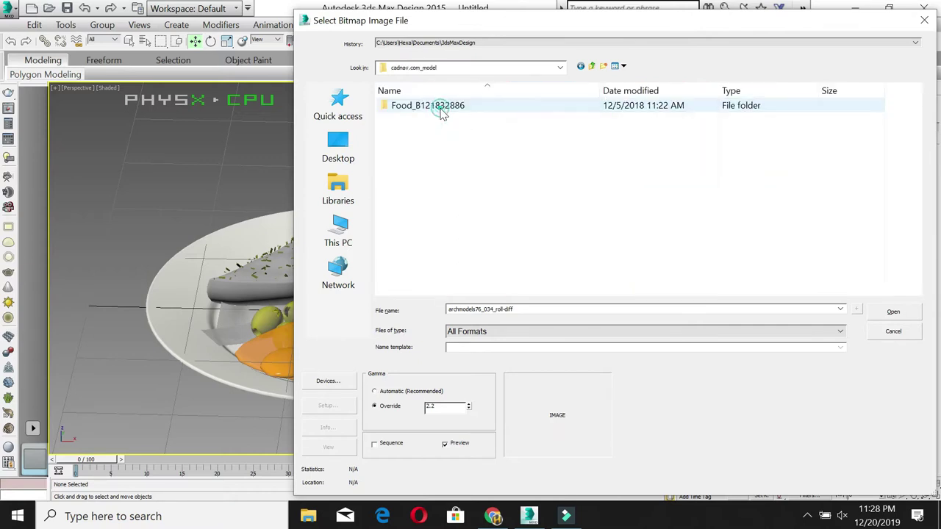
double_click(441, 114)
scroll(693, 250, down, 2)
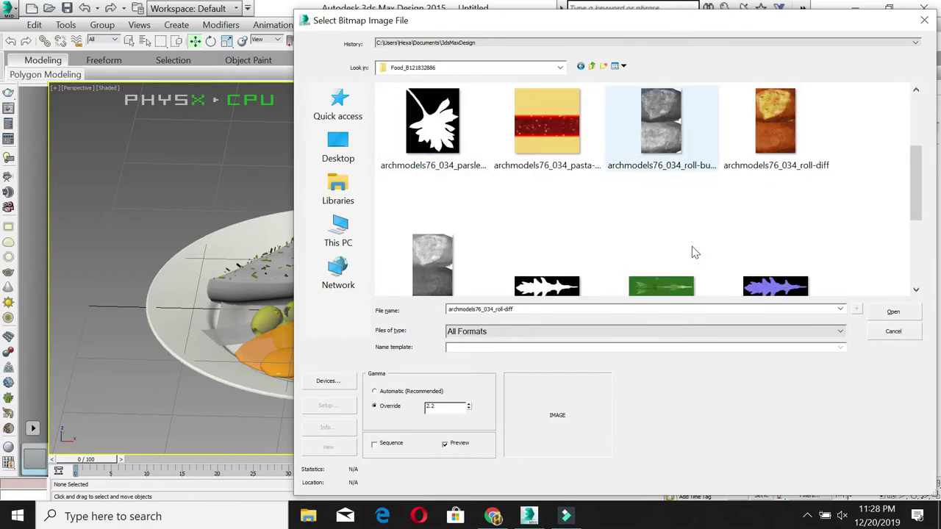
scroll(693, 253, down, 3)
scroll(693, 252, up, 2)
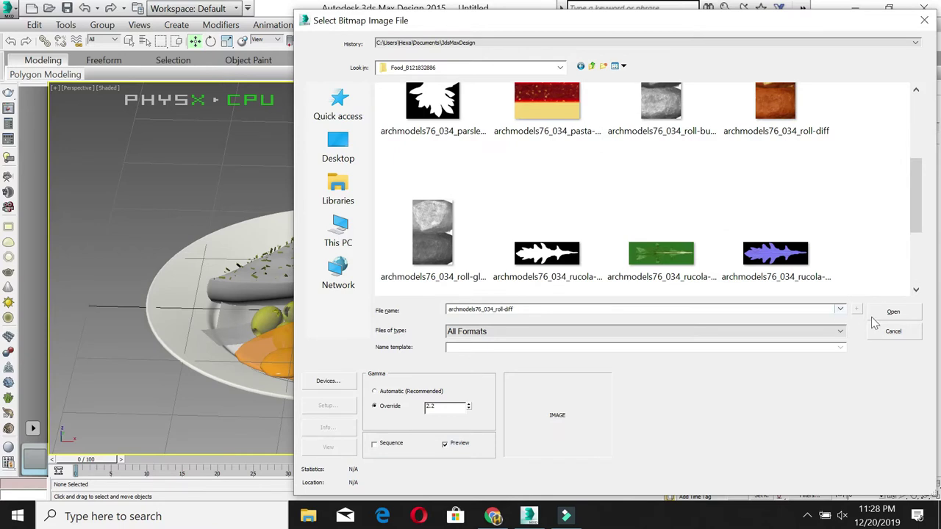
click(894, 313)
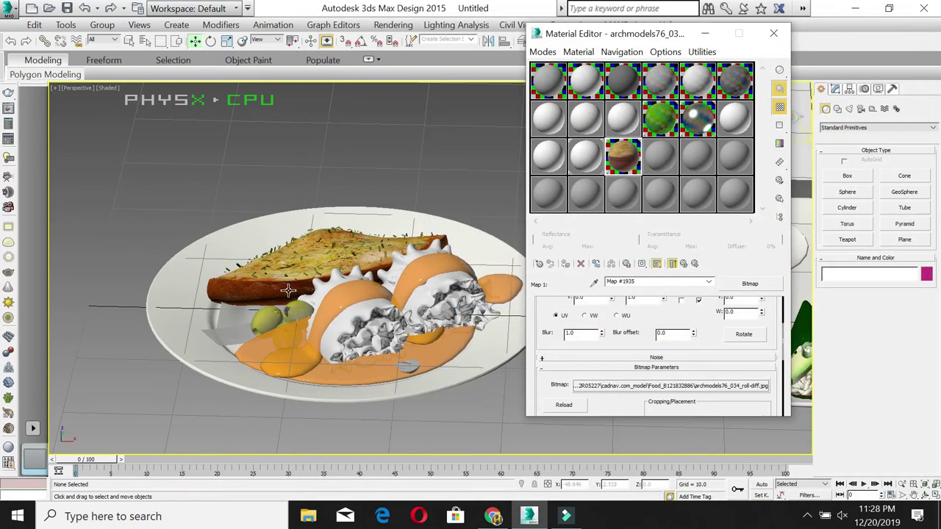
Step: Pick the pasta's material from the scene into an unused material slot
click(661, 157)
click(593, 283)
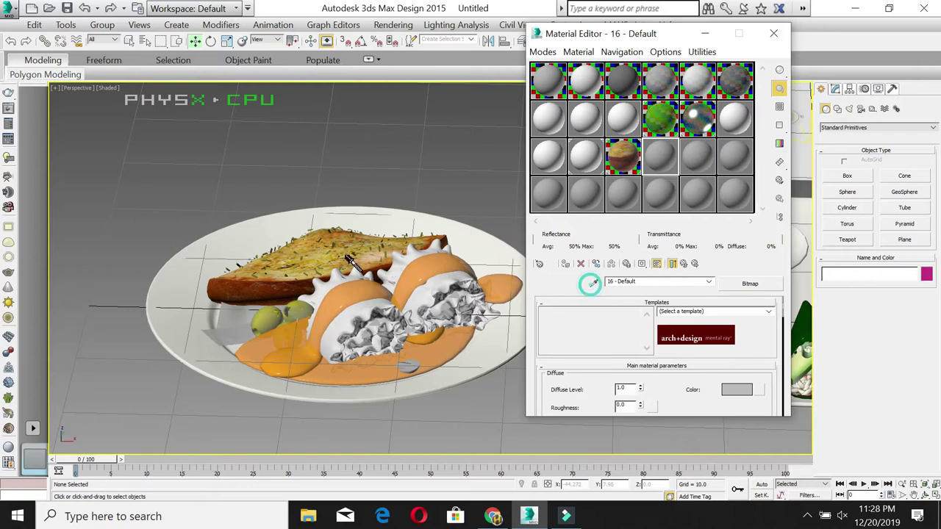
click(334, 305)
drag(662, 311, 682, 446)
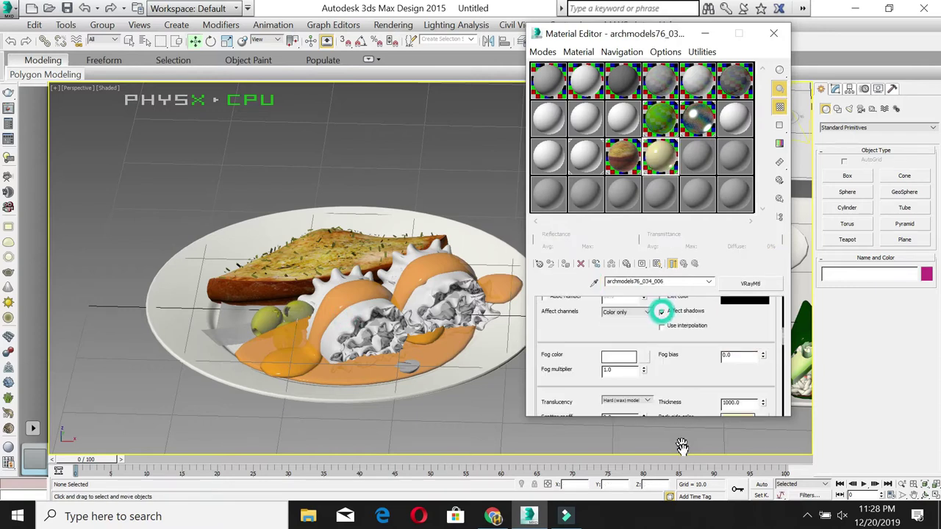
mouse_move(698, 303)
mouse_down()
mouse_move(658, 326)
mouse_move(683, 404)
mouse_up()
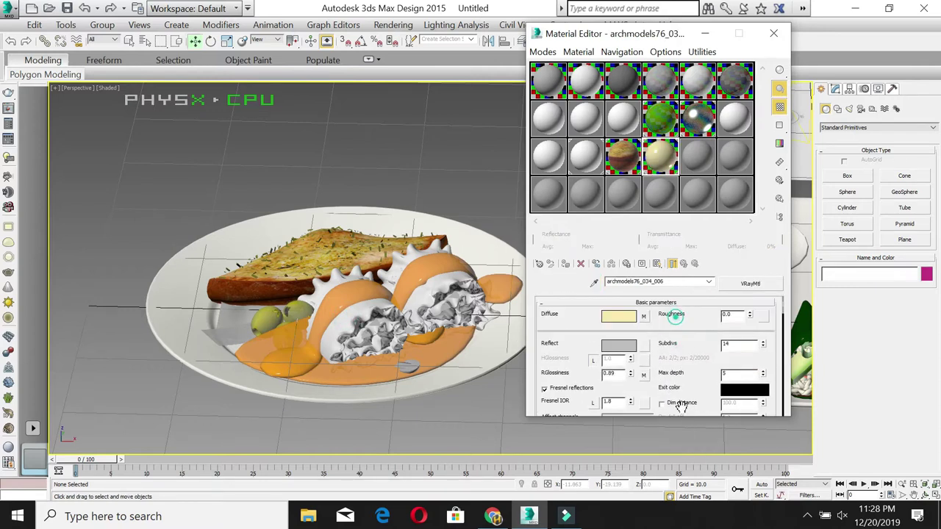
Step: Relink the pasta's missing diffuse bitmap, browsing drive J: into the models folder
click(645, 317)
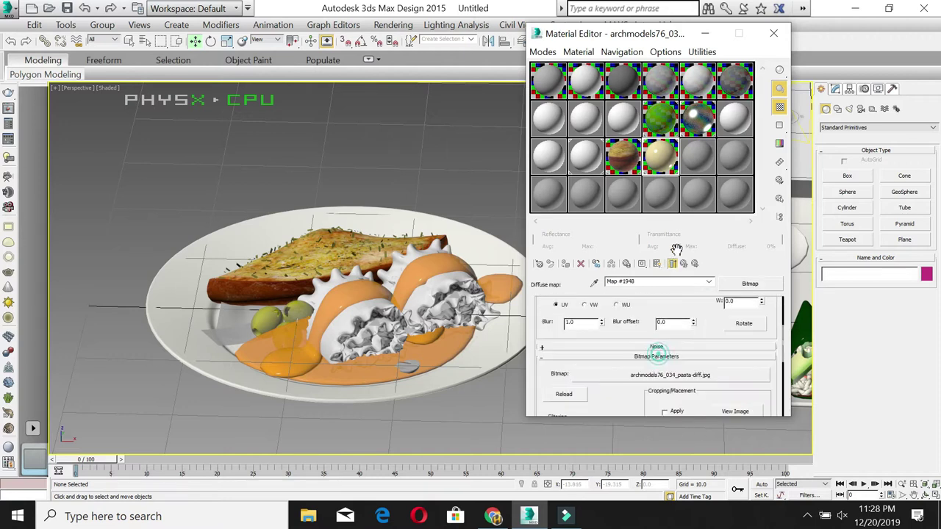
click(689, 377)
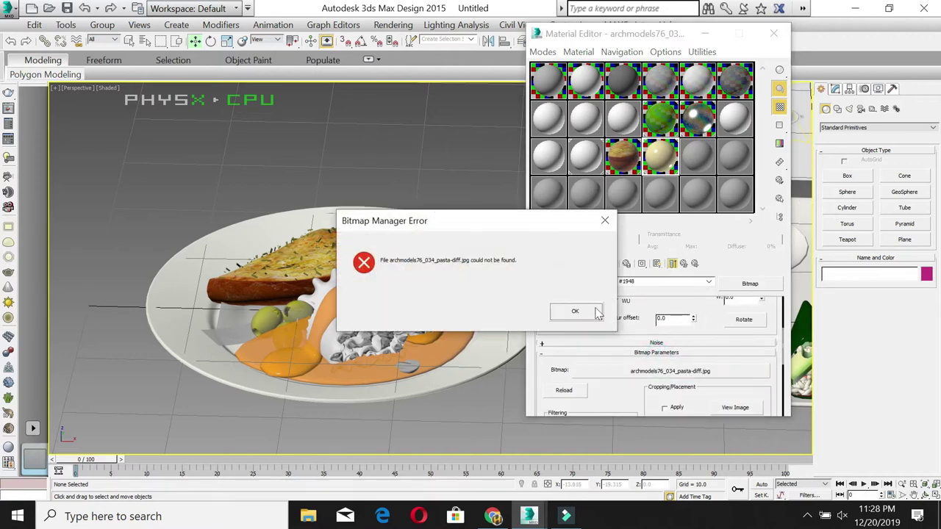
click(597, 312)
click(468, 68)
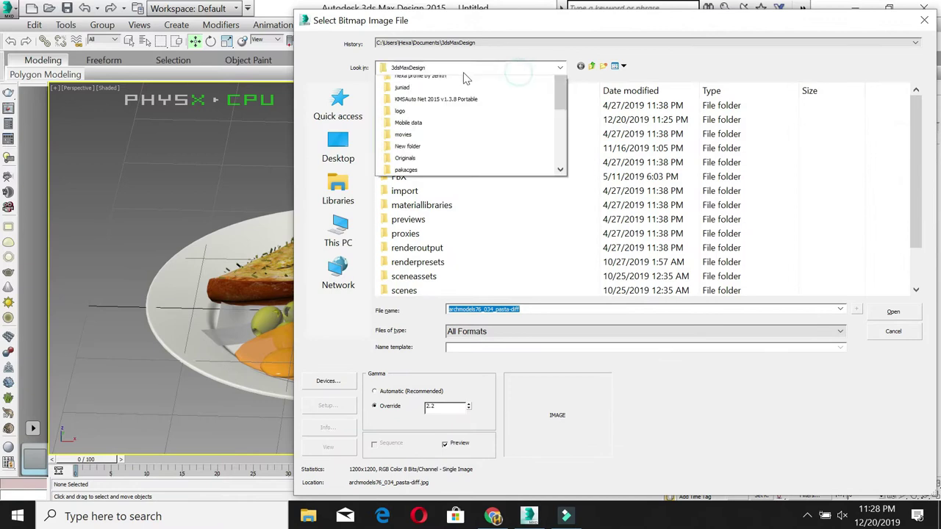
click(416, 188)
scroll(403, 242, down, 1)
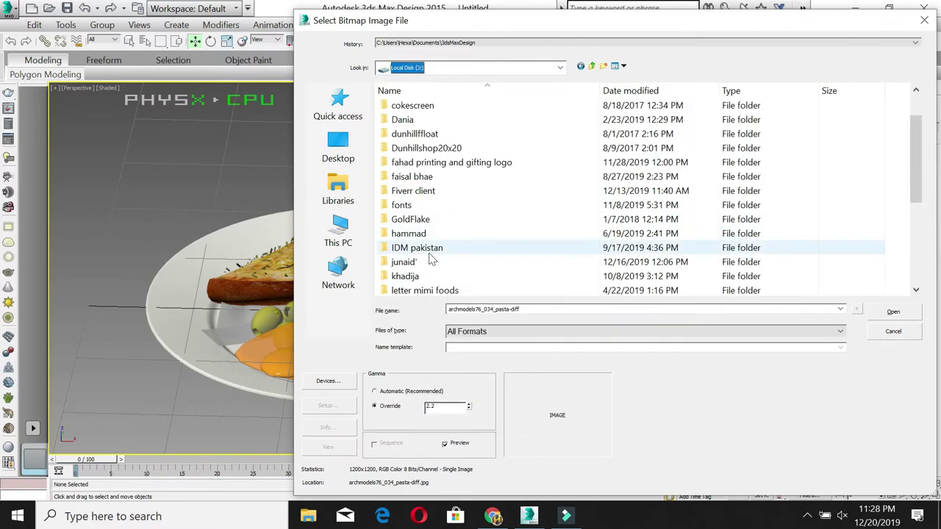
scroll(423, 276, down, 1)
double_click(415, 262)
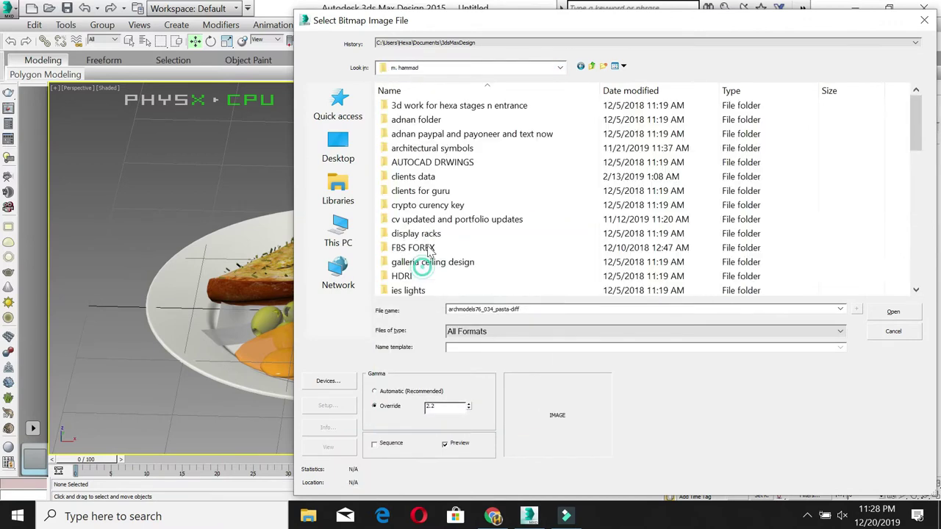
key(m)
click(408, 120)
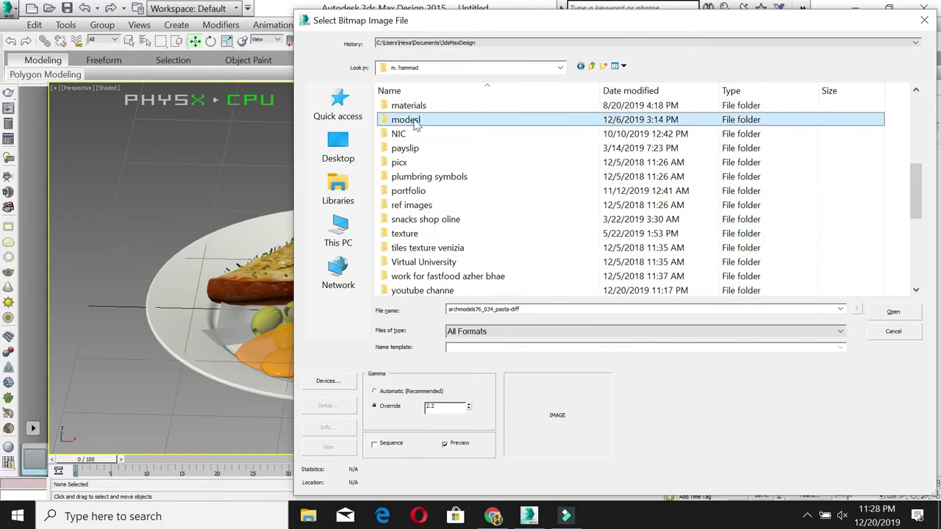
double_click(408, 120)
Step: Load archmodels76_034_pasta-diff.jpg from the Food_B121832886 folder as the diffuse bitmap
scroll(439, 229, down, 2)
scroll(440, 229, down, 1)
key(f)
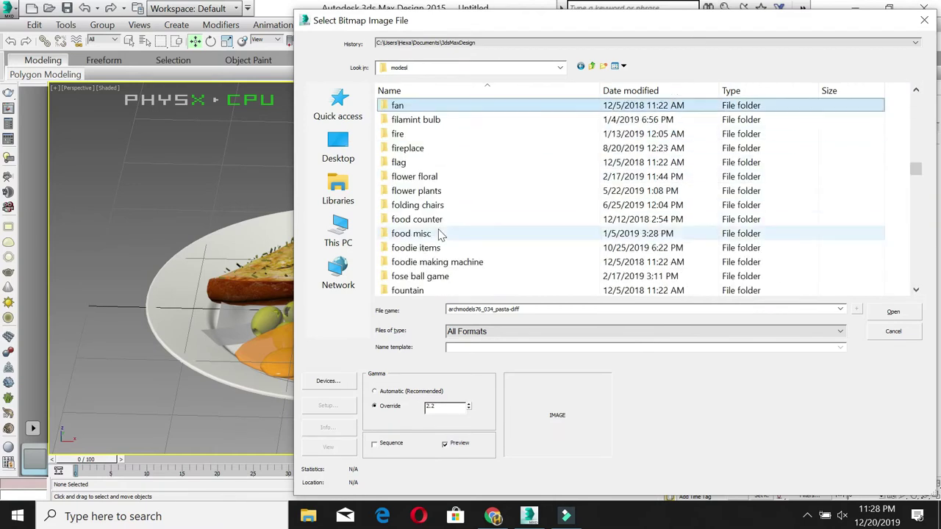
double_click(432, 248)
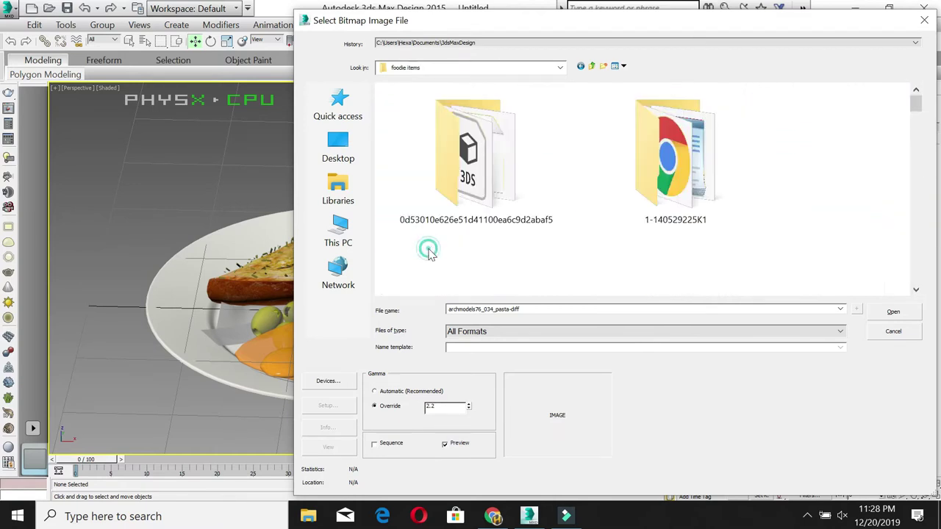
scroll(434, 237, down, 1)
scroll(434, 237, down, 1)
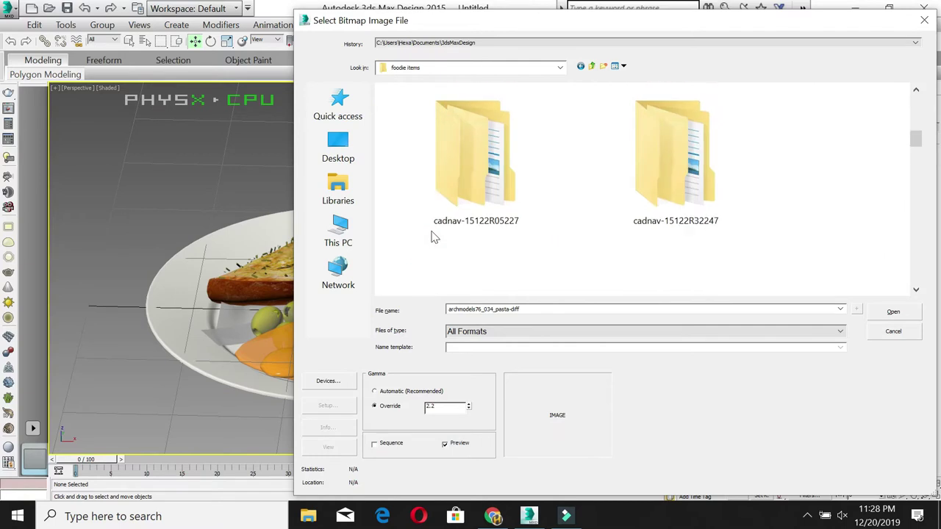
double_click(472, 190)
click(437, 110)
double_click(438, 109)
double_click(439, 110)
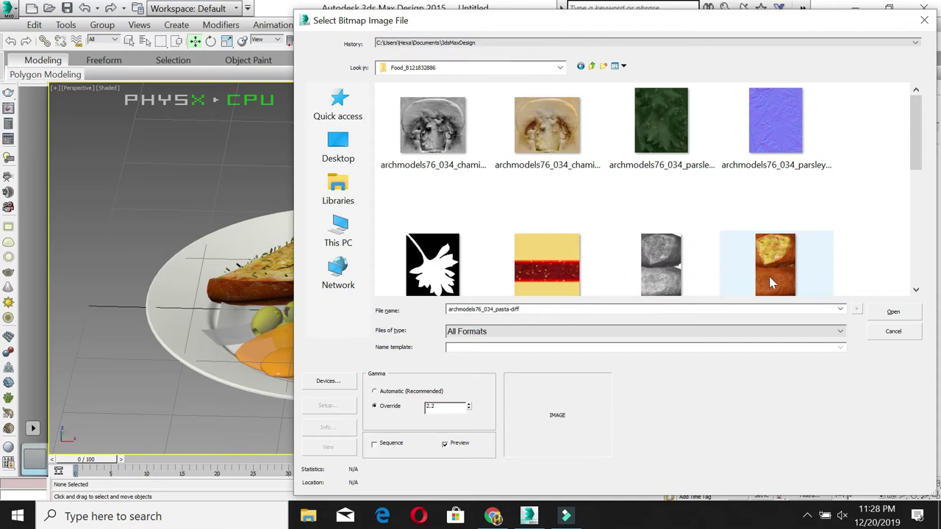
drag(916, 103, 925, 275)
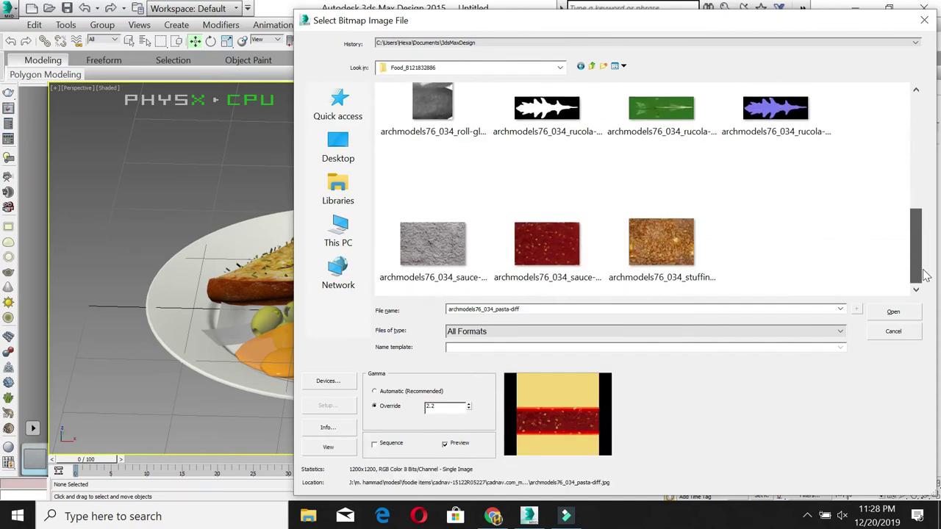
click(894, 313)
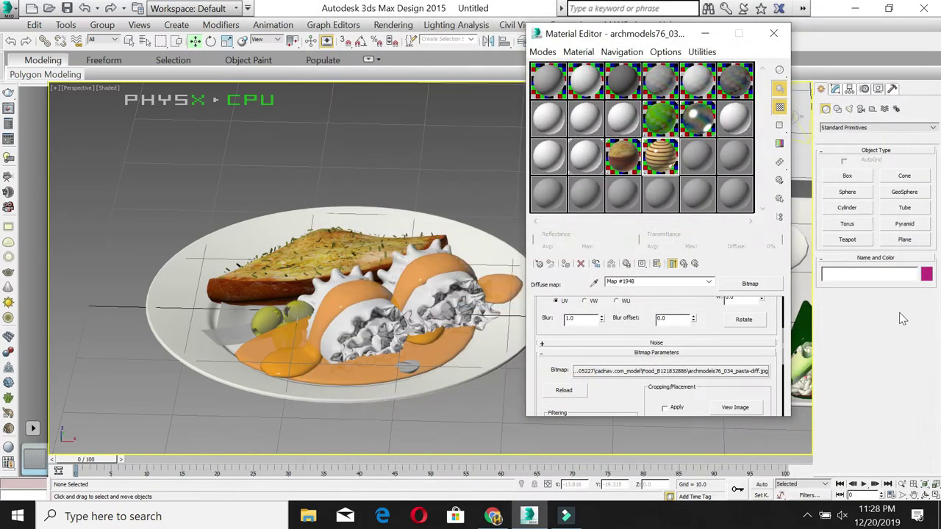
Step: Show the pasta texture in the viewport and move the Material Editor to the left
click(658, 265)
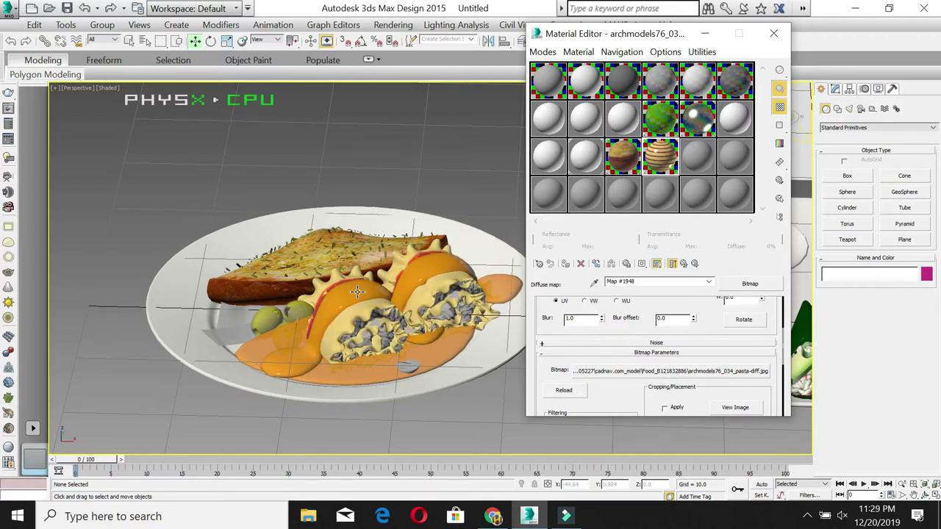
scroll(418, 235, down, 5)
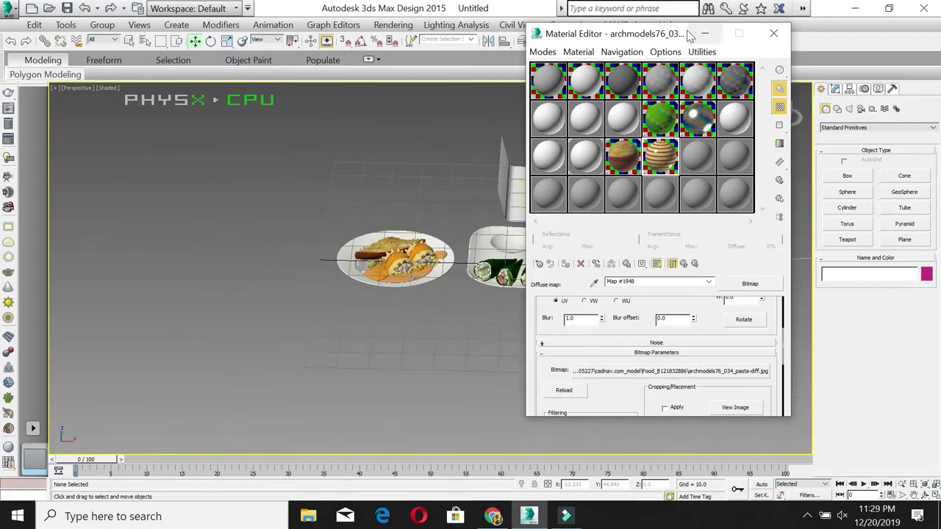
mouse_move(690, 37)
mouse_down()
mouse_move(462, 90)
mouse_move(242, 121)
mouse_up()
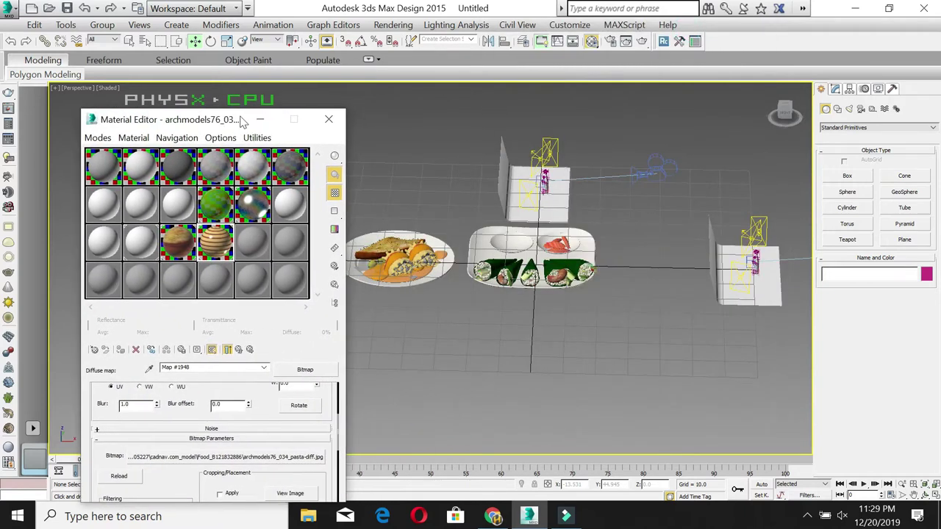
Step: Start adding an External Files user path, browsing drive J: into the models folder
click(570, 25)
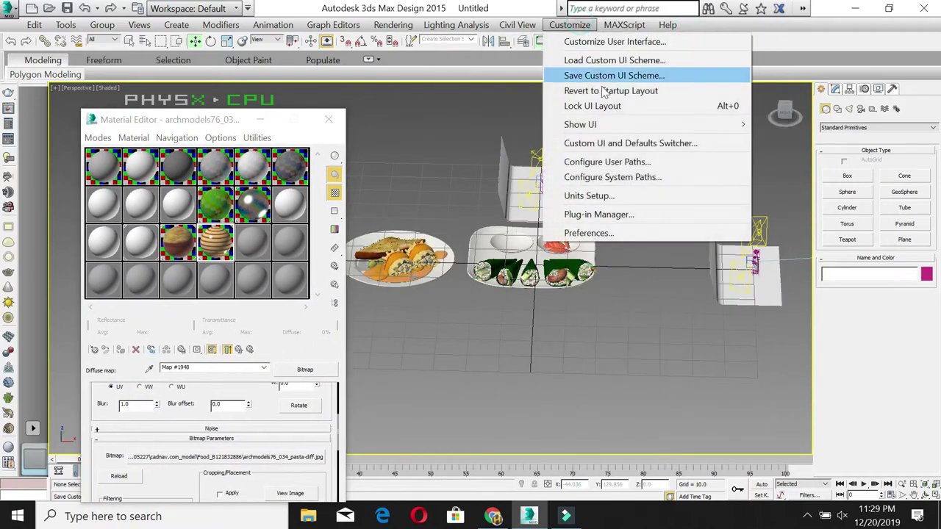
click(617, 162)
click(349, 135)
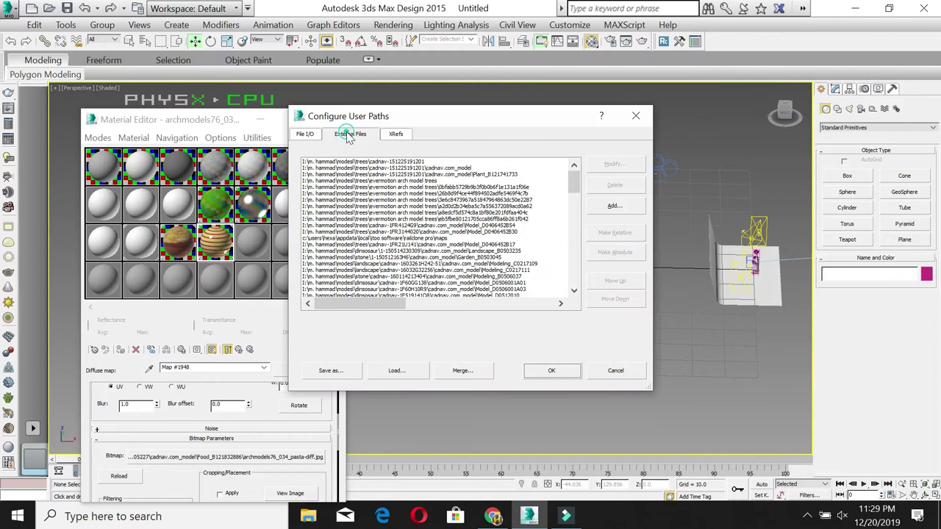
click(614, 207)
click(445, 43)
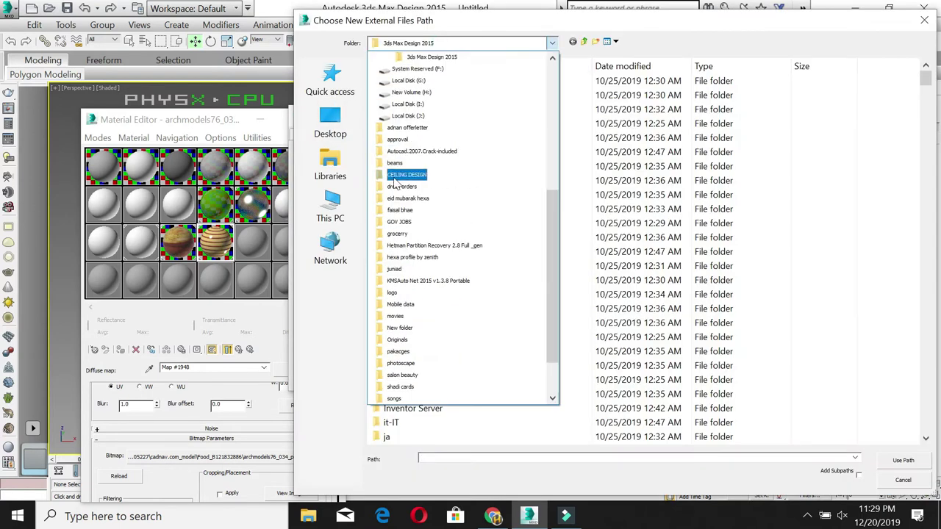
click(408, 117)
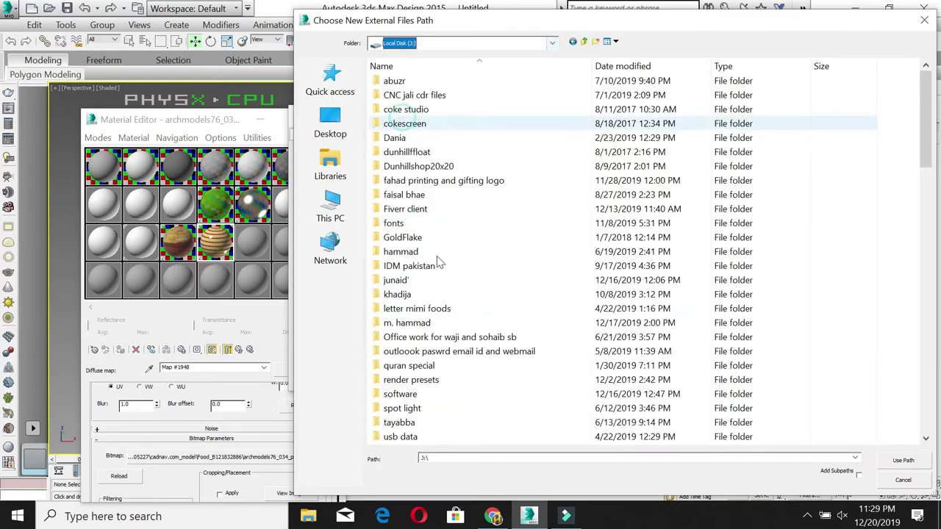
double_click(411, 316)
click(420, 220)
click(492, 321)
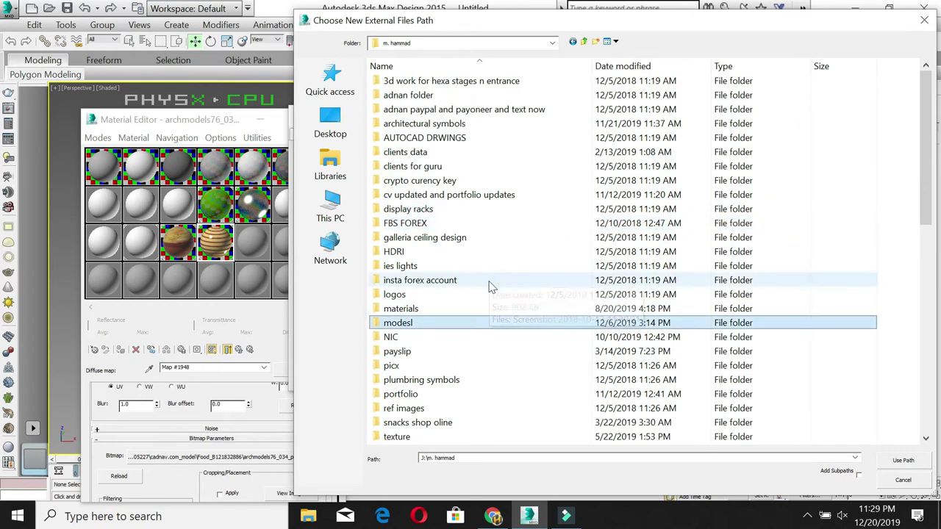
double_click(439, 321)
Step: Add Food_B121832886 with subpaths as the new external files path and apply
click(414, 240)
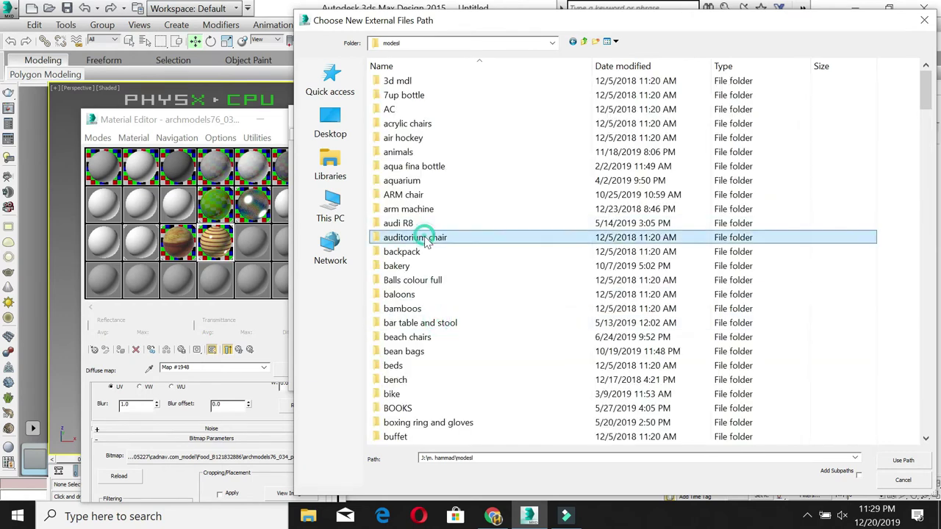
text(fir)
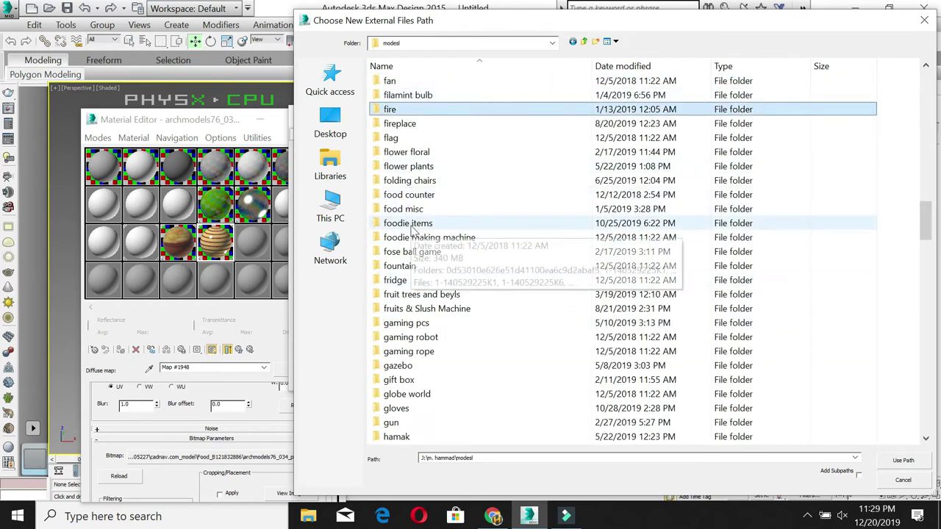
double_click(410, 224)
scroll(573, 292, down, 2)
scroll(673, 321, down, 2)
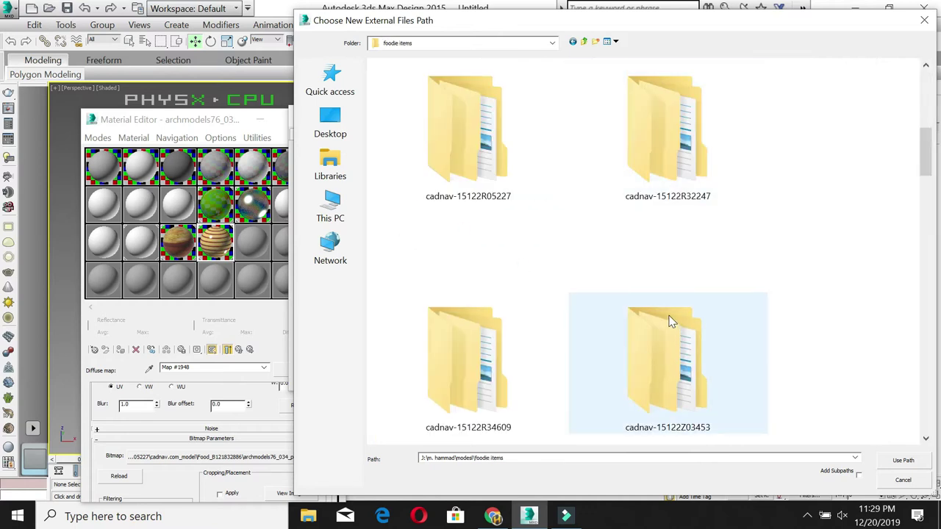
double_click(483, 171)
double_click(417, 82)
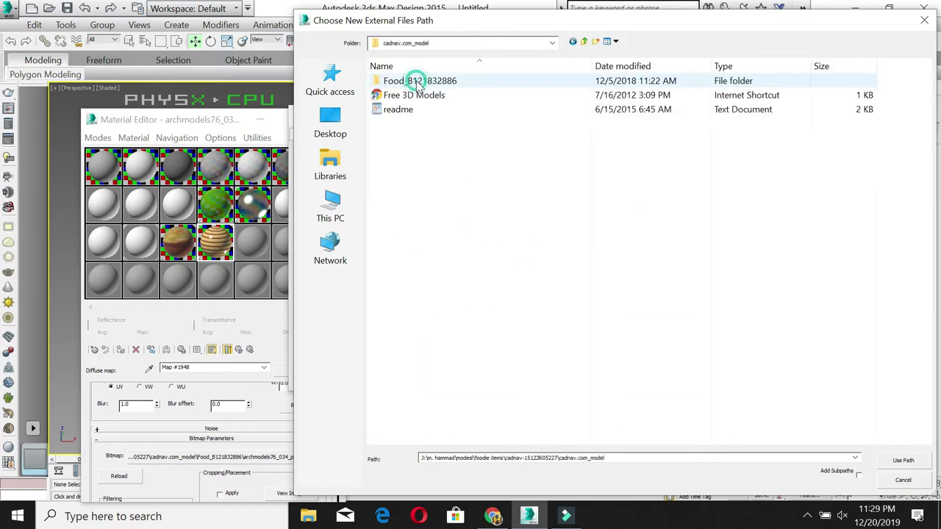
double_click(417, 83)
click(572, 42)
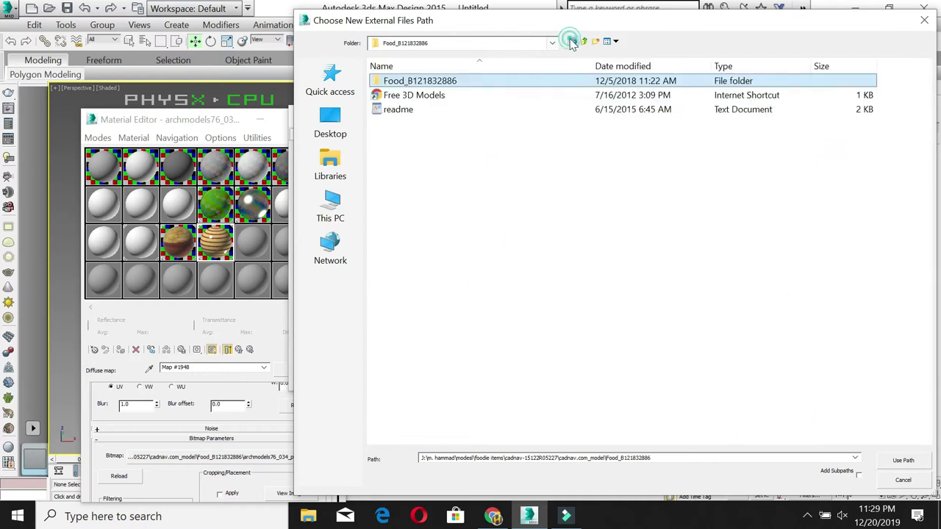
click(859, 475)
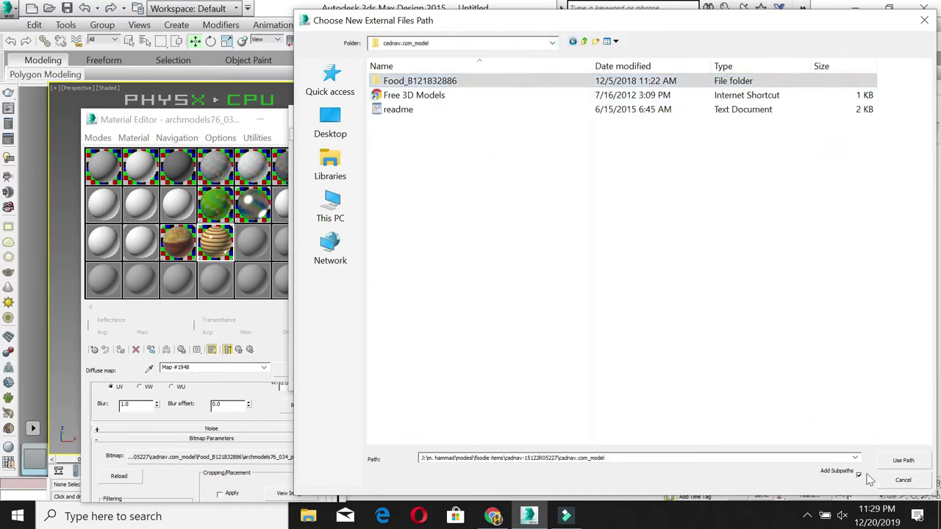
click(908, 460)
click(908, 465)
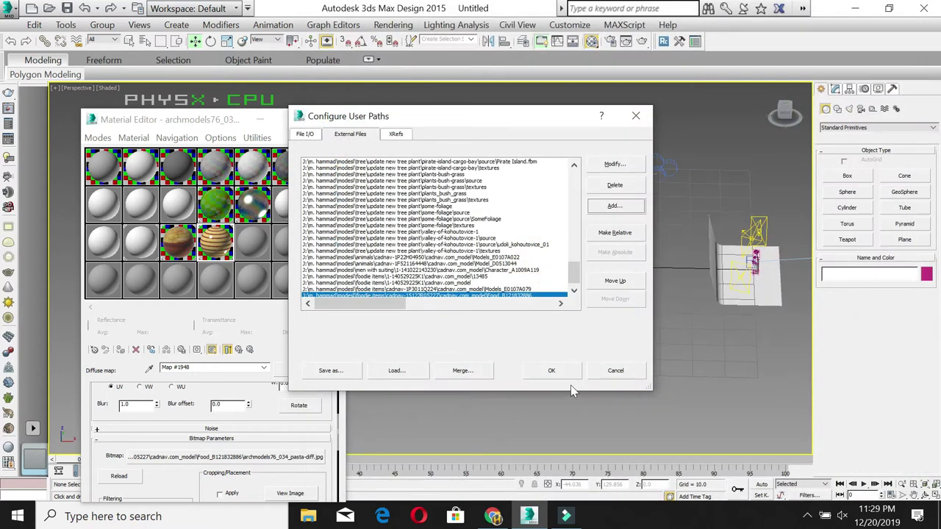
click(552, 371)
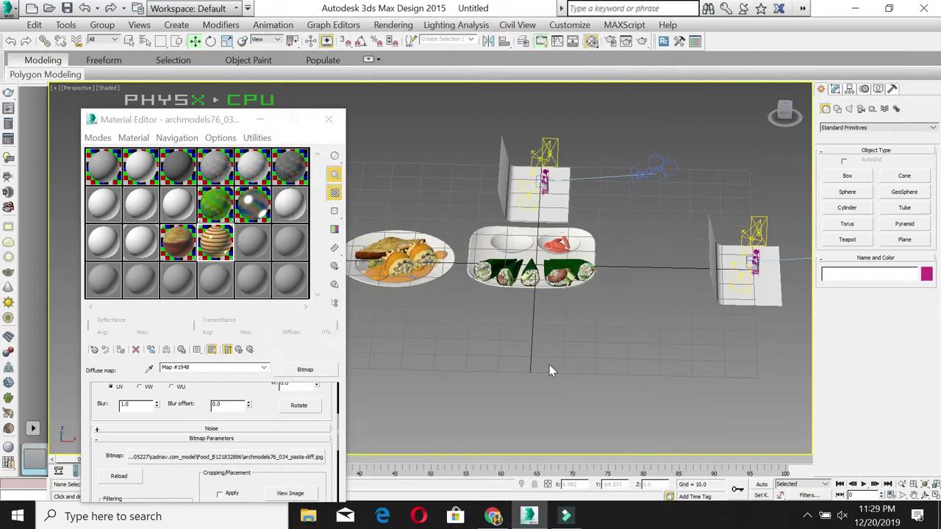
Step: Merge all objects from Cadnav.com_B121832886.max into the scene
click(13, 15)
click(128, 122)
drag(526, 173, 531, 356)
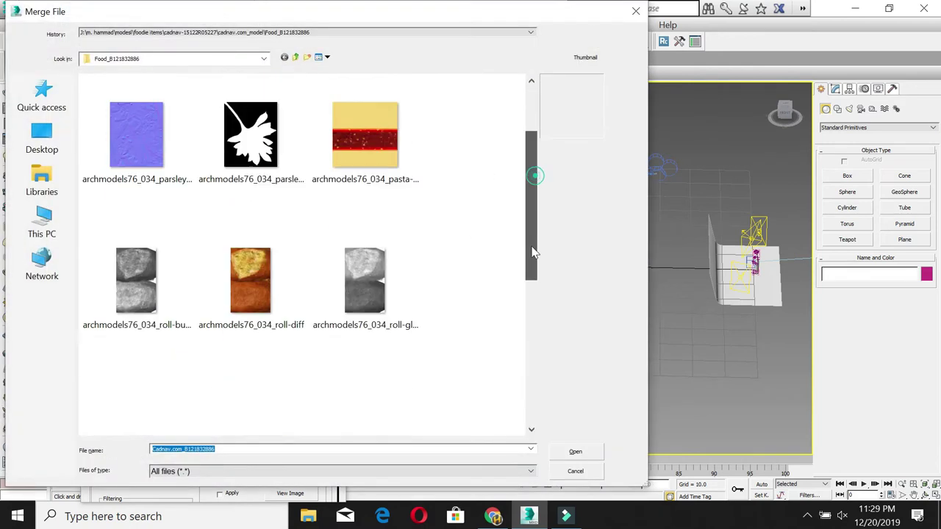
click(156, 377)
double_click(156, 376)
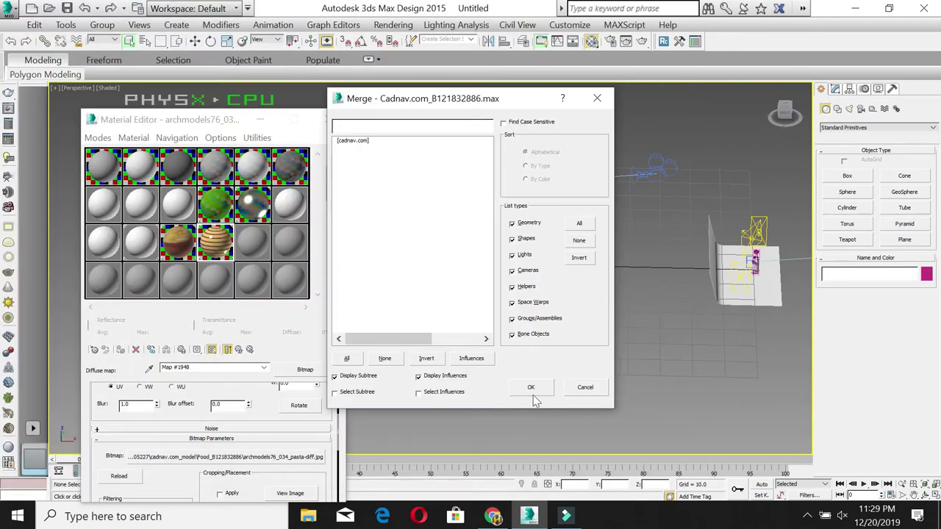
click(359, 359)
click(529, 391)
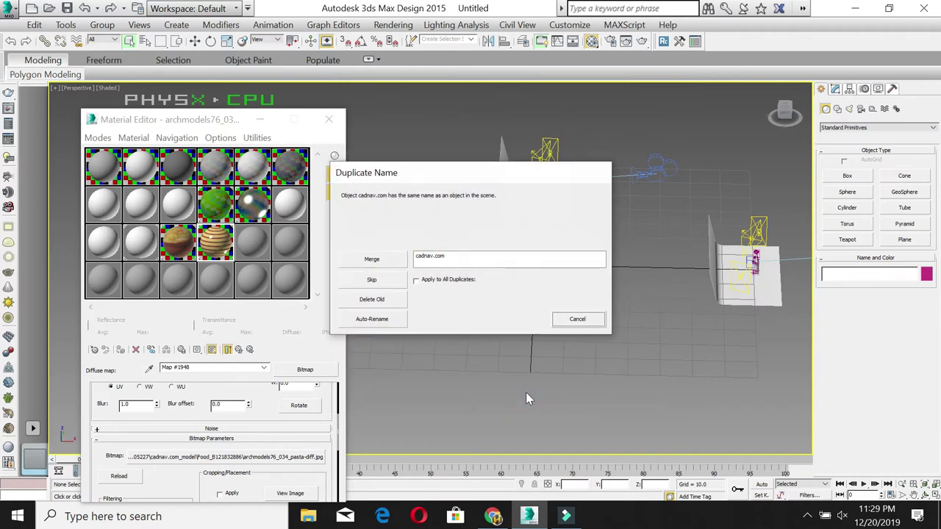
Step: Auto-rename the duplicate cadnav.com object and all duplicate materials, then select the merged group
click(457, 279)
click(406, 320)
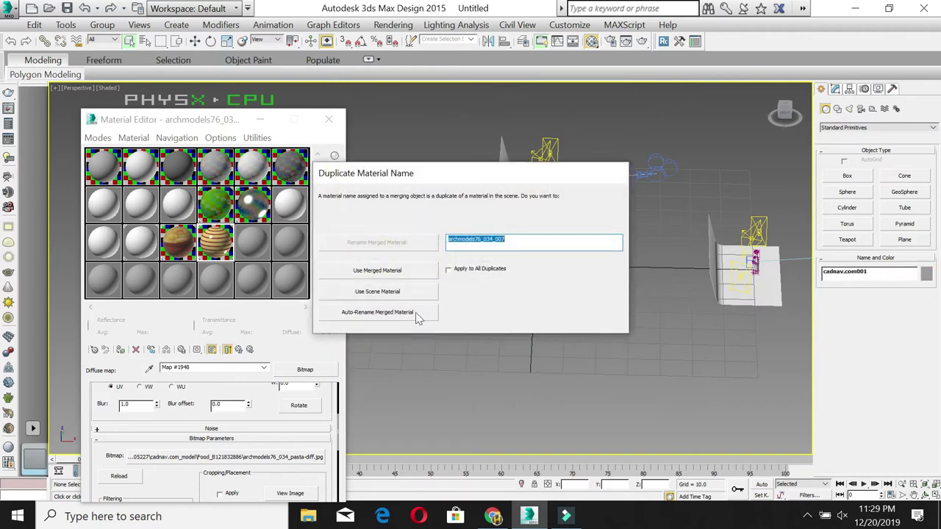
click(456, 278)
click(412, 315)
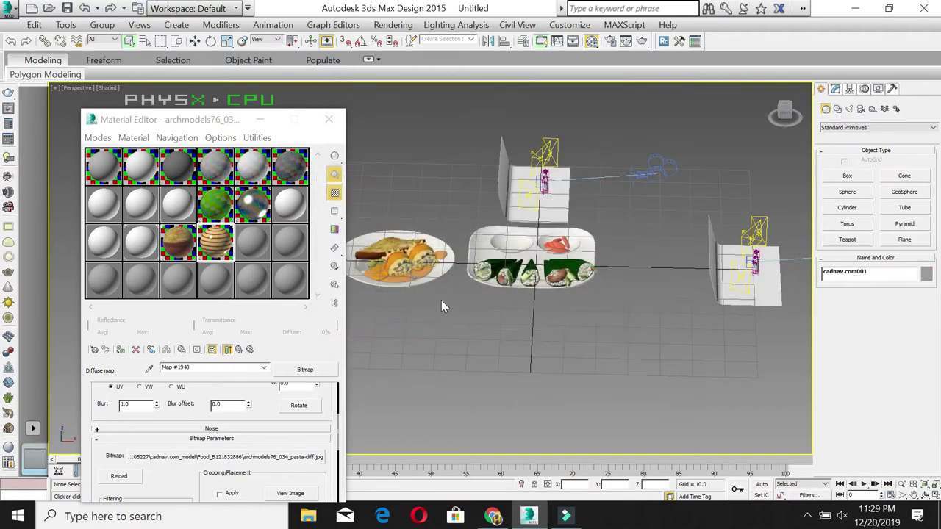
click(509, 257)
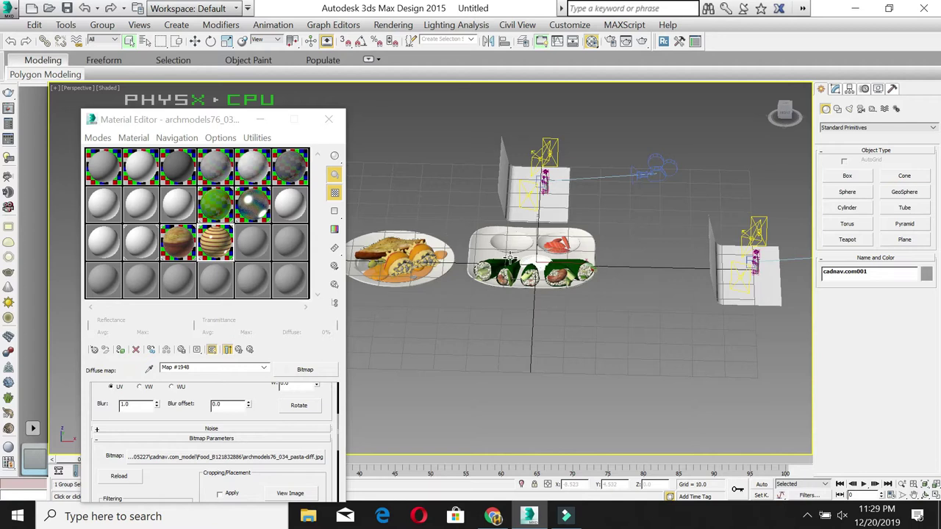
Step: Move the cadnav.com001 plate left of the pasta plate and scale it up to match
scroll(501, 261, down, 5)
scroll(556, 282, down, 3)
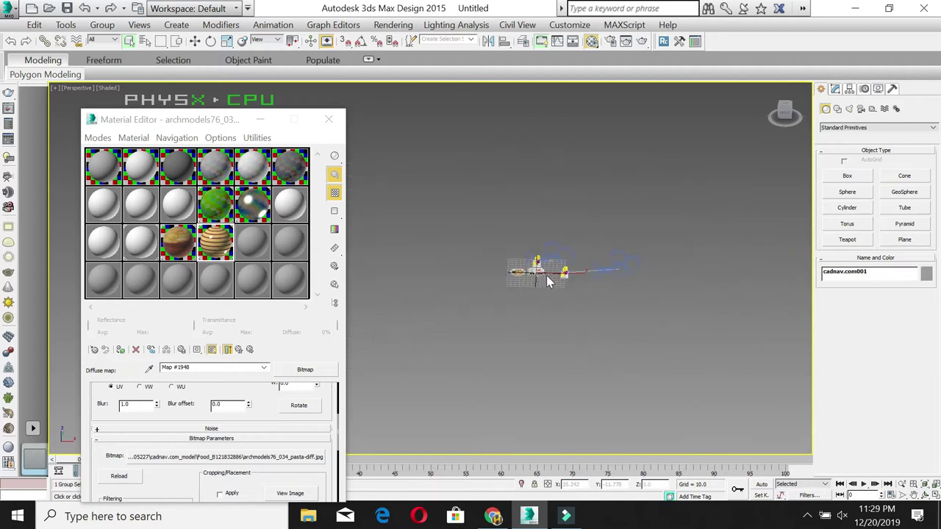
scroll(546, 275, up, 3)
scroll(529, 268, up, 4)
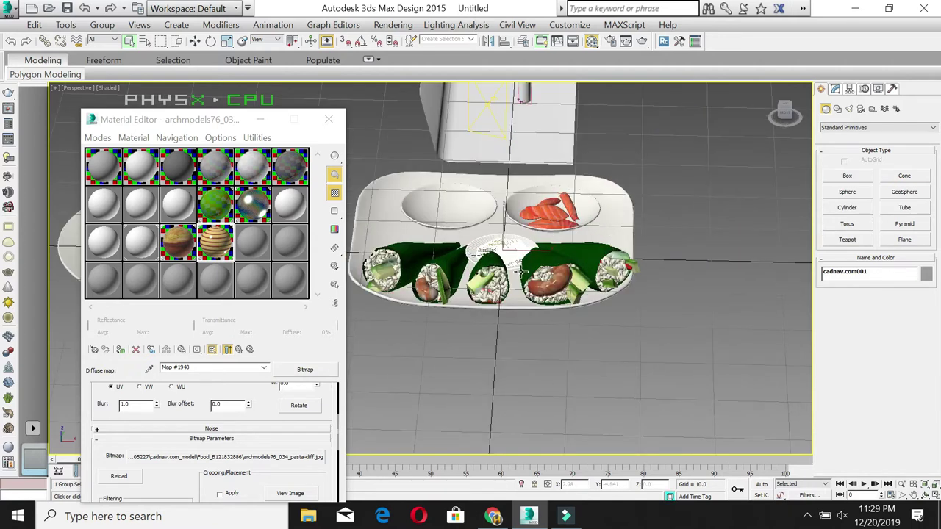
key(w)
drag(532, 253, 81, 246)
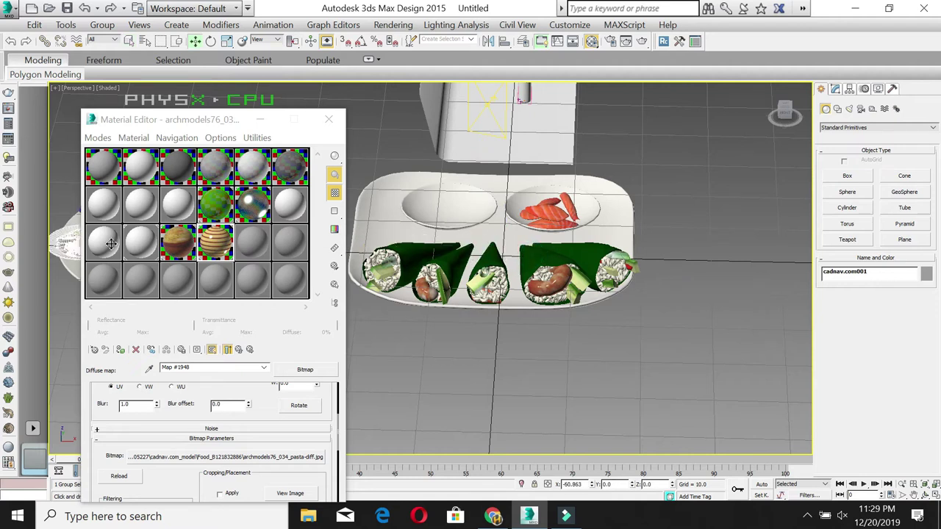
click(260, 119)
middle_drag(133, 294, 419, 298)
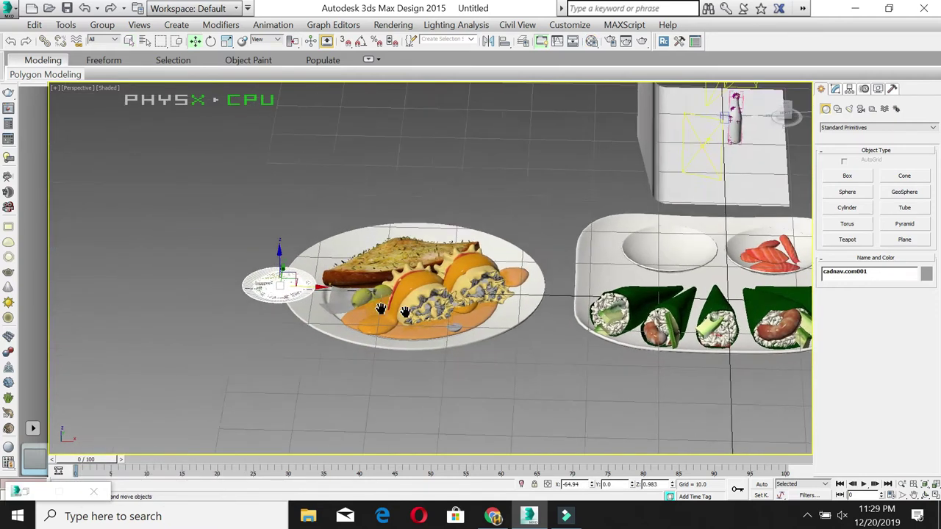
mouse_move(405, 300)
mouse_down()
mouse_move(282, 299)
mouse_move(261, 173)
mouse_move(272, 122)
mouse_up()
key(r)
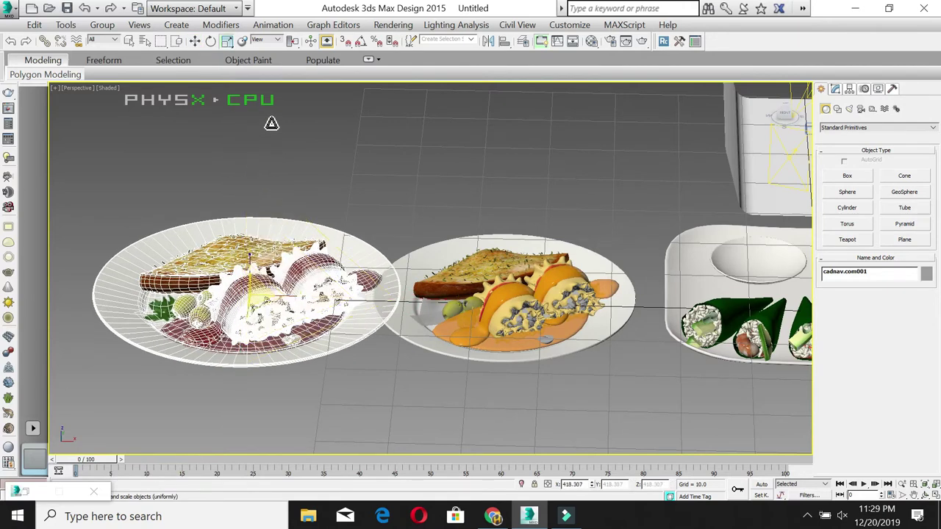
key(w)
drag(281, 299, 254, 299)
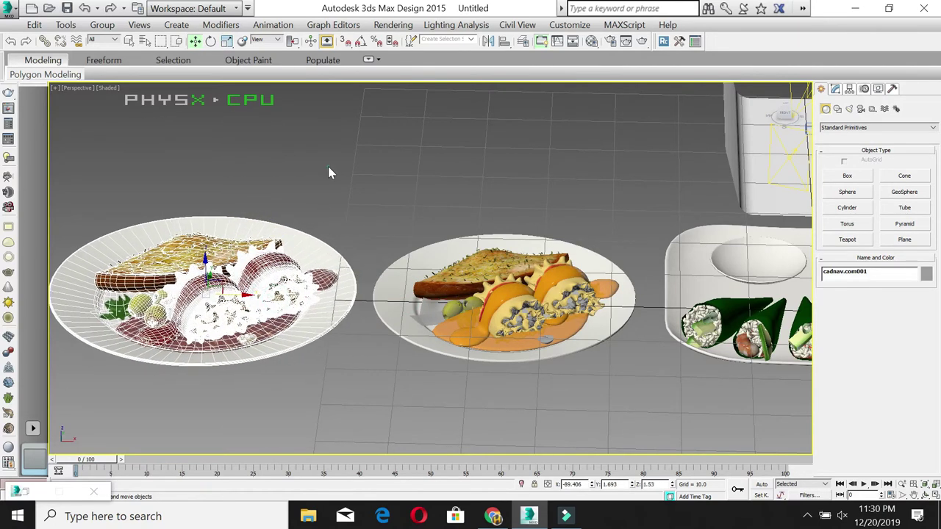
click(327, 166)
Step: Pan, zoom and tilt the view to a flatter angle showing both plates
middle_drag(364, 405, 465, 413)
scroll(437, 328, up, 1)
scroll(442, 331, up, 1)
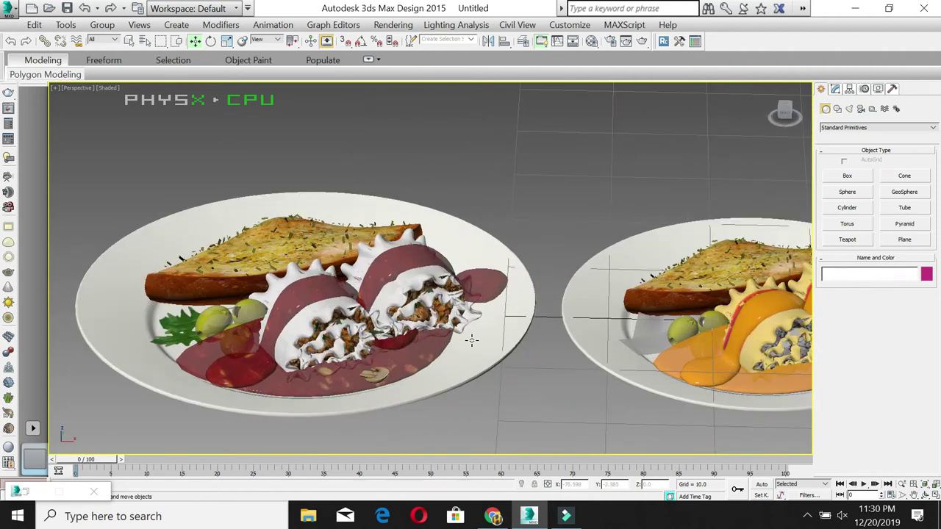
scroll(341, 375, up, 2)
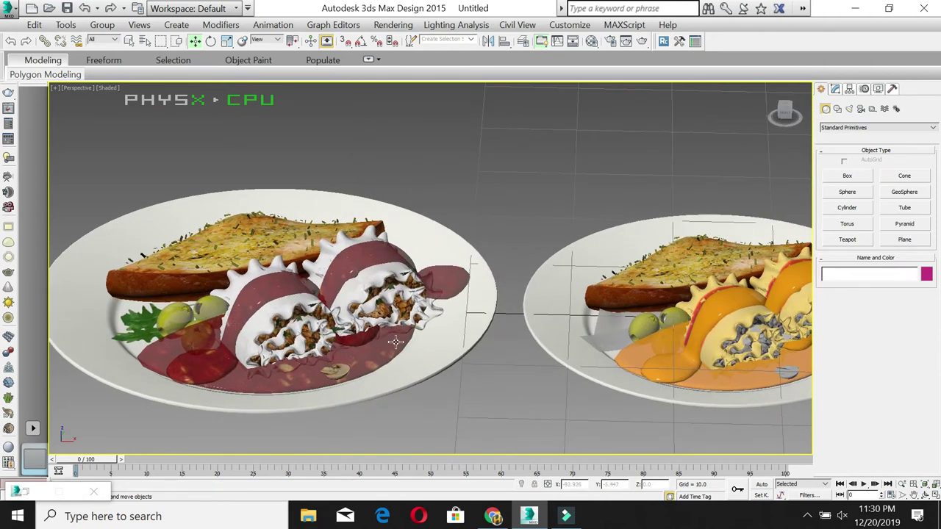
alt+middle_drag(574, 381, 380, 260)
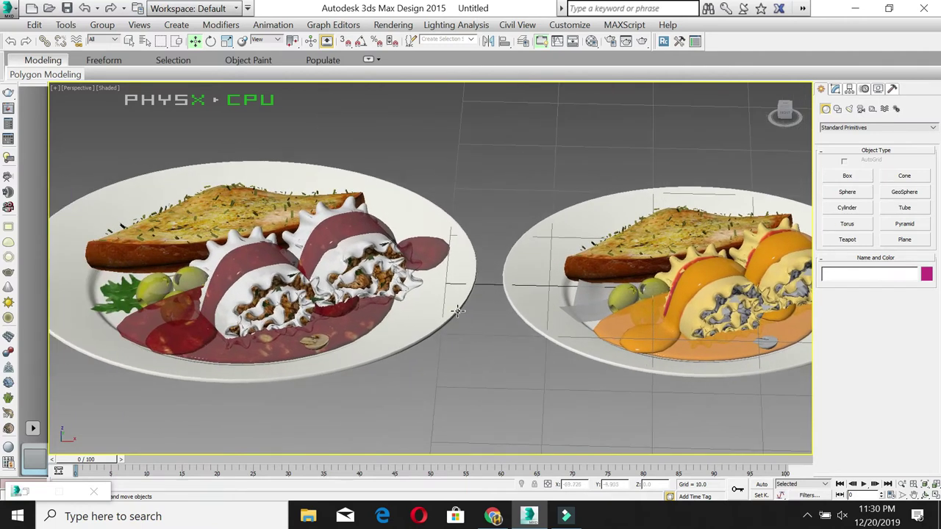
middle_drag(457, 311, 418, 311)
Step: Reopen the Material Editor and show the pasta material's diffuse map in the viewport
key(m)
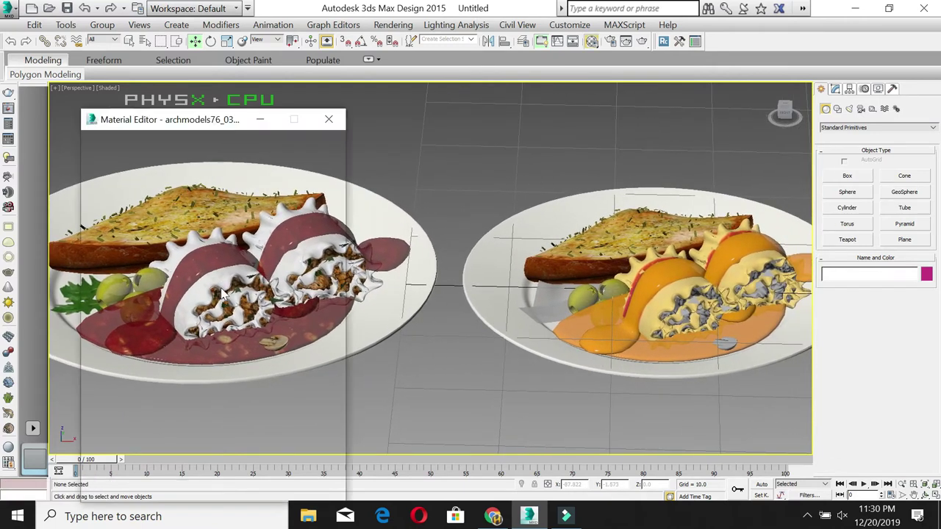
drag(200, 130, 507, 176)
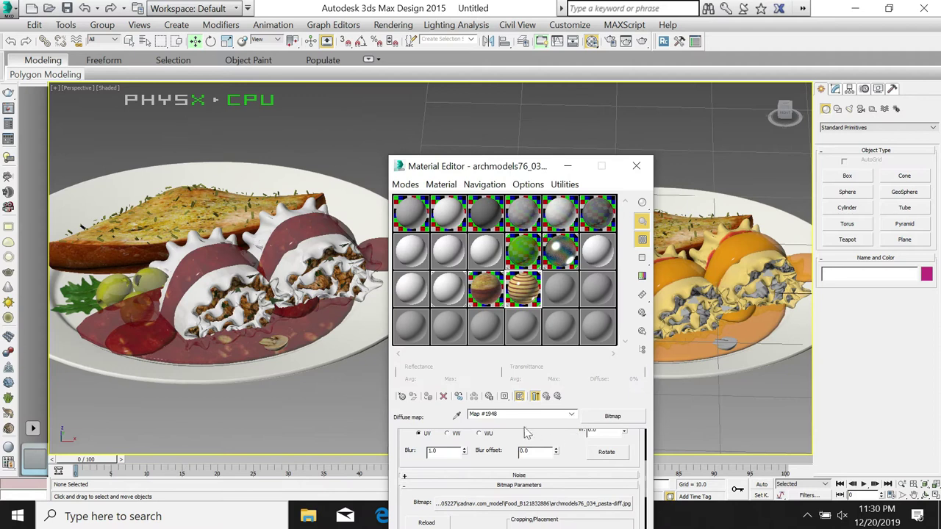
click(536, 397)
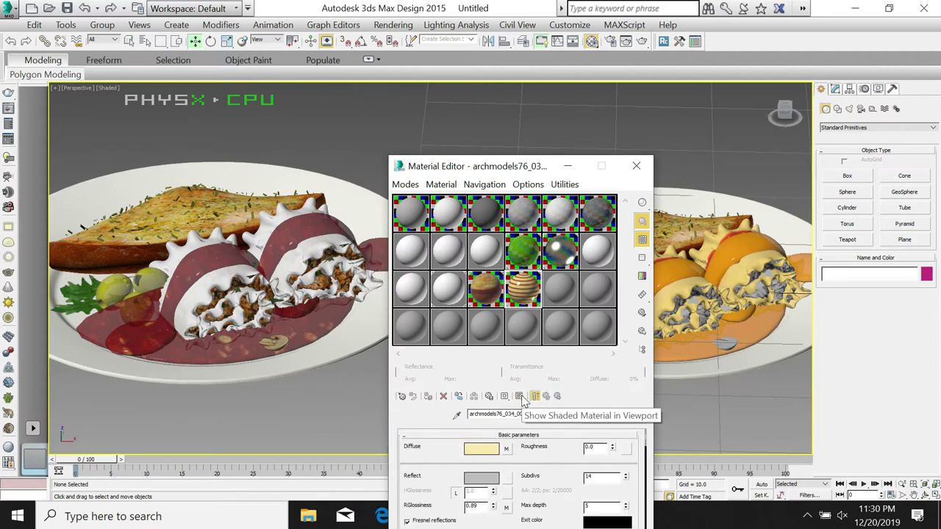
click(506, 448)
click(519, 397)
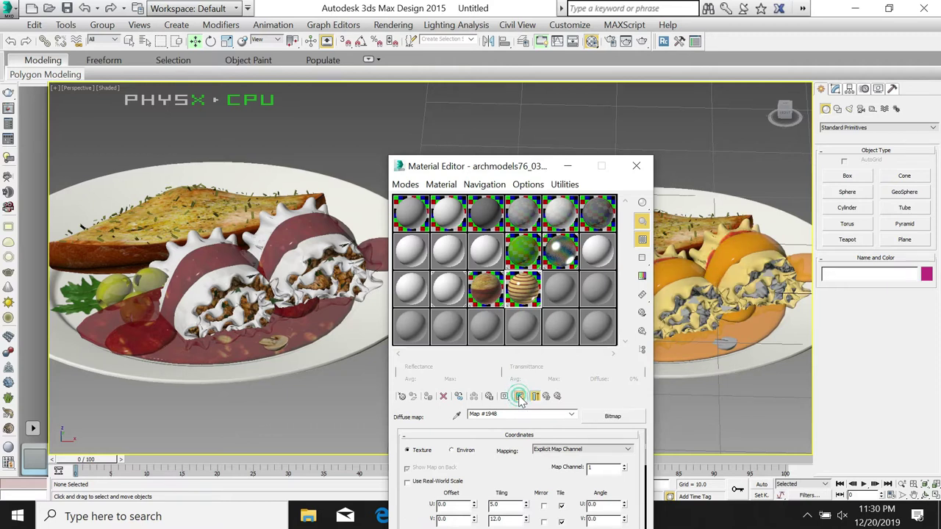
Step: Pick archmodels76_034_006 from the left plate into an empty slot, show it shaded, then minimize
click(545, 299)
click(457, 415)
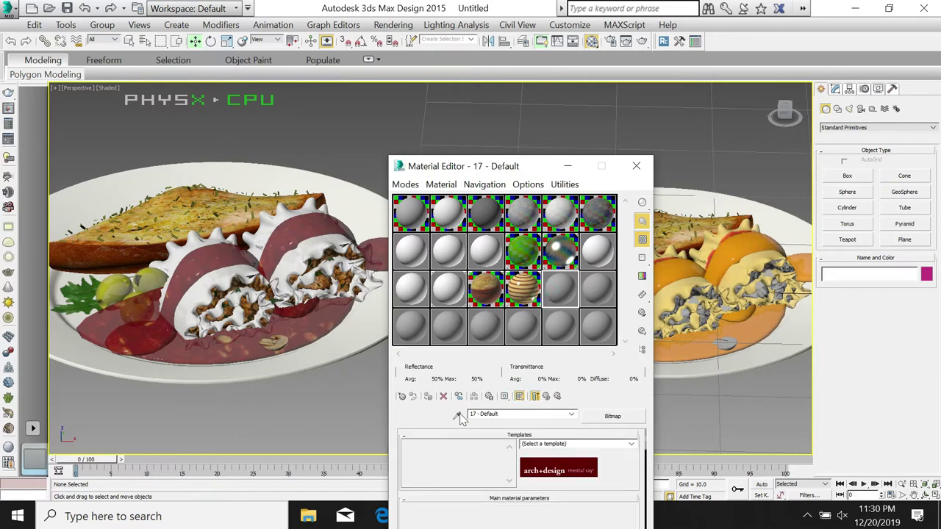
click(206, 265)
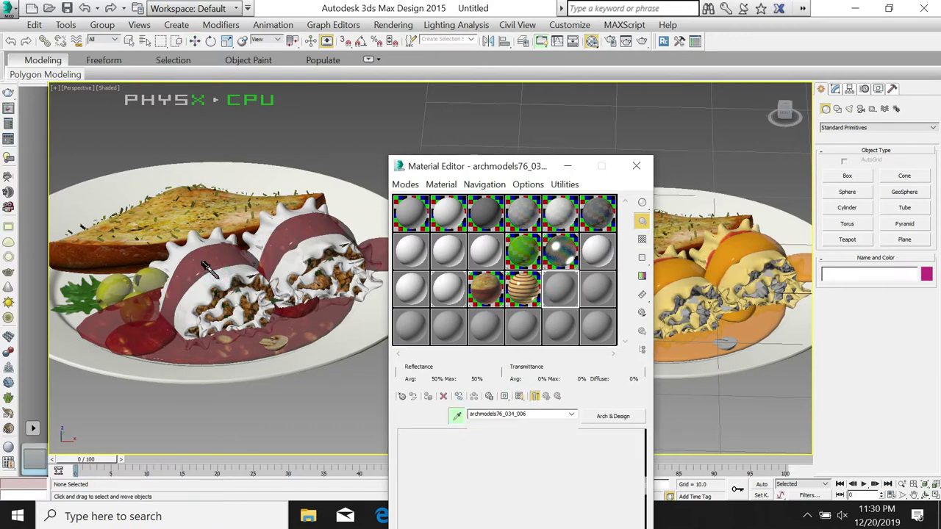
scroll(531, 445, up, 3)
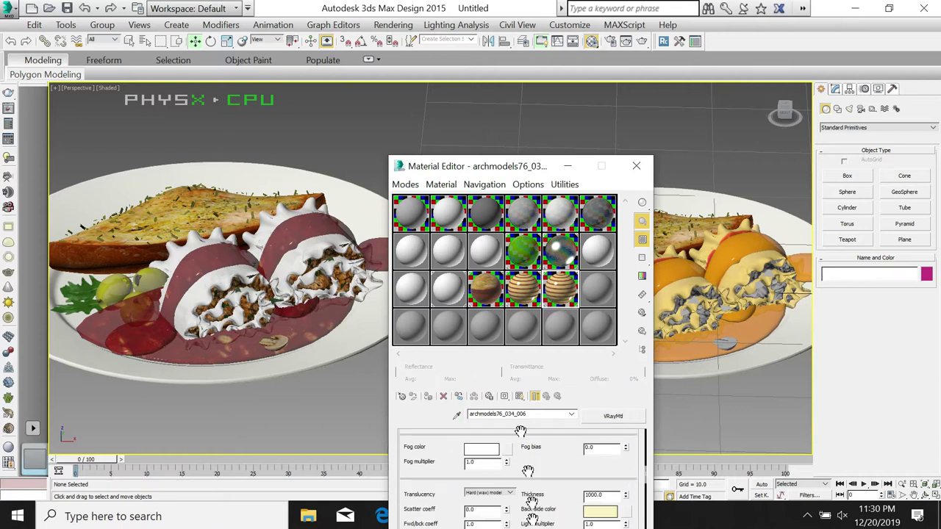
click(519, 396)
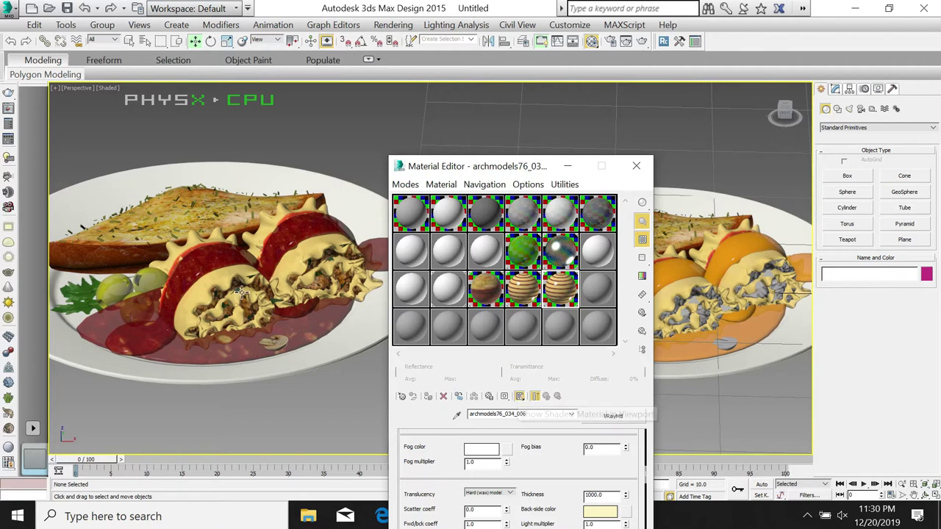
click(568, 166)
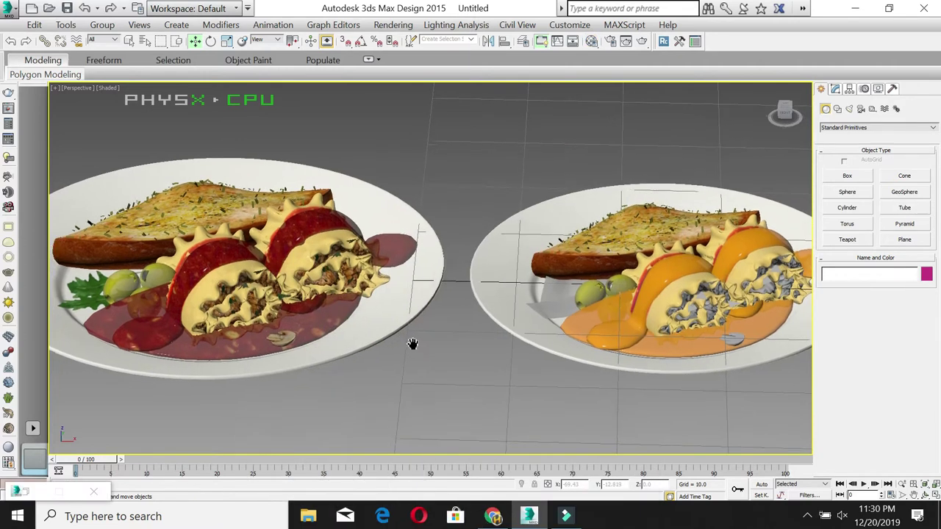
Step: Pan, zoom and orbit the Perspective view to frame both plates and the backdrop stand up close
middle_drag(403, 351, 421, 340)
scroll(453, 310, down, 5)
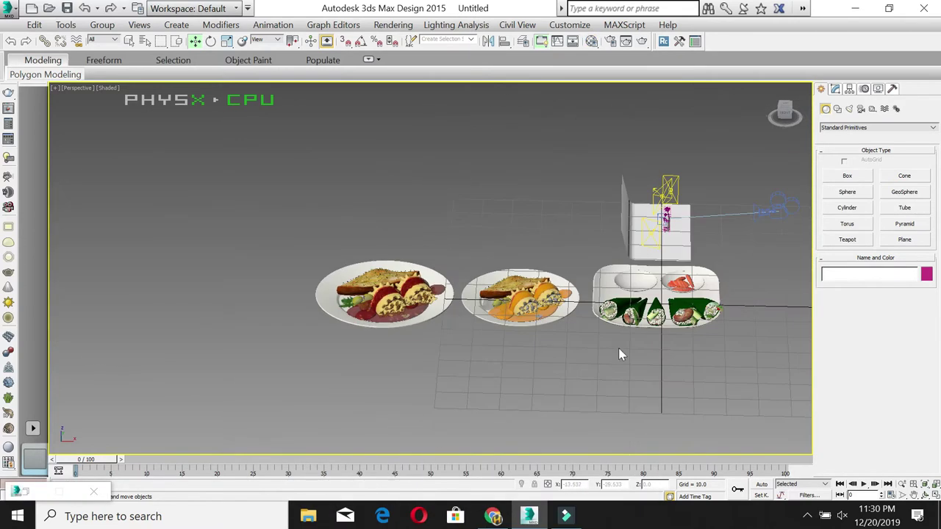
middle_drag(618, 348, 535, 339)
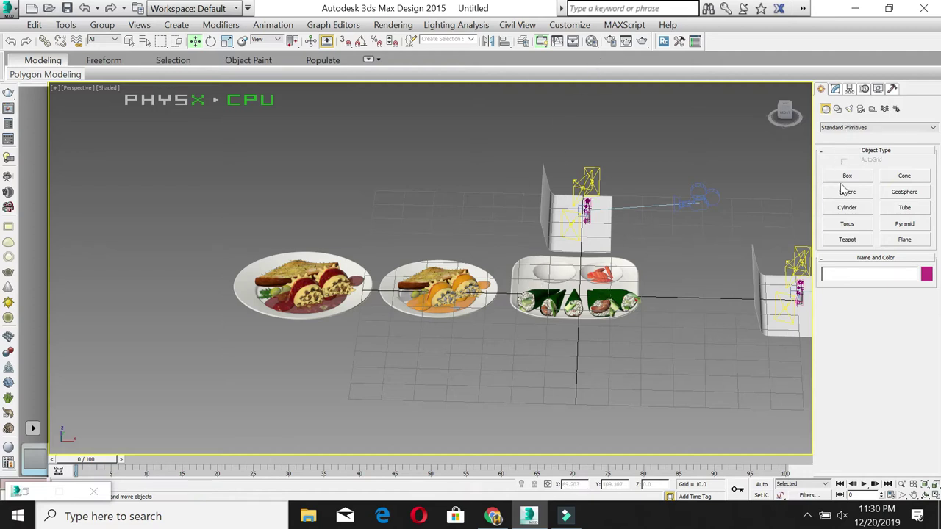
middle_drag(625, 276, 492, 274)
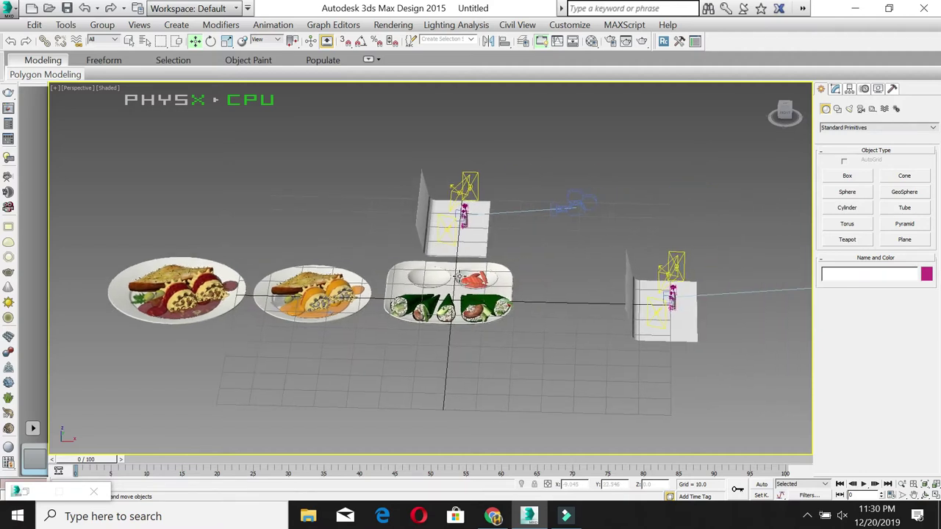
scroll(492, 274, down, 2)
scroll(492, 274, up, 2)
scroll(537, 225, up, 2)
scroll(542, 248, down, 2)
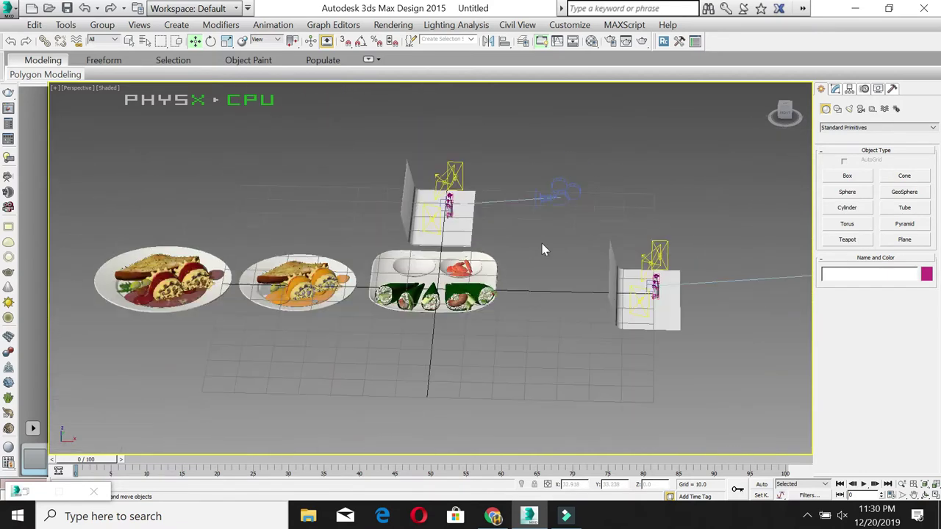
middle_drag(542, 248, 534, 253)
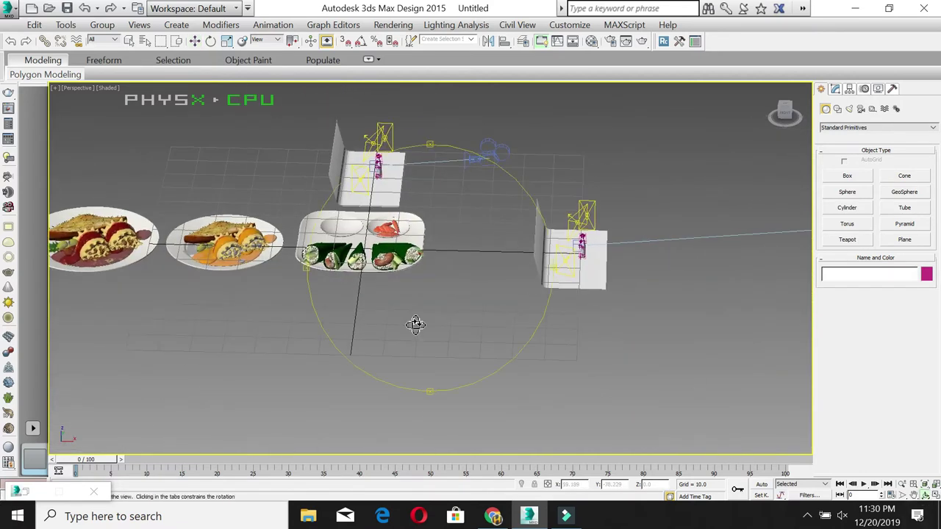
alt+middle_drag(416, 326, 320, 306)
alt+middle_drag(428, 299, 488, 368)
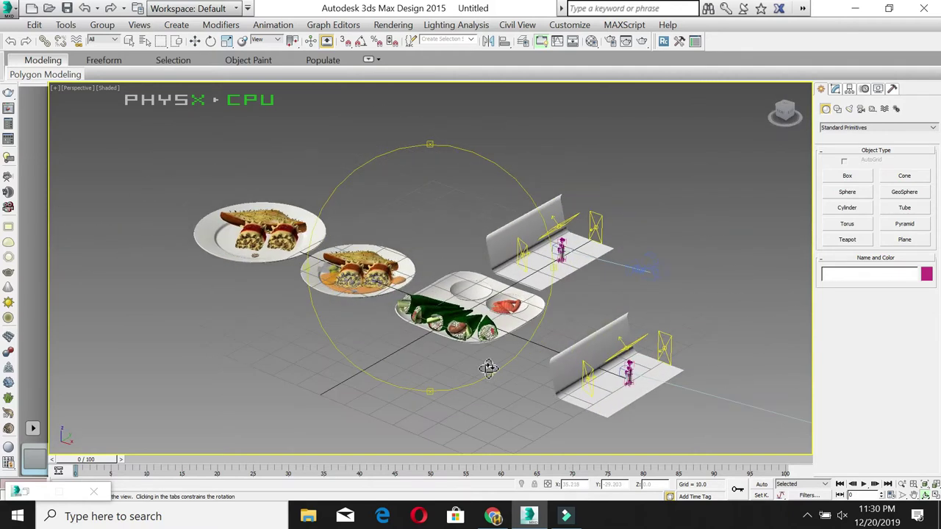
scroll(428, 231, up, 2)
alt+middle_drag(428, 231, 496, 256)
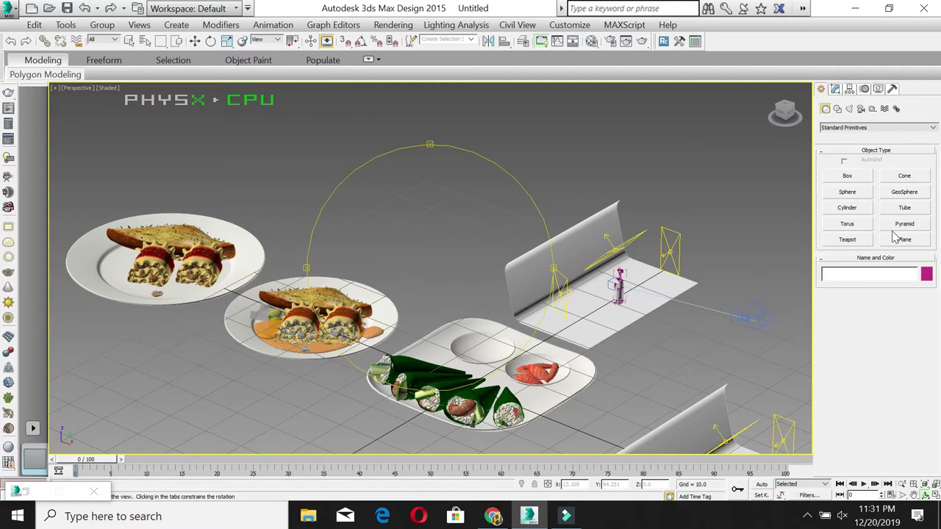
Step: Create a new sphere above the plates
click(853, 194)
drag(446, 196, 468, 234)
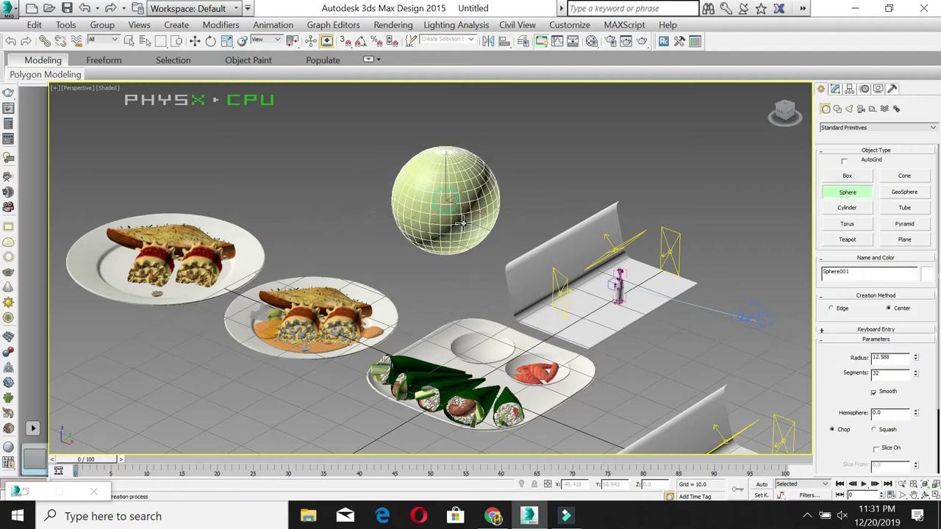
key(w)
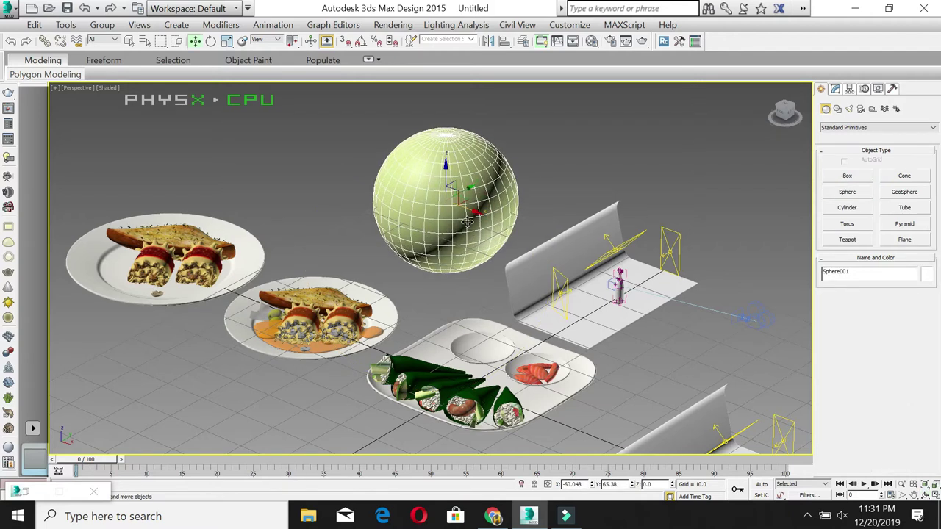
middle_drag(471, 231, 461, 220)
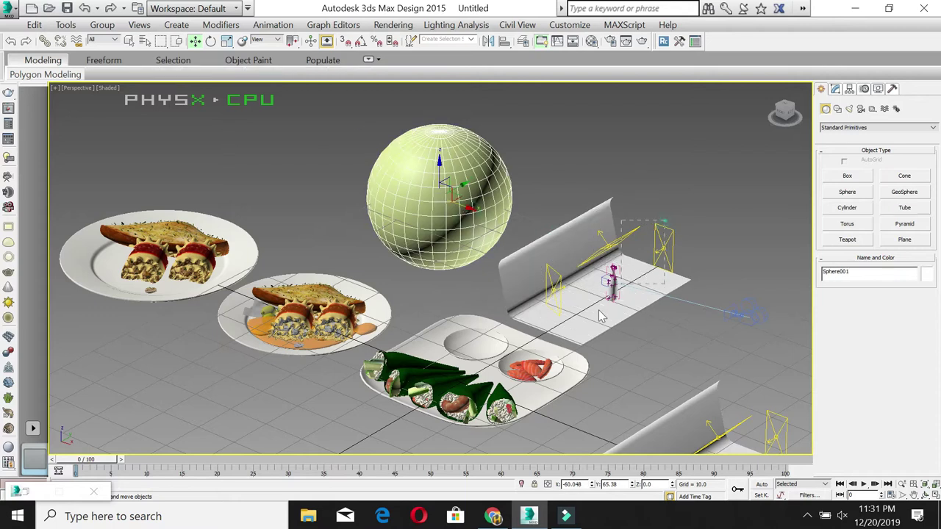
Step: Sort out the camera and light selection near the backdrop, ending with only the sphere selected
drag(588, 323, 683, 196)
alt+click(737, 317)
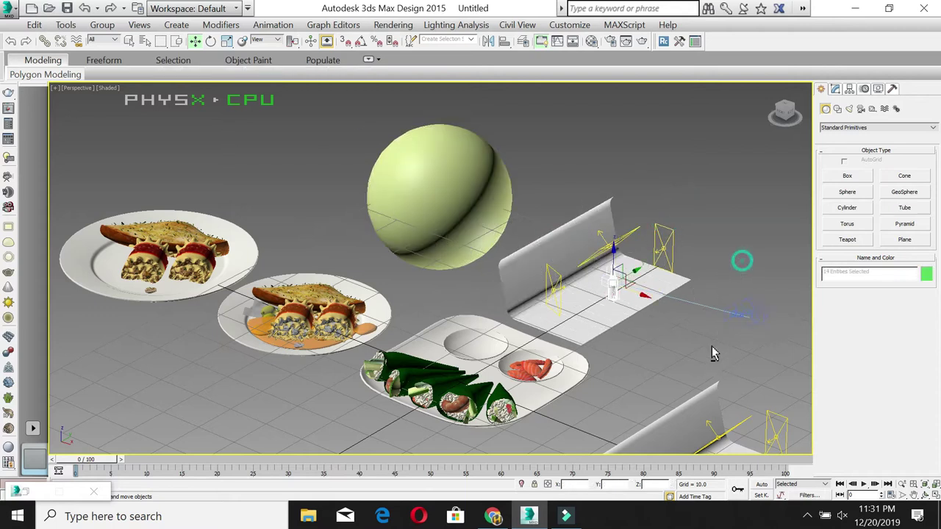
click(651, 326)
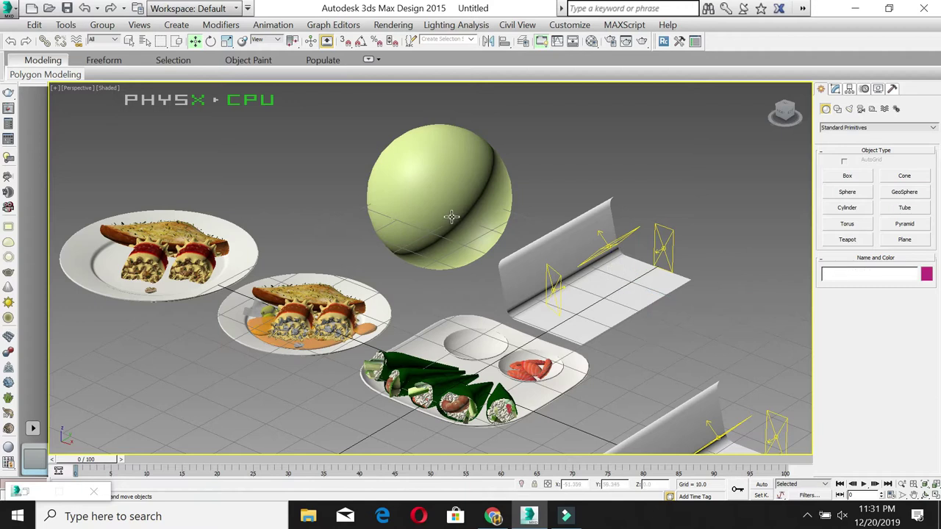
click(452, 221)
click(714, 289)
key(ctrl+z)
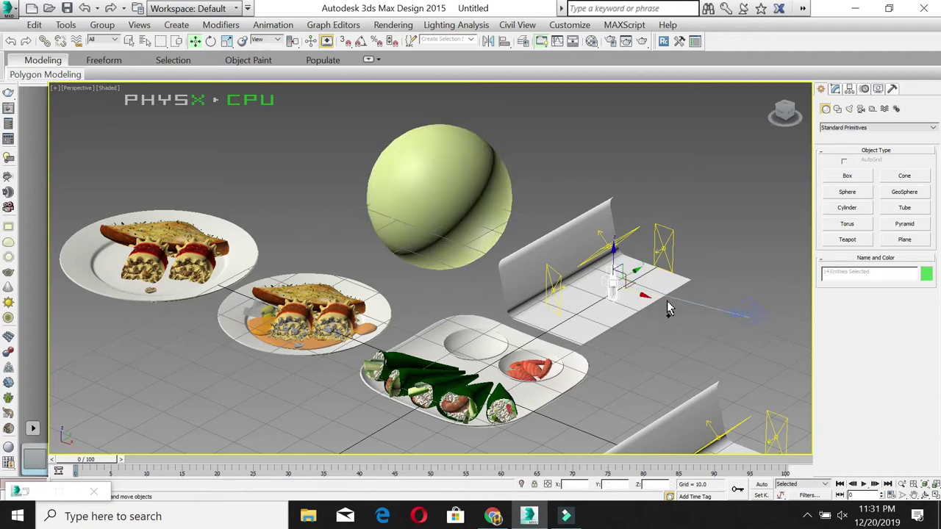
drag(681, 315, 678, 316)
scroll(614, 272, up, 3)
scroll(618, 269, up, 3)
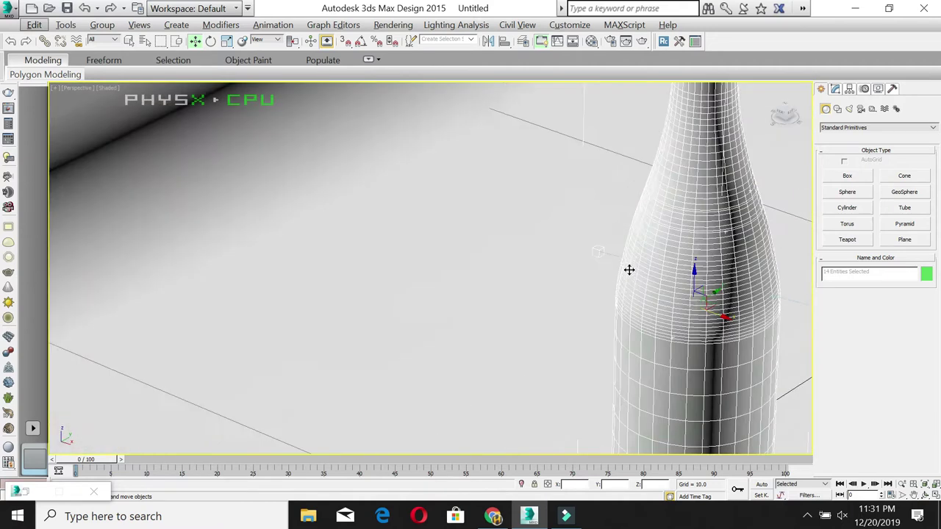
scroll(625, 265, up, 3)
scroll(610, 276, down, 5)
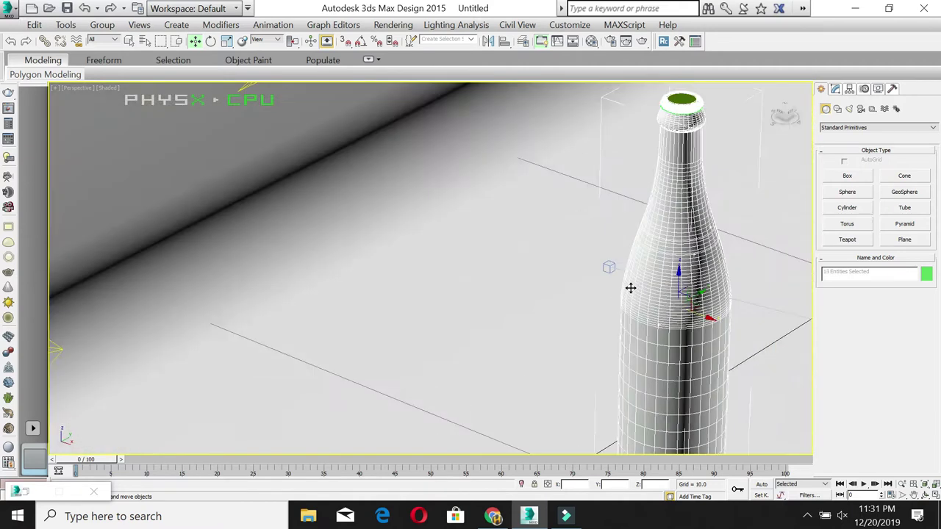
scroll(631, 294, down, 4)
click(634, 301)
click(463, 219)
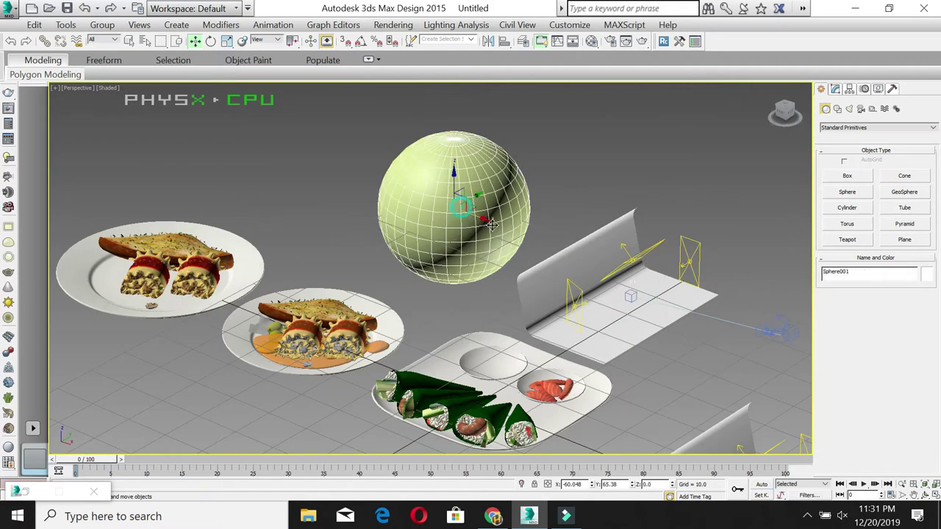
Step: Move Sphere001 onto the backdrop floor and uniformly scale it down to a small size
drag(494, 231, 662, 291)
key(r)
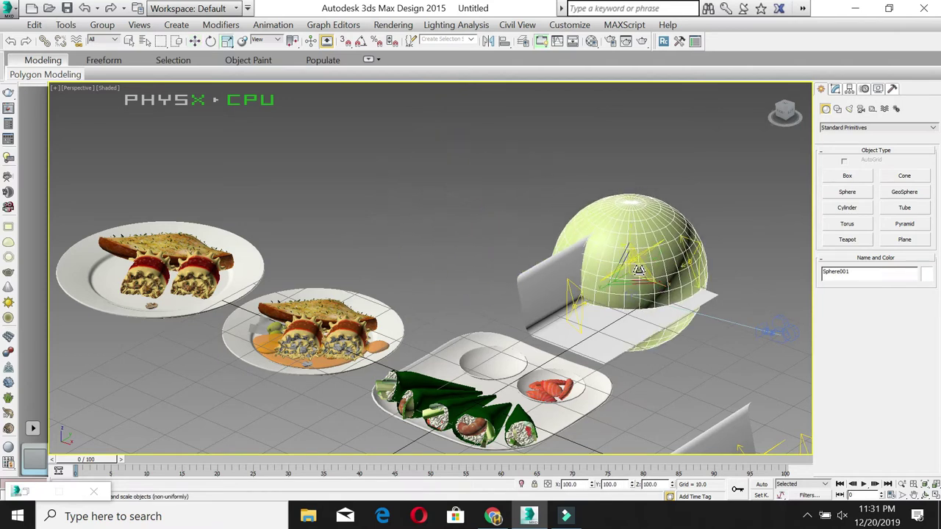
key(r)
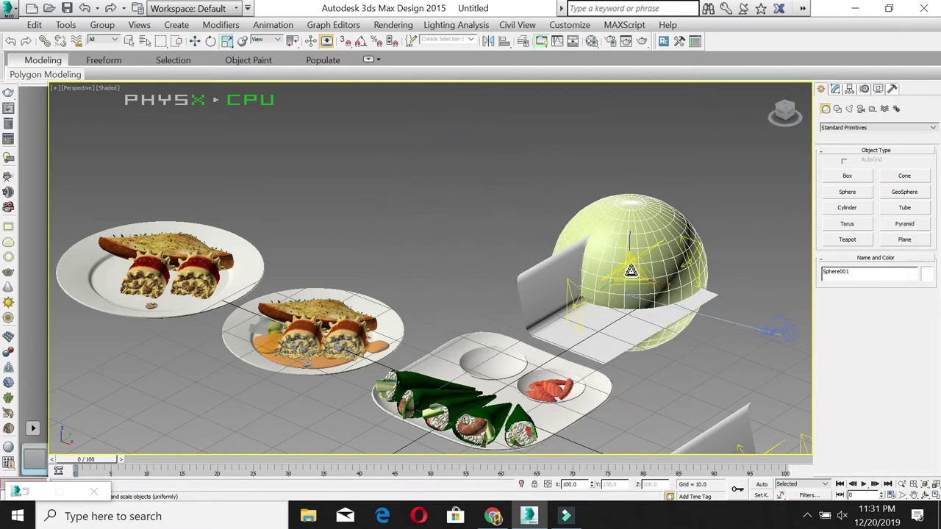
drag(625, 273, 645, 355)
key(w)
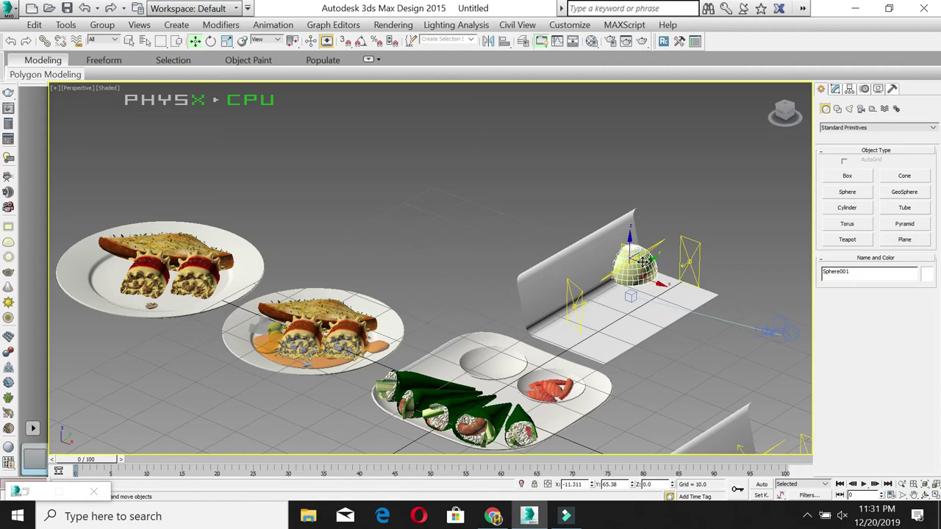
mouse_move(644, 262)
mouse_down()
mouse_move(601, 294)
mouse_move(644, 298)
mouse_move(626, 266)
mouse_move(632, 306)
mouse_move(606, 318)
mouse_up()
key(r)
key(w)
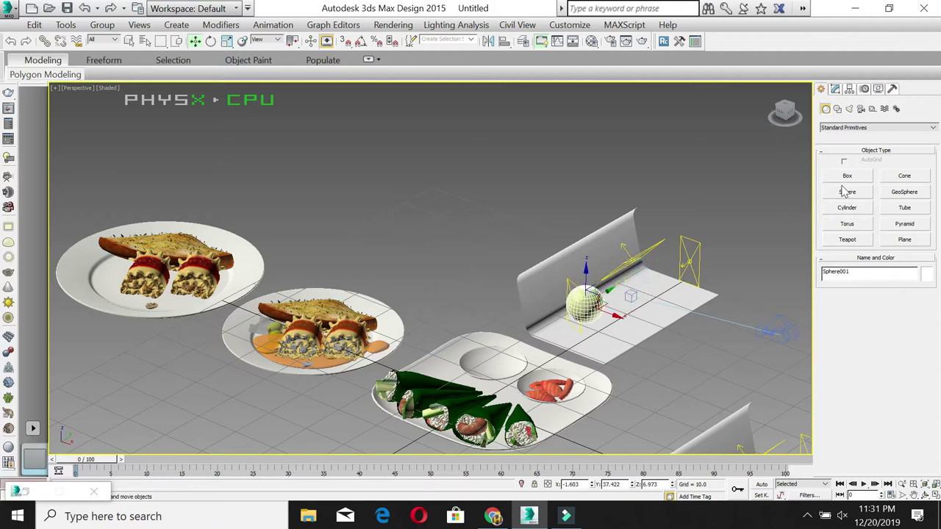
Step: Create a cylinder beside the sphere
click(850, 193)
click(847, 208)
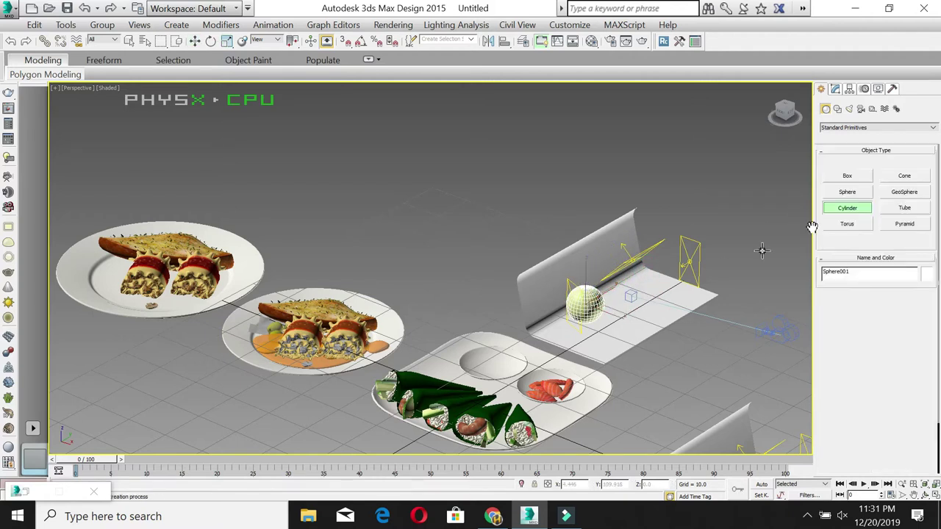
drag(626, 296, 640, 307)
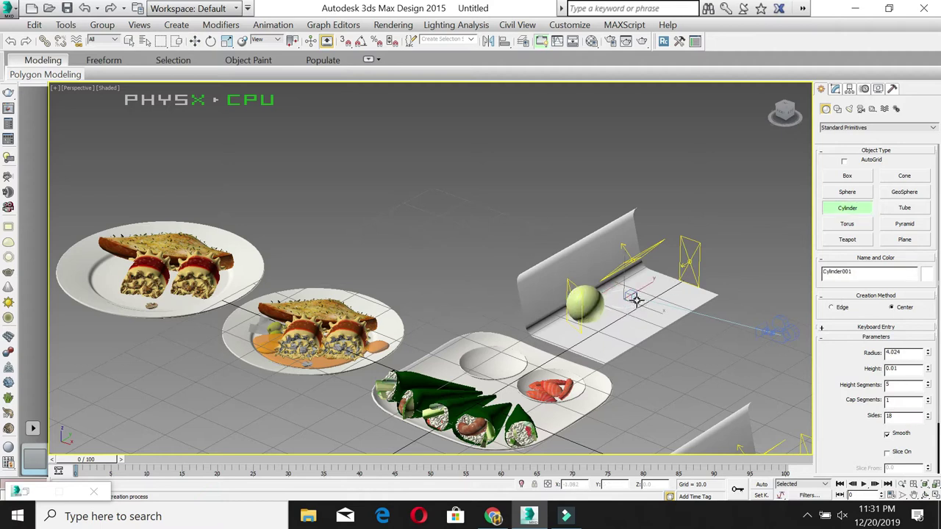
click(637, 250)
scroll(512, 313, up, 2)
scroll(512, 312, up, 1)
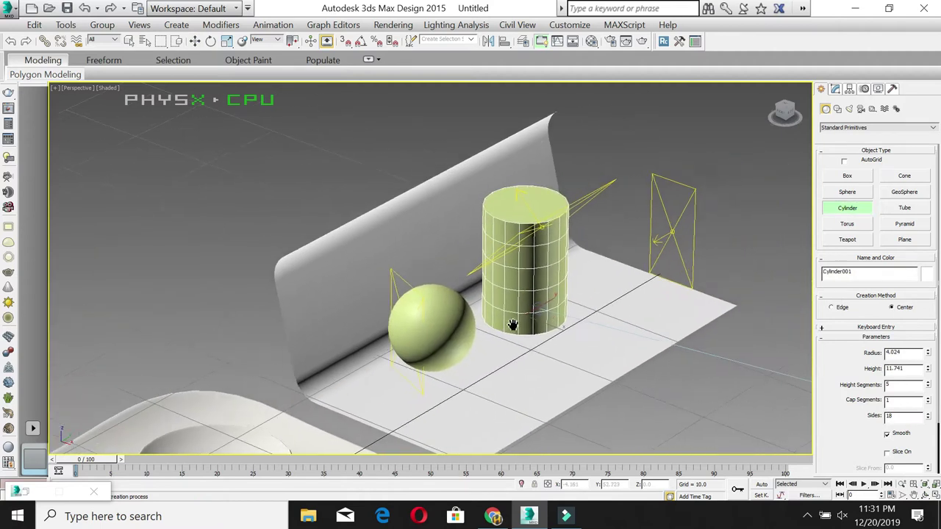
right_click(522, 230)
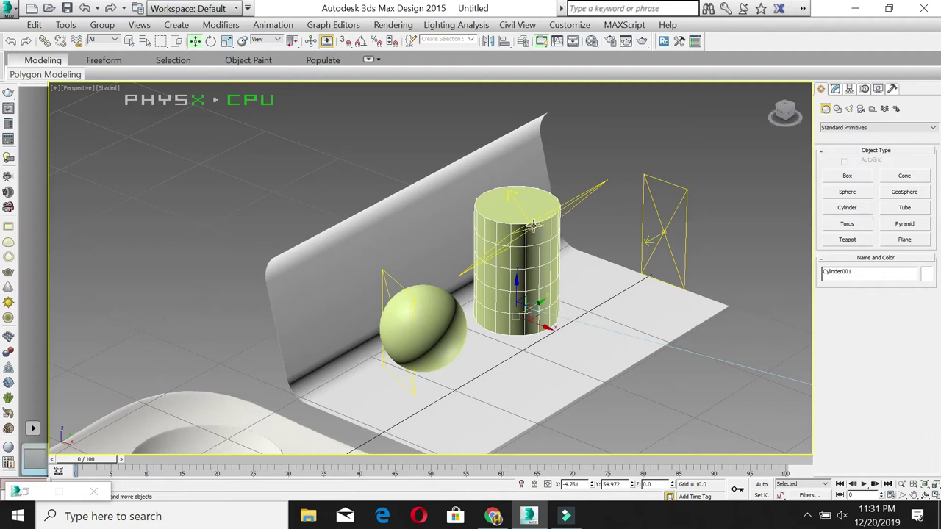
Step: Reposition the light and sphere so the light sits at the sphere's lower left
drag(534, 224, 673, 301)
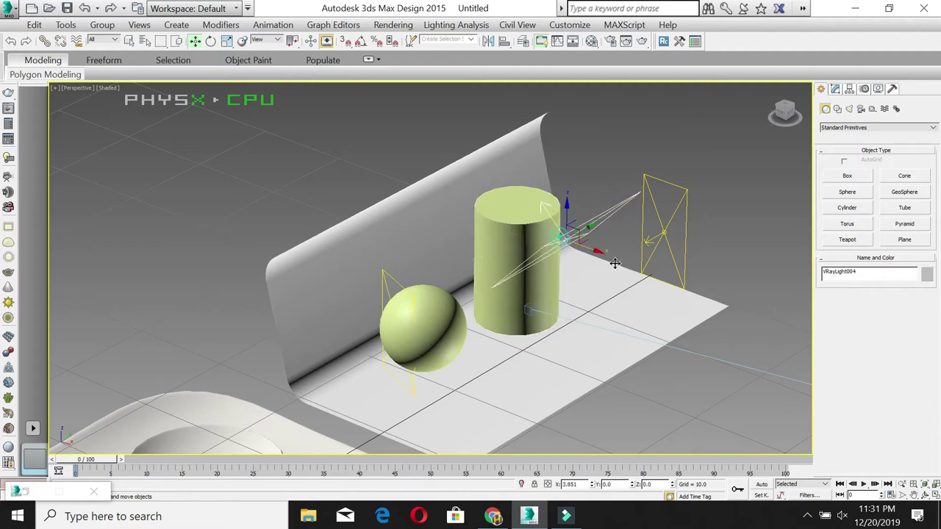
click(388, 276)
drag(422, 343, 398, 335)
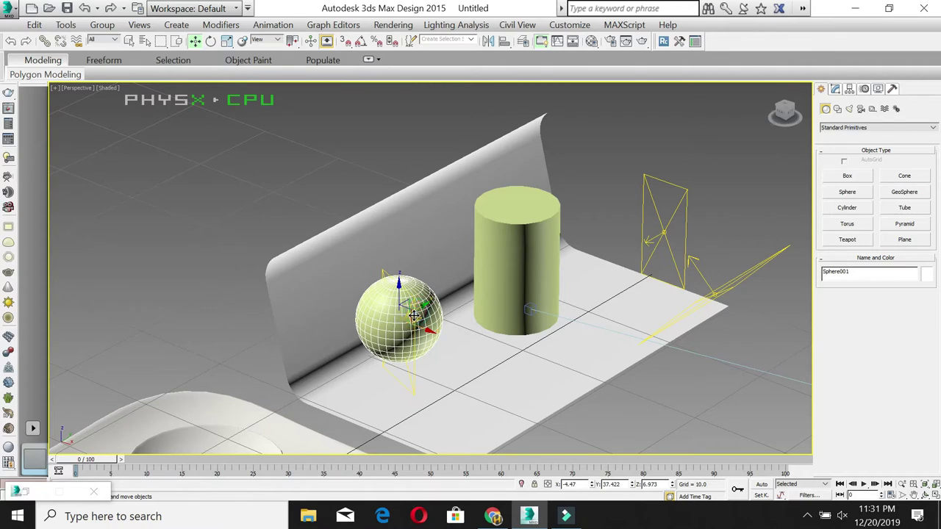
click(420, 309)
drag(420, 317, 343, 360)
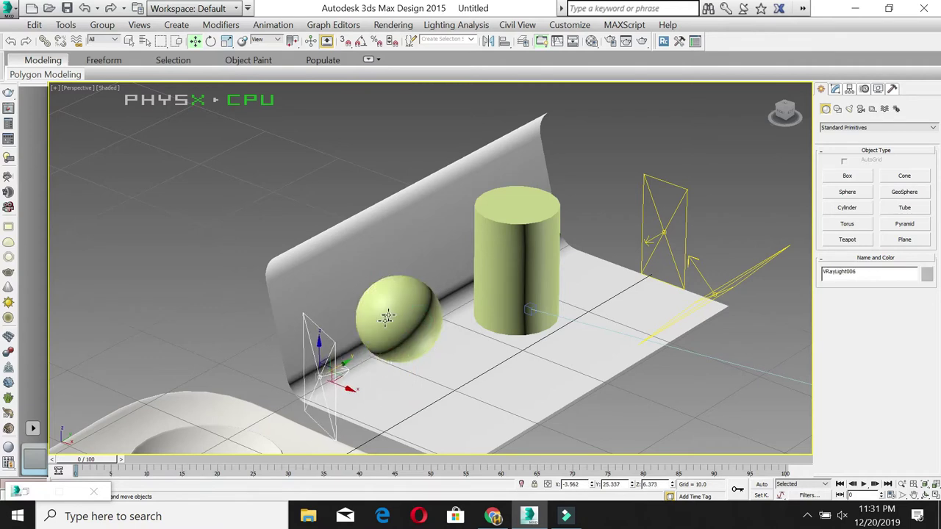
click(425, 332)
drag(425, 332, 460, 346)
Step: Scale the cylinder down to about a third, then stretch it upward into a tall column
click(525, 265)
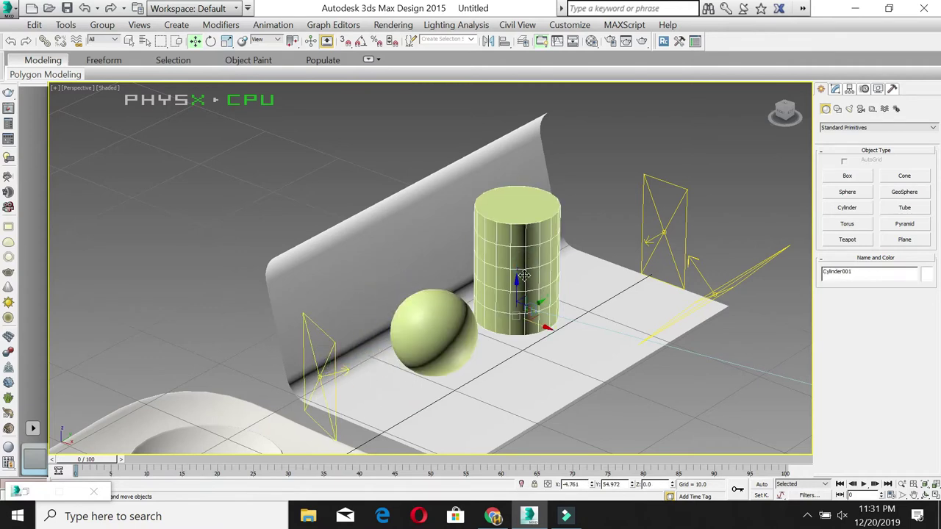
key(r)
drag(514, 309, 531, 410)
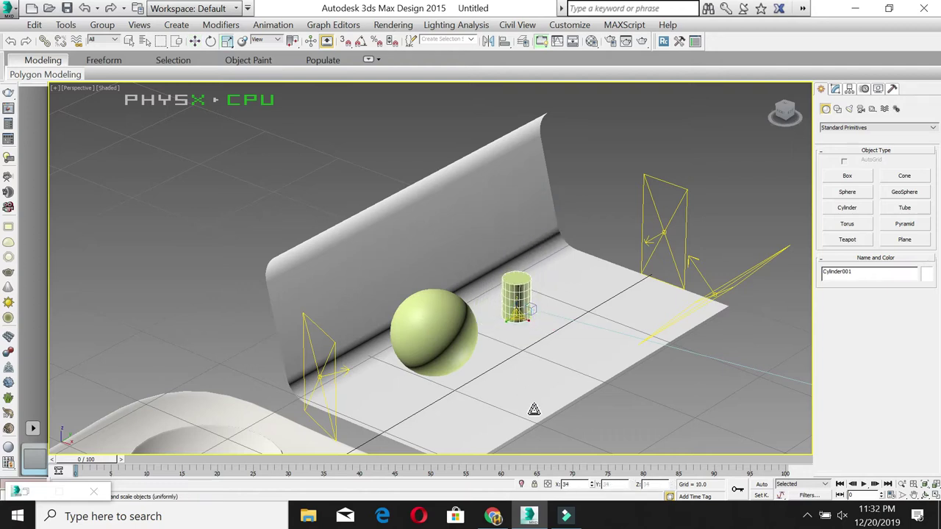
drag(517, 272, 517, 158)
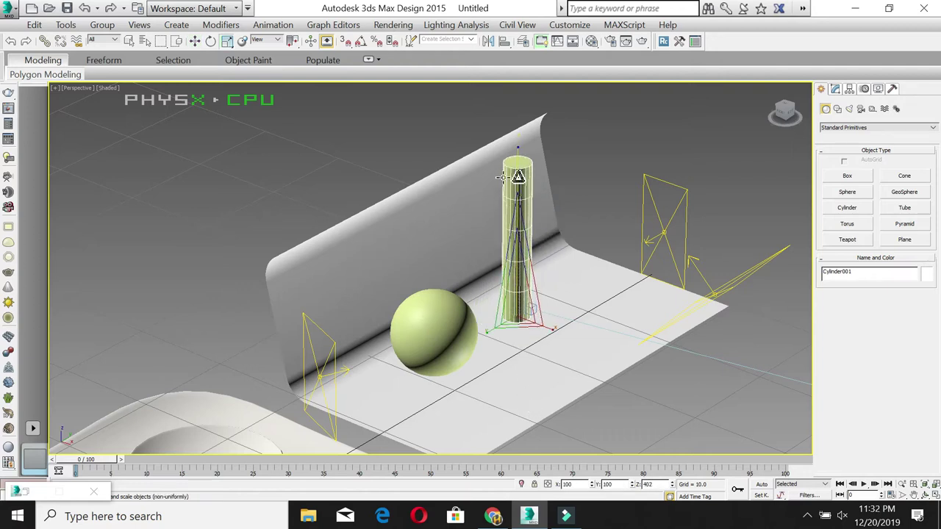
click(551, 163)
Step: Open the Material Editor, activate an unused slot, and start opening a material library
key(m)
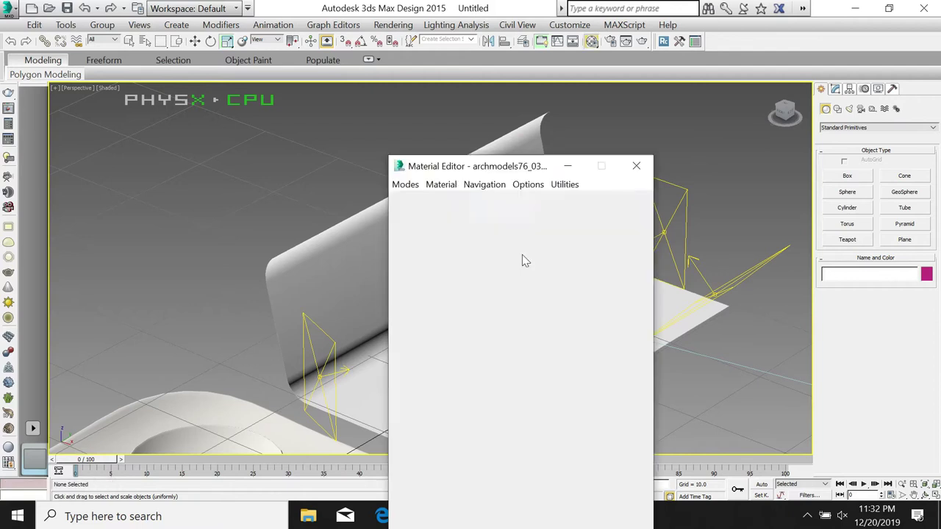
drag(512, 166, 249, 88)
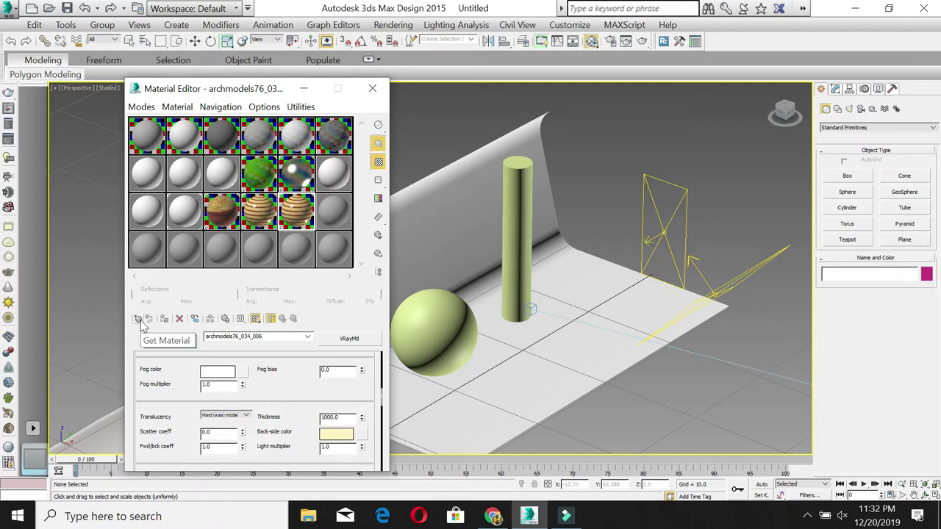
click(336, 215)
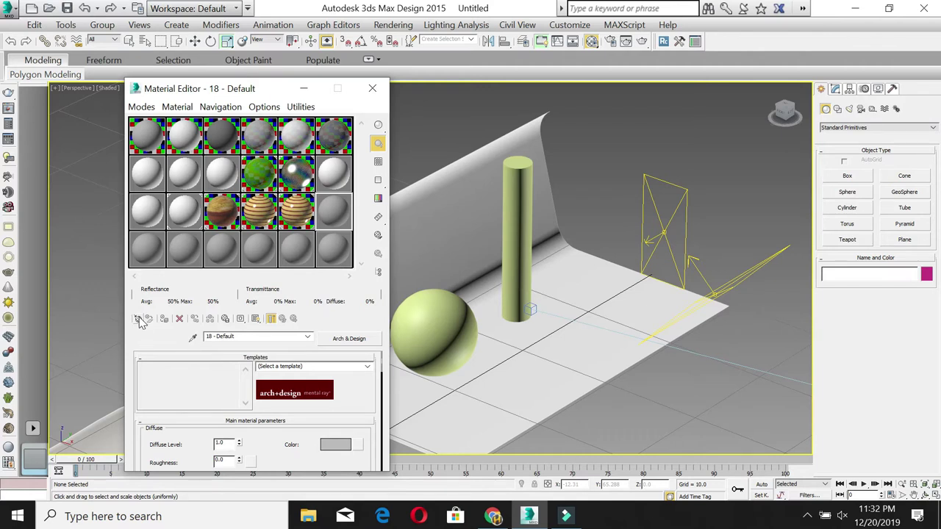
click(140, 320)
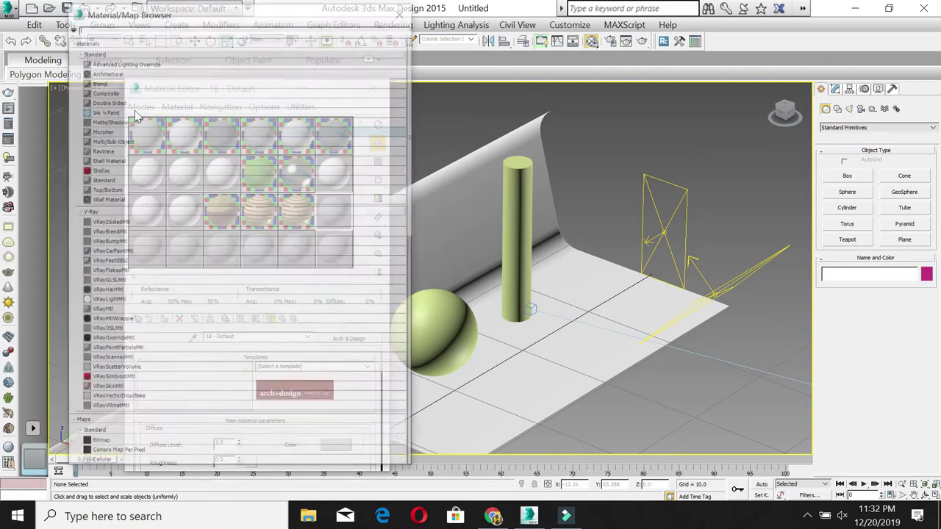
click(71, 27)
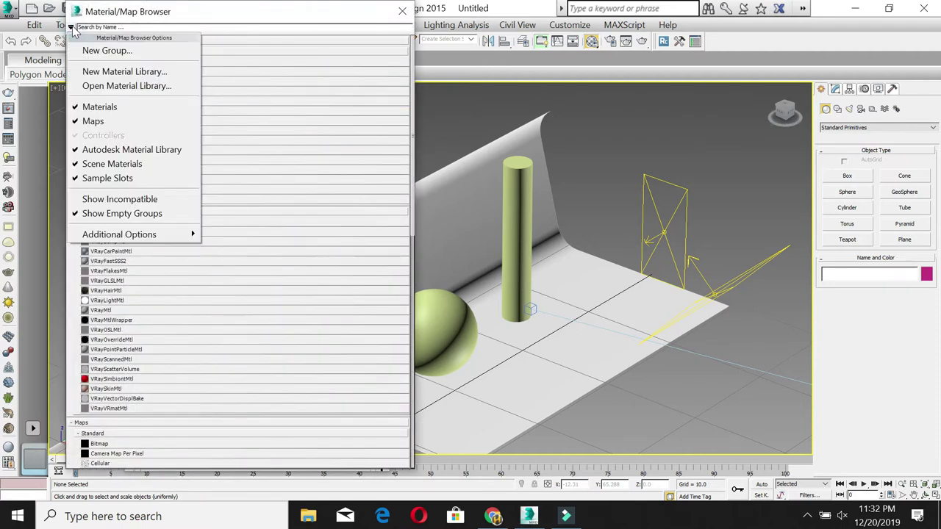
click(107, 87)
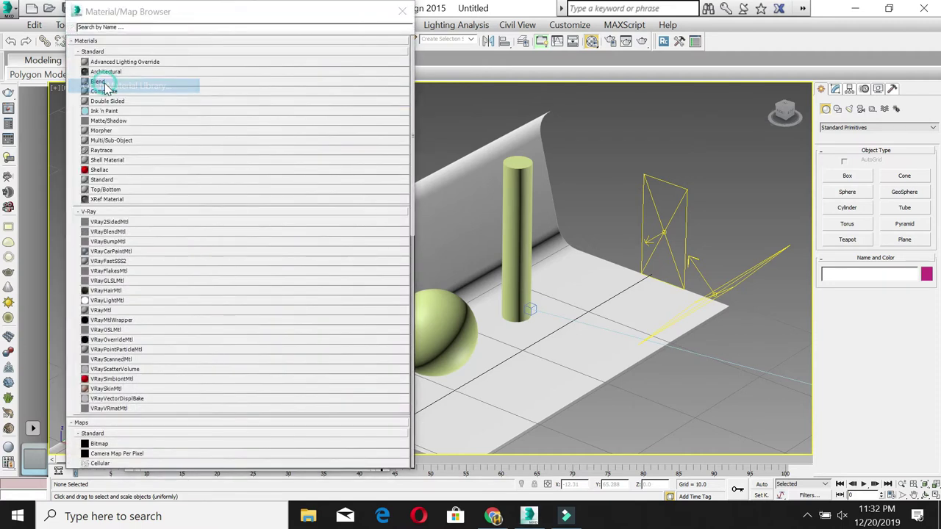
Step: Browse the J: drive to the work folder's materials folder, trying different file type filters
click(281, 46)
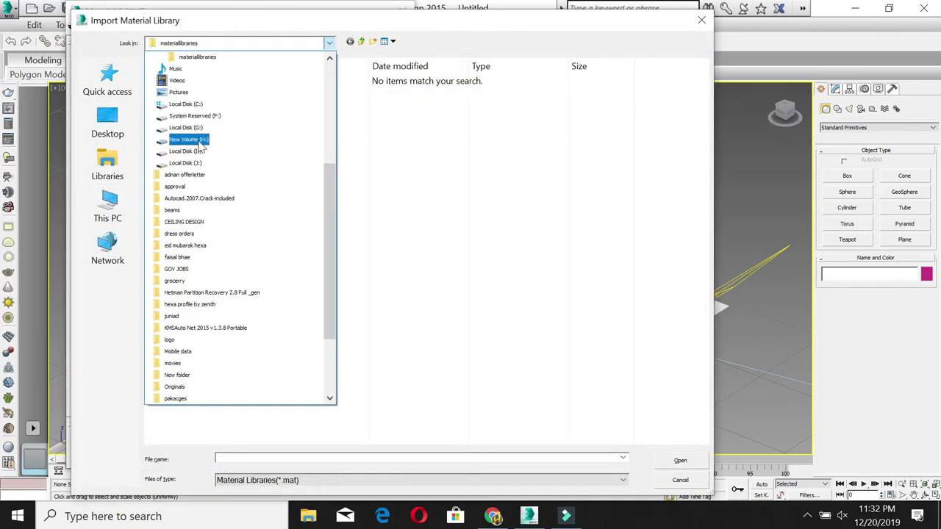
click(190, 159)
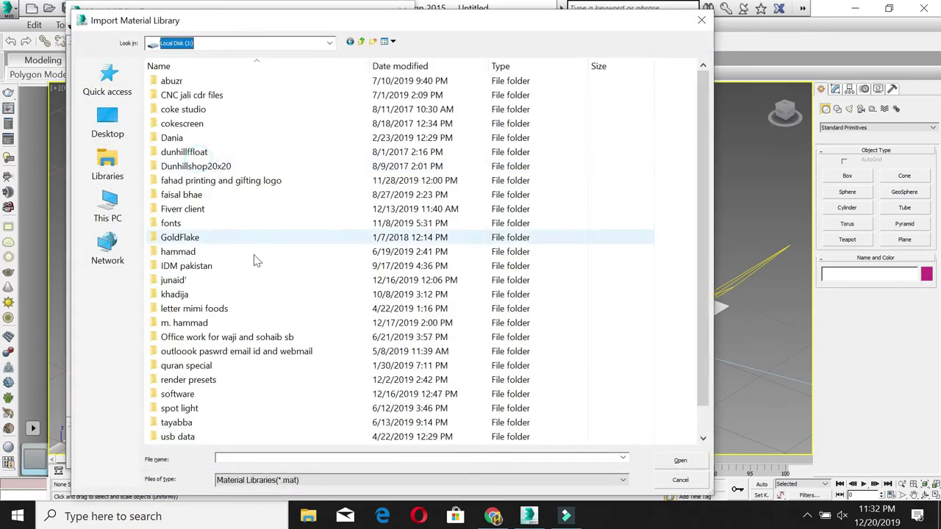
double_click(188, 323)
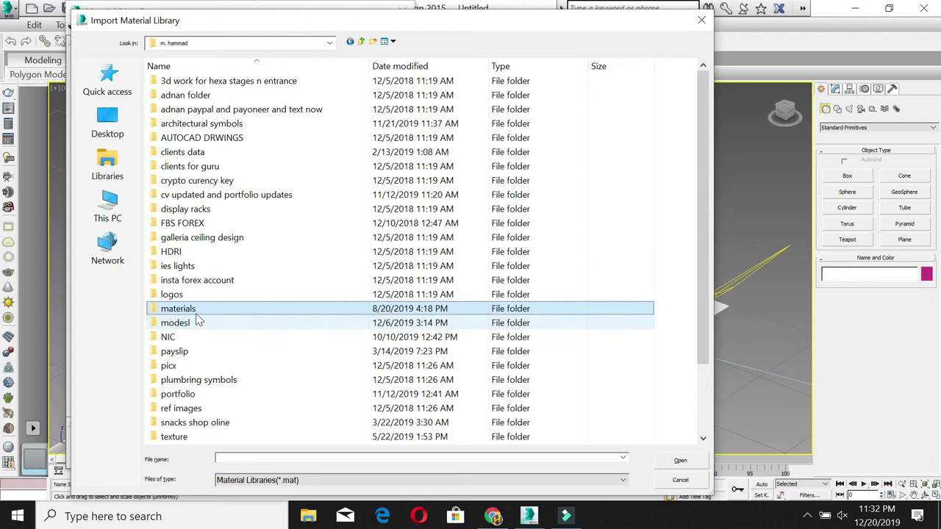
double_click(197, 308)
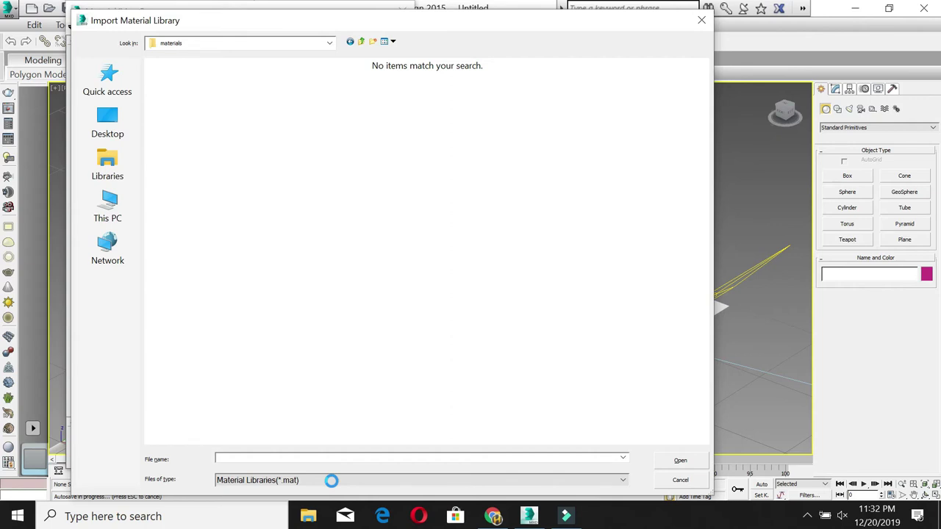
click(332, 482)
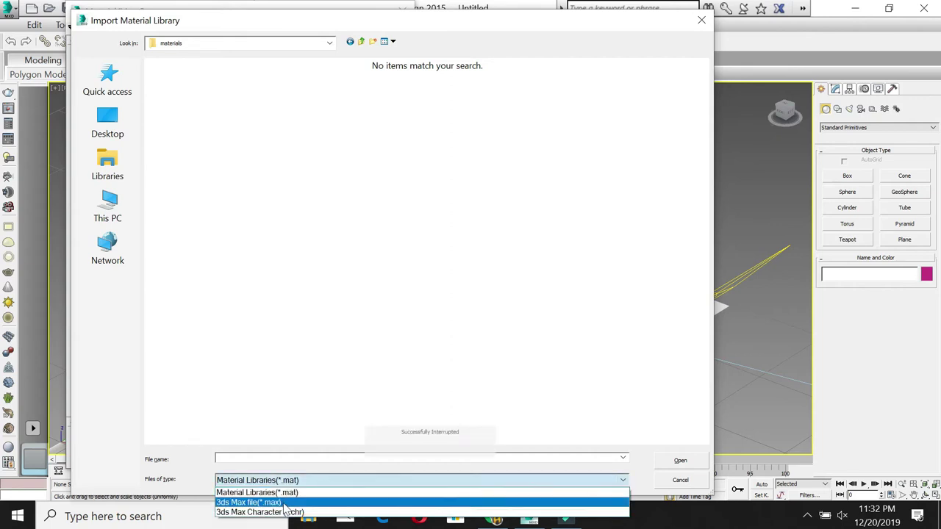
click(285, 503)
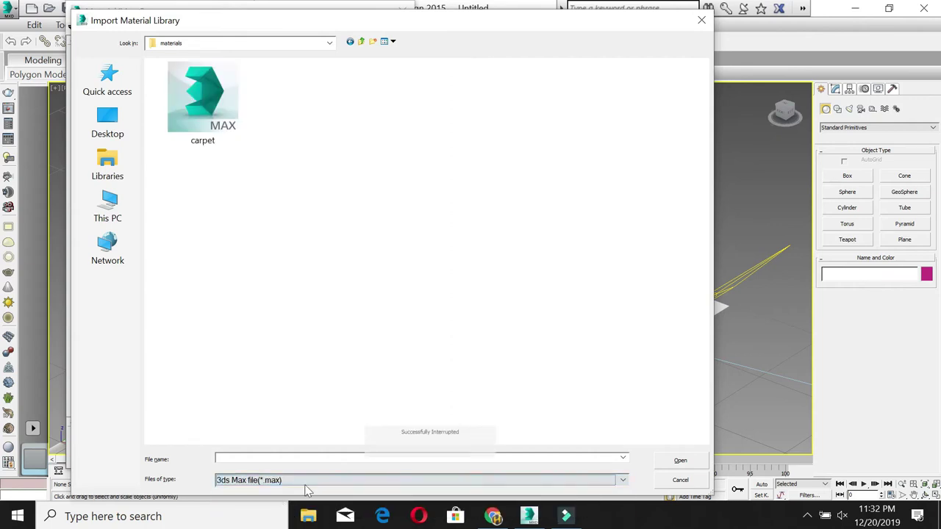
click(307, 485)
click(289, 510)
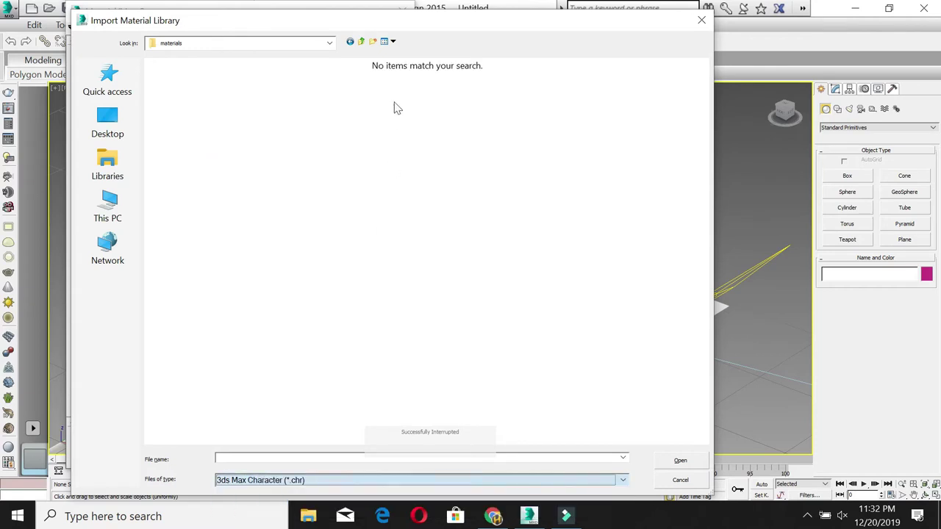
Step: Go back up and open the models\material folder instead
click(361, 42)
click(361, 43)
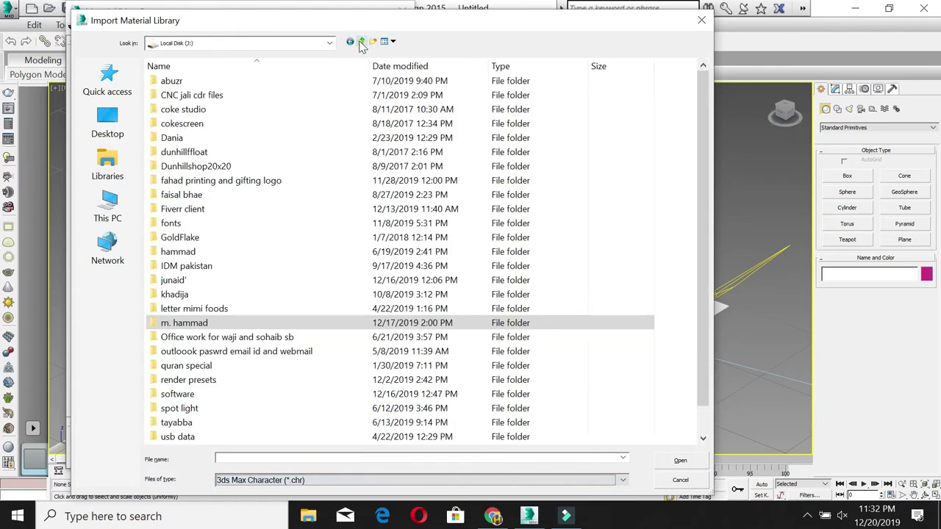
double_click(190, 329)
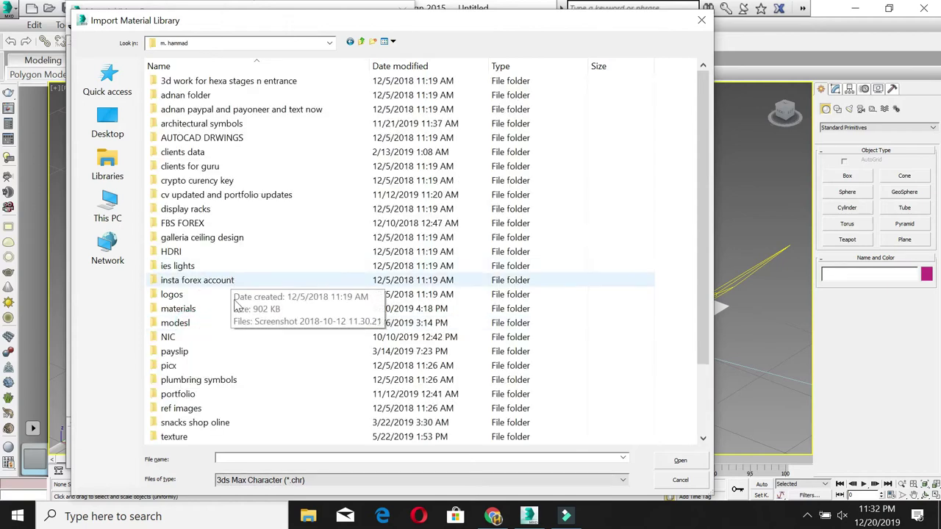
scroll(260, 370, down, 1)
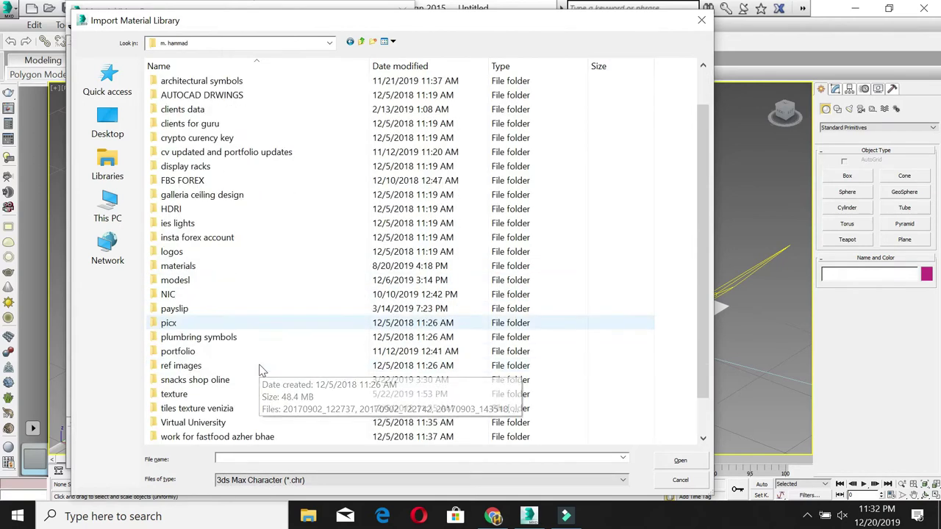
double_click(191, 283)
text(mat)
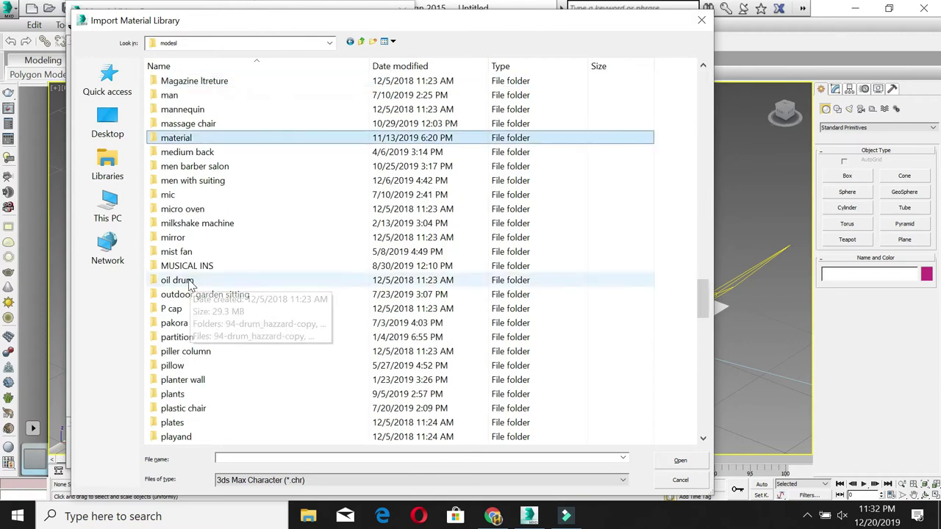
double_click(203, 141)
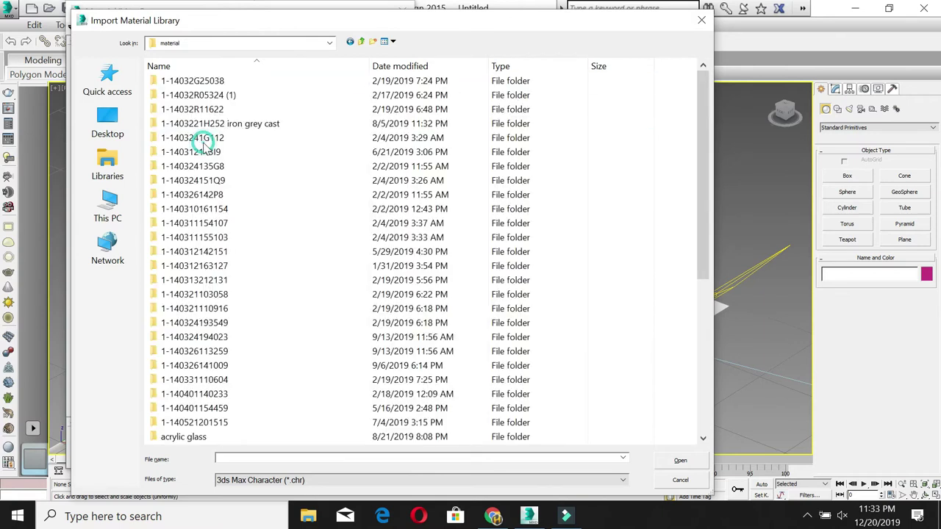
Step: Show extra large icons and drill into the brushed metal folder down to cadnav.com_vr\38458
click(392, 42)
click(412, 58)
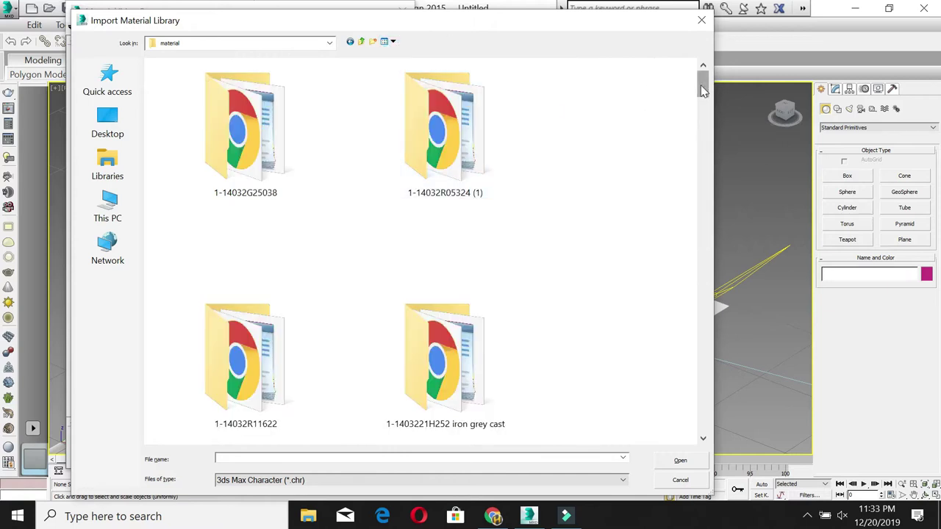
mouse_move(701, 85)
mouse_down()
mouse_move(705, 103)
mouse_move(704, 70)
mouse_up()
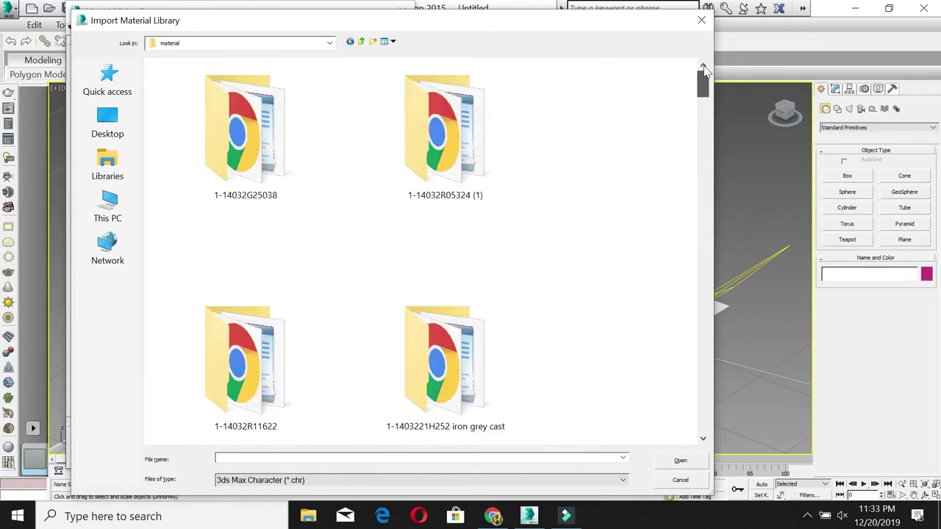
scroll(526, 220, down, 3)
scroll(533, 272, down, 2)
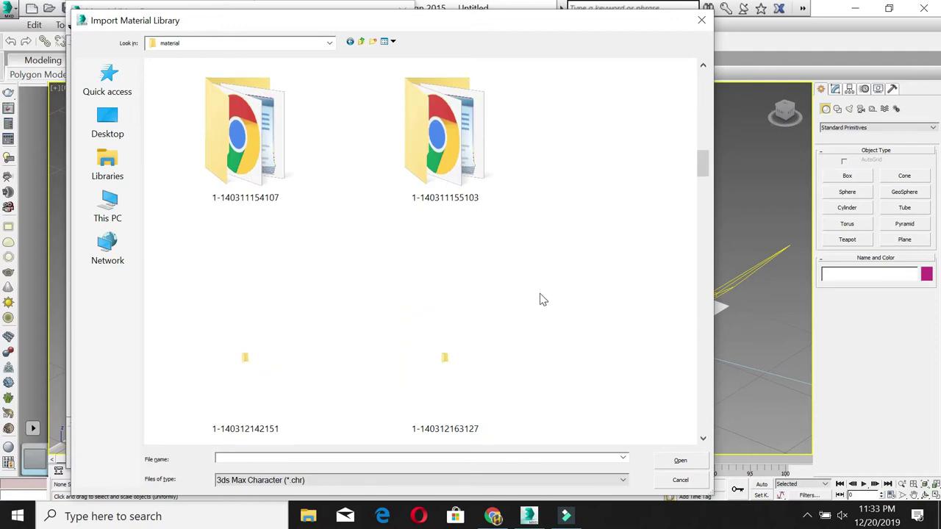
scroll(541, 300, down, 3)
scroll(539, 299, down, 3)
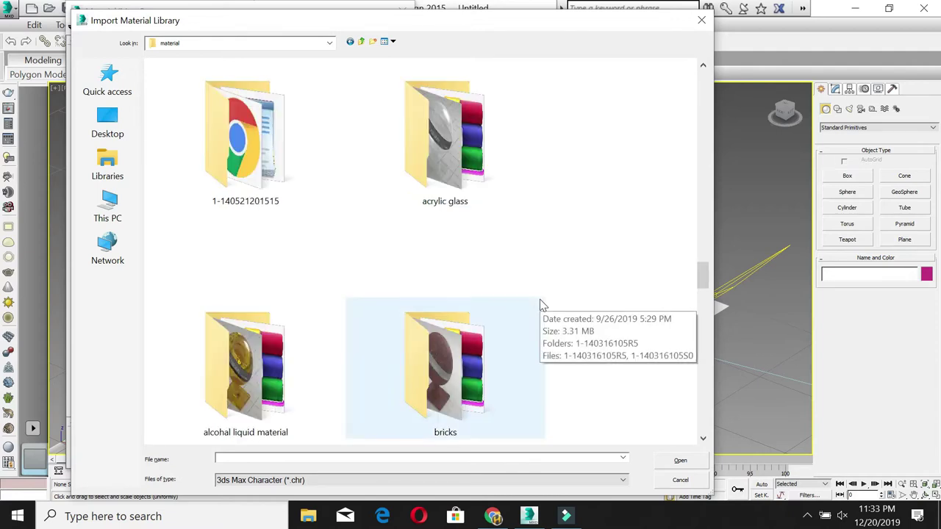
scroll(554, 345, down, 3)
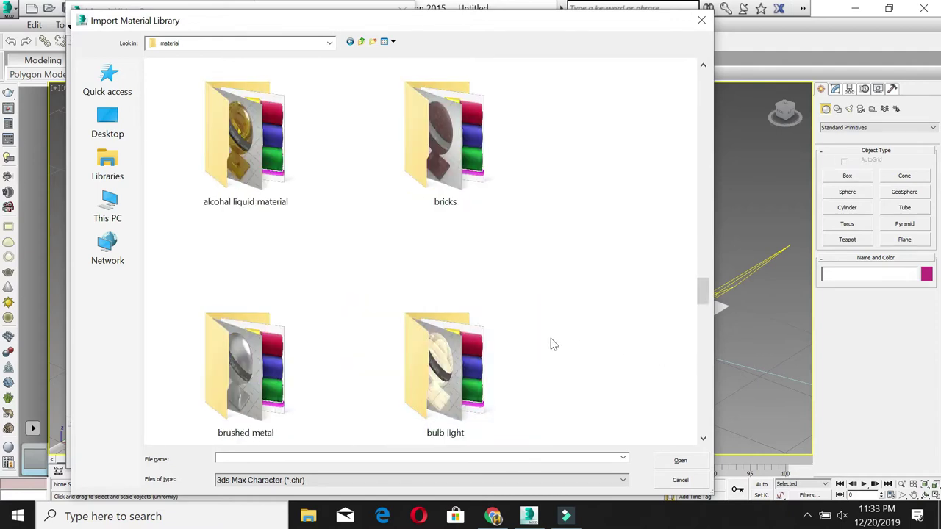
double_click(271, 370)
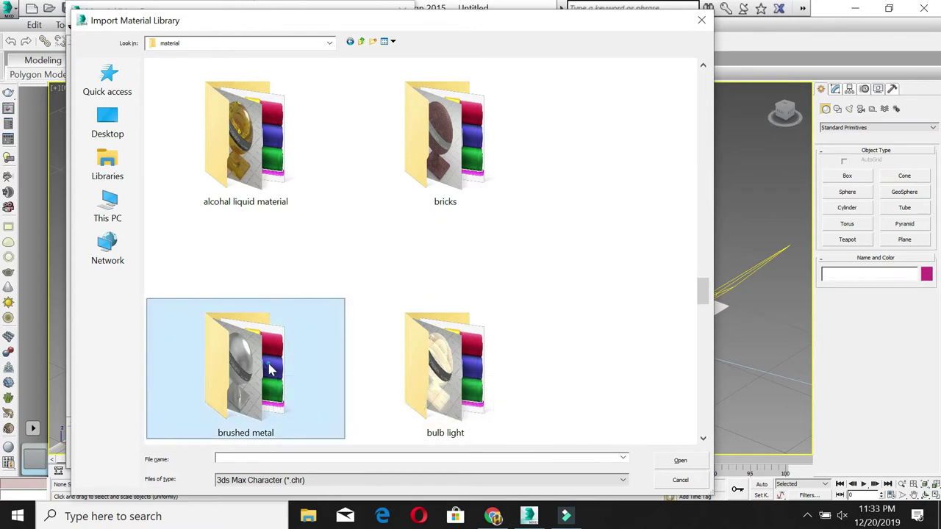
double_click(203, 79)
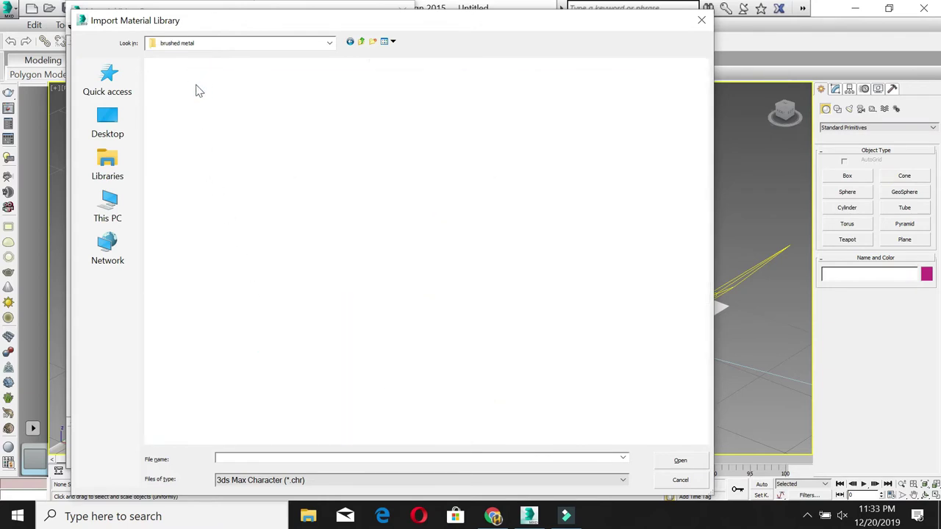
double_click(183, 80)
double_click(183, 81)
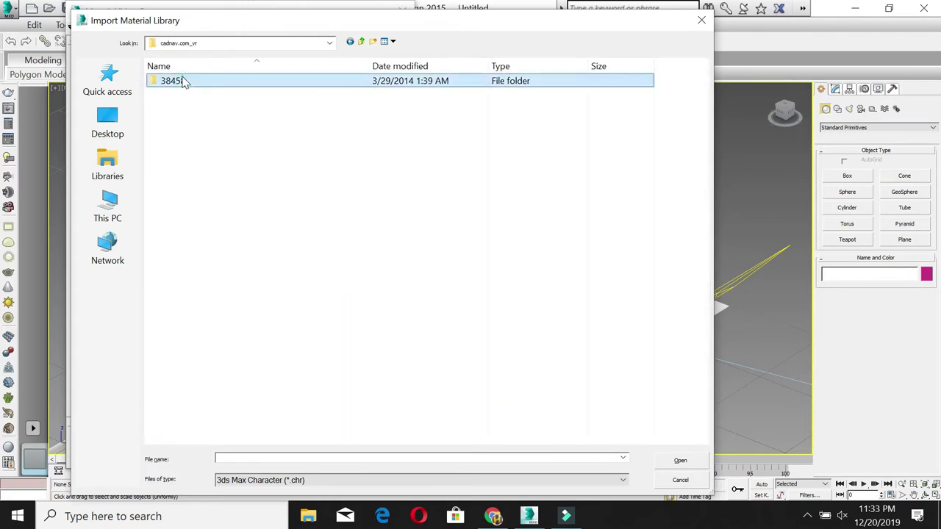
Step: Filter files to Material Libraries (*.mat) and select the brushed steel library
click(300, 480)
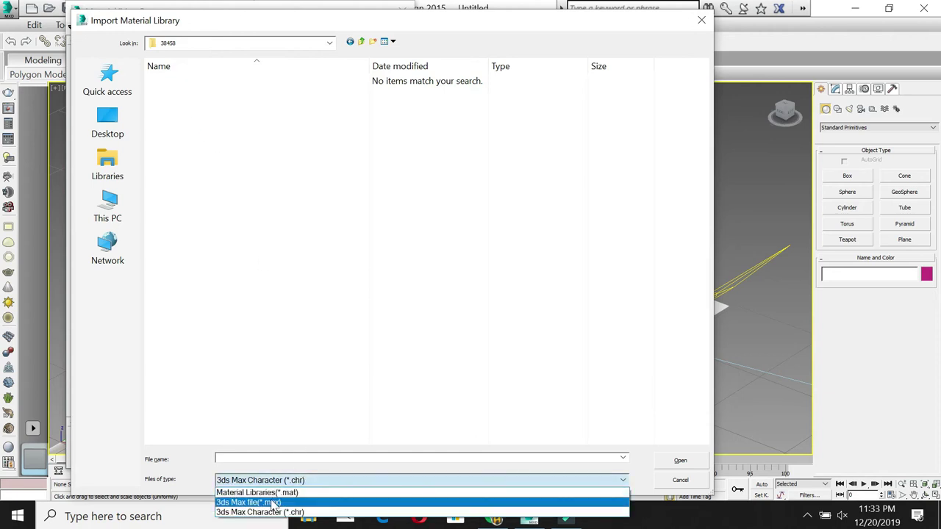
click(280, 503)
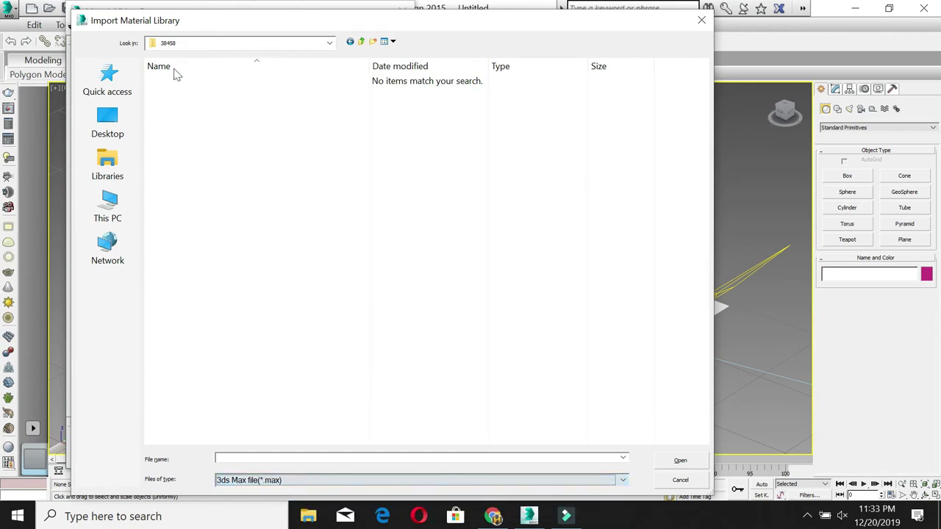
click(324, 481)
click(285, 510)
click(294, 482)
click(250, 498)
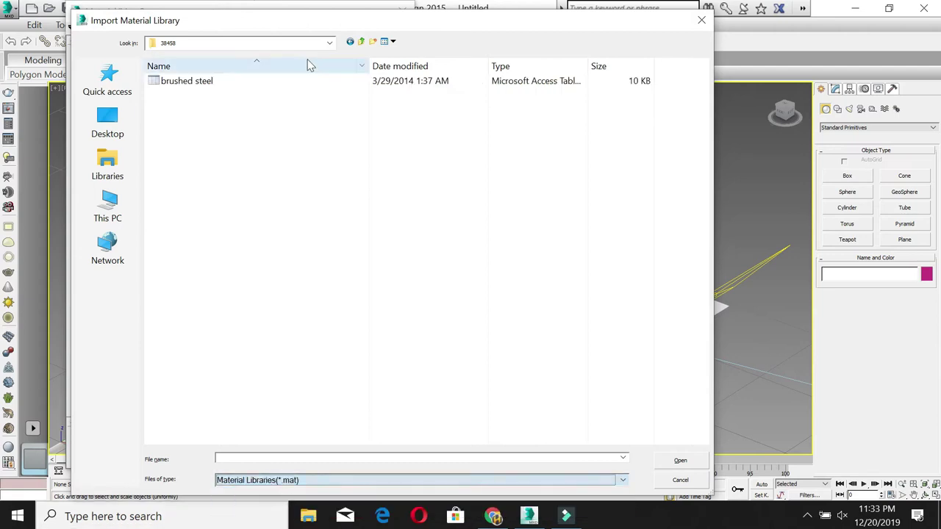
click(236, 87)
Step: Open brushed steel.mat, load Steelbrushed into the slot, and close the browser
double_click(237, 86)
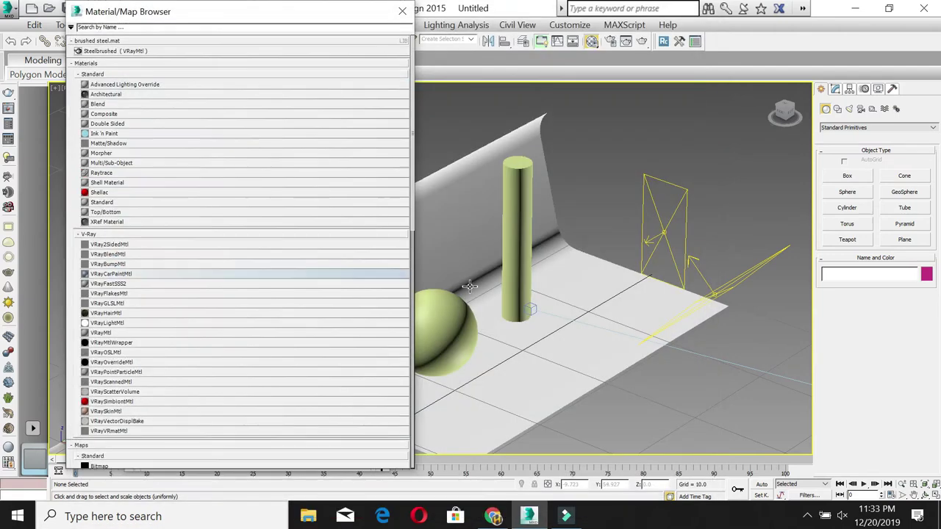
double_click(95, 52)
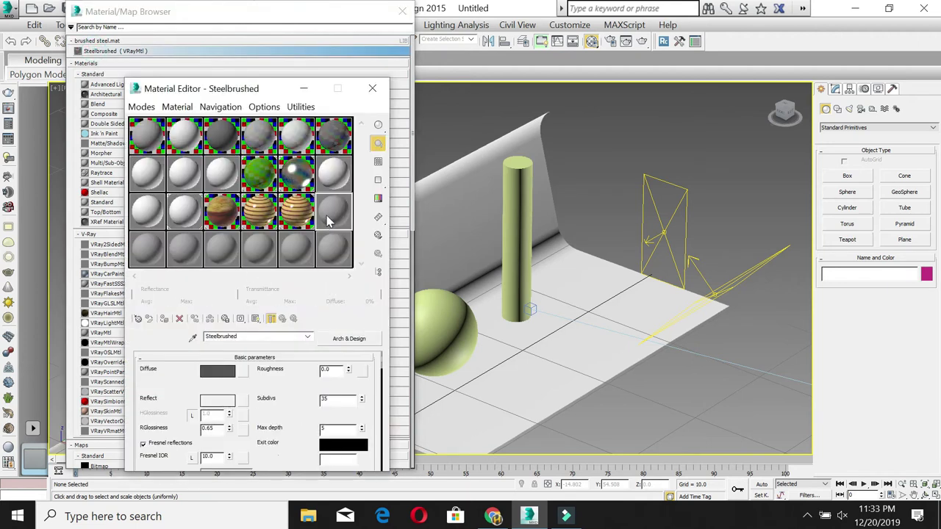
click(402, 11)
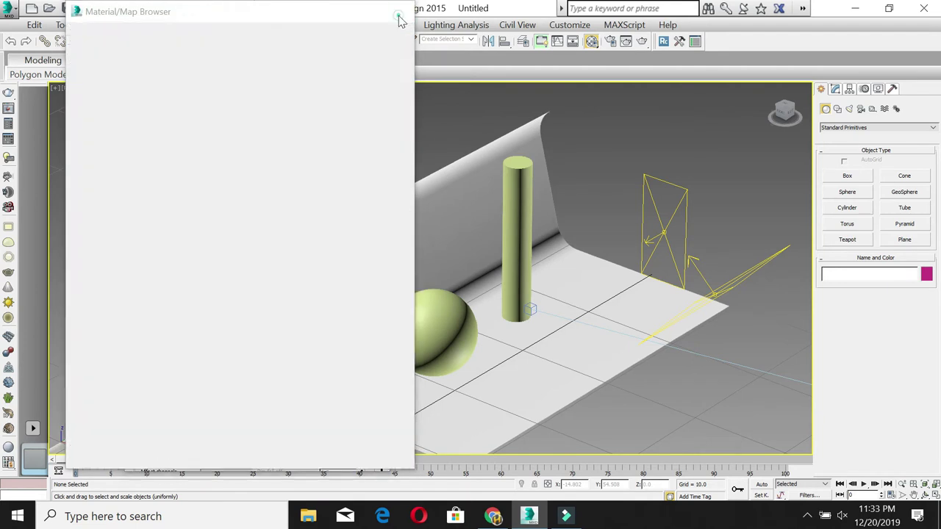
scroll(284, 390, down, 1)
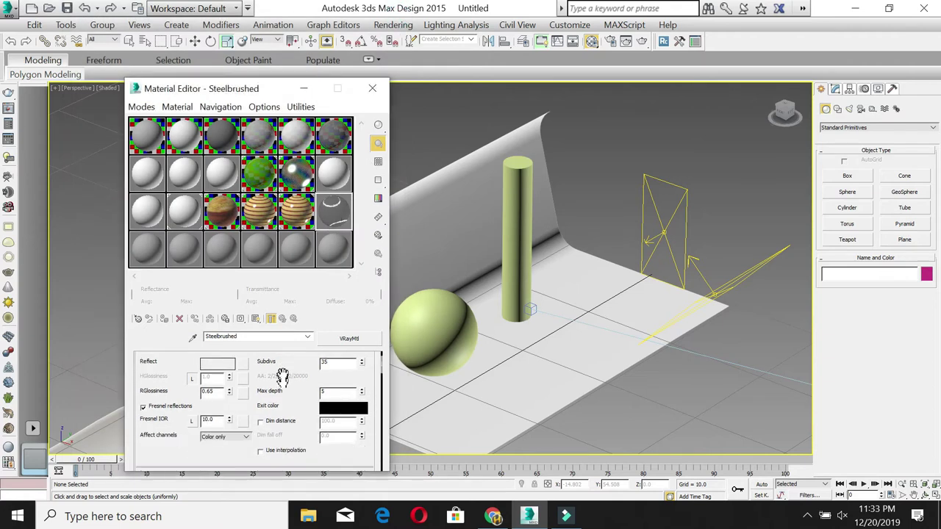
scroll(283, 368, down, 1)
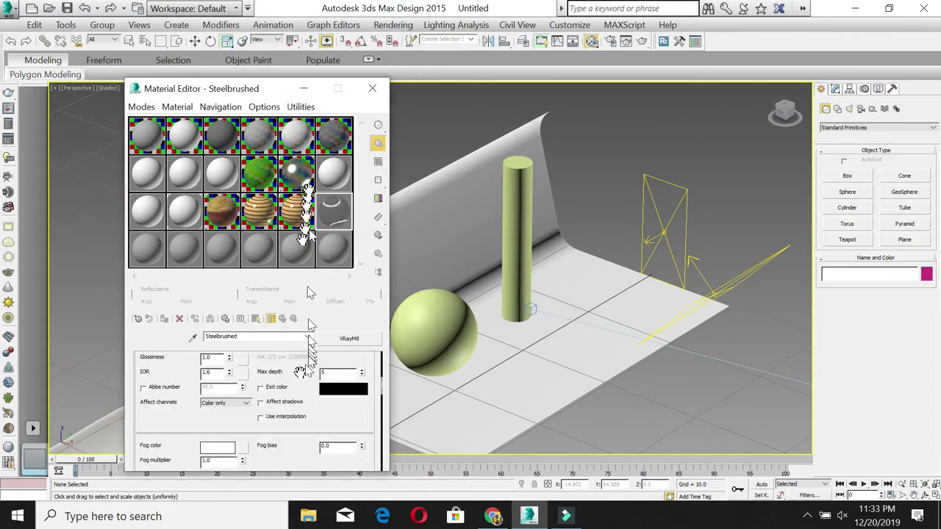
Step: Open the Mix map on the bump channel and inspect its first Noise map
click(290, 384)
click(216, 421)
scroll(215, 421, down, 5)
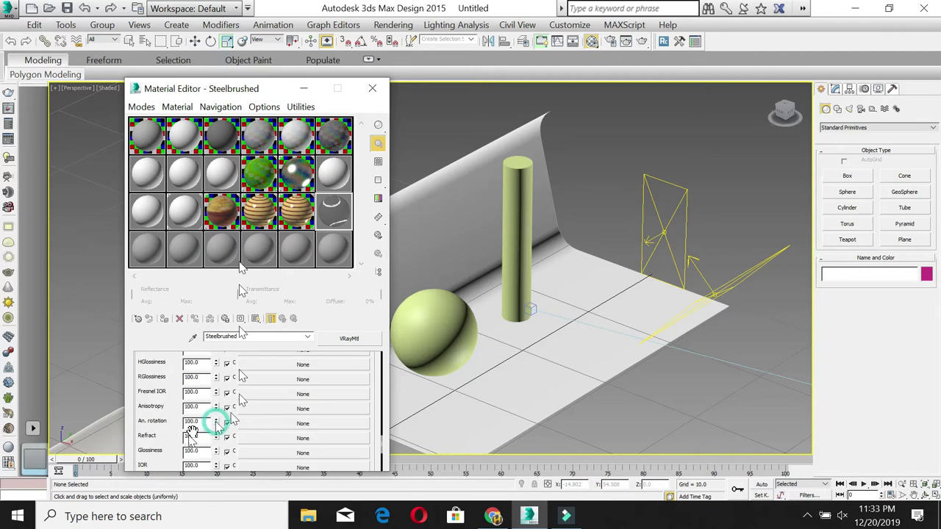
scroll(271, 411, down, 3)
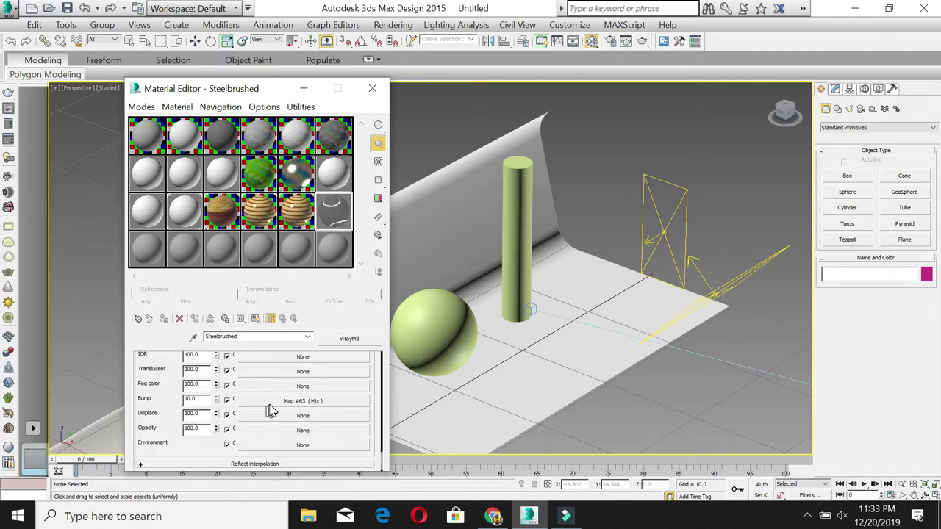
click(271, 400)
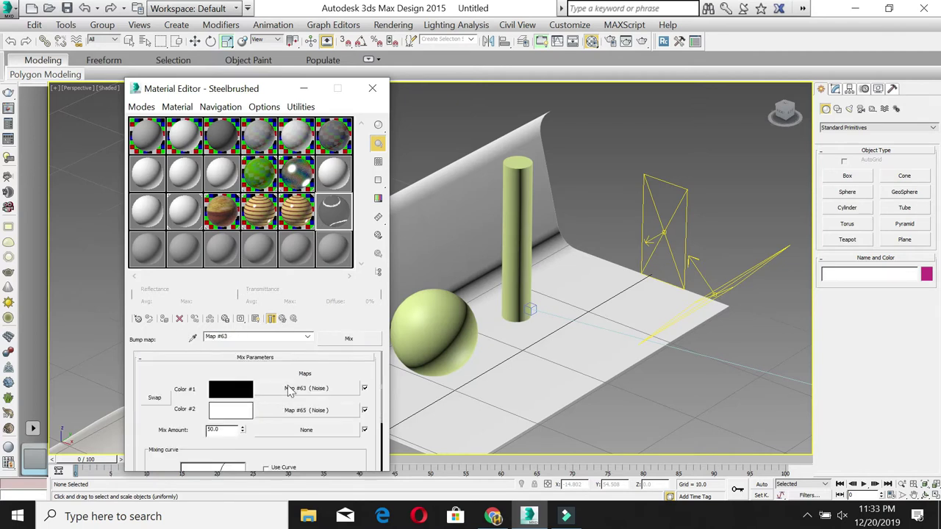
click(290, 390)
scroll(288, 390, down, 3)
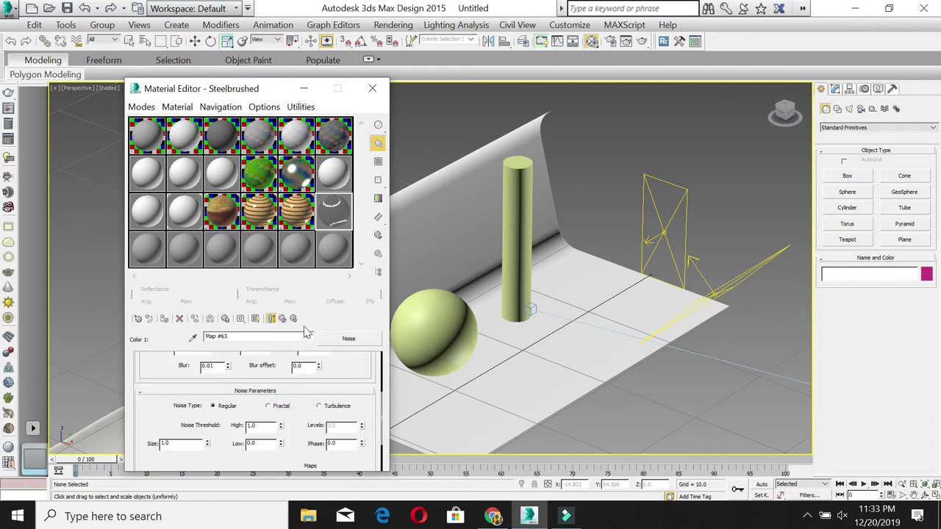
Step: Inspect the second Noise map, Map #65, then return to the top of Steelbrushed
click(290, 320)
click(301, 418)
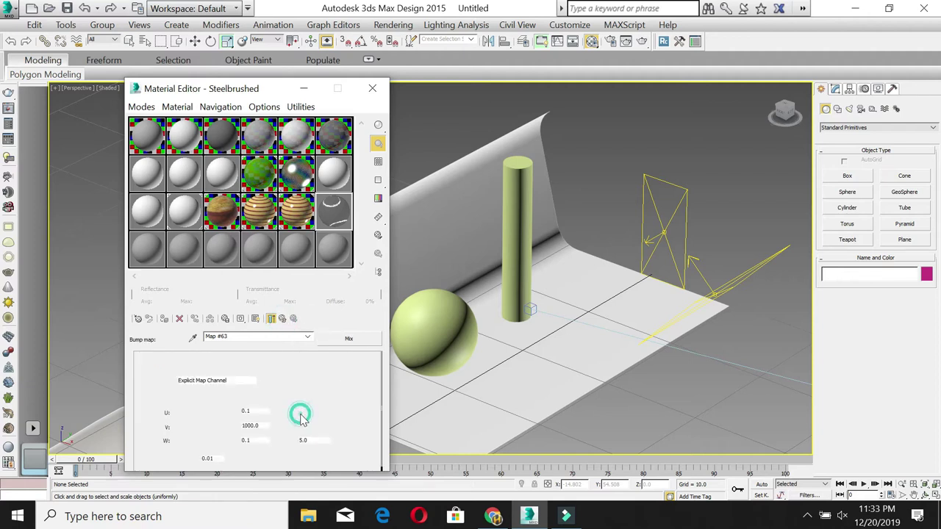
click(291, 320)
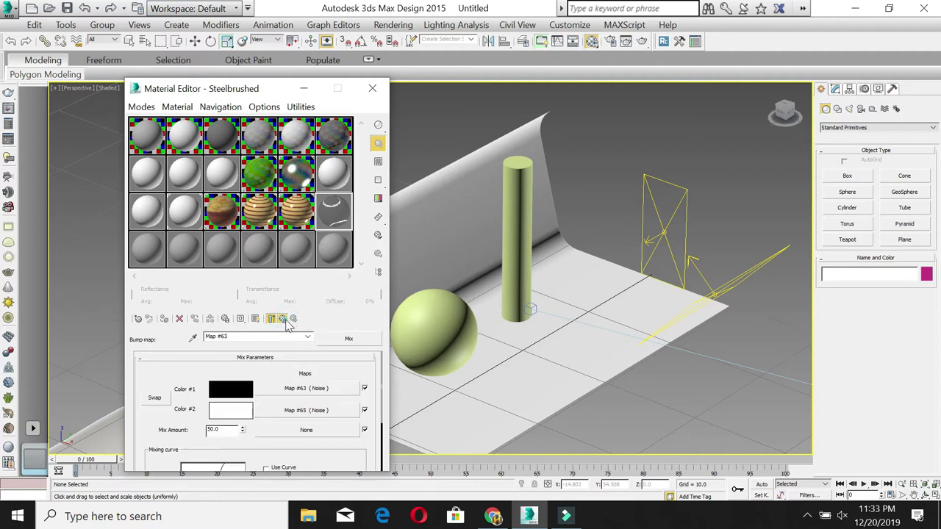
click(289, 320)
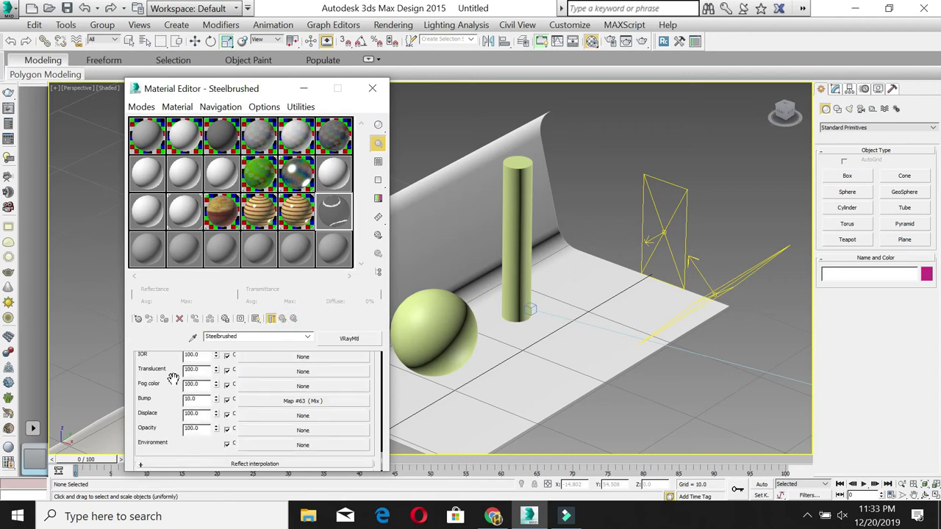
scroll(172, 378, up, 2)
scroll(164, 393, up, 2)
scroll(162, 408, up, 2)
scroll(160, 414, up, 2)
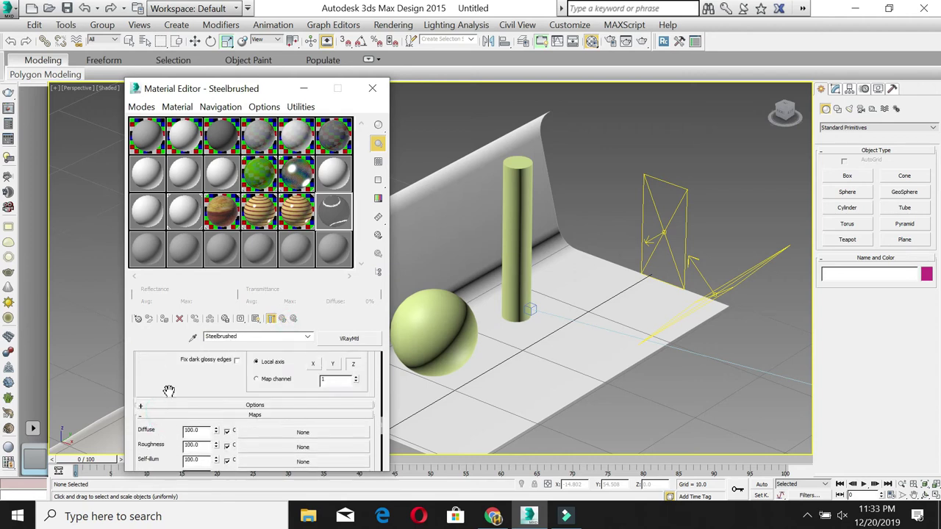
scroll(169, 391, up, 2)
scroll(246, 397, up, 2)
scroll(272, 433, up, 2)
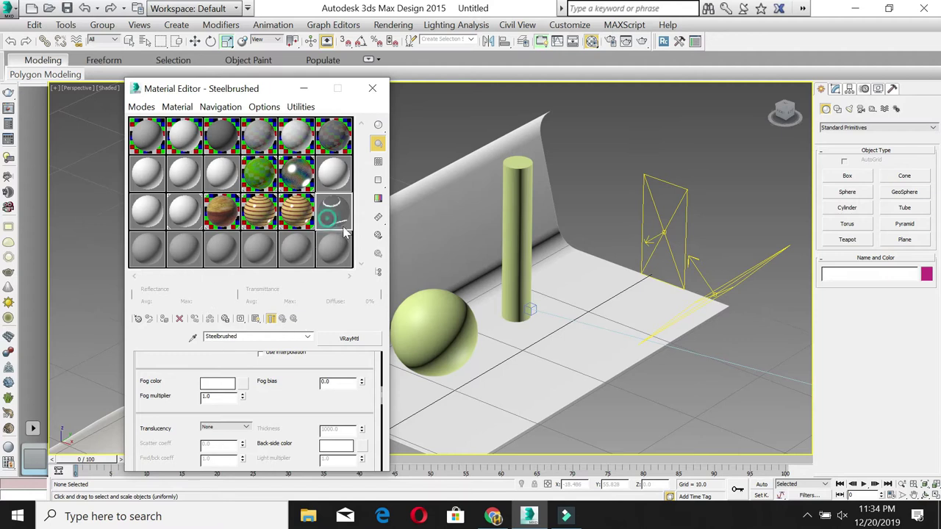
Step: Assign Steelbrushed to the sphere, then select the cylinder and an empty material slot
click(424, 322)
click(164, 320)
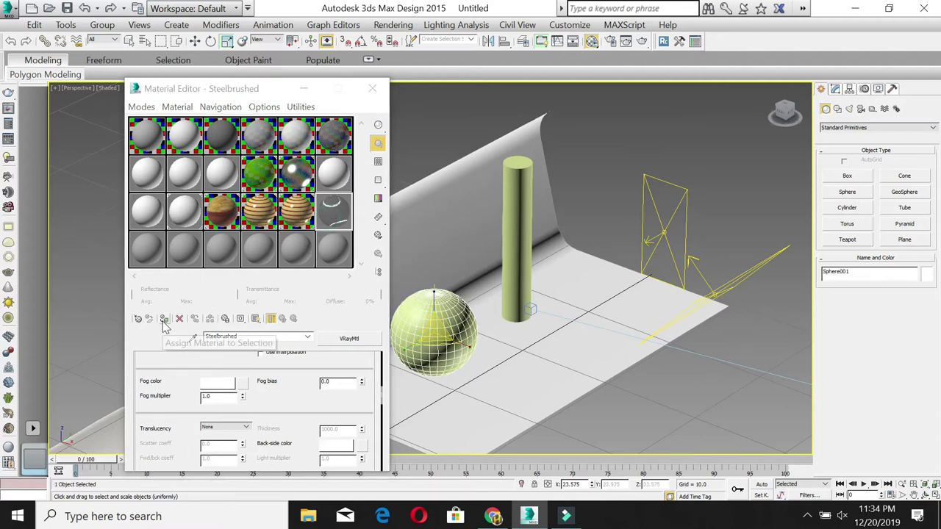
key(w)
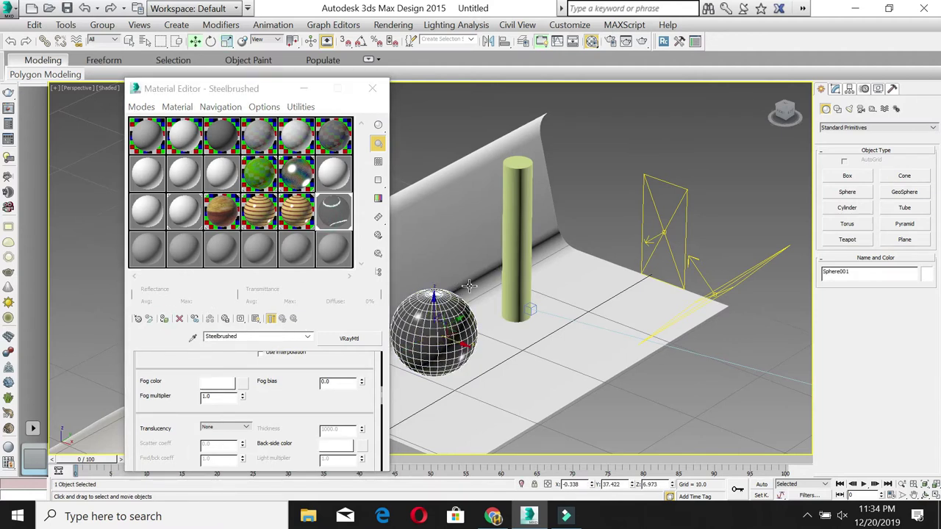
click(528, 186)
click(147, 248)
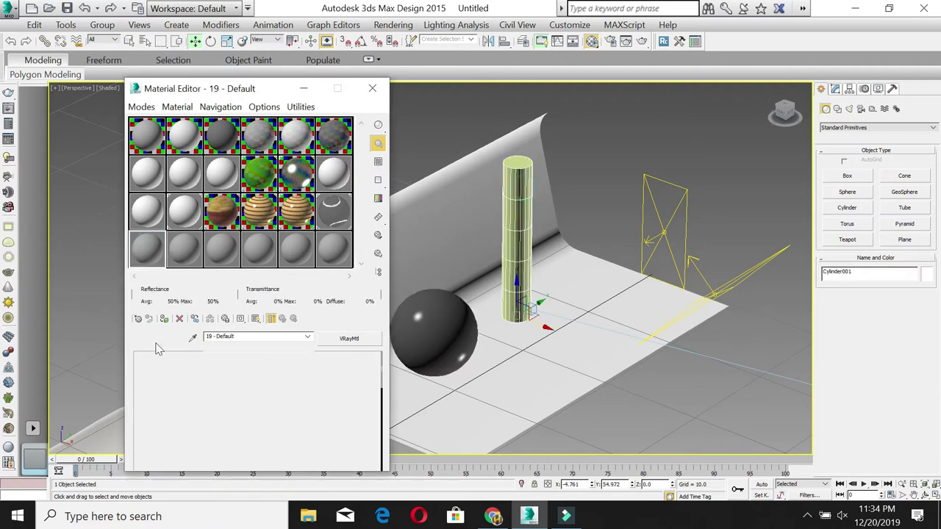
Step: Start opening a material library from the browser and switch to the C: drive
click(138, 320)
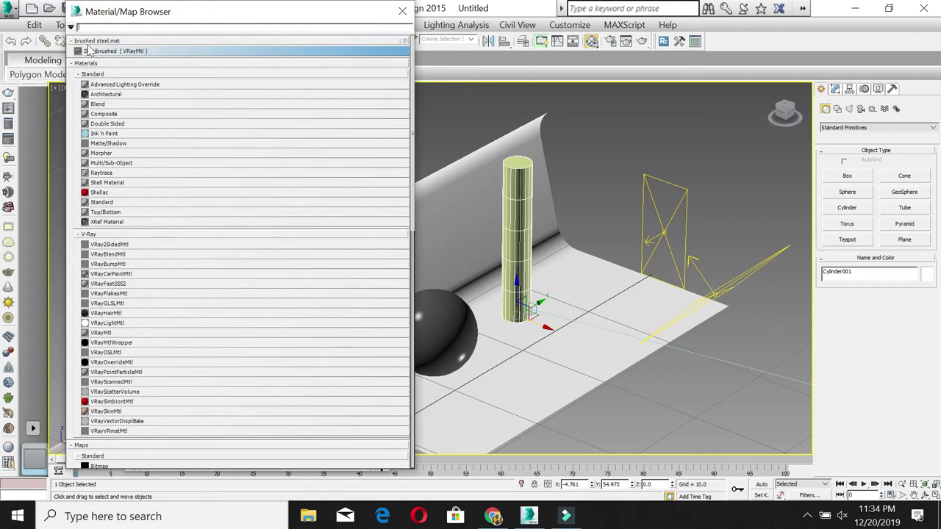
click(71, 27)
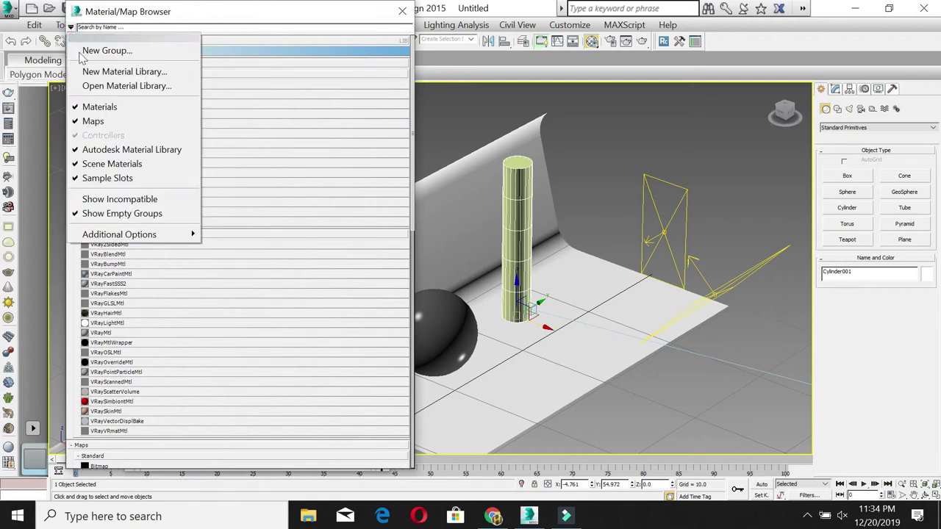
click(89, 87)
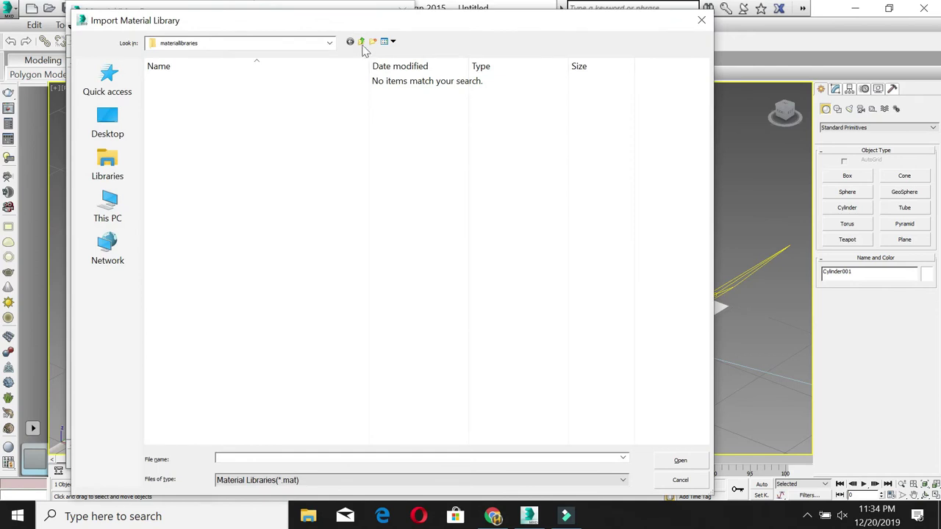
click(361, 42)
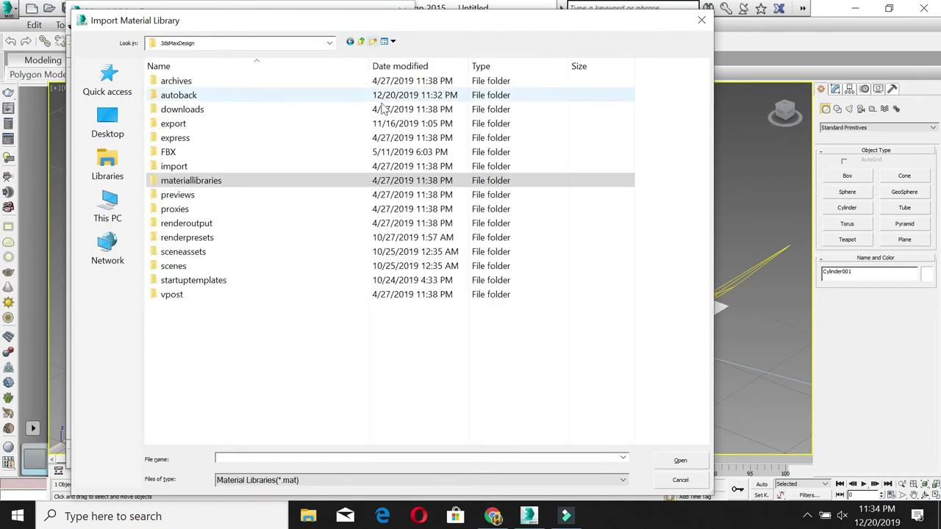
click(257, 43)
click(178, 175)
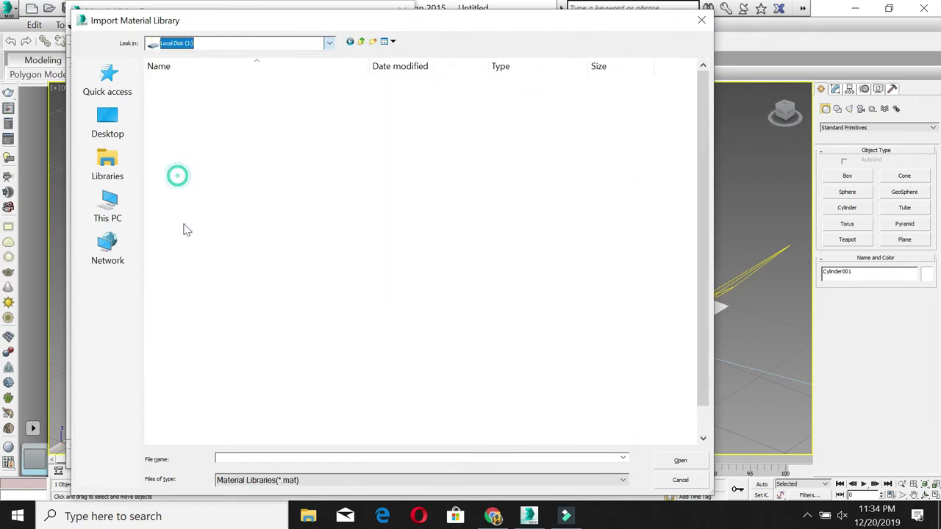
Step: Navigate through the personal files, models and material folders into the wooden folder
double_click(184, 310)
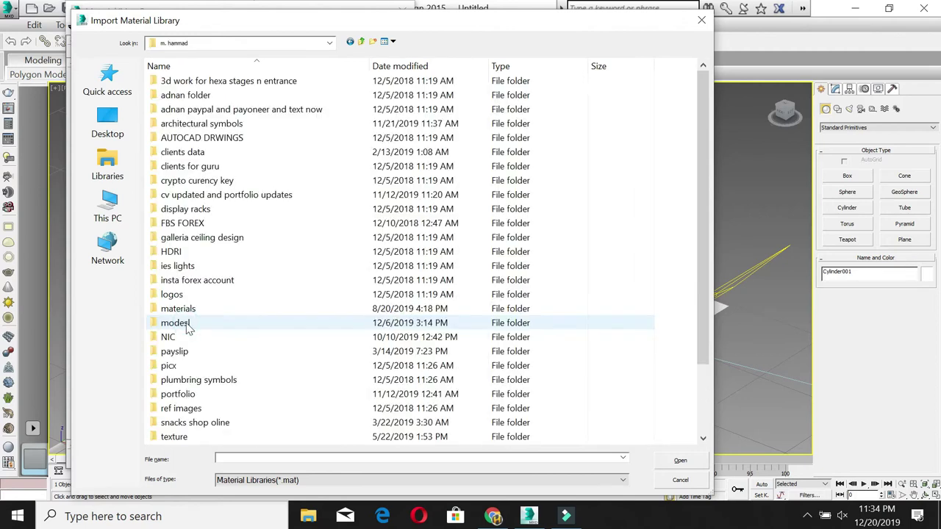
double_click(188, 325)
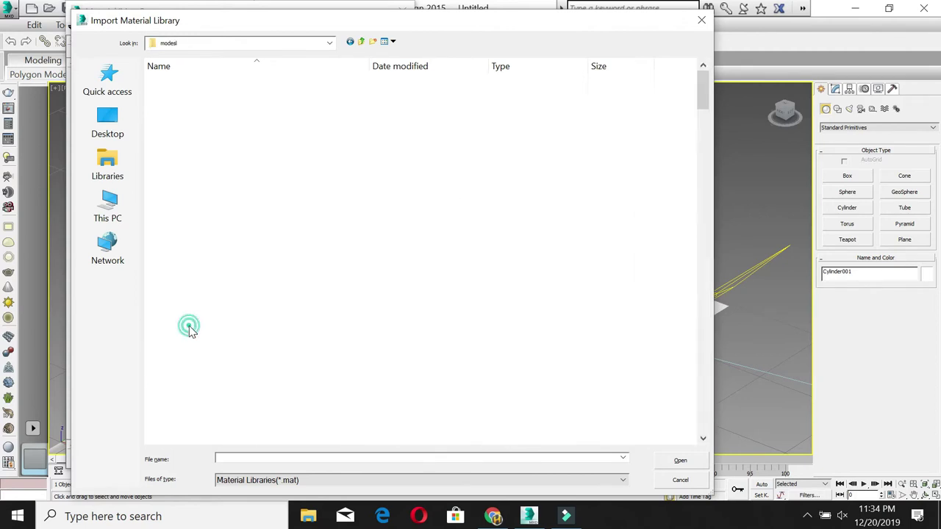
scroll(188, 326, down, 10)
click(184, 138)
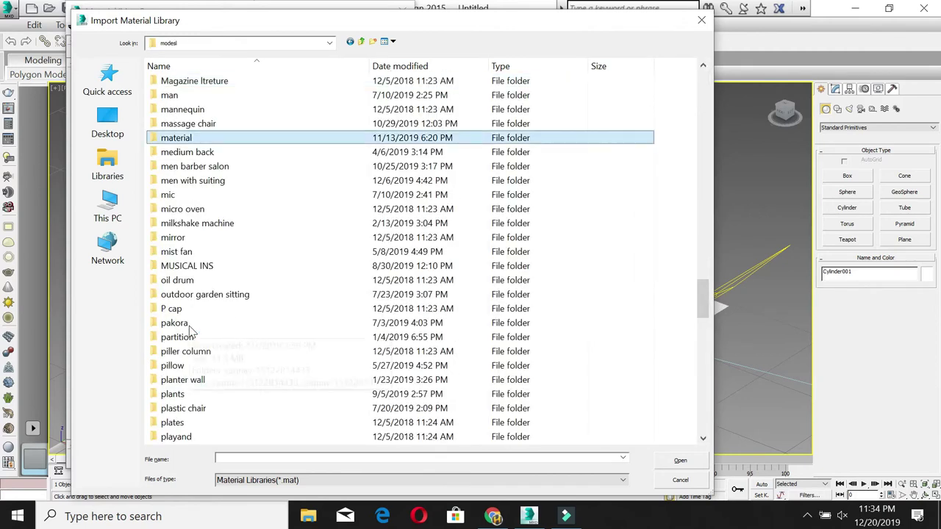
double_click(197, 139)
drag(704, 84, 704, 380)
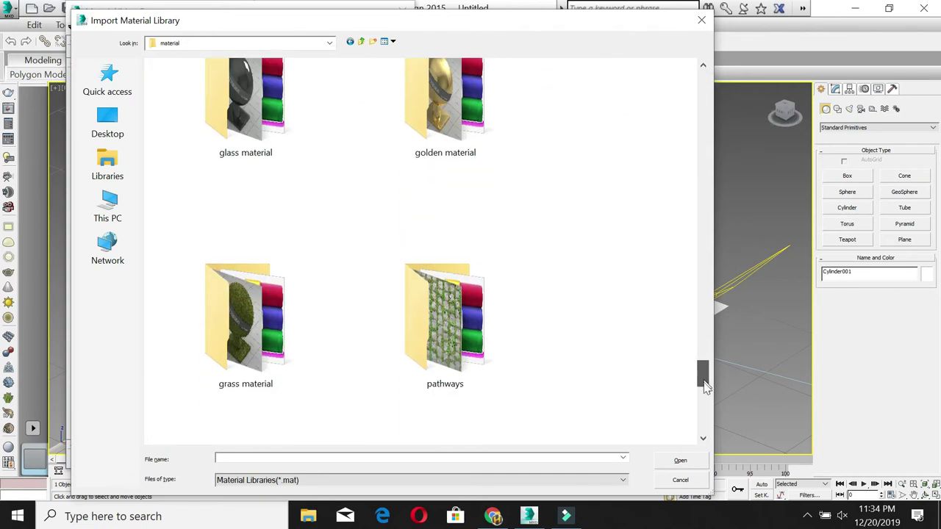
scroll(704, 381, down, 5)
click(245, 358)
double_click(245, 358)
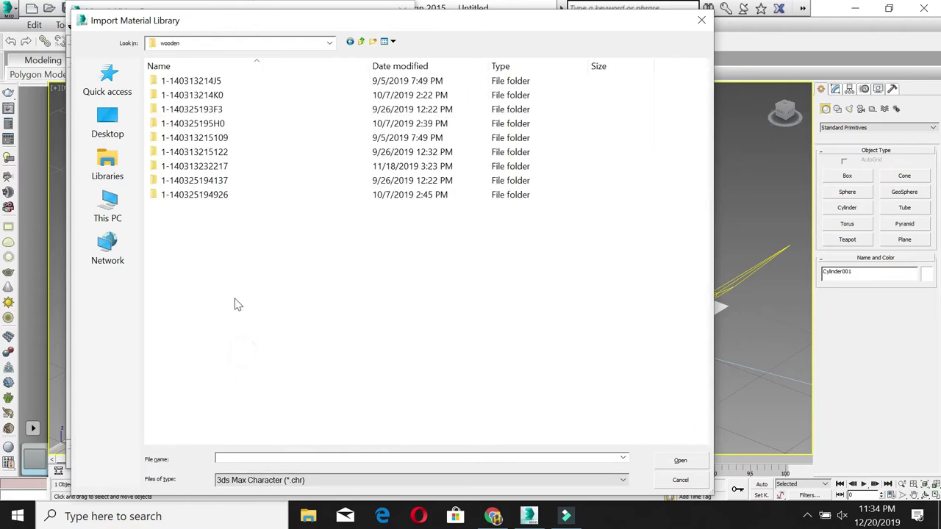
Step: Open the first plank folder down to cadnav.com_vr\176998 and filter for material libraries
double_click(245, 86)
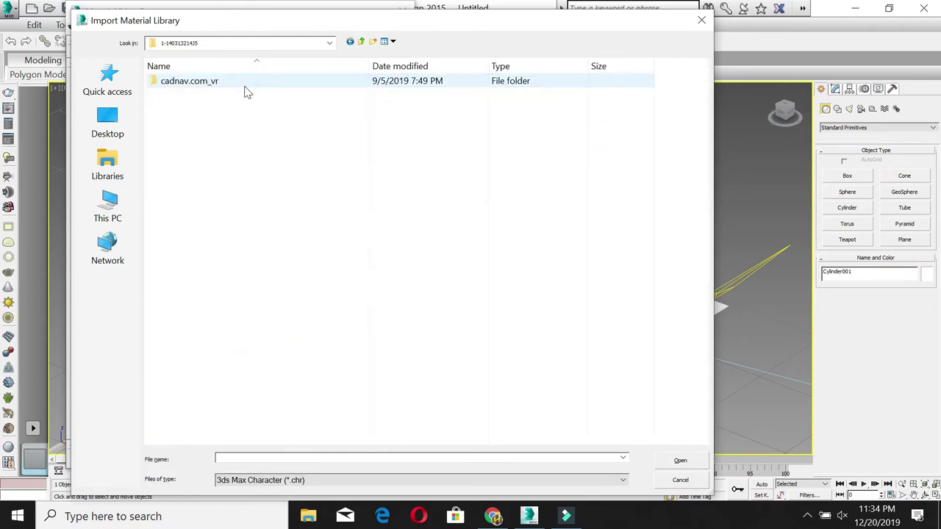
double_click(245, 86)
click(244, 86)
double_click(246, 85)
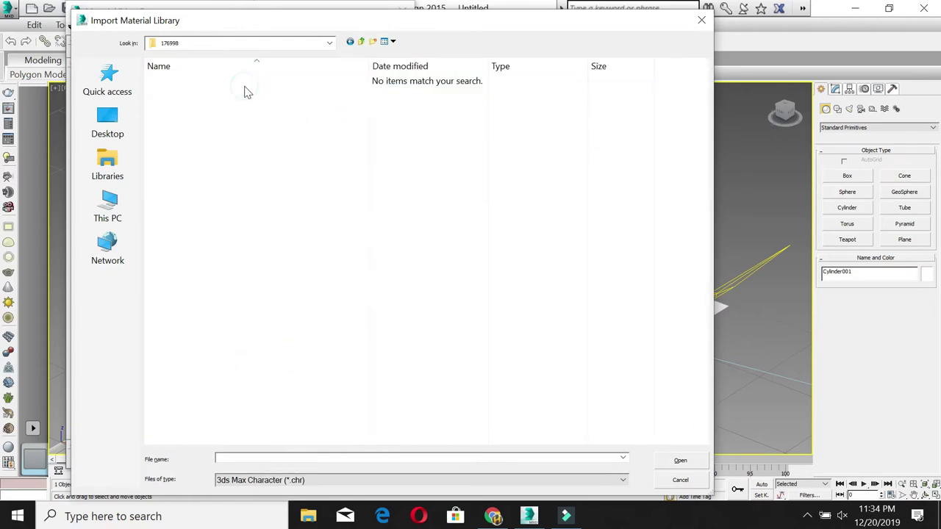
click(303, 483)
click(293, 490)
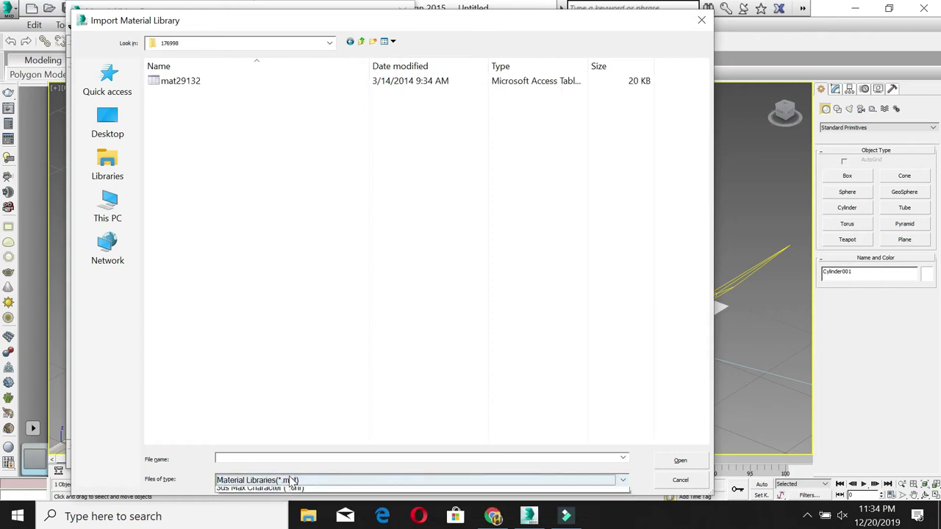
click(292, 480)
click(257, 504)
click(257, 481)
click(258, 492)
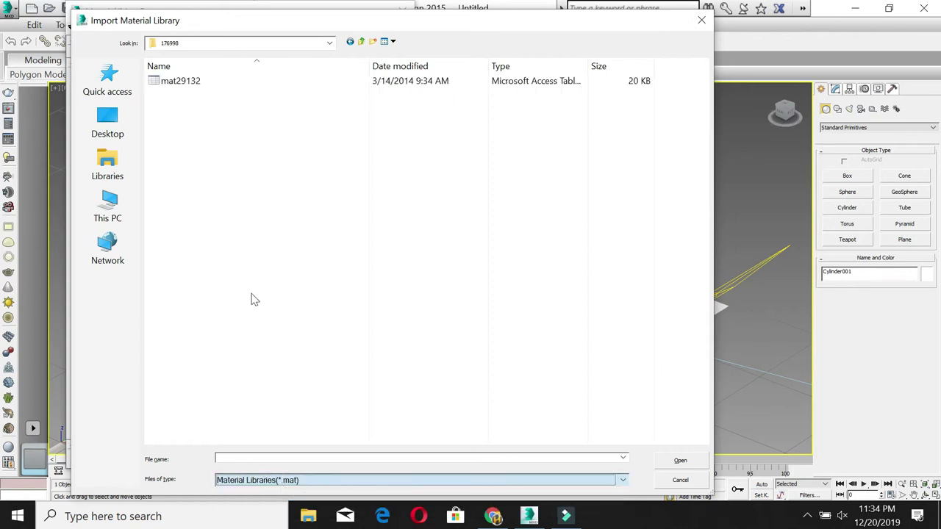
Step: Re-enter the plank folder's 176998 subfolder and import mat29132.mat
click(364, 42)
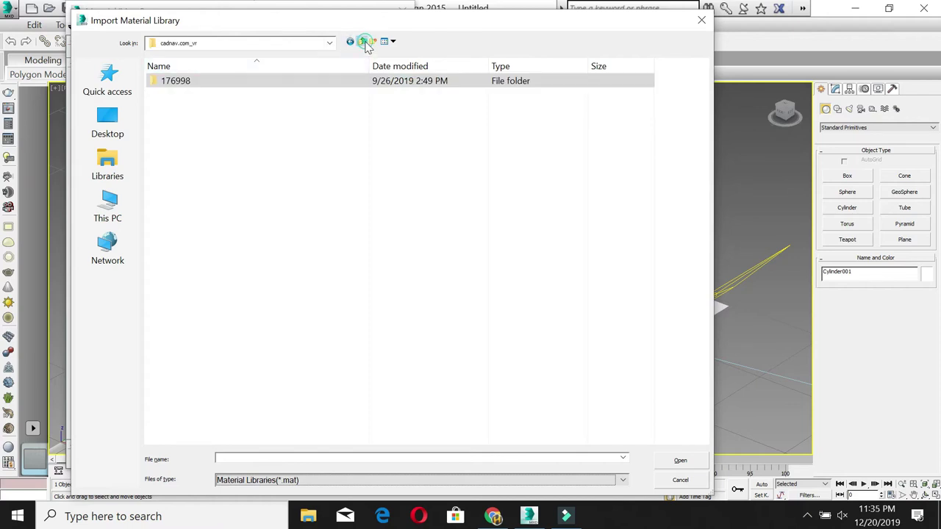
click(364, 42)
click(361, 42)
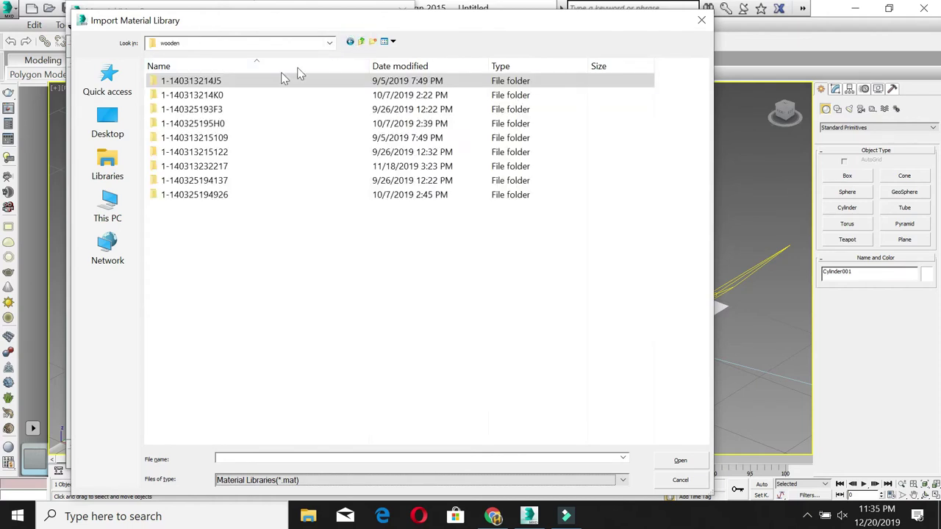
double_click(257, 82)
double_click(255, 82)
double_click(254, 82)
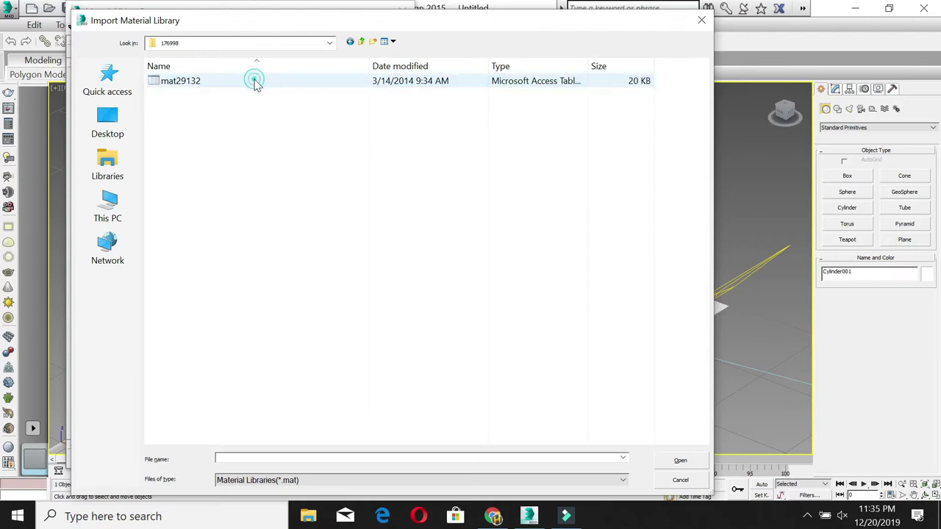
double_click(254, 81)
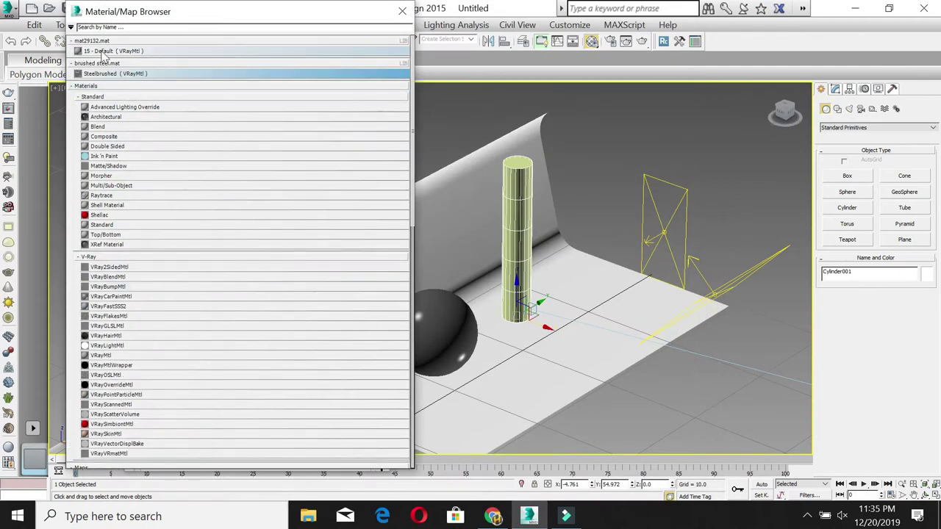
Step: Load the 15 - Default V-Ray material into a slot and close the browser
key(m)
click(327, 243)
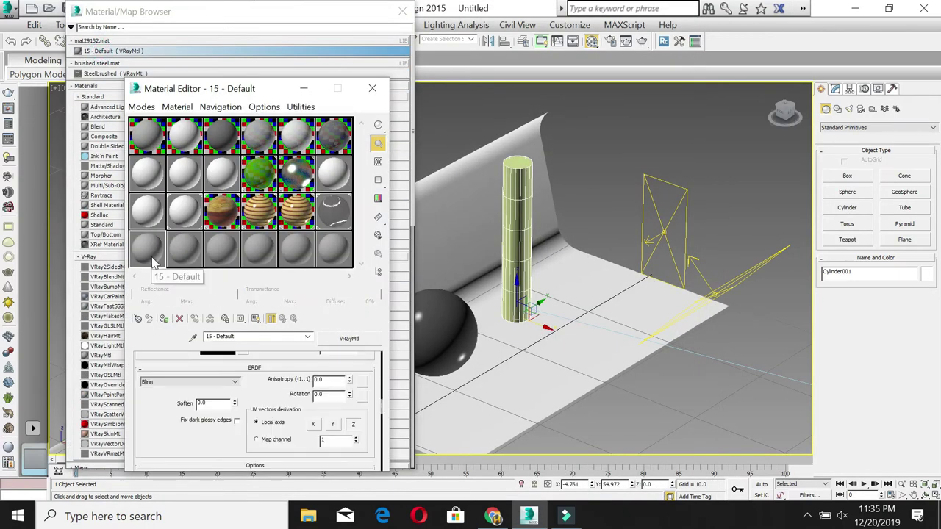
click(403, 12)
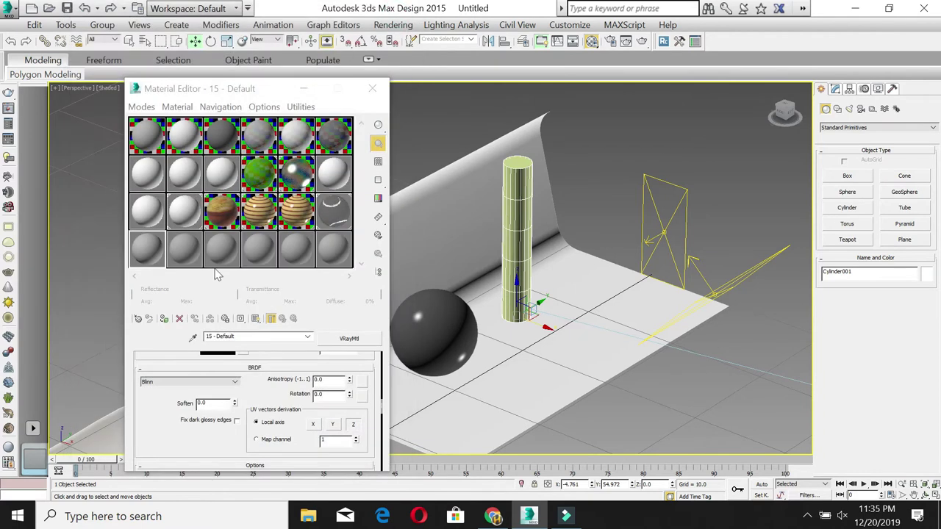
scroll(269, 388, up, 3)
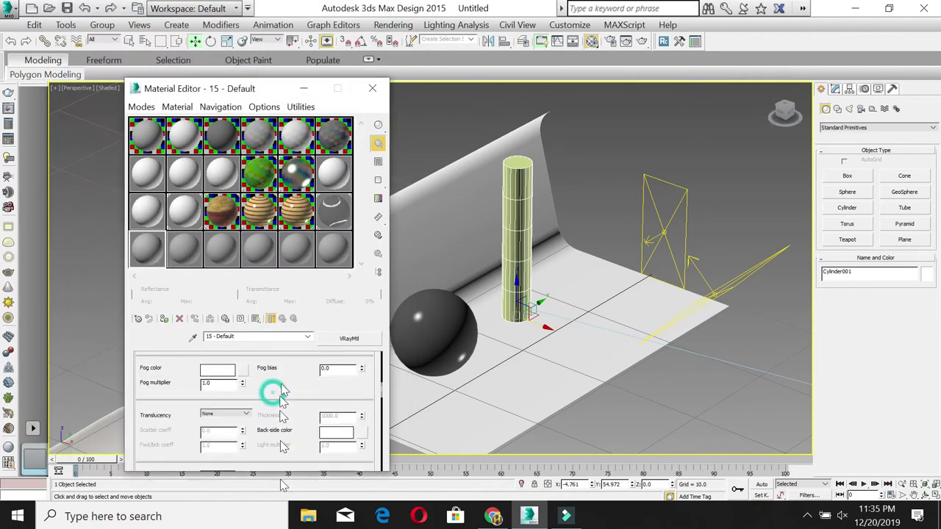
scroll(269, 388, up, 2)
scroll(276, 382, up, 2)
scroll(276, 382, up, 3)
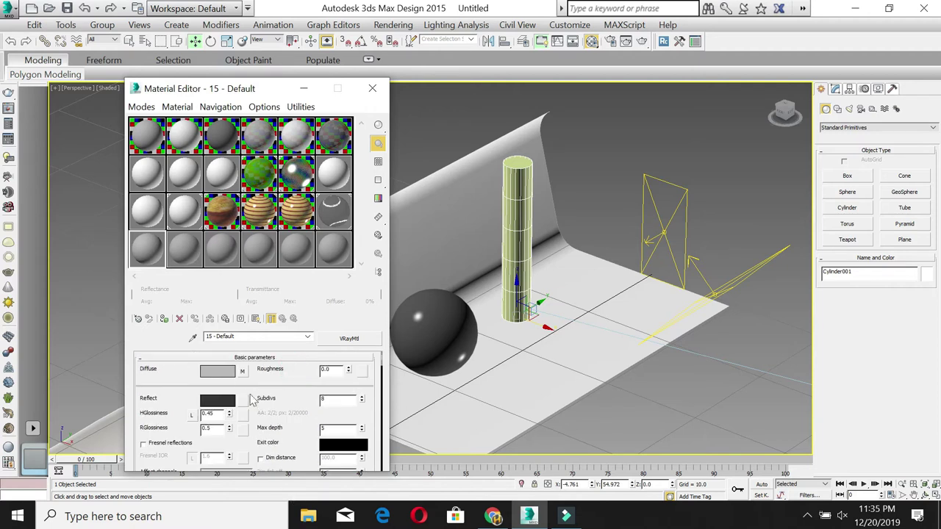
Step: Open the diffuse bitmap and begin replacing the missing siding_0078.jpg image
click(243, 372)
scroll(270, 414, down, 2)
scroll(275, 434, down, 3)
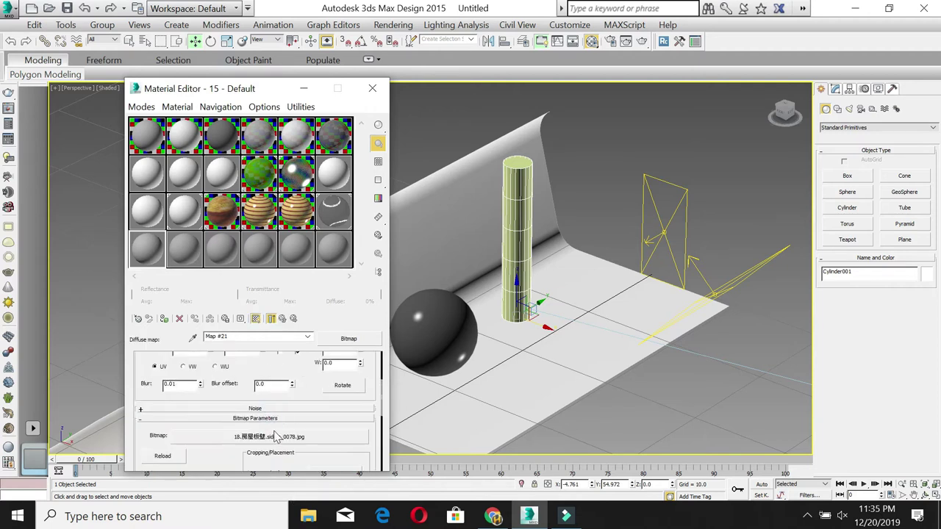
click(276, 439)
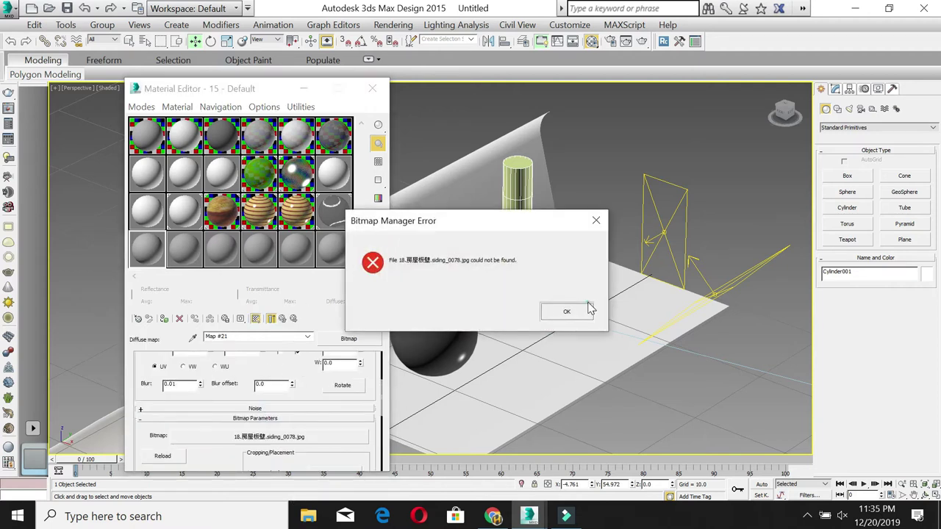
Step: Dismiss the missing-file error and browse to the personal work folder on Local Disk (J:)
click(567, 311)
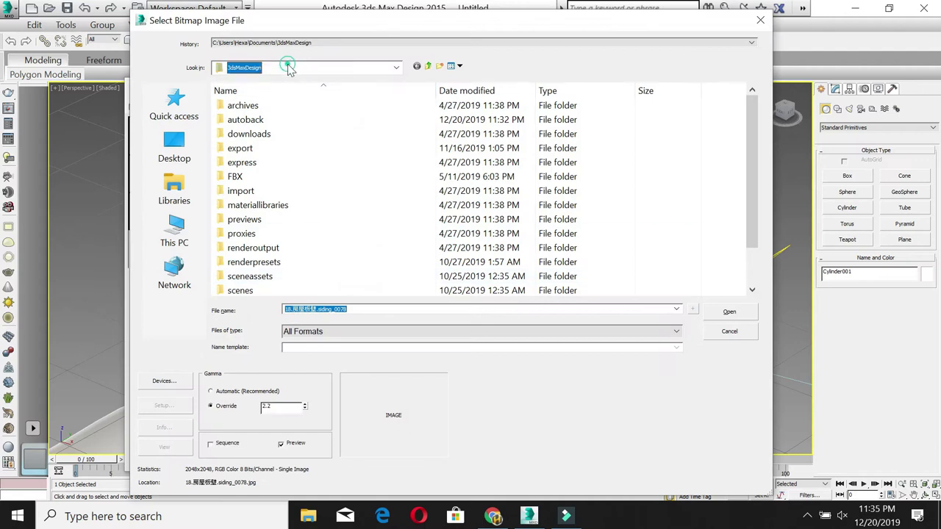
click(290, 67)
click(256, 189)
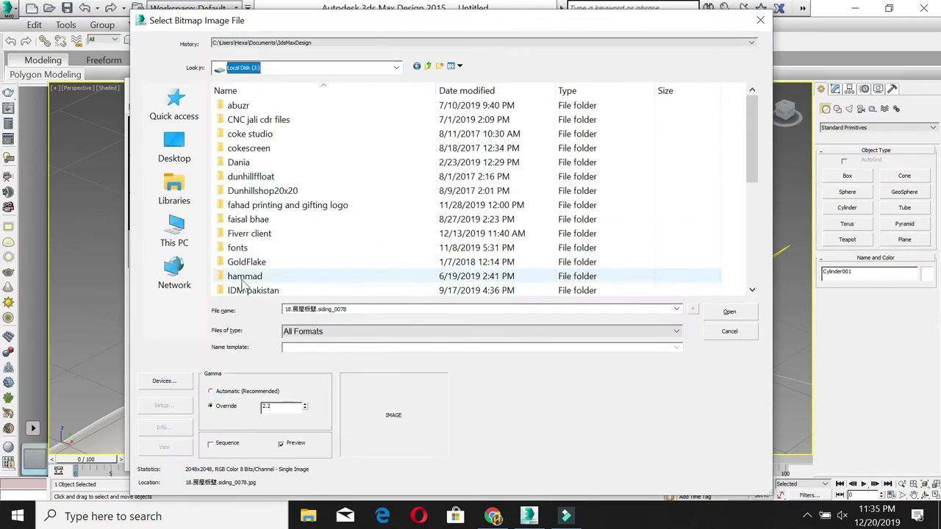
scroll(247, 273, down, 1)
scroll(254, 268, down, 1)
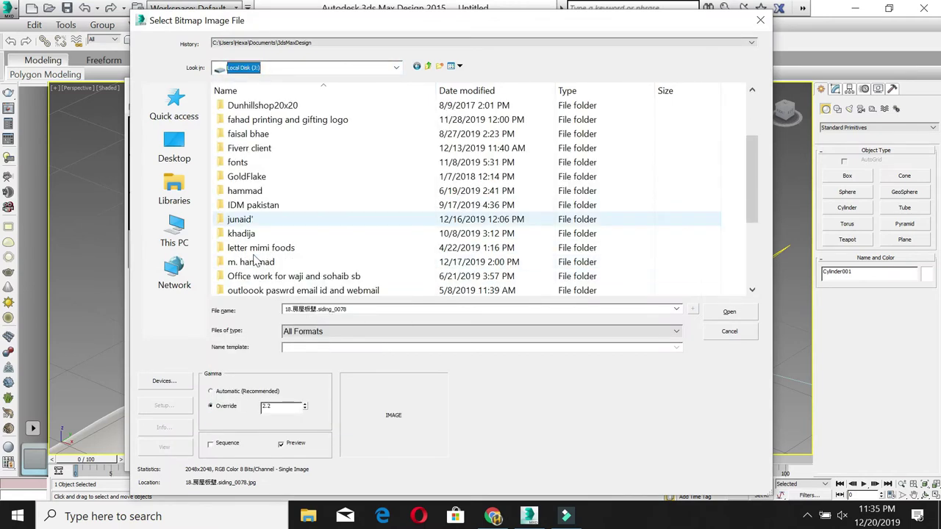
click(256, 265)
double_click(256, 265)
Step: Go into the 3D models folder, then into its material folder
scroll(253, 243, down, 5)
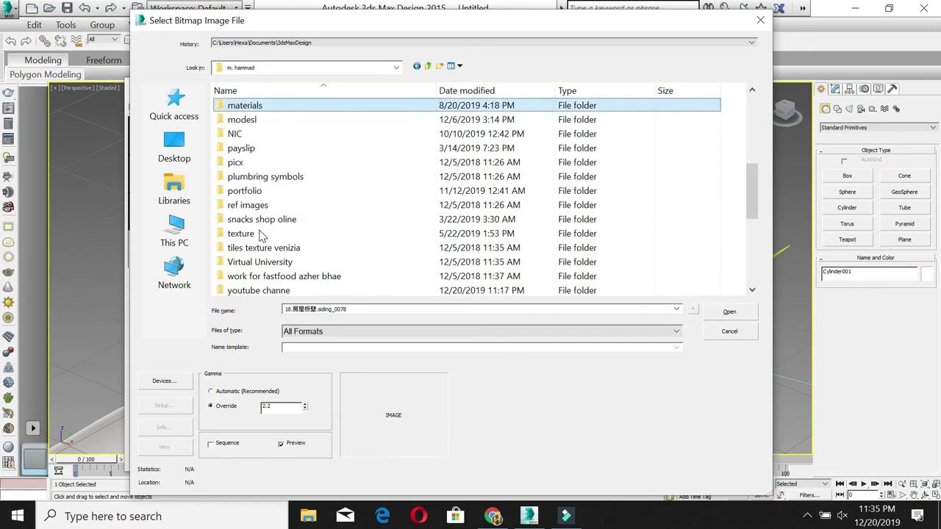
click(243, 119)
double_click(242, 119)
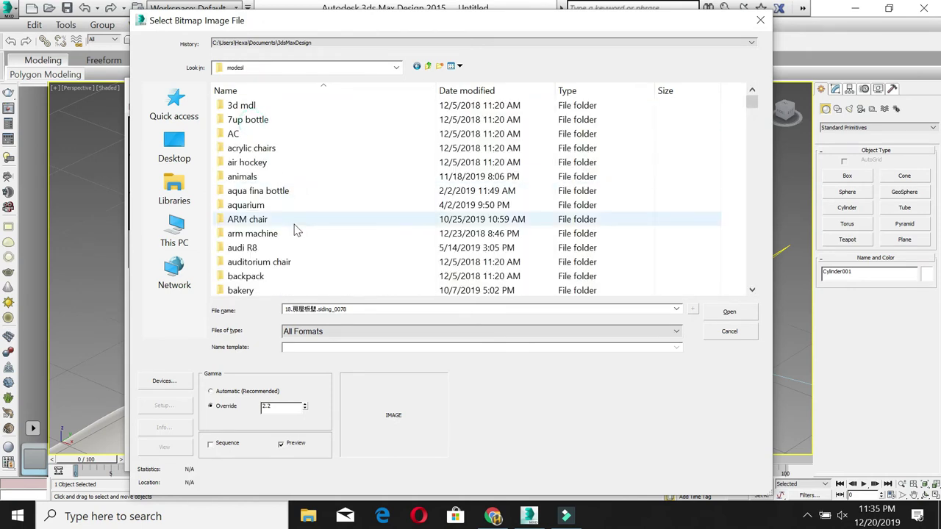
scroll(299, 237, down, 2)
scroll(299, 237, down, 1)
text(m)
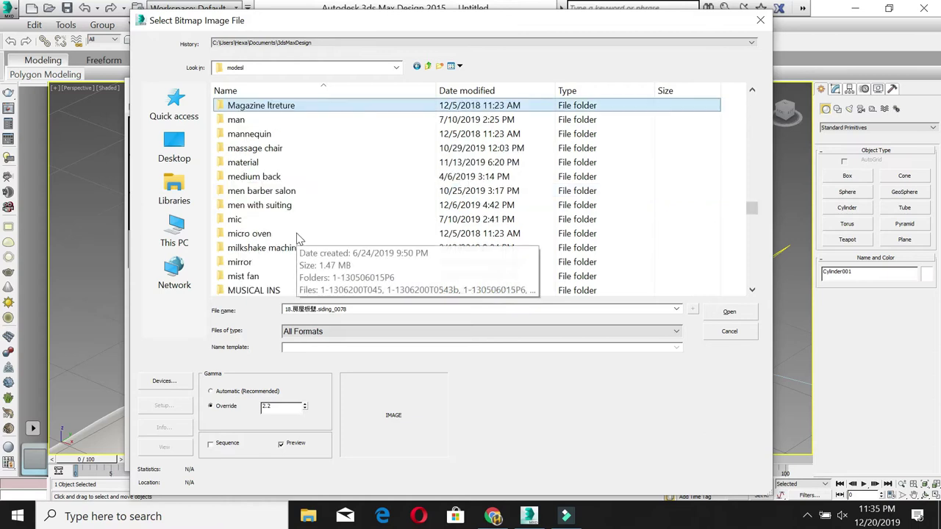
text(at)
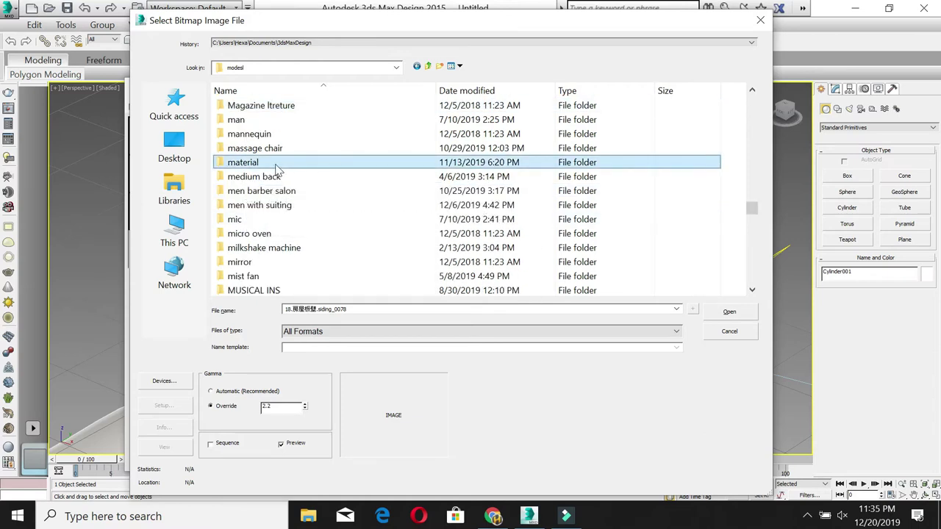
double_click(271, 163)
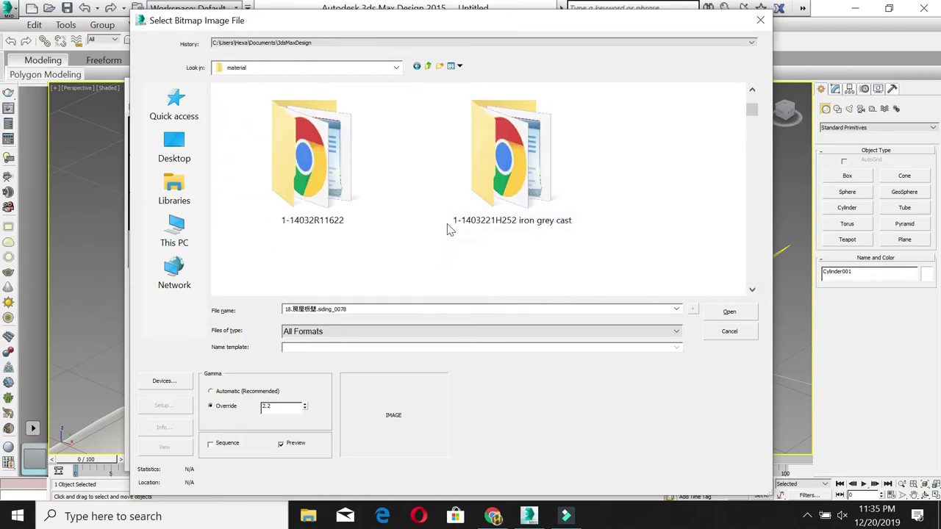
scroll(447, 224, down, 2)
scroll(447, 224, down, 2)
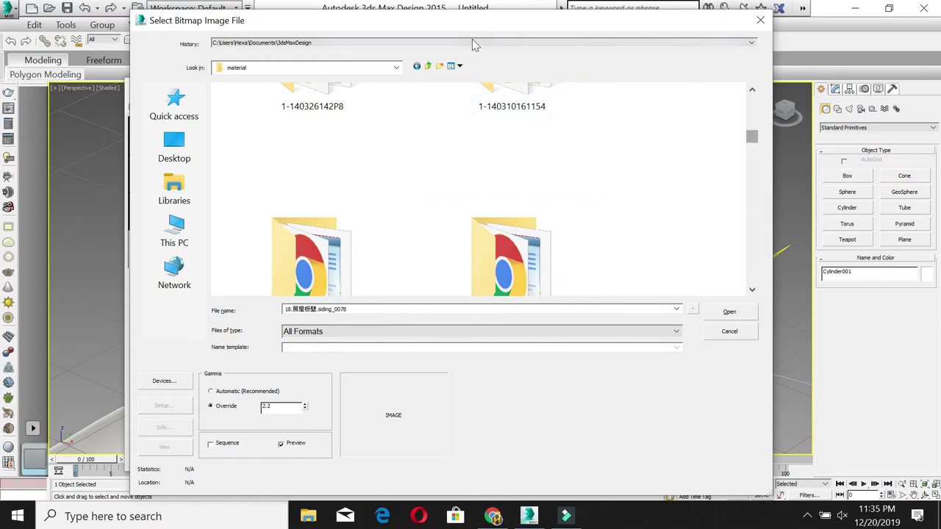
Step: Show large icons, open wooden\…\176998 and load siding_0078 as the diffuse map
click(453, 66)
click(494, 96)
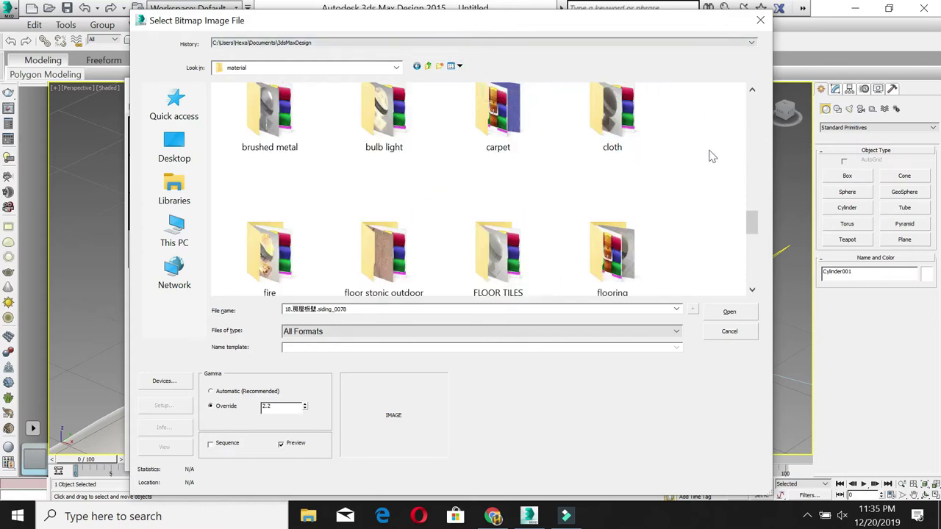
drag(753, 226, 755, 281)
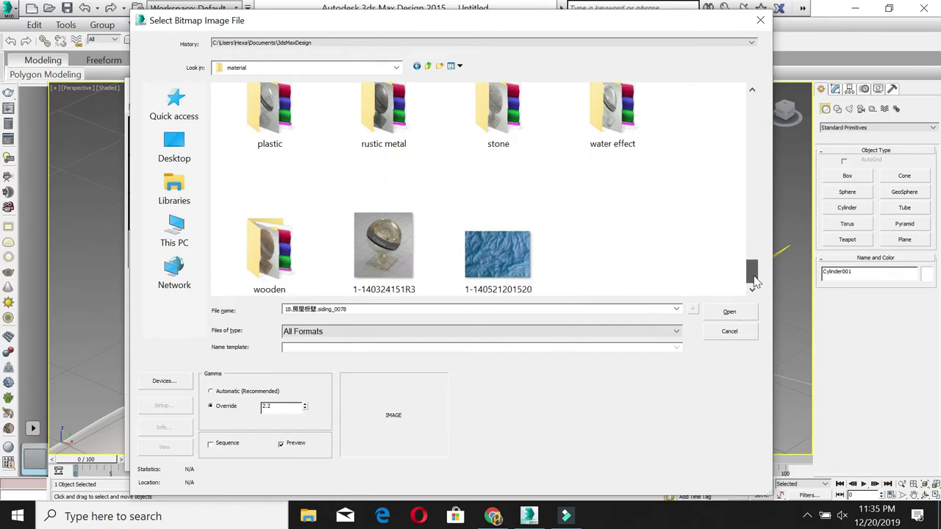
double_click(270, 254)
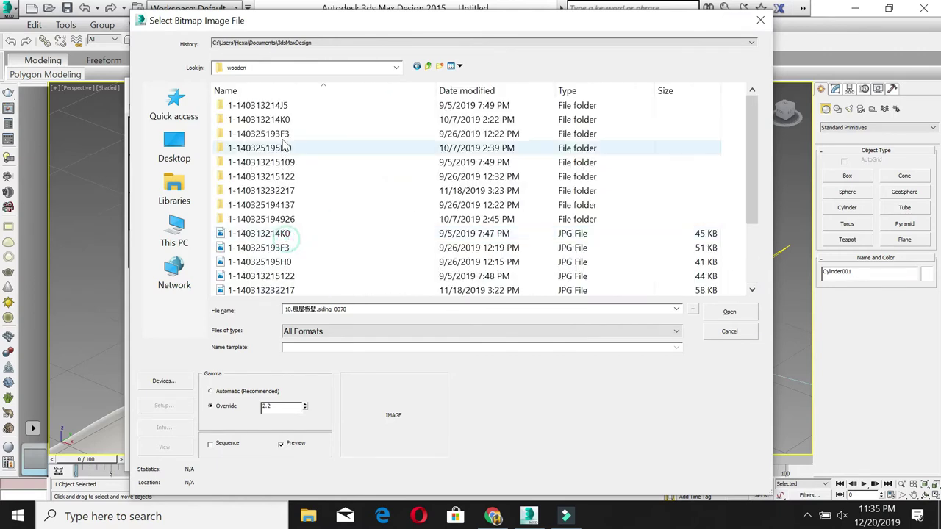
double_click(283, 105)
double_click(285, 107)
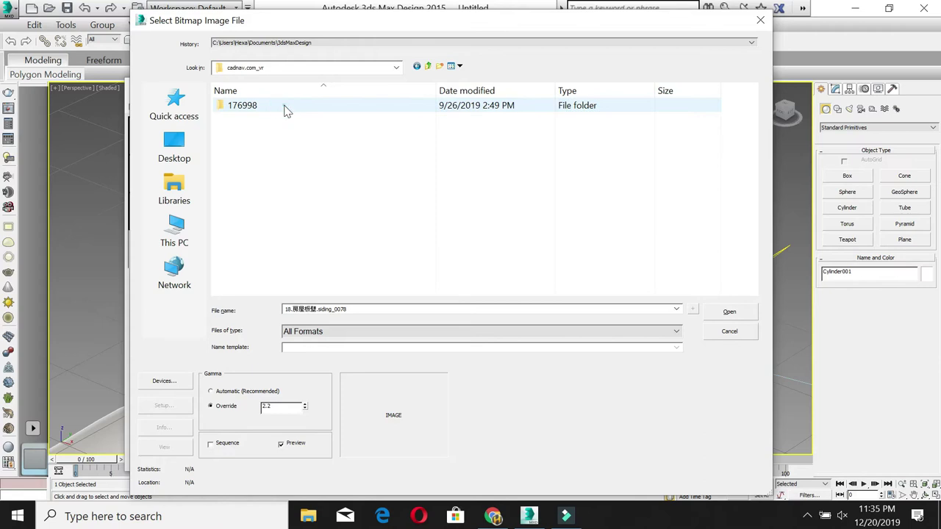
double_click(286, 108)
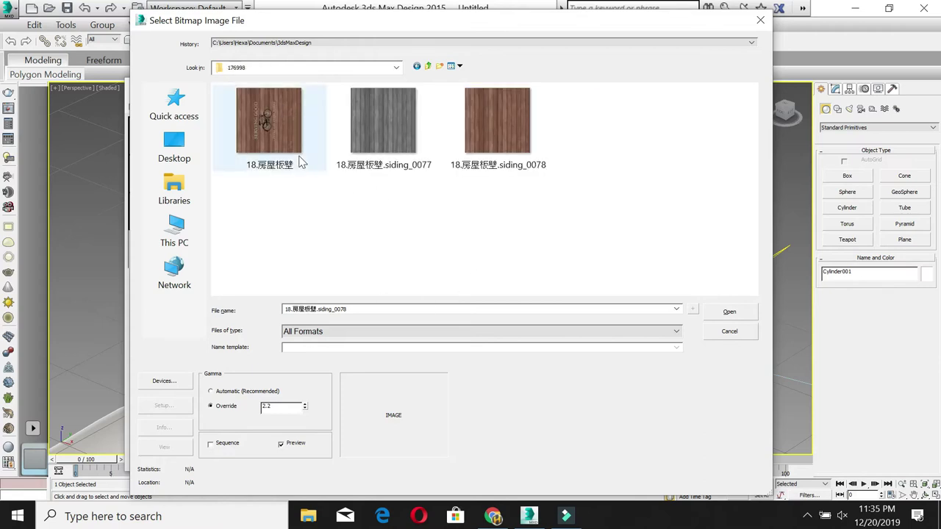
click(714, 314)
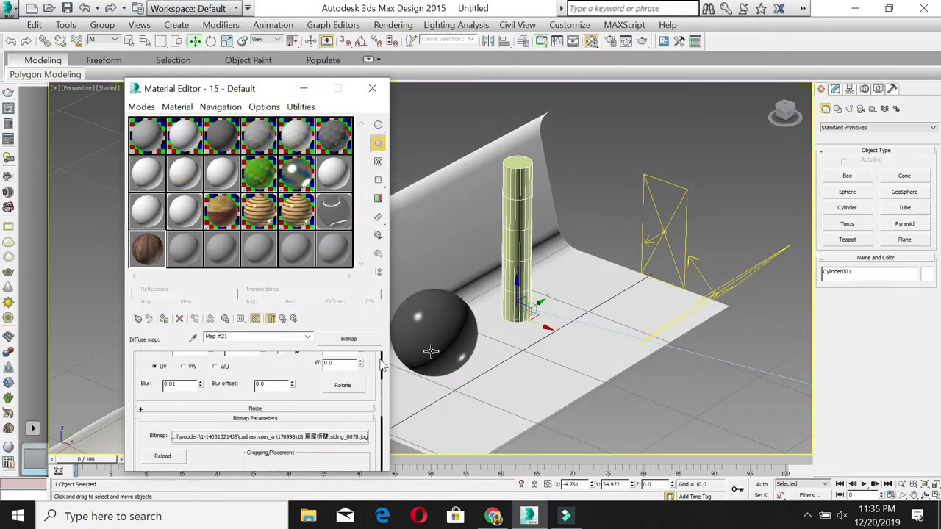
Step: Assign the wood material to the cylinder and show its texture in the viewport
click(163, 321)
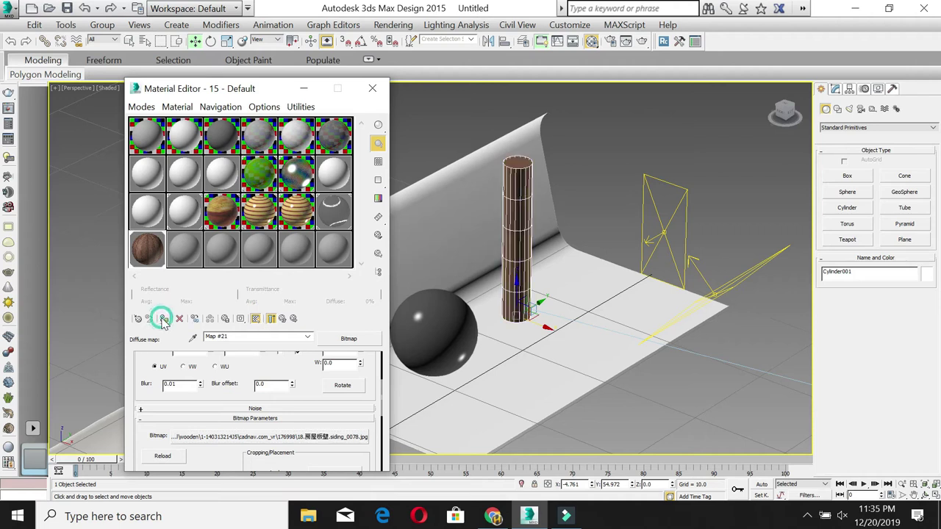
click(256, 318)
click(256, 318)
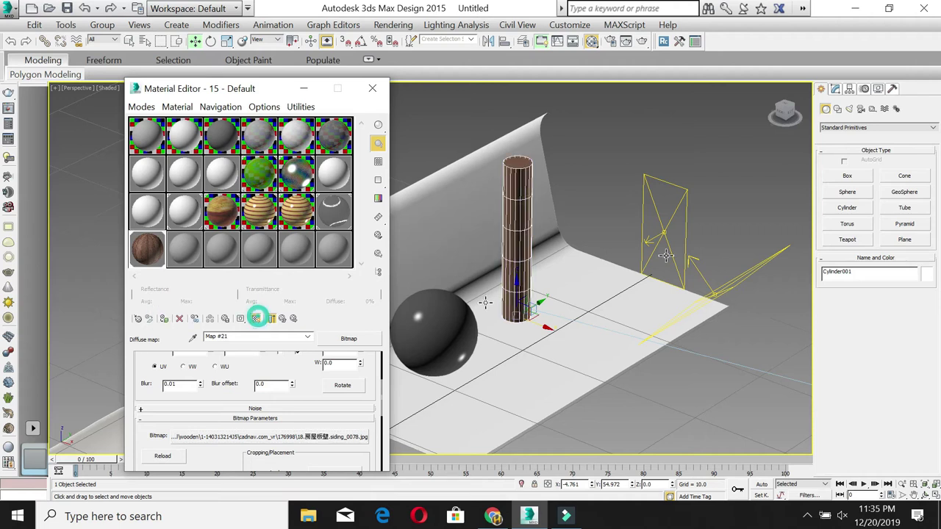
Step: Reselect the wood cylinder and set the bitmap's U and V tiling to 3.0
click(559, 152)
scroll(520, 200, up, 5)
scroll(520, 193, up, 3)
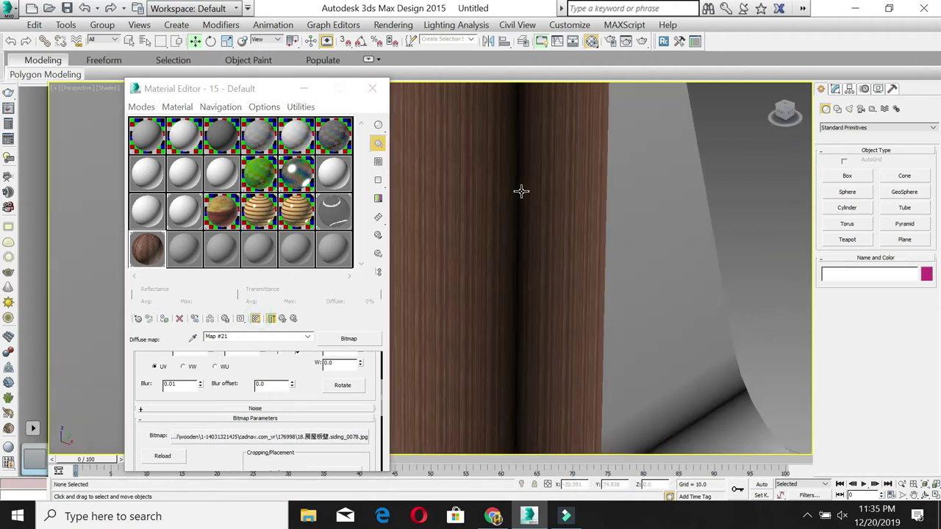
click(520, 191)
drag(252, 363, 245, 443)
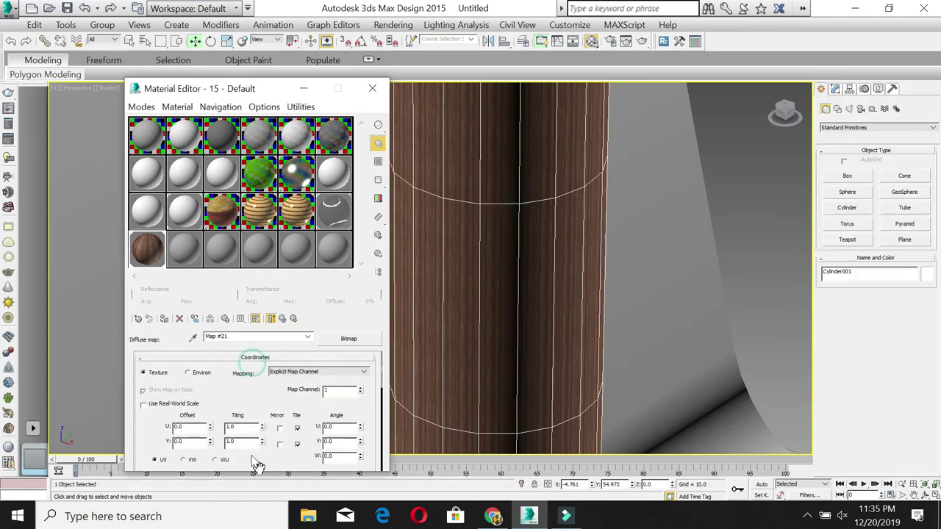
key(Tab)
text(3)
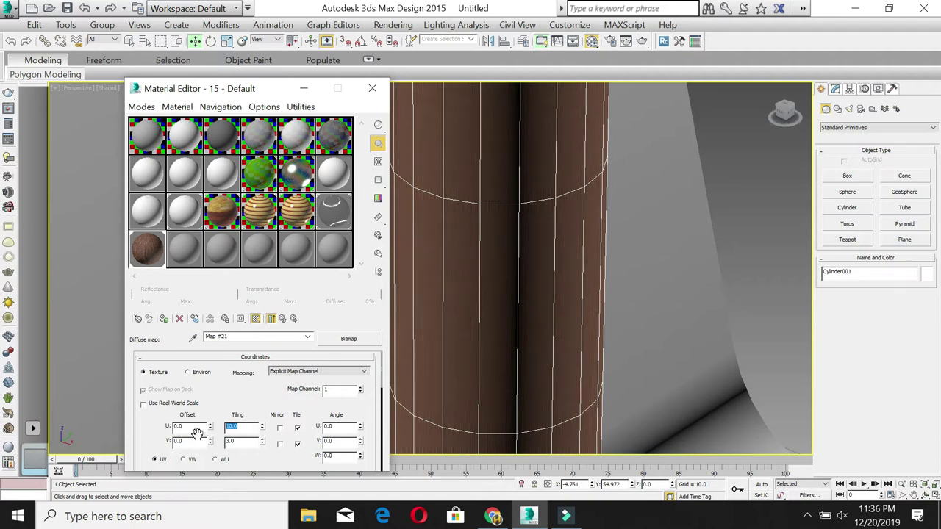
Step: Set the wood bitmap's U tiling to 0.02 after trying 1 and 0.05
text(1)
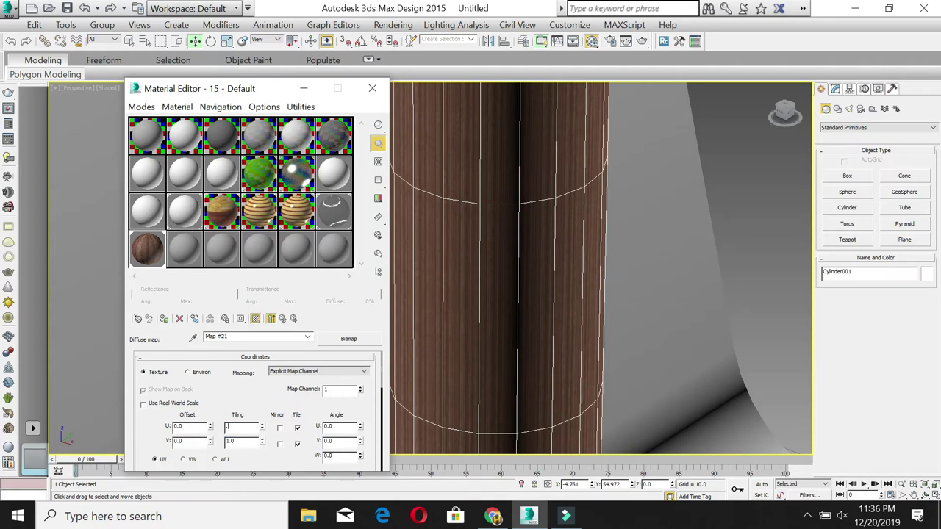
key(Return)
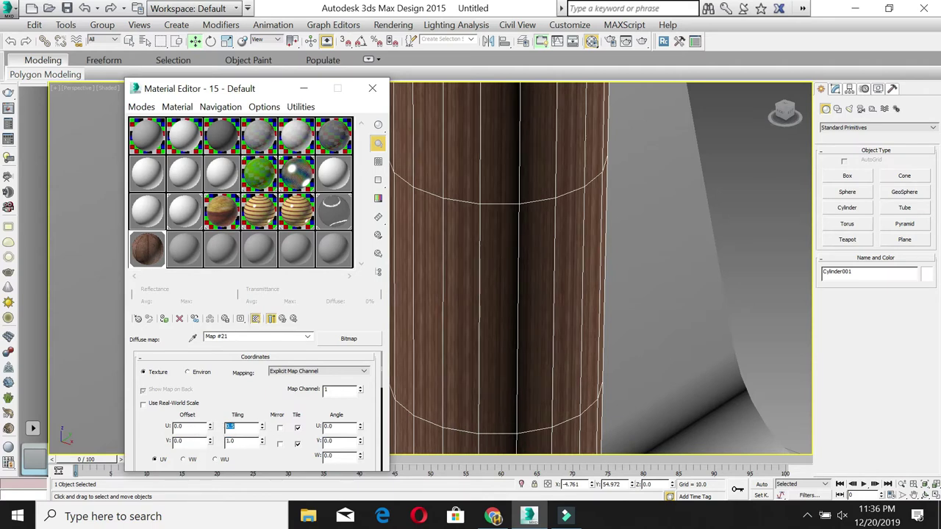
key(Return)
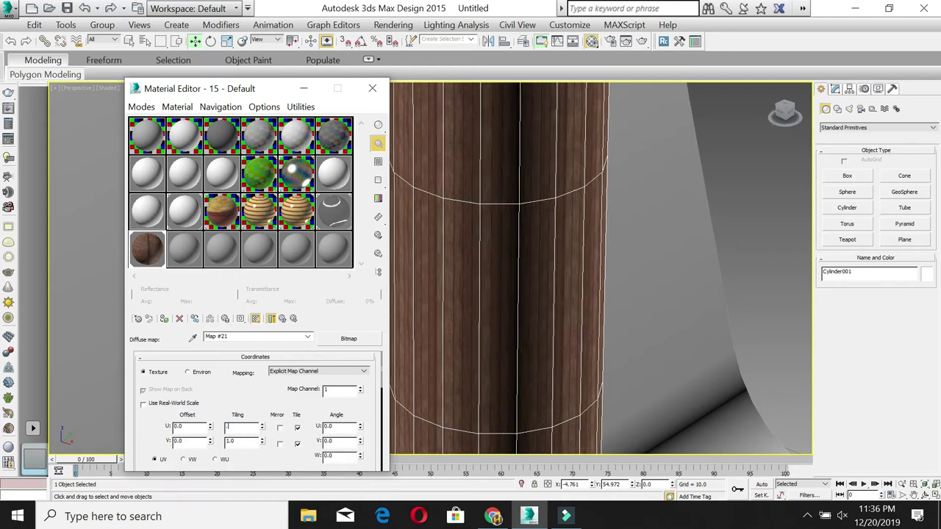
text(.05)
key(Return)
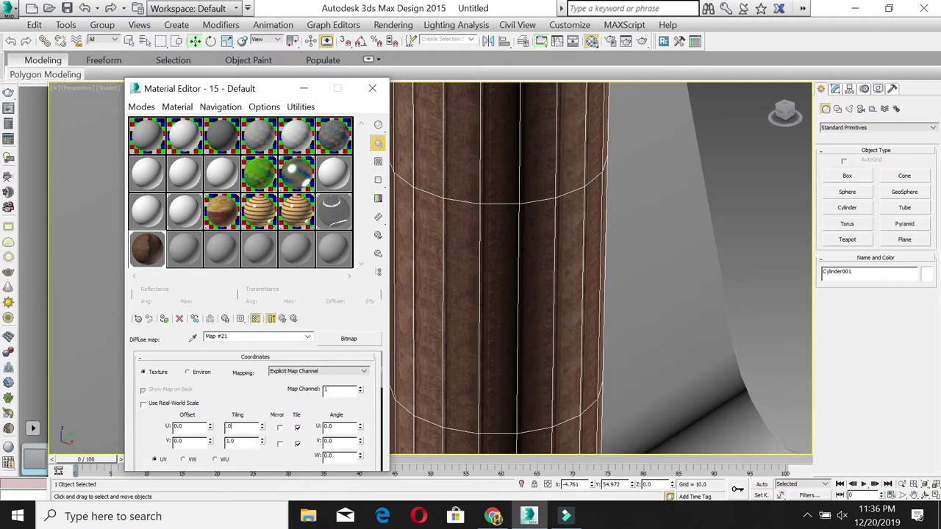
text(2)
key(Return)
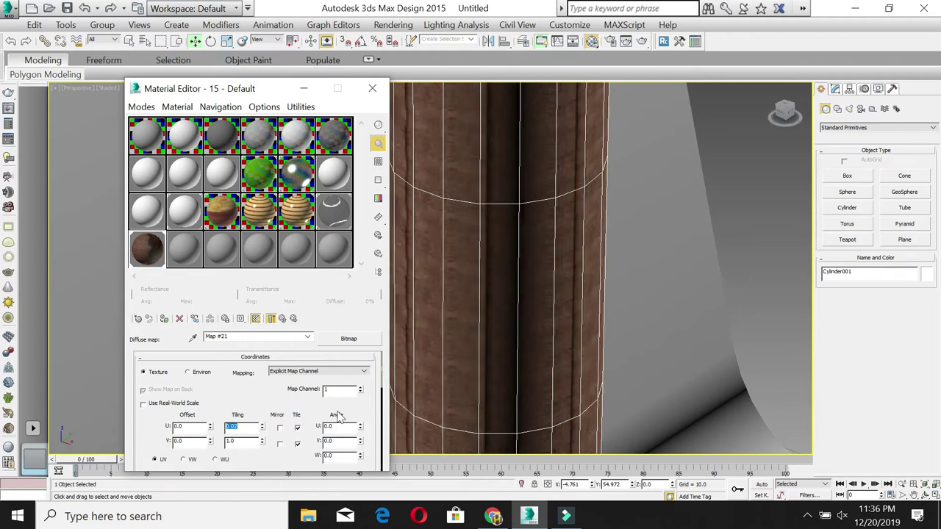
Step: Set the V tiling to 0.08 and check the stretched grain on the pillar
scroll(539, 350, down, 5)
click(630, 236)
scroll(557, 326, up, 3)
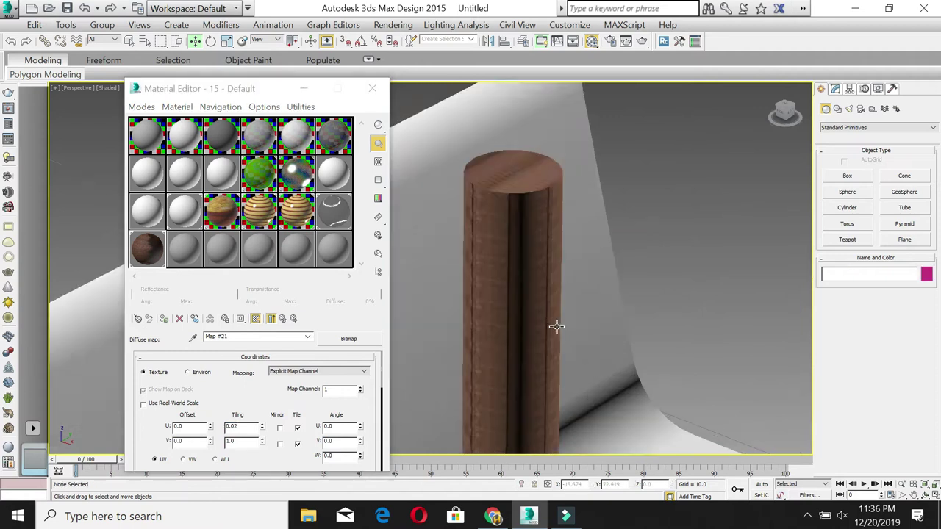
scroll(556, 326, up, 1)
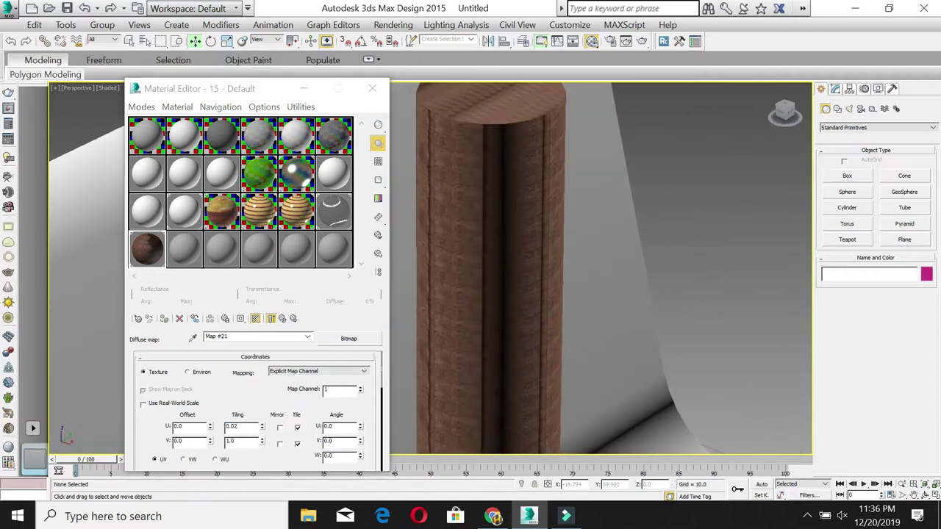
double_click(243, 441)
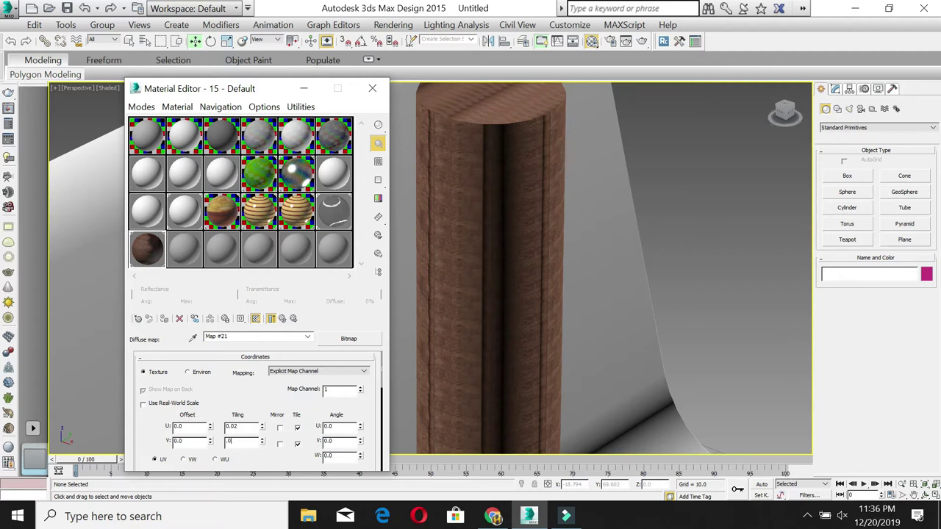
text(8)
text(0.08)
key(Return)
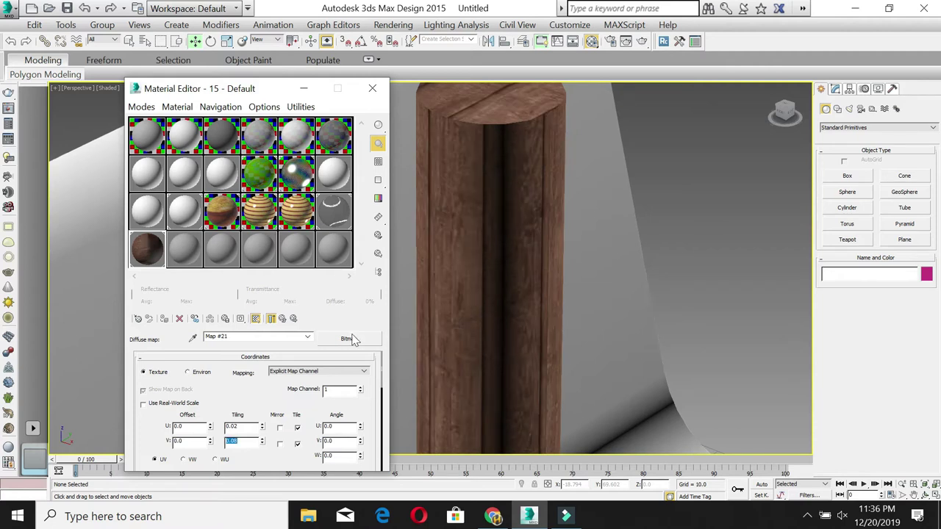
scroll(492, 322, down, 2)
middle_drag(492, 322, 525, 260)
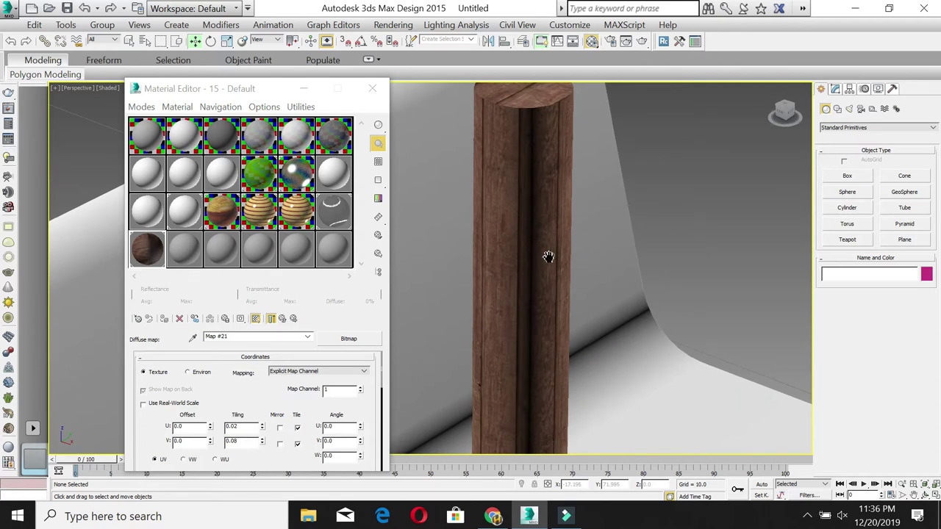
middle_drag(548, 257, 602, 232)
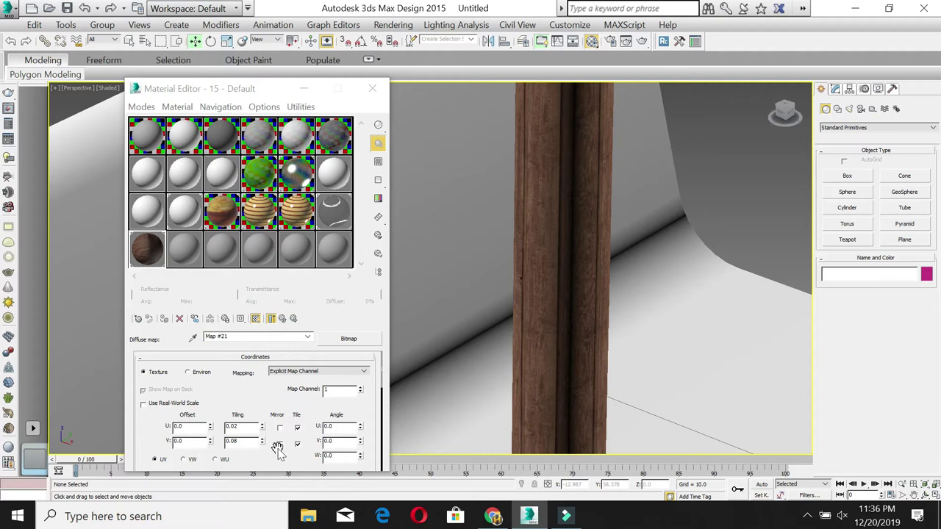
drag(278, 417, 275, 384)
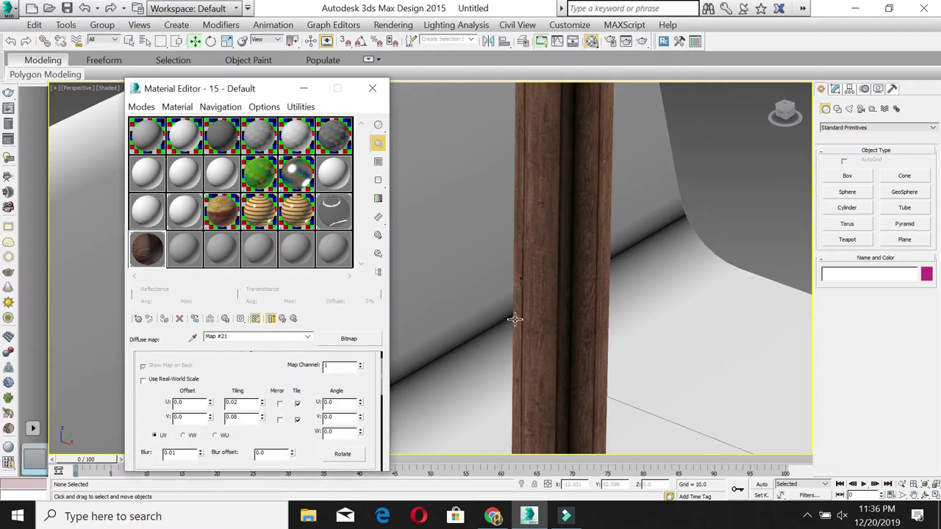
scroll(553, 247, down, 5)
scroll(553, 247, up, 3)
Step: Start adding a new External Files path under Customize > Configure User Paths
click(565, 209)
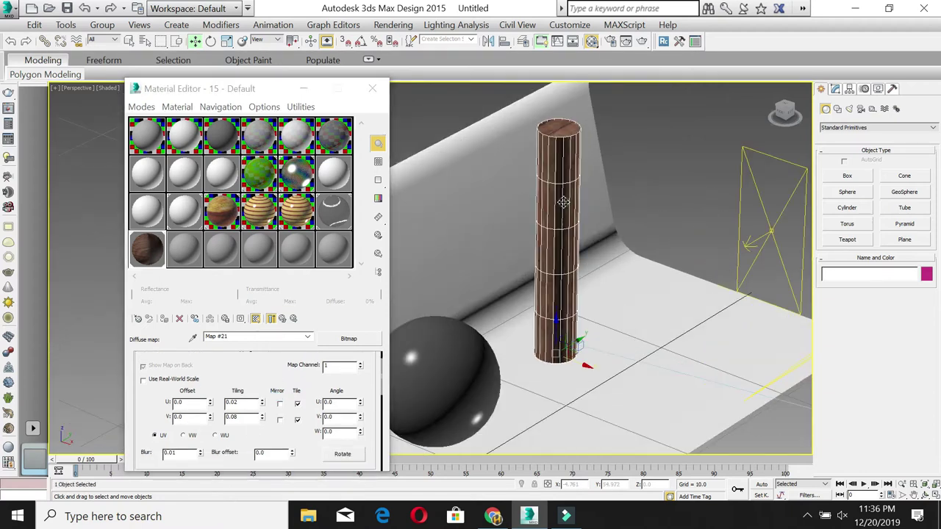
click(635, 142)
click(568, 27)
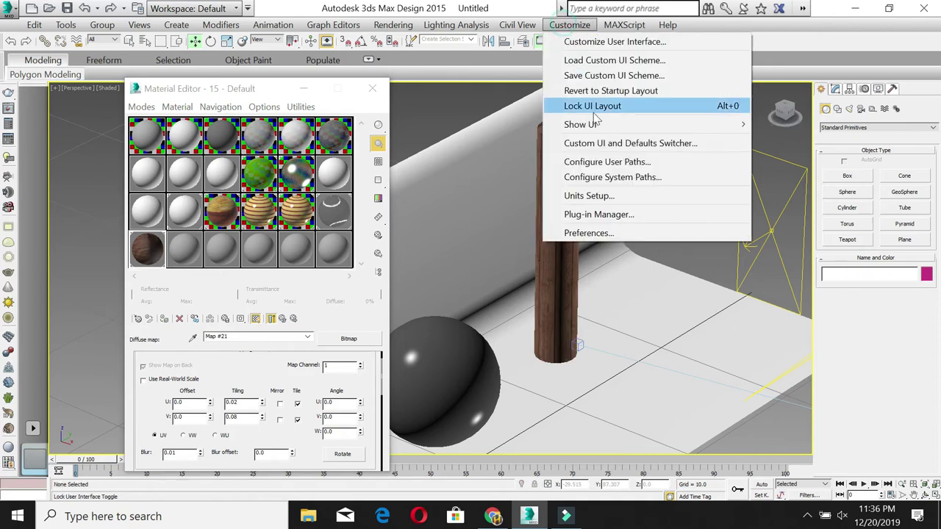
click(596, 163)
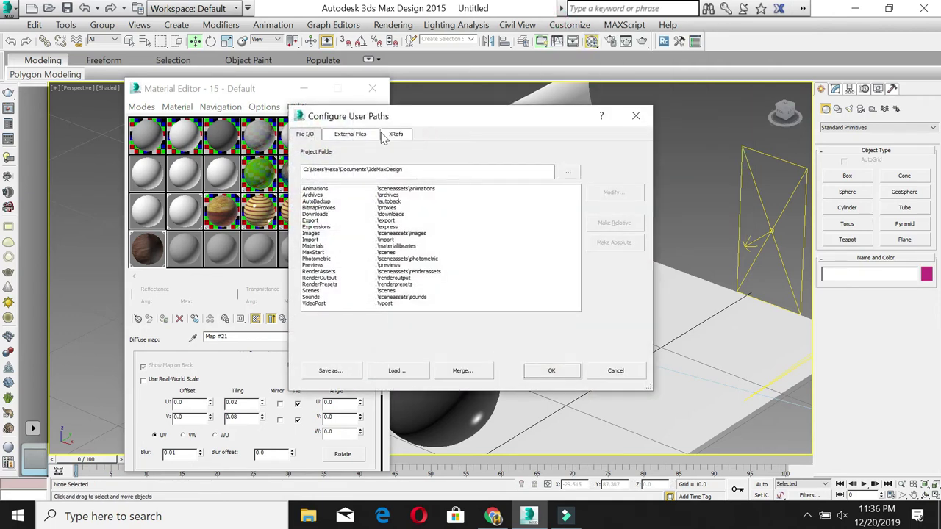
click(350, 134)
click(613, 206)
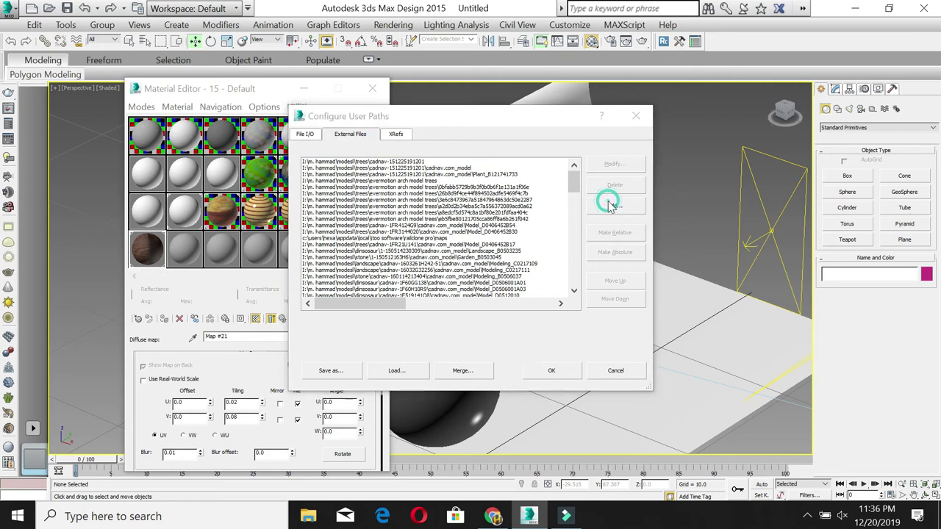
Step: Browse from drive J: into the modesl > material folder
click(483, 44)
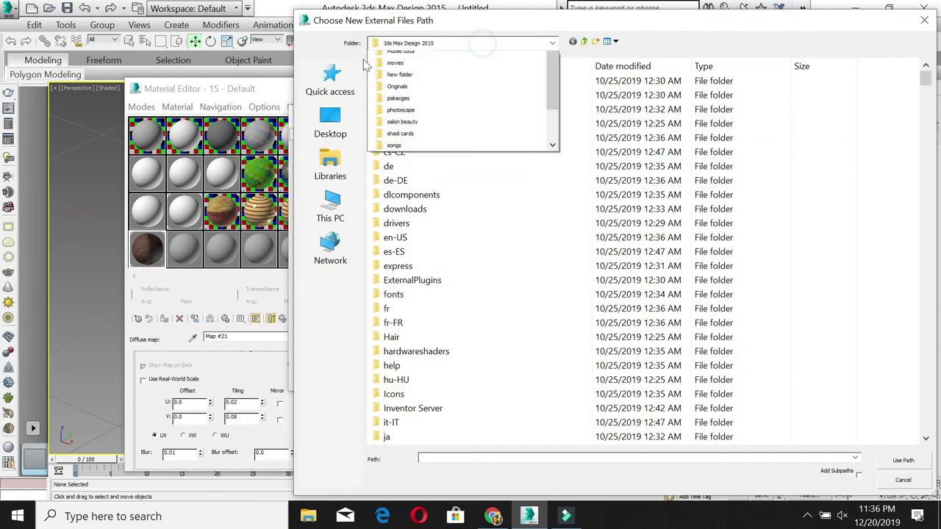
click(409, 117)
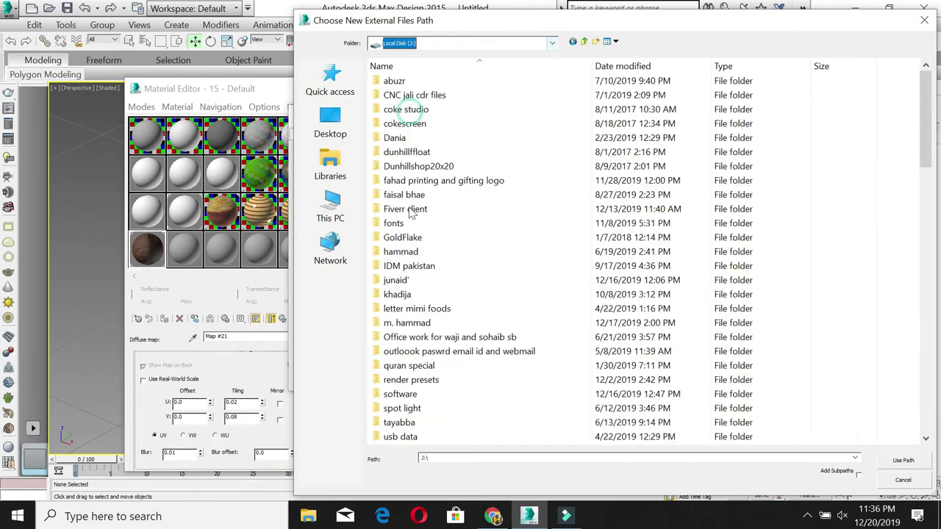
scroll(420, 346, down, 2)
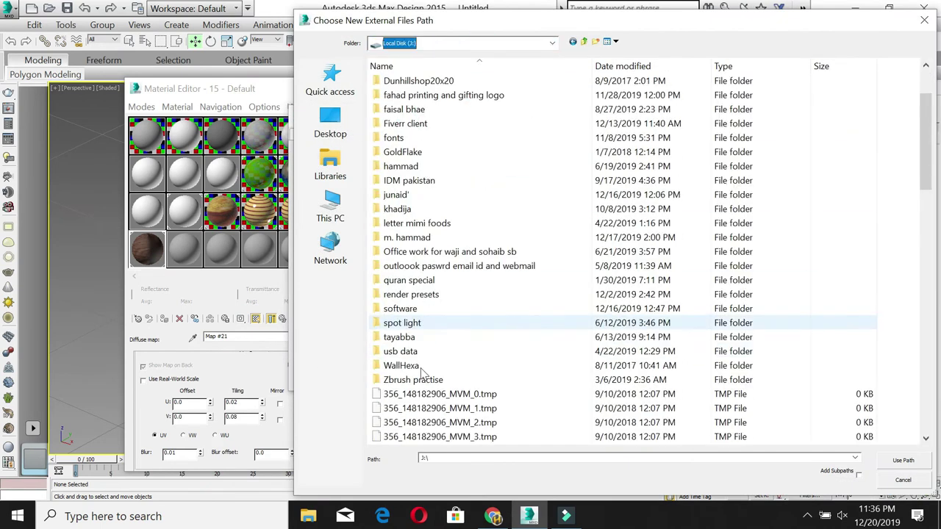
double_click(430, 235)
click(412, 323)
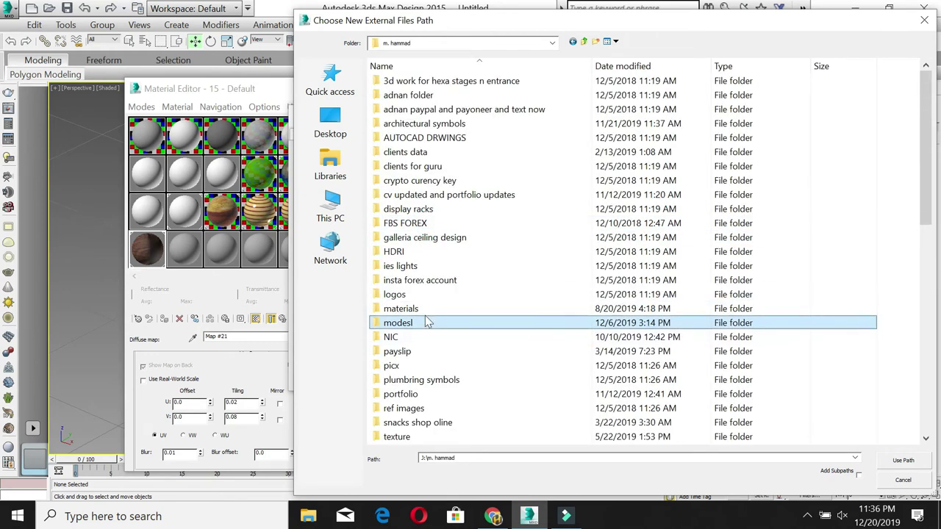
double_click(425, 321)
key(m)
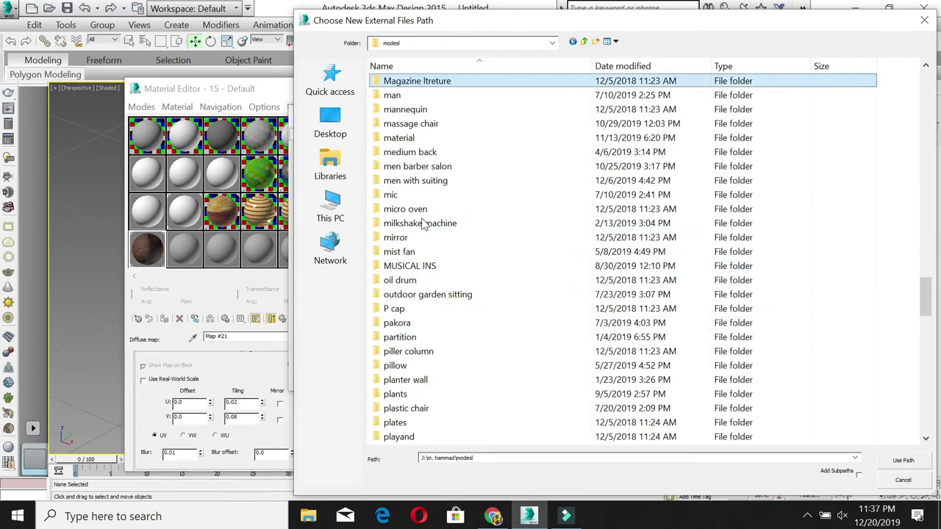
click(412, 138)
double_click(416, 142)
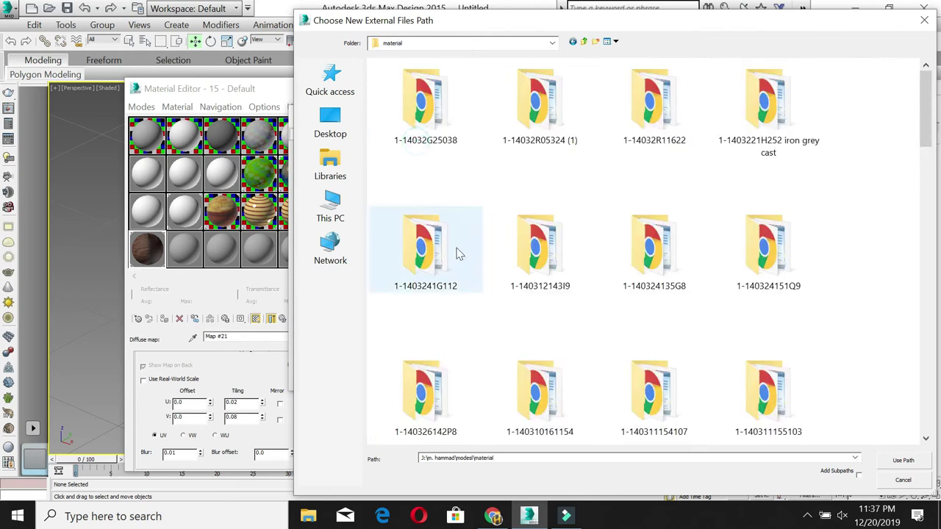
scroll(478, 287, down, 5)
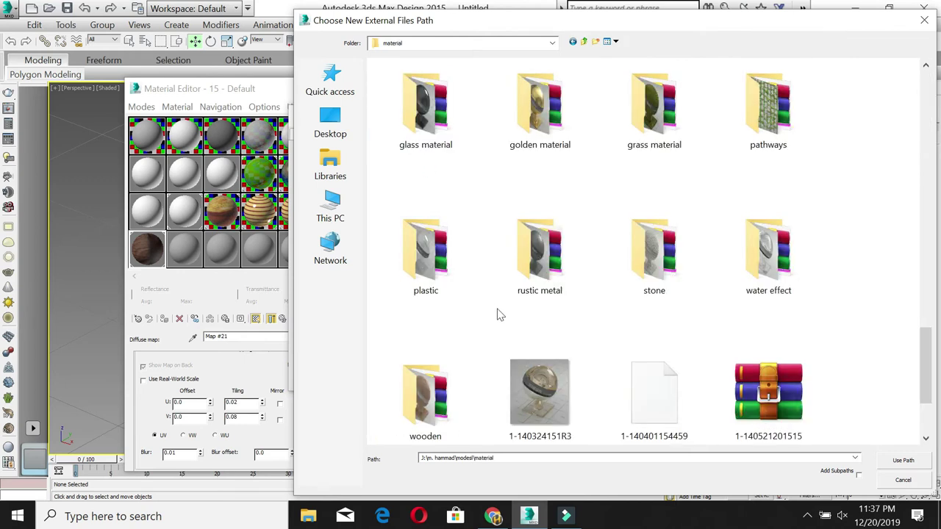
double_click(425, 397)
double_click(419, 82)
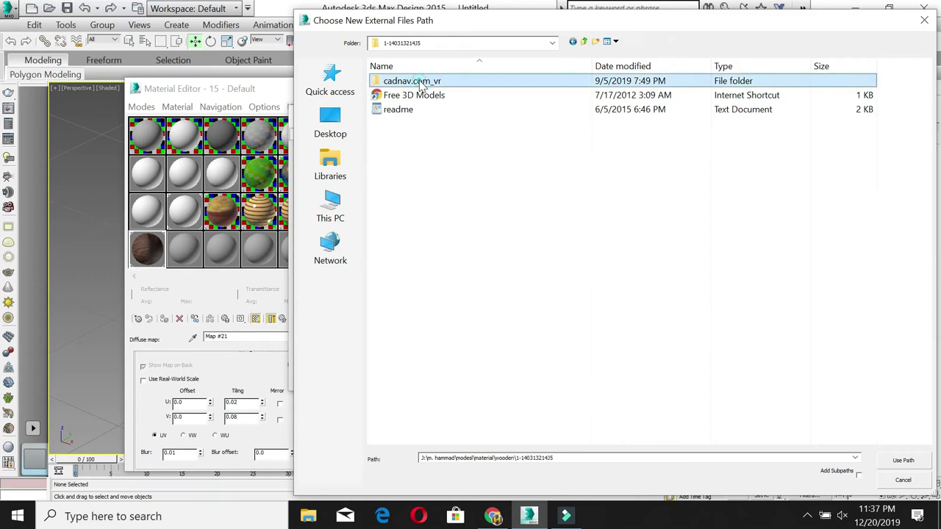
double_click(423, 82)
double_click(422, 82)
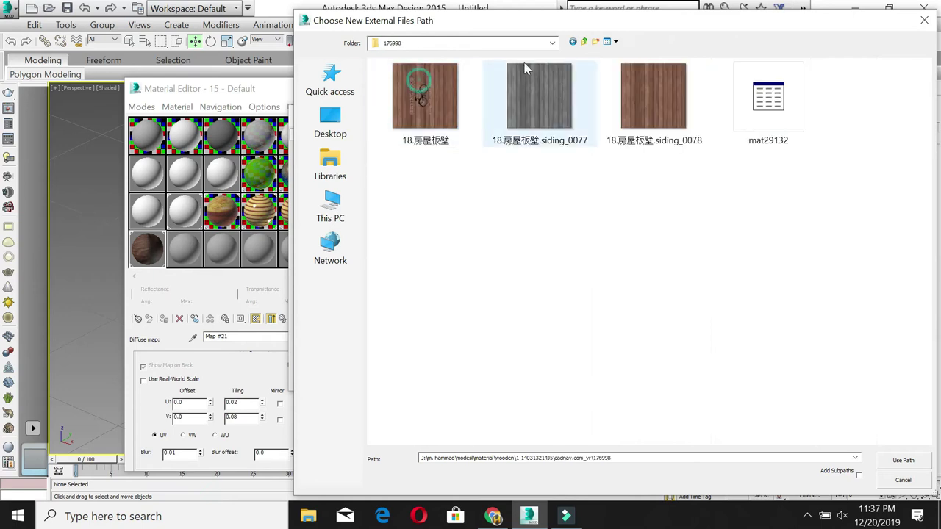
Step: Add folder 176998 with subpaths as an external path and keep it despite invalid entries
click(575, 43)
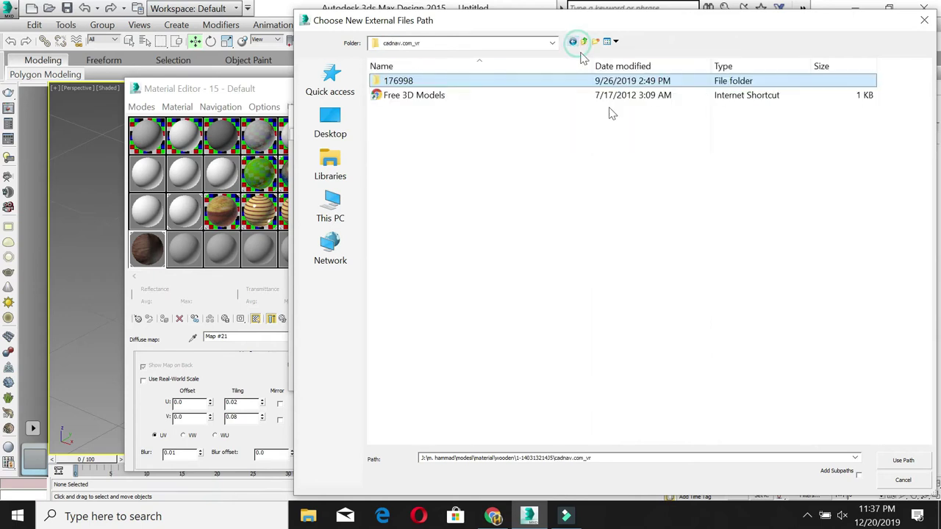
click(857, 475)
click(897, 462)
click(902, 462)
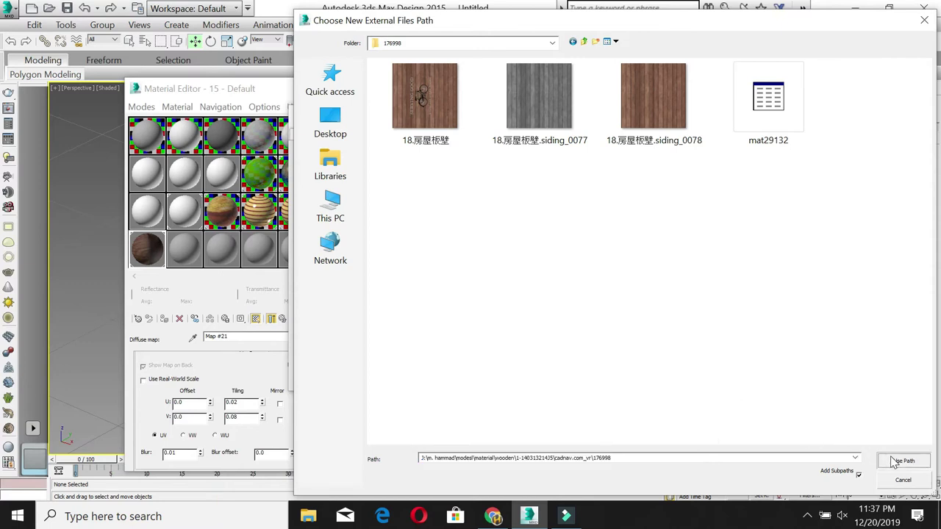
click(570, 372)
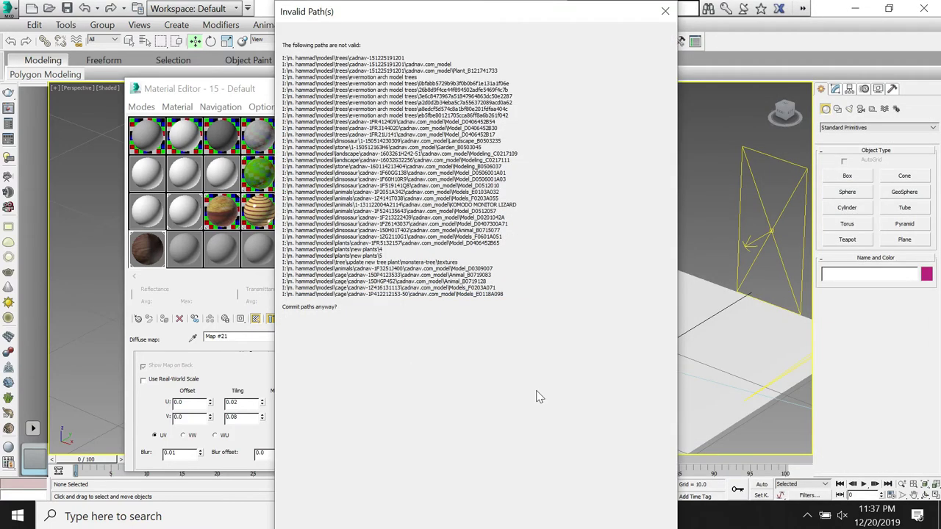
key(Return)
click(188, 250)
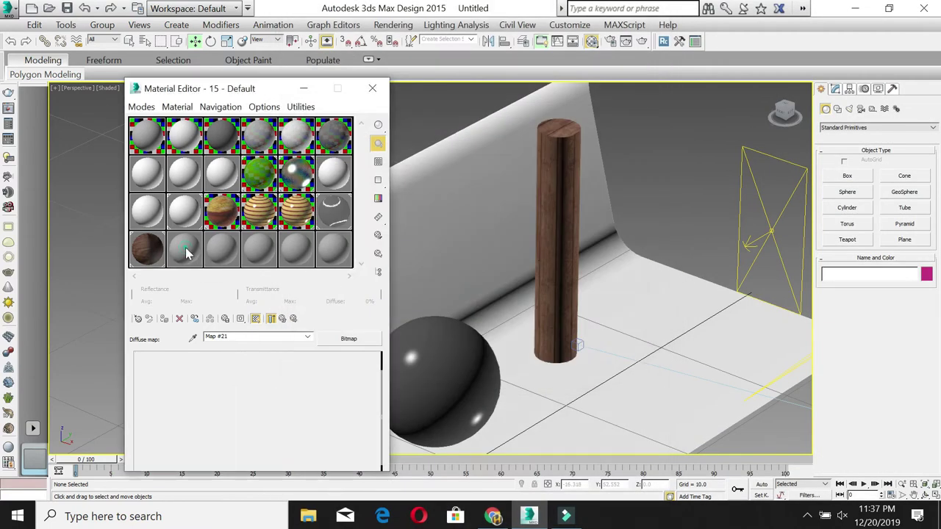
Step: Start opening a material library file and browse into J:'s modesl folder
click(137, 319)
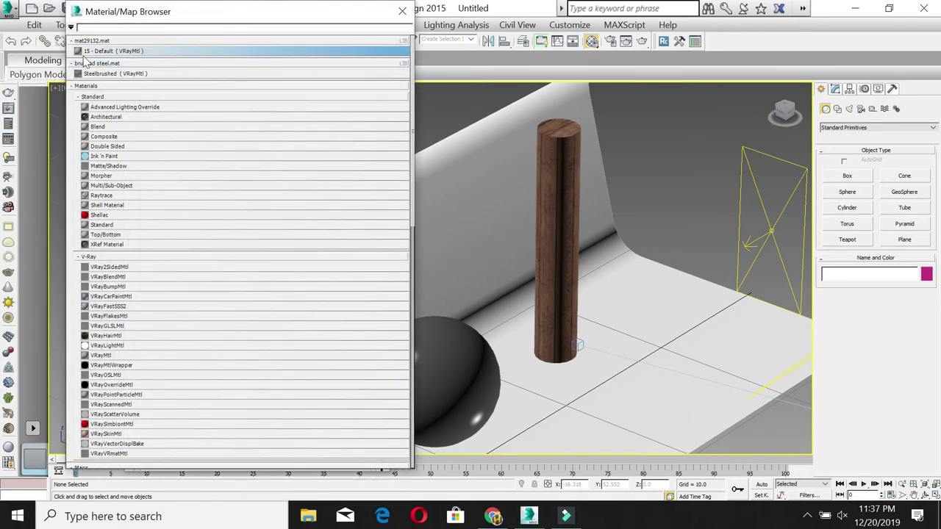
click(70, 27)
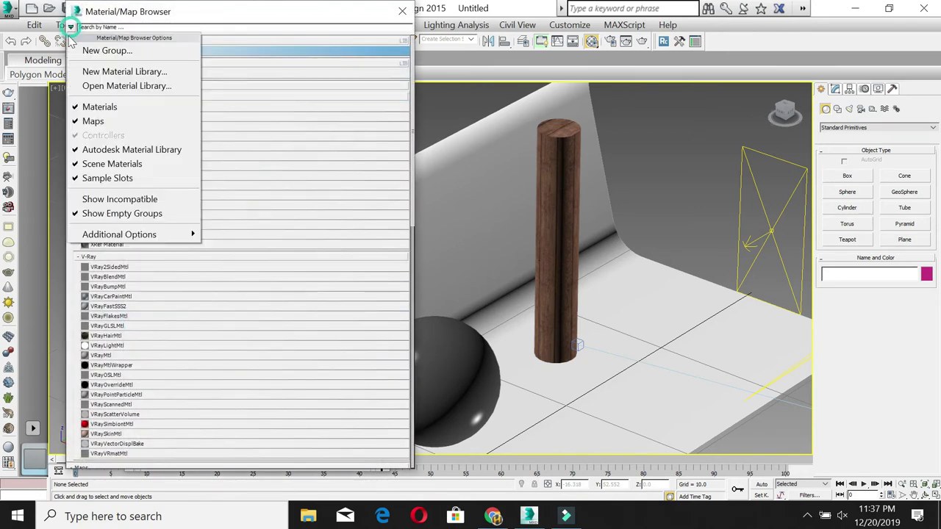
click(80, 85)
click(206, 46)
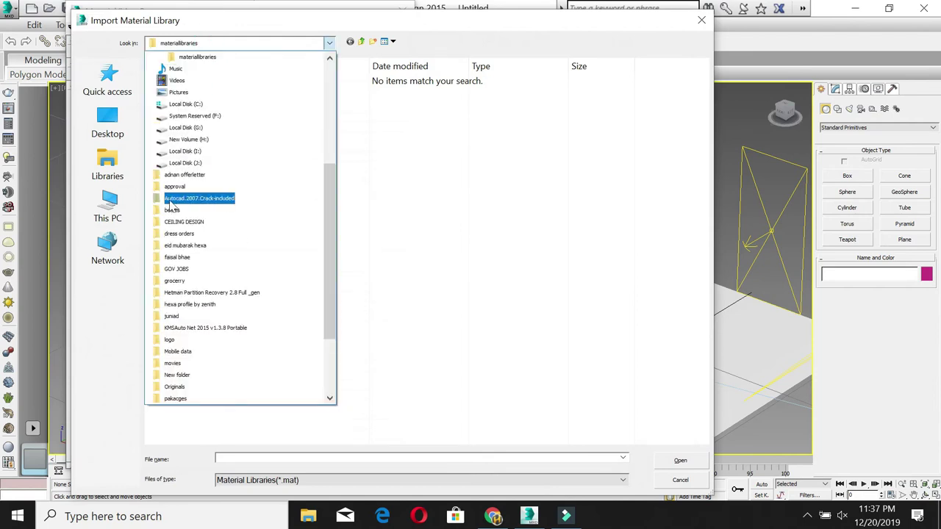
click(177, 166)
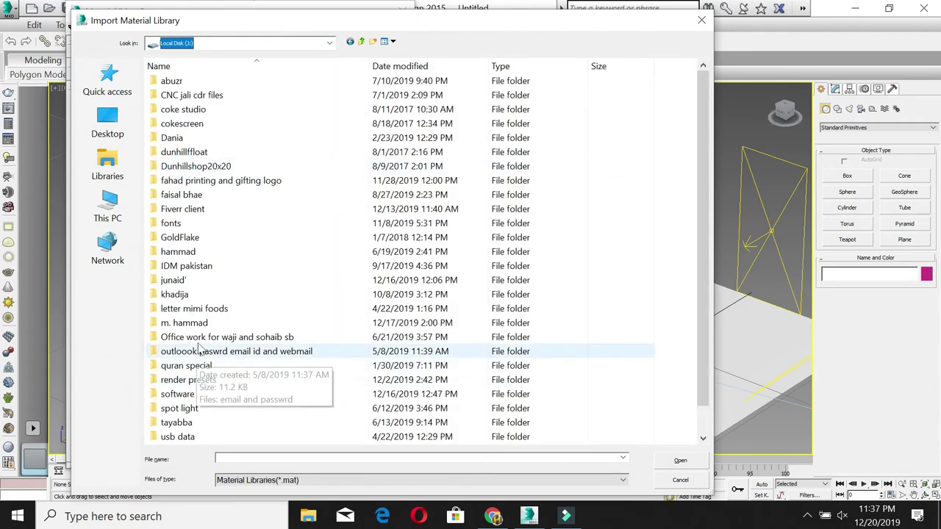
double_click(193, 323)
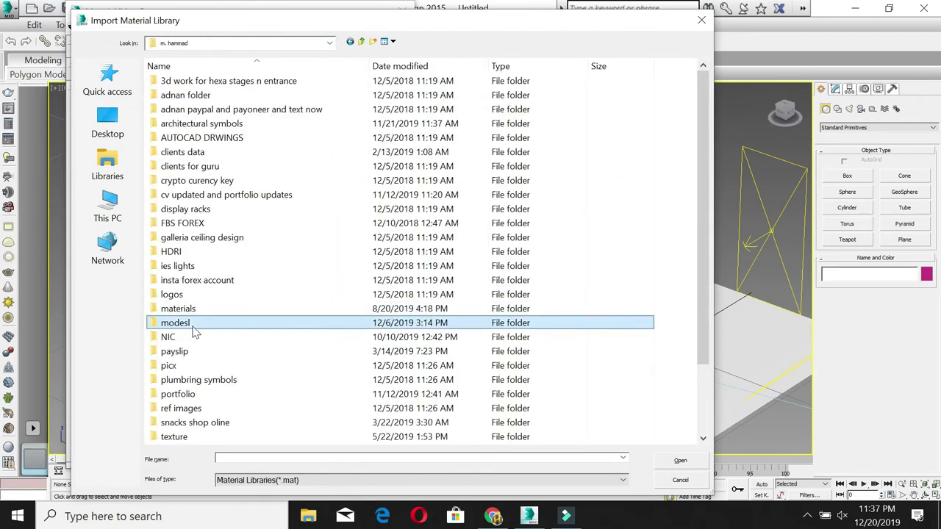
double_click(199, 325)
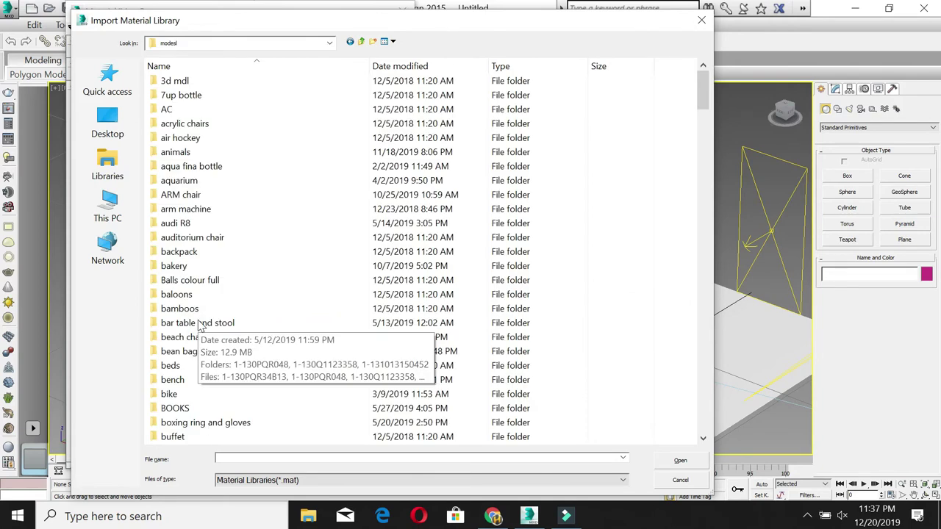
Step: Load the mat29132 library from material > wooden > … > cadnav.com_vr > 176998
text(mat)
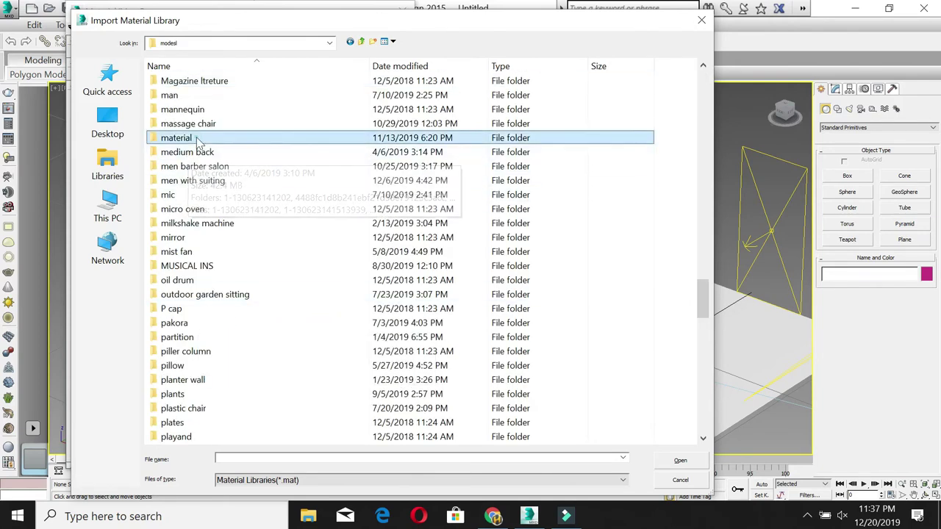
key(Return)
text(w)
double_click(202, 398)
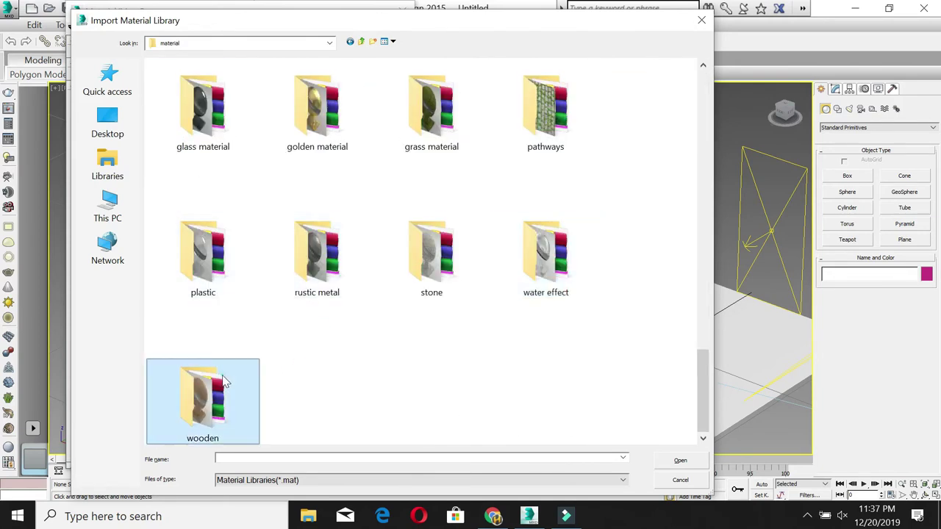
double_click(220, 81)
double_click(223, 81)
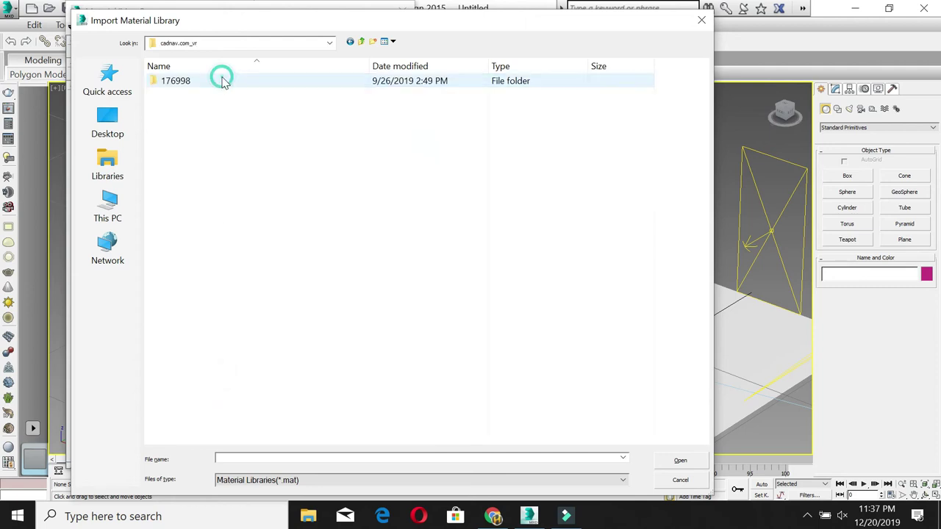
double_click(202, 83)
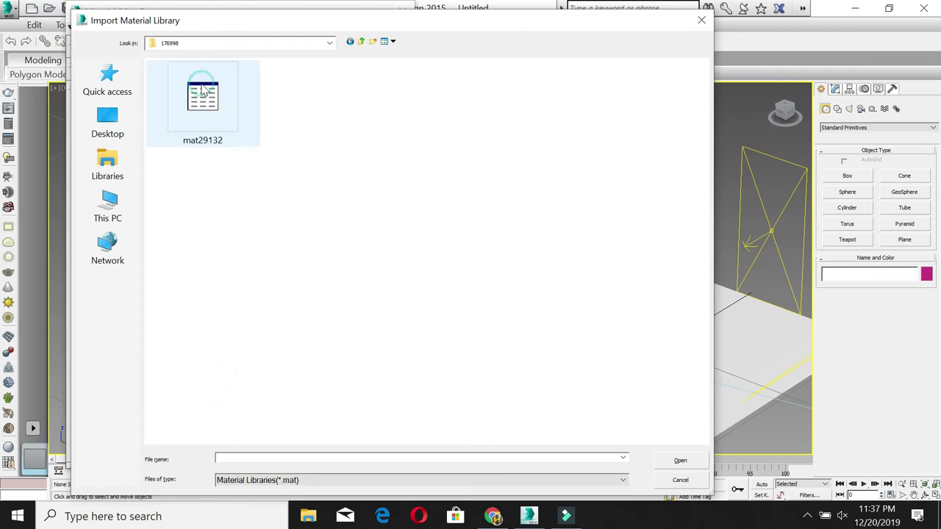
double_click(200, 92)
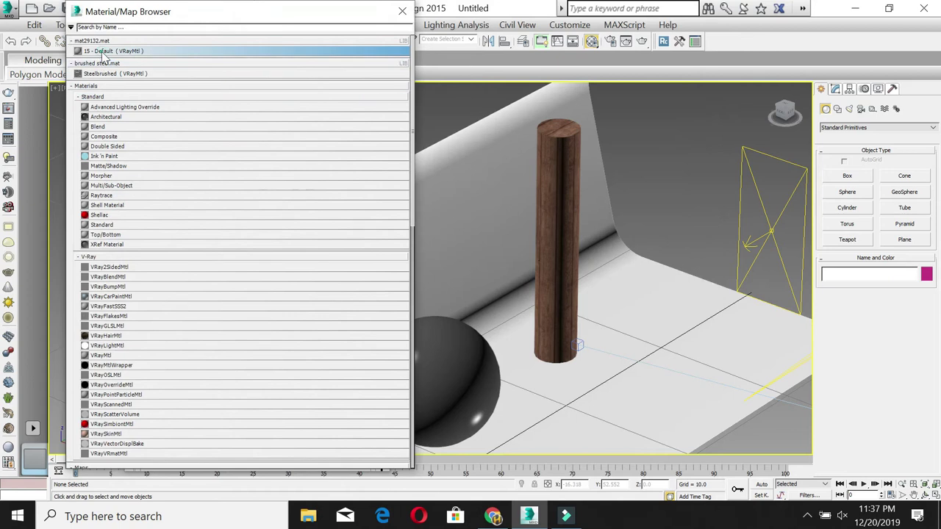
Step: Assign 15 - Default to the cylinder, renaming the new material to keep both
key(m)
double_click(104, 51)
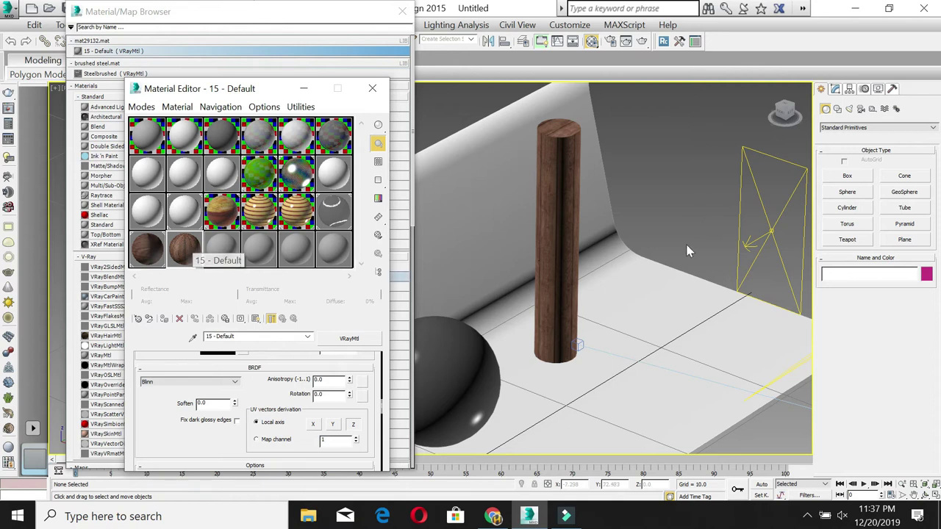
click(563, 164)
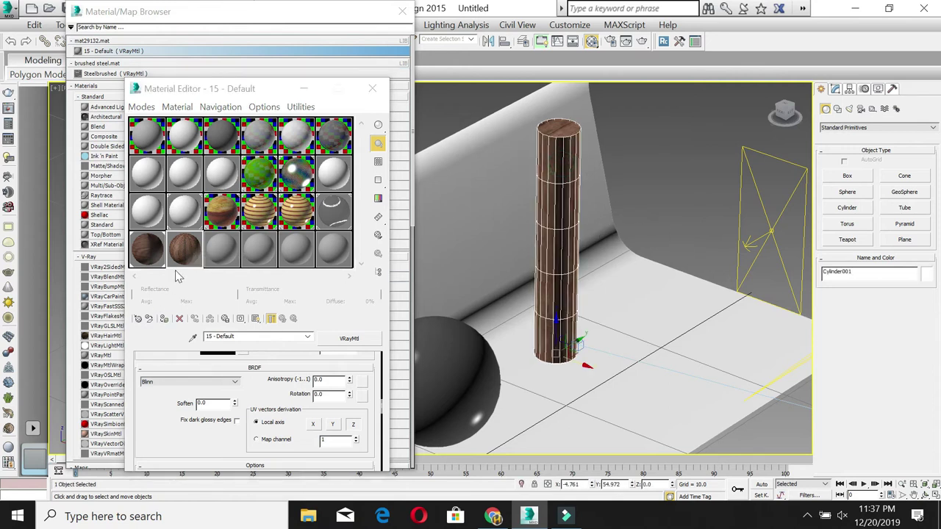
click(672, 234)
click(568, 319)
click(655, 296)
click(637, 200)
click(556, 204)
click(176, 253)
click(164, 320)
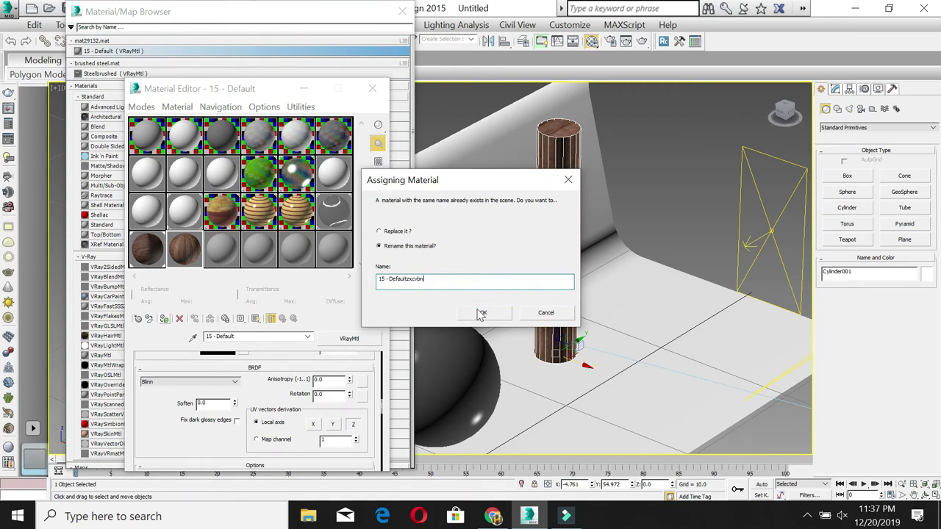
click(481, 314)
Step: Create a tall box, Box001, to the right of the cylinder
scroll(553, 151, up, 5)
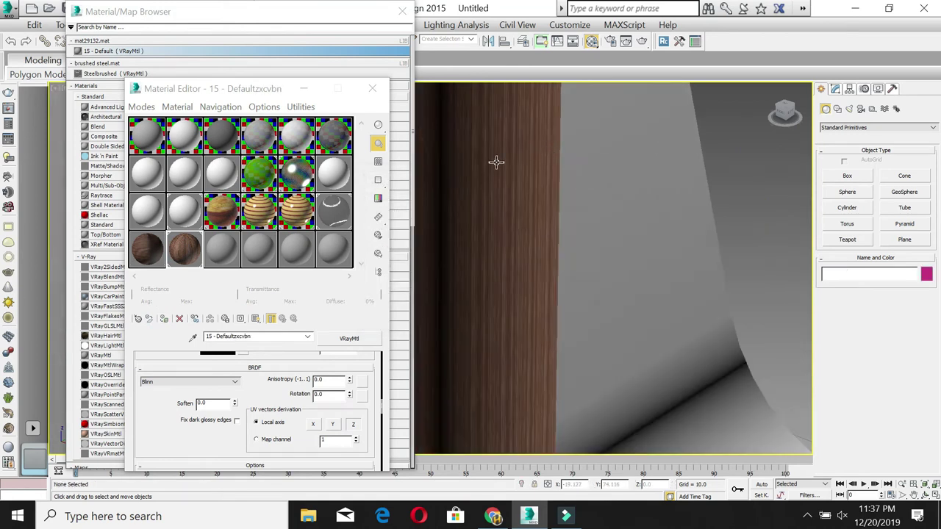
scroll(496, 162, down, 3)
scroll(556, 250, down, 3)
click(875, 175)
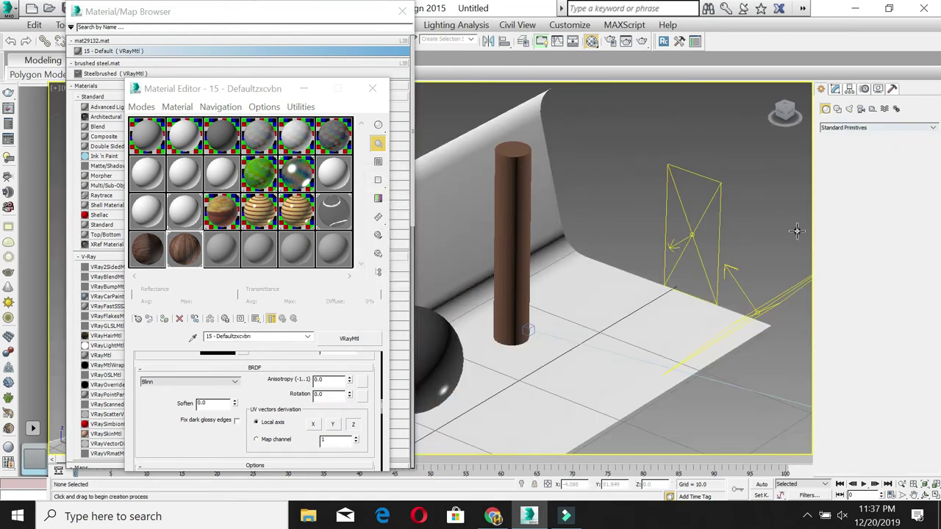
drag(576, 347, 673, 386)
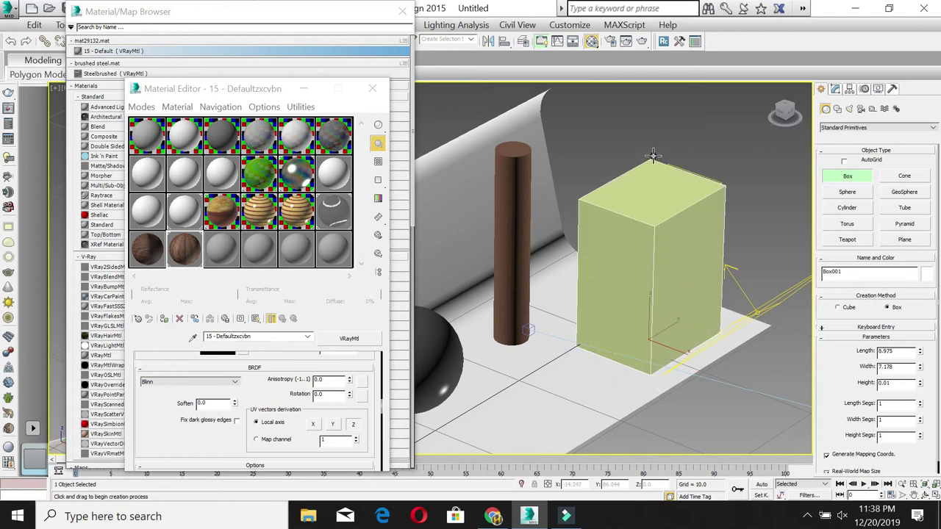
click(651, 147)
right_click(661, 256)
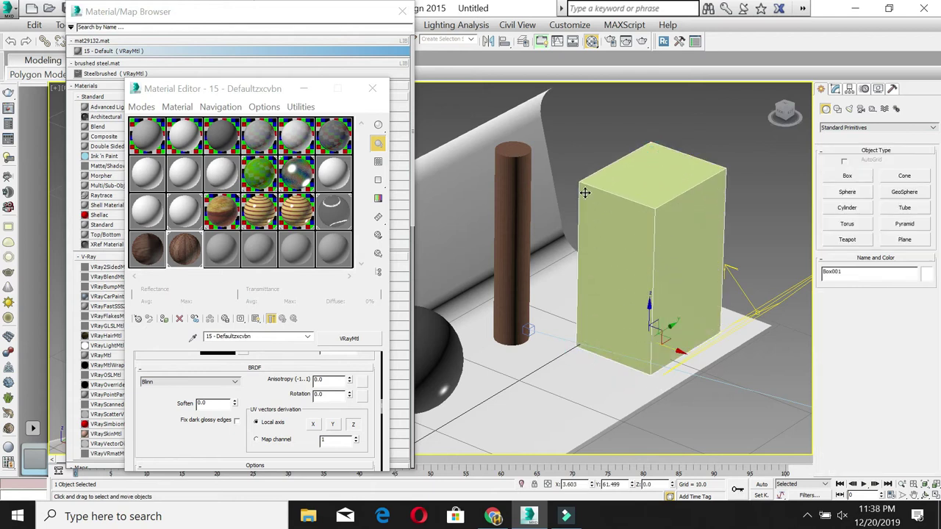
click(237, 261)
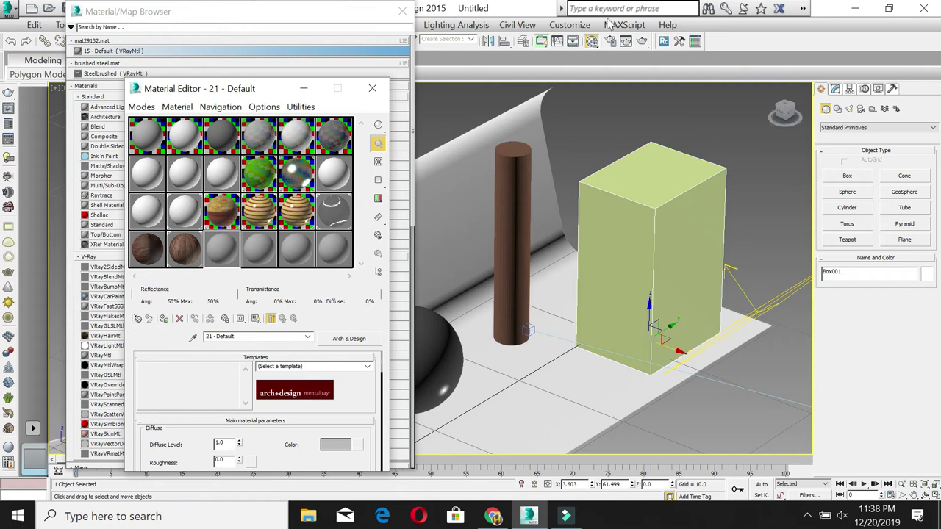
Step: Start adding an External Files user path and browse into J:'s modesl folder
click(570, 25)
click(610, 163)
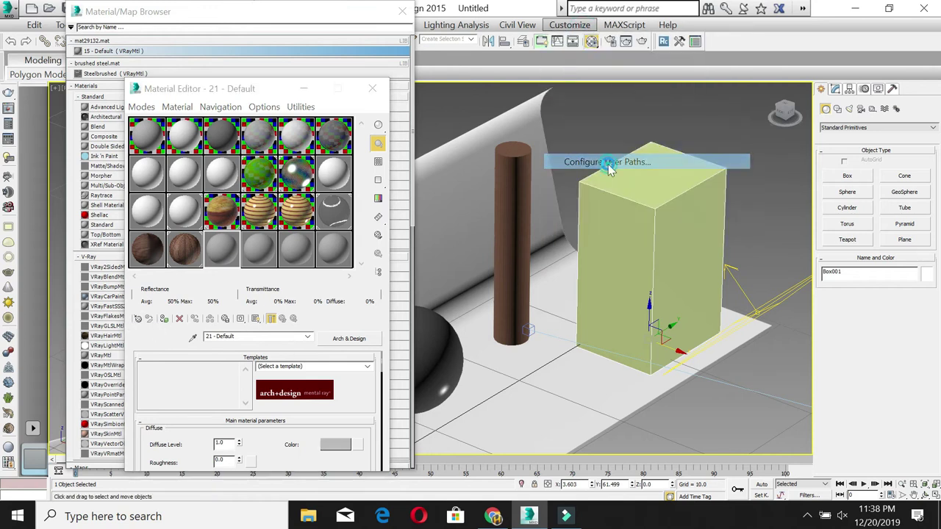
click(347, 136)
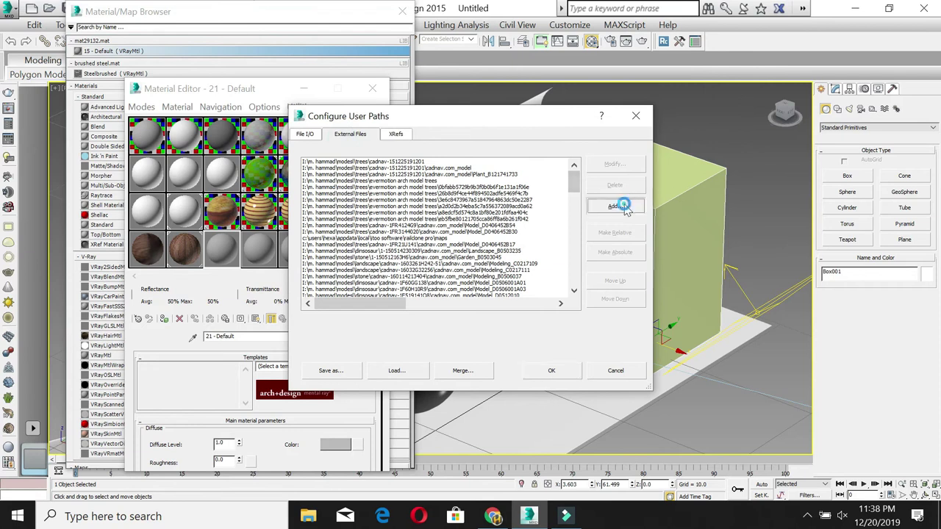
click(624, 208)
click(448, 43)
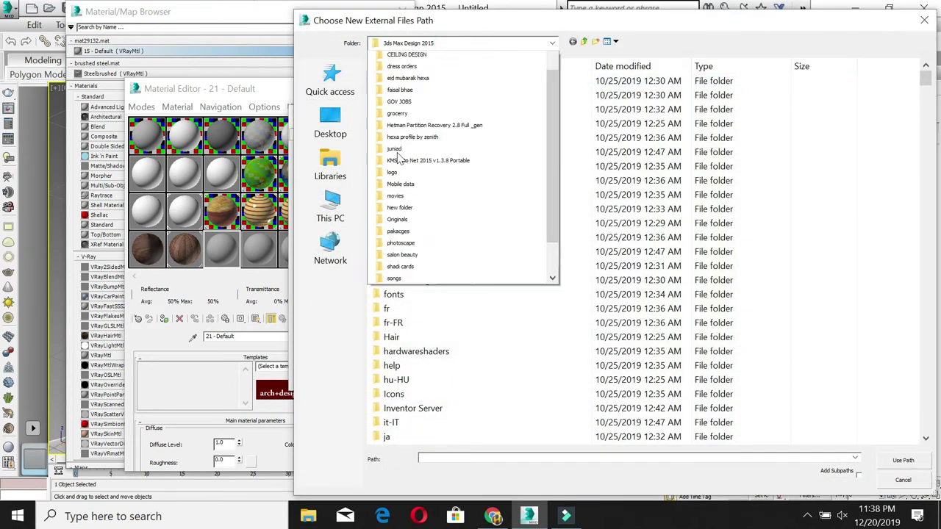
click(414, 118)
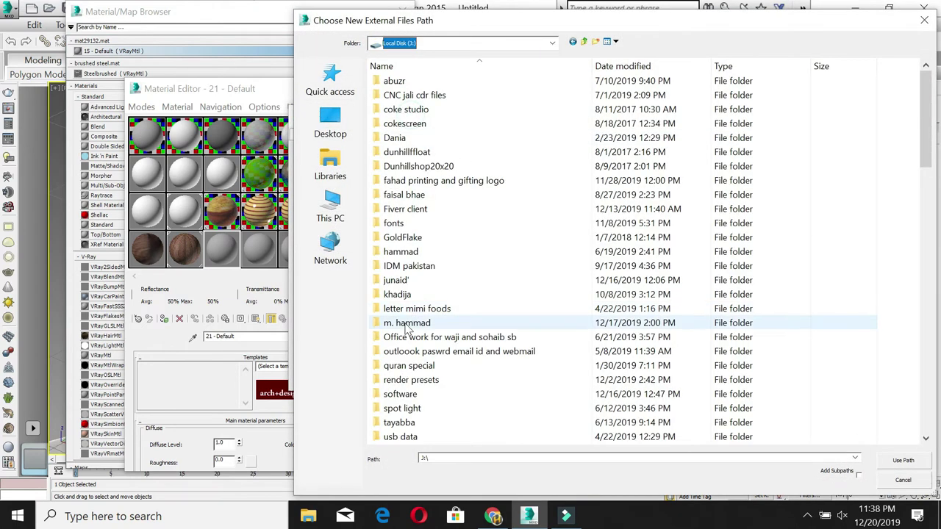
double_click(403, 321)
double_click(406, 326)
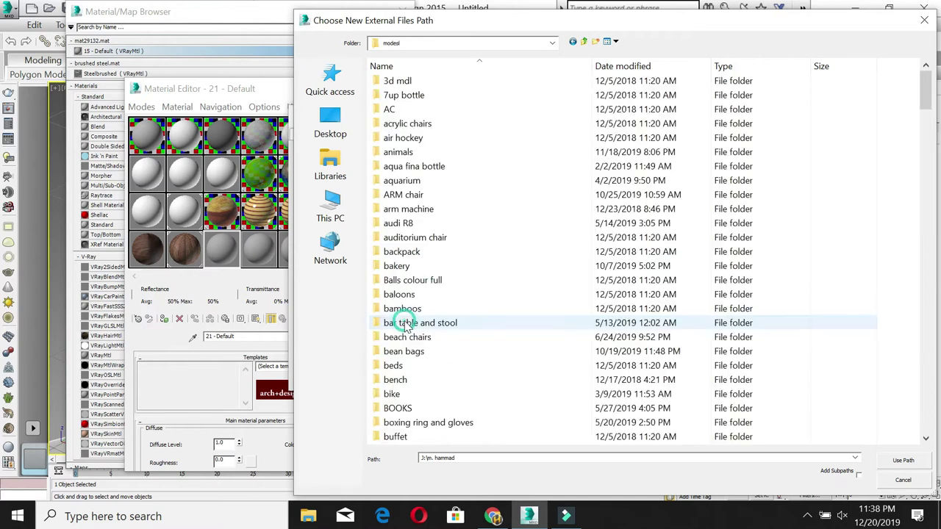
scroll(406, 326, down, 10)
double_click(416, 141)
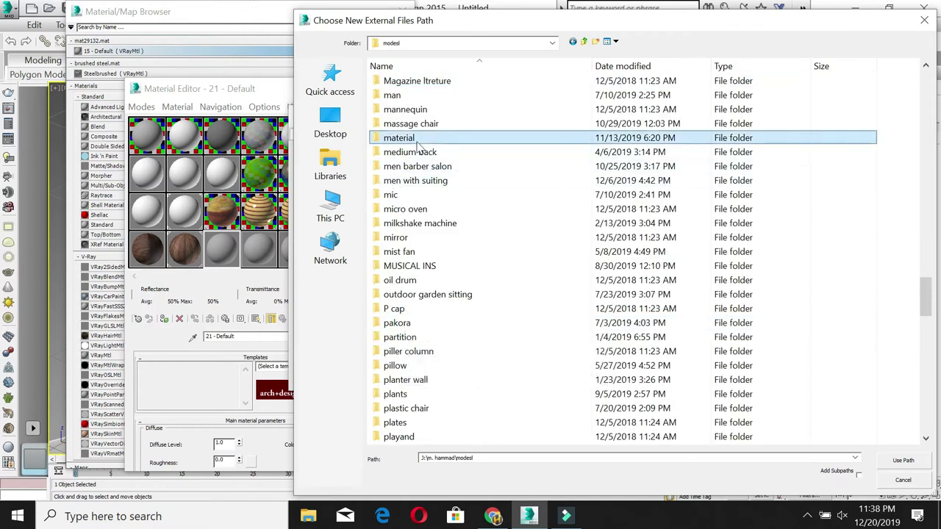
scroll(418, 147, down, 10)
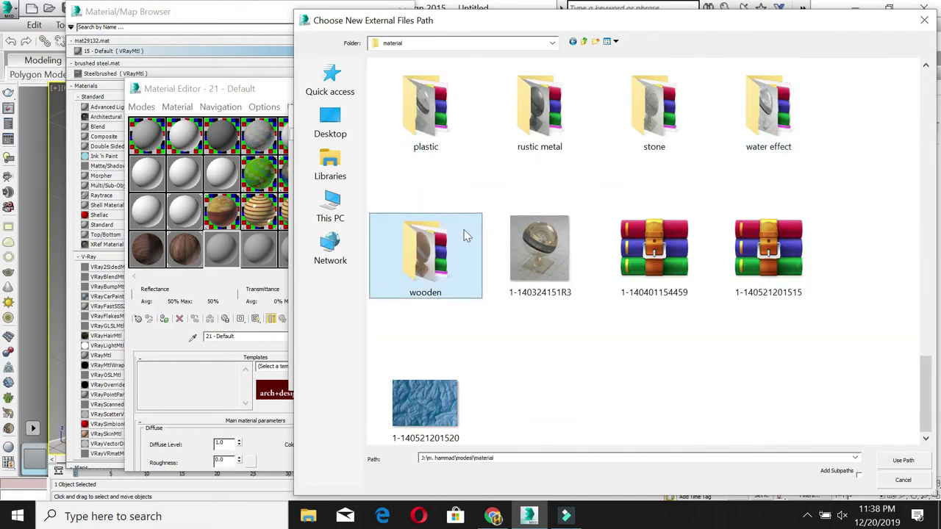
double_click(449, 250)
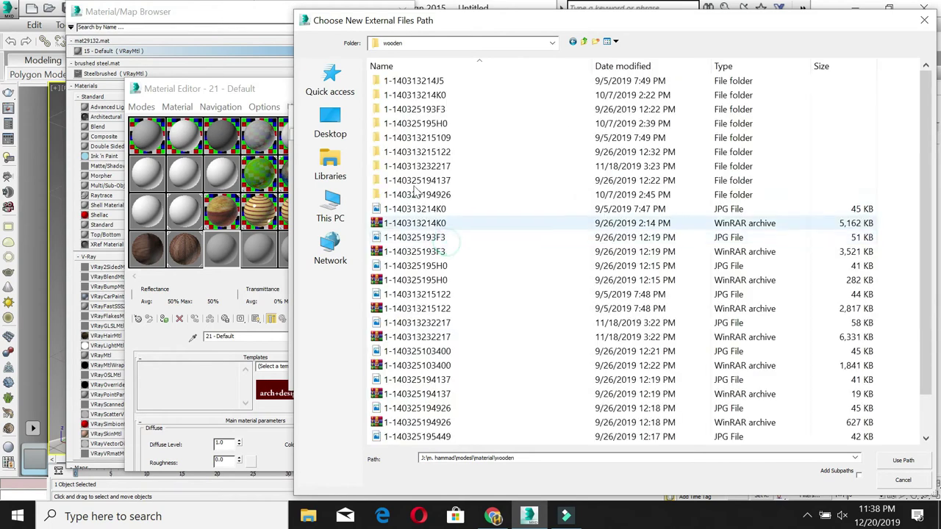
double_click(412, 151)
double_click(416, 80)
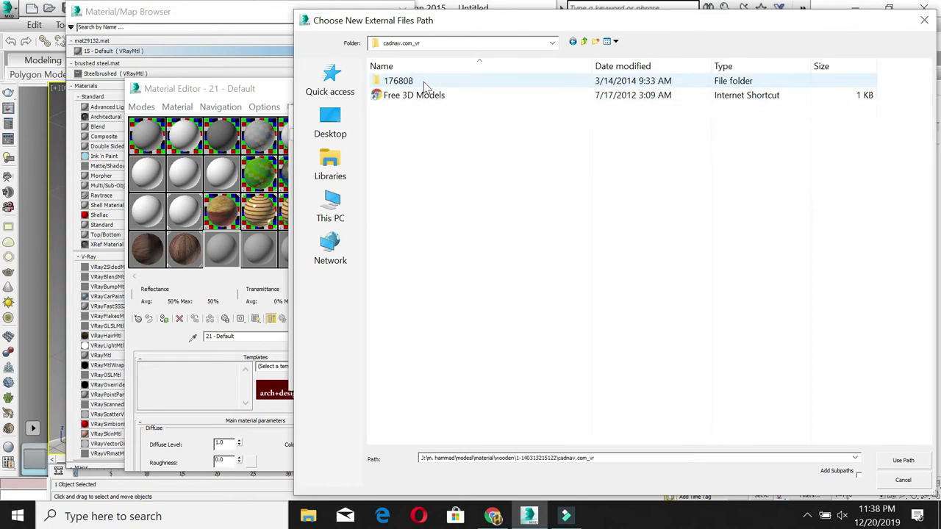
double_click(419, 81)
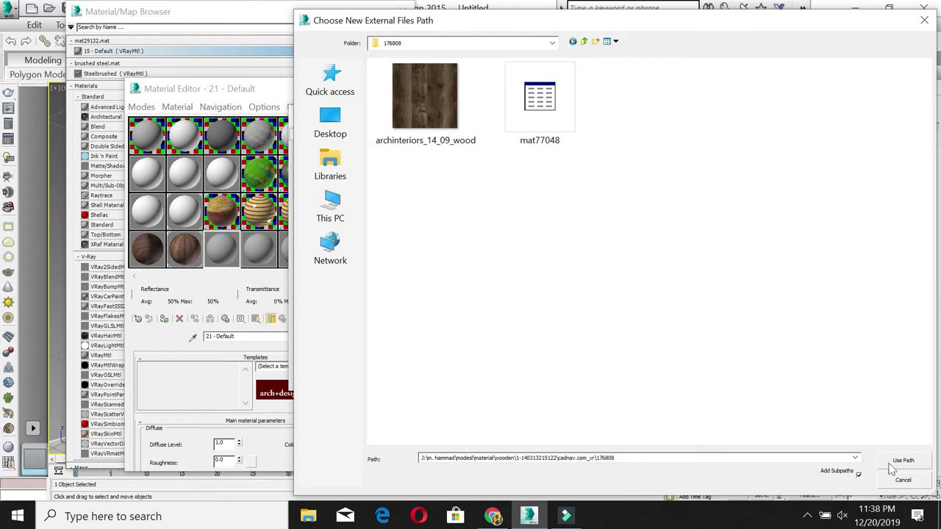
click(905, 461)
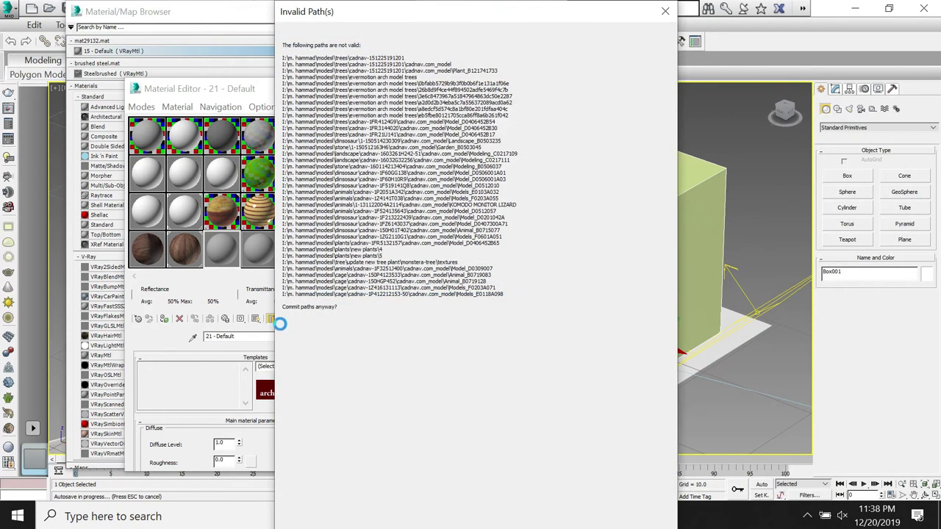
key(Return)
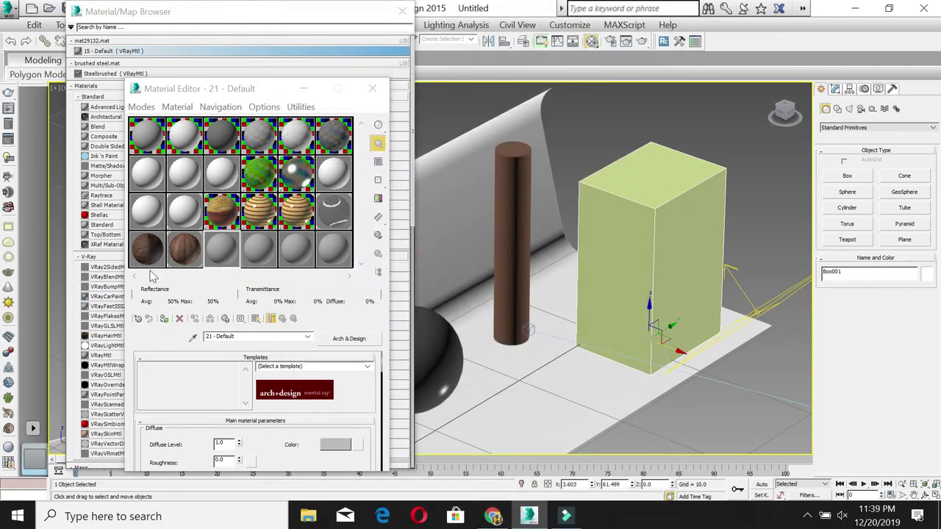
Step: Start opening a material library file and browse into J:'s modesl folder
click(137, 319)
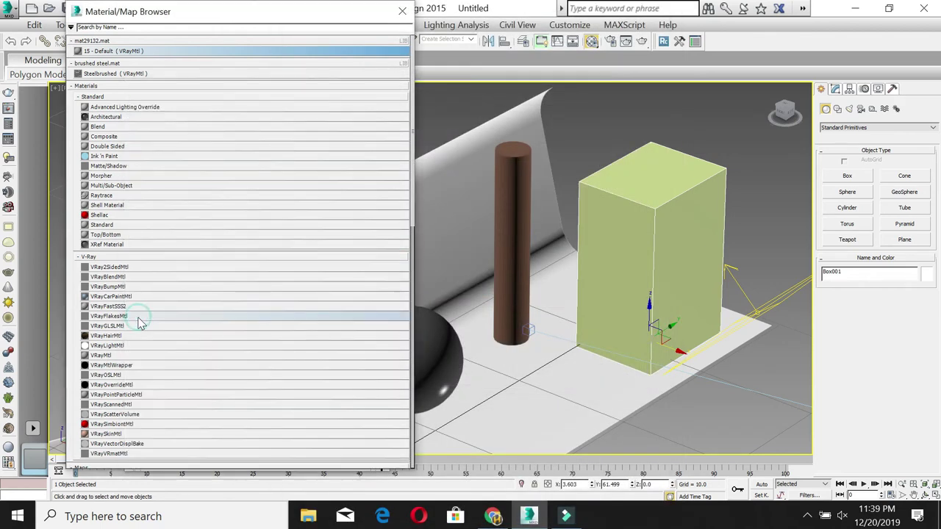
click(71, 27)
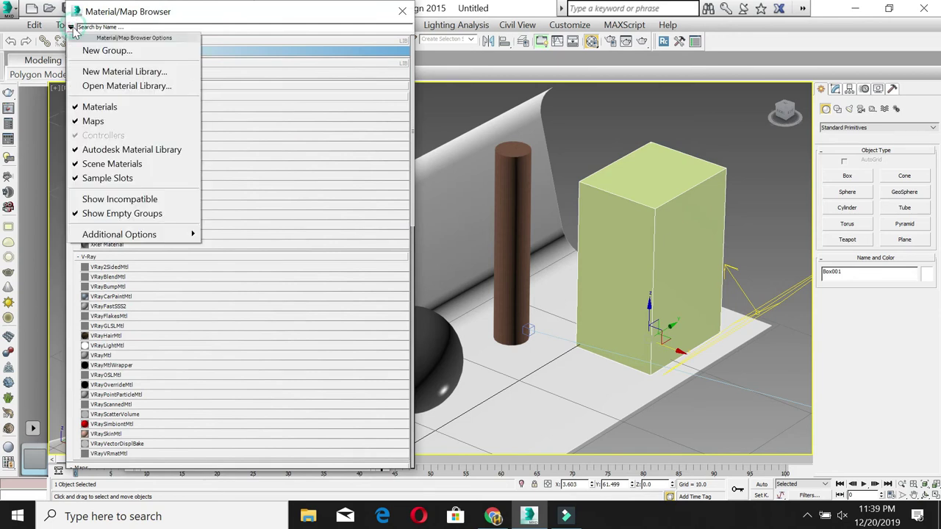
click(97, 83)
click(235, 42)
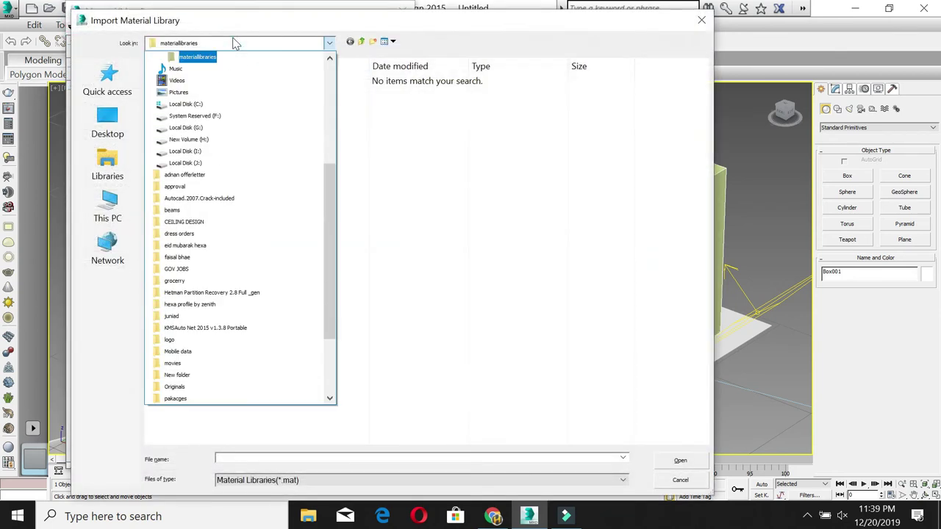
click(195, 164)
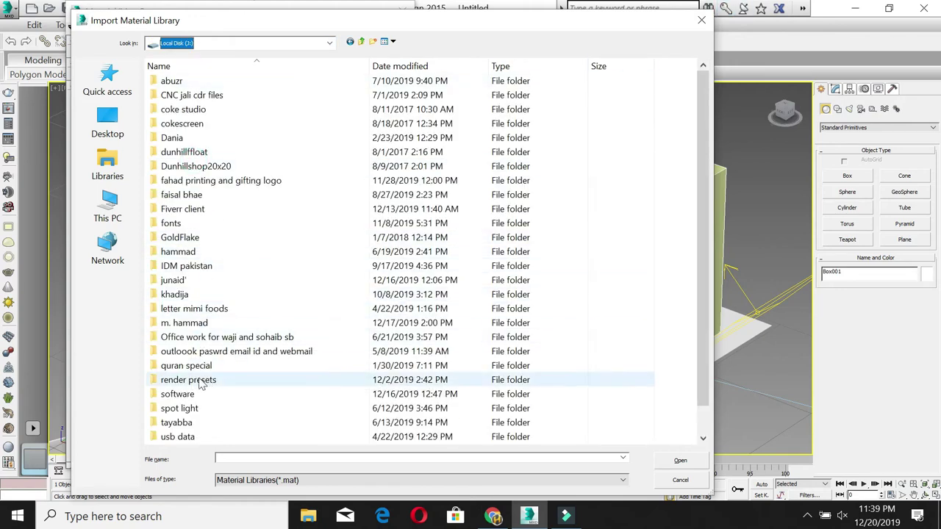
click(188, 324)
double_click(188, 325)
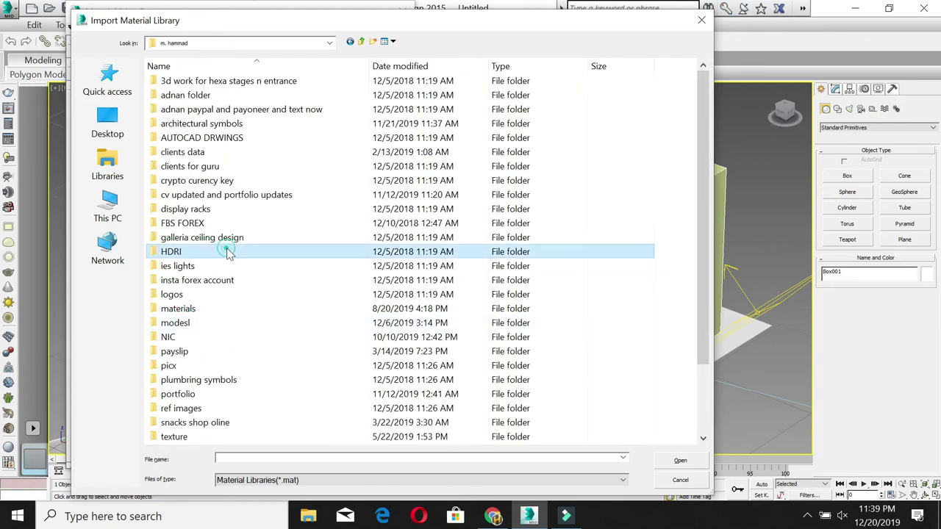
key(m)
key(o)
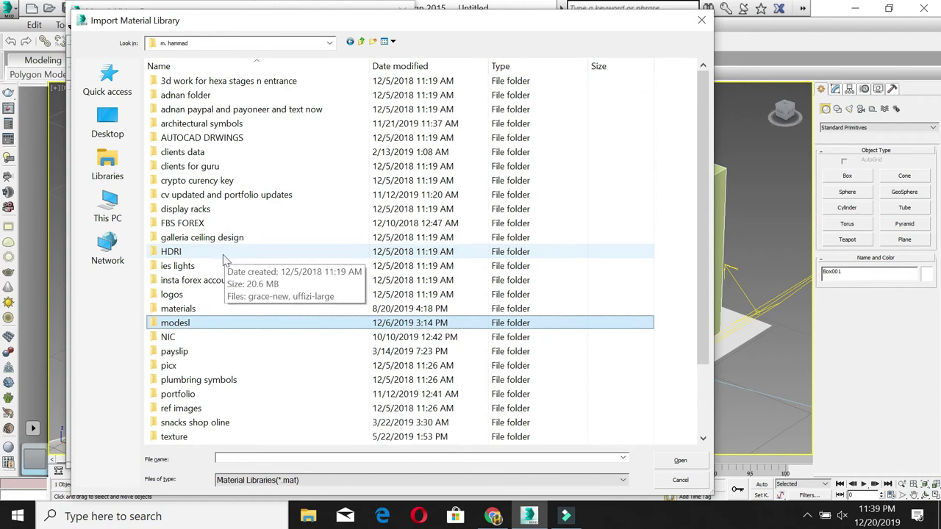
key(Return)
Step: Add the wooden > cadnav.com_vr > 176808 folder as an external path and confirm
text(m)
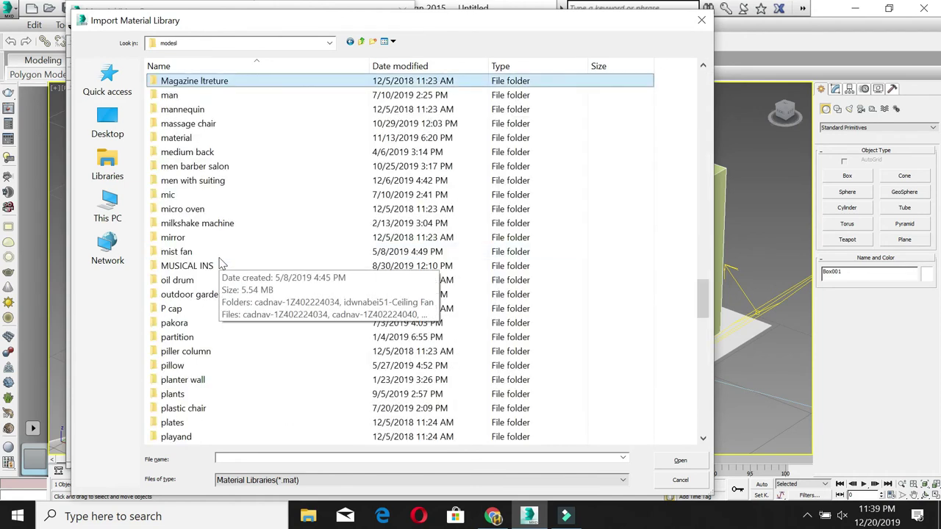
text(at)
double_click(172, 138)
scroll(298, 317, down, 3)
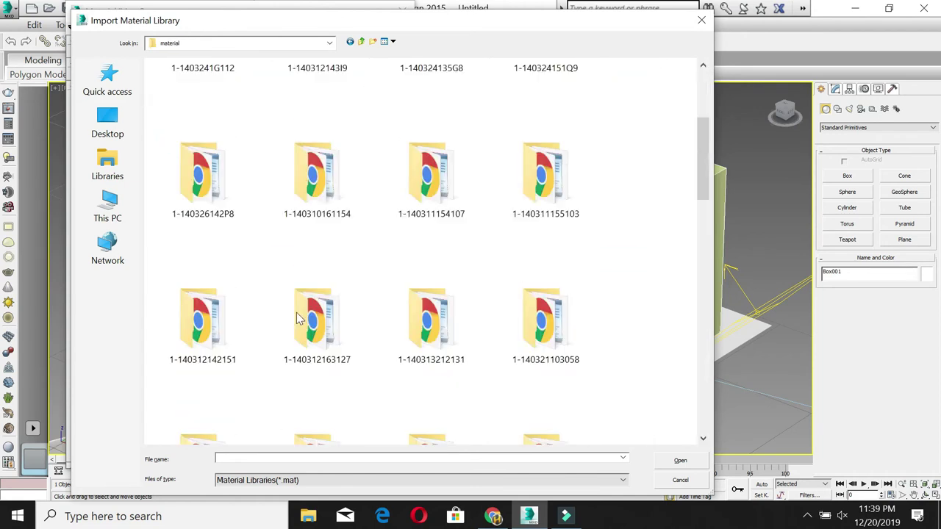
scroll(298, 317, down, 5)
double_click(227, 399)
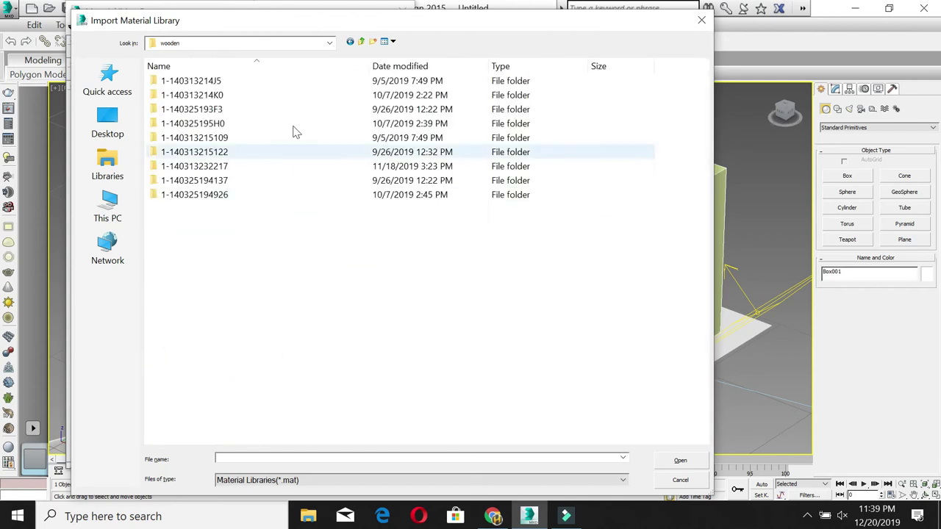
click(393, 42)
click(434, 59)
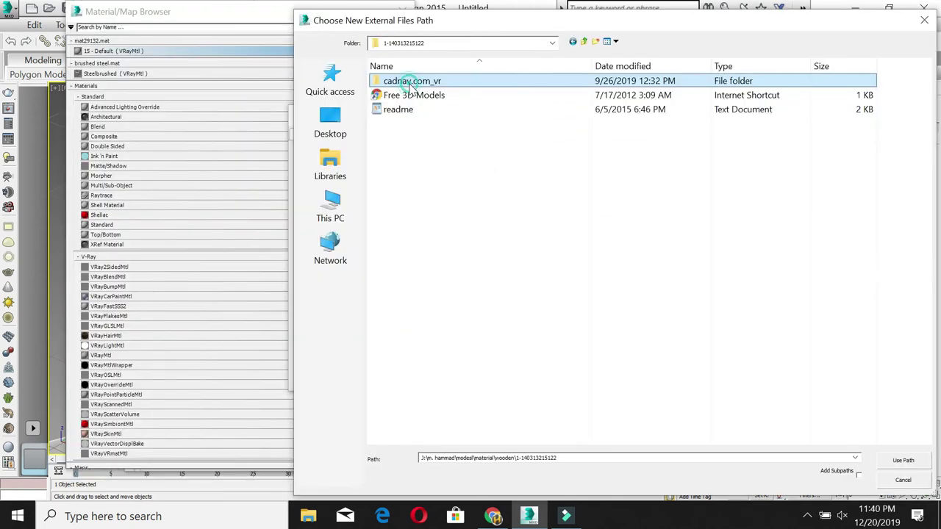
double_click(408, 84)
double_click(408, 79)
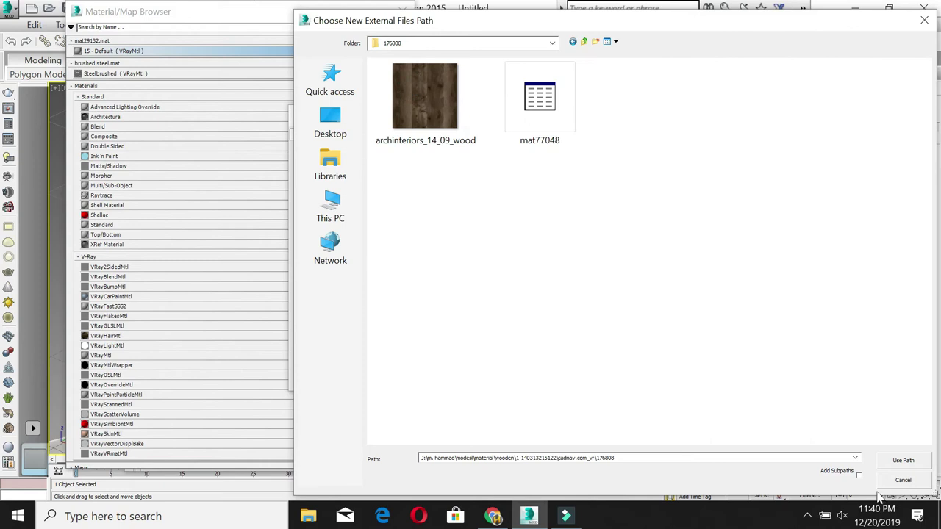
click(903, 460)
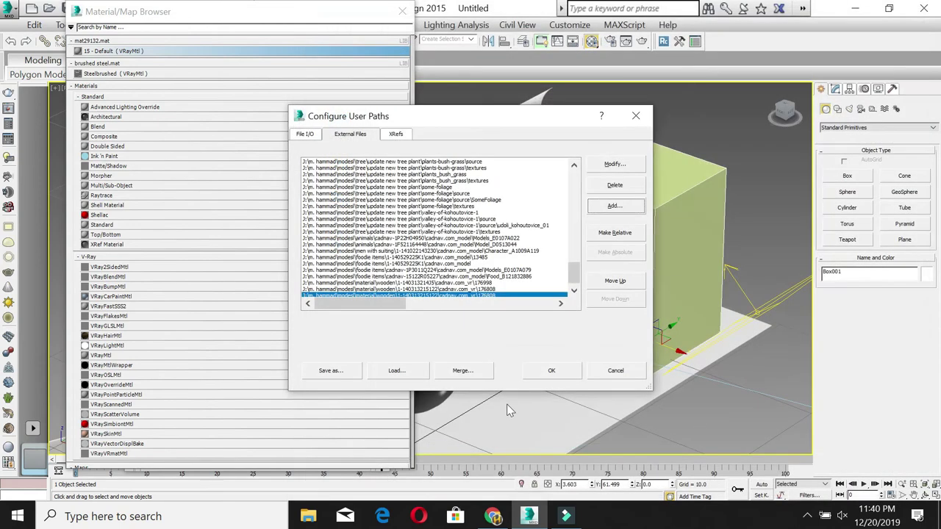
click(550, 368)
Step: Accept the invalid-path warning and browse a new library dialog into J:'s modesl folder
key(Return)
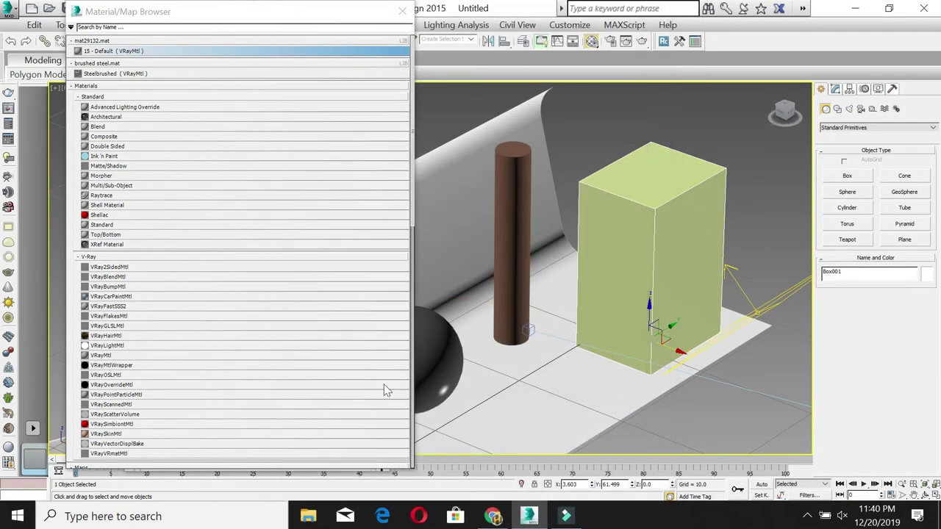
click(70, 27)
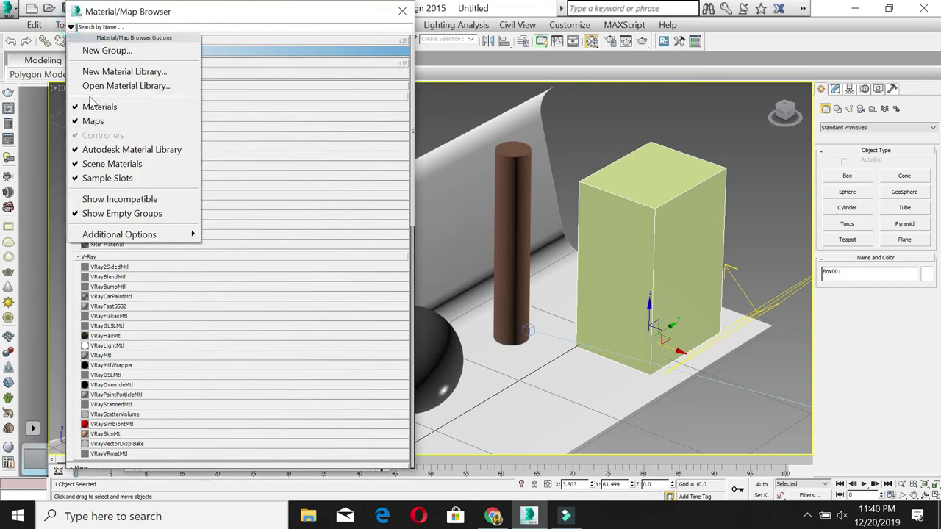
click(126, 85)
click(184, 42)
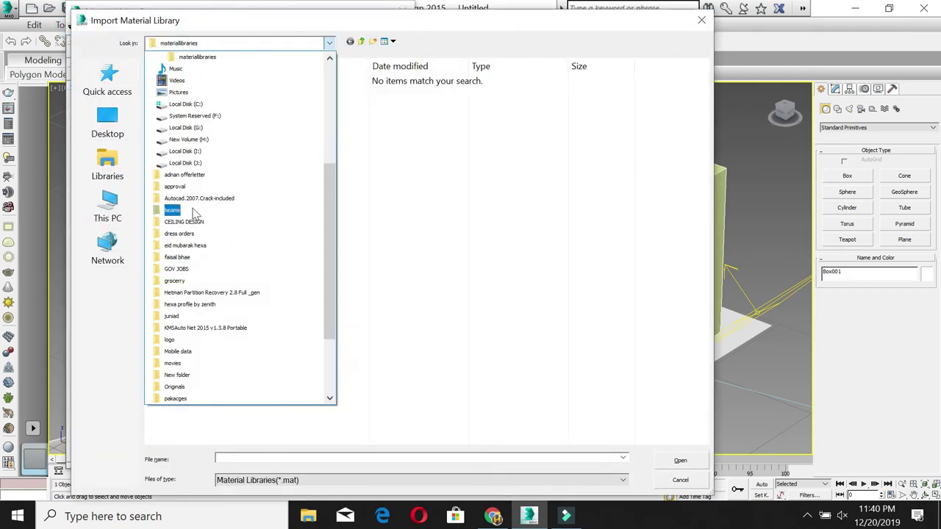
click(188, 165)
double_click(188, 322)
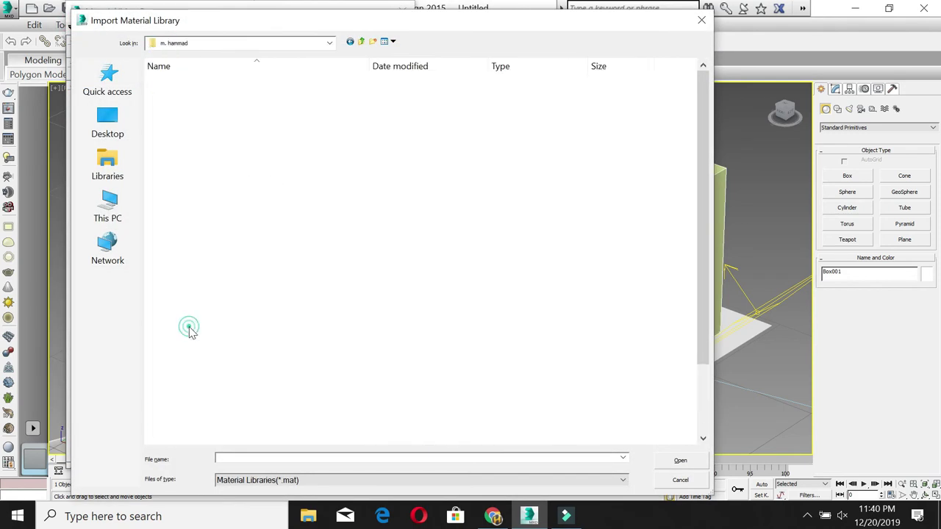
click(189, 327)
double_click(189, 325)
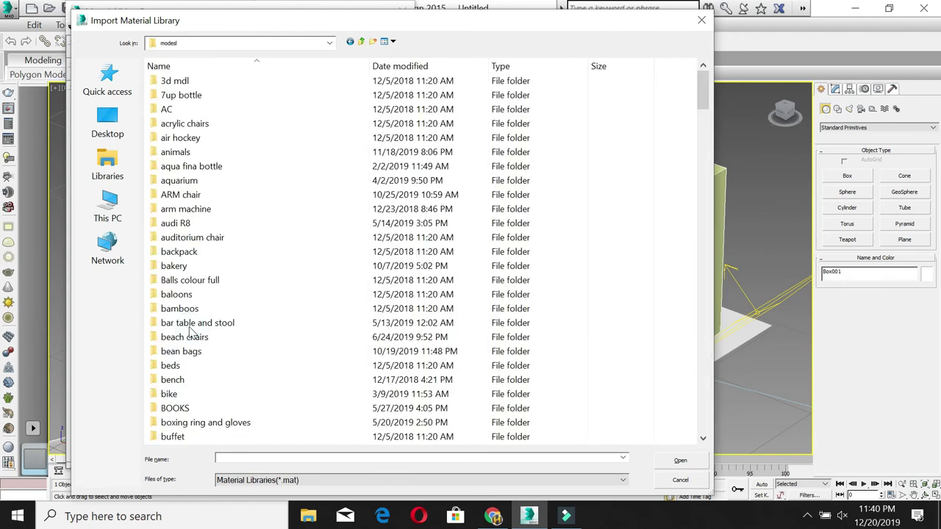
key(m)
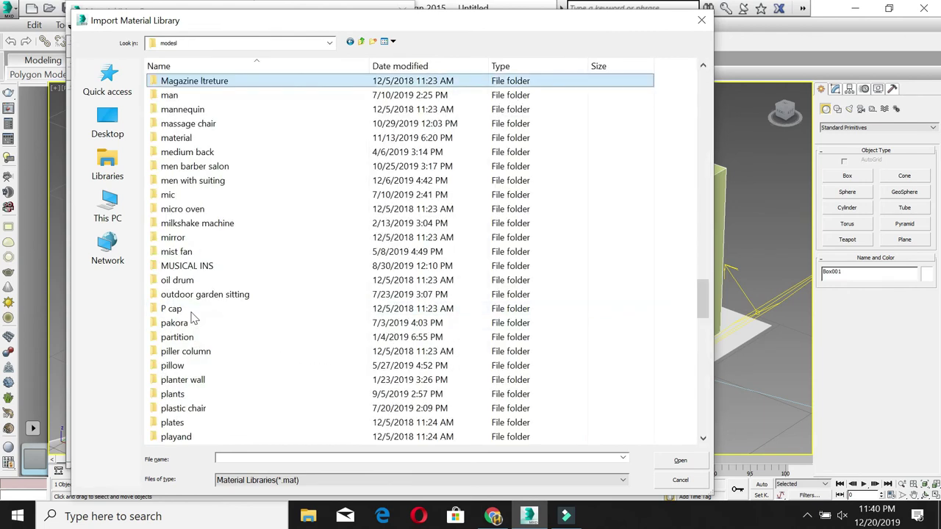
click(180, 137)
double_click(197, 138)
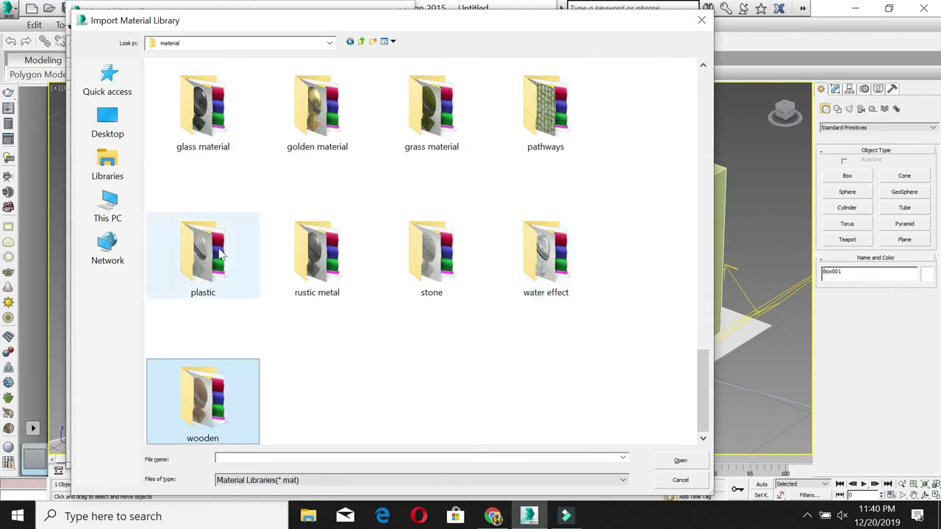
double_click(209, 382)
scroll(357, 311, down, 3)
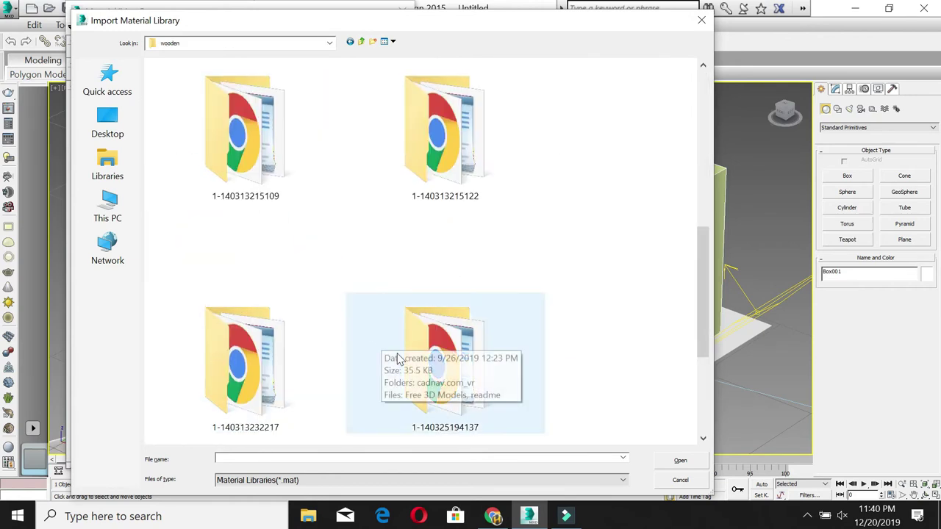
double_click(441, 133)
click(219, 86)
double_click(219, 82)
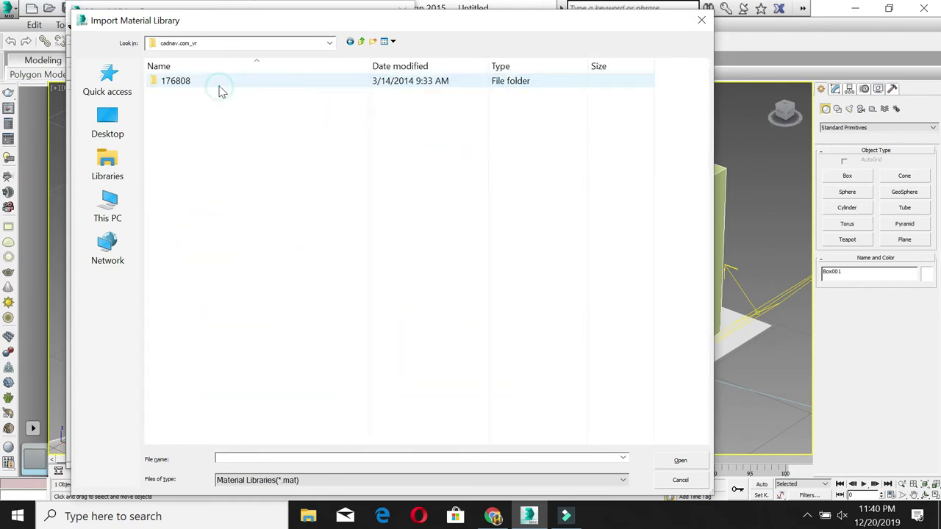
double_click(219, 80)
click(218, 87)
double_click(217, 87)
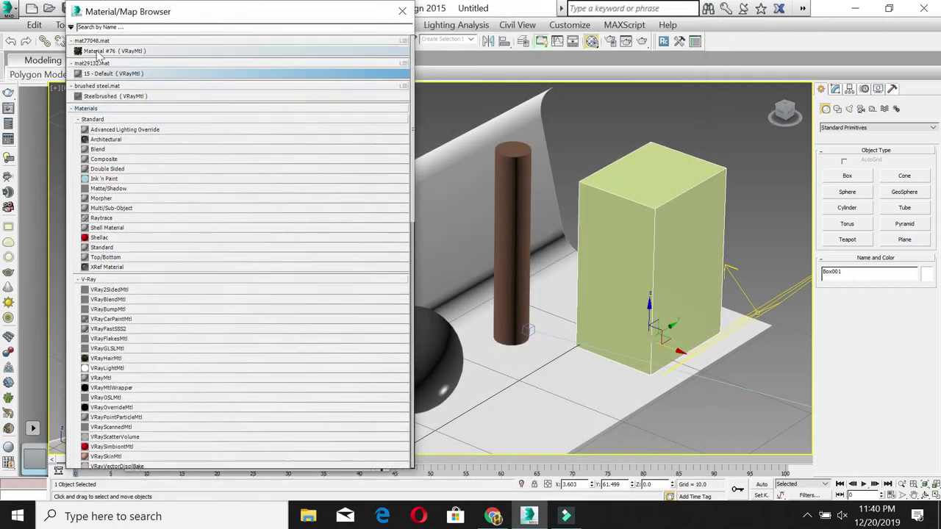
Step: Assign wood Material #76 to the box and show its texture shaded in the viewport
key(m)
drag(216, 315, 221, 248)
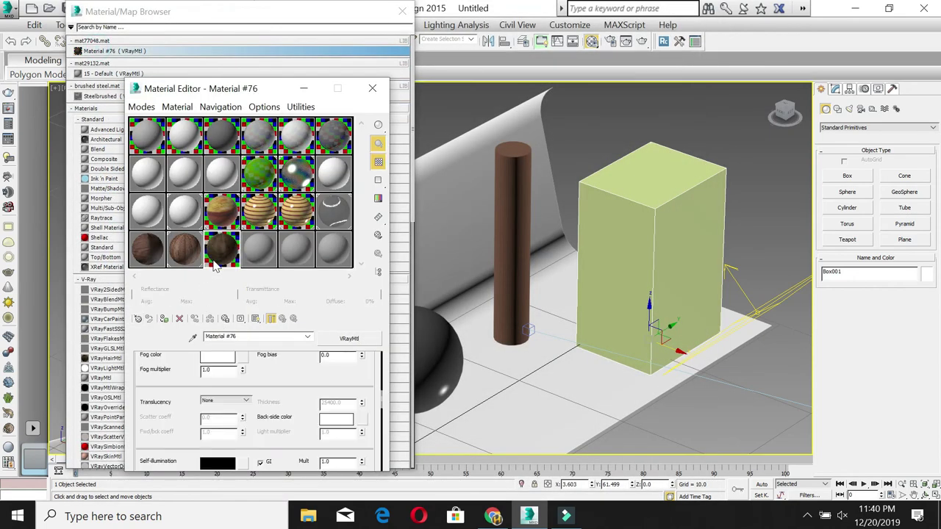
click(657, 215)
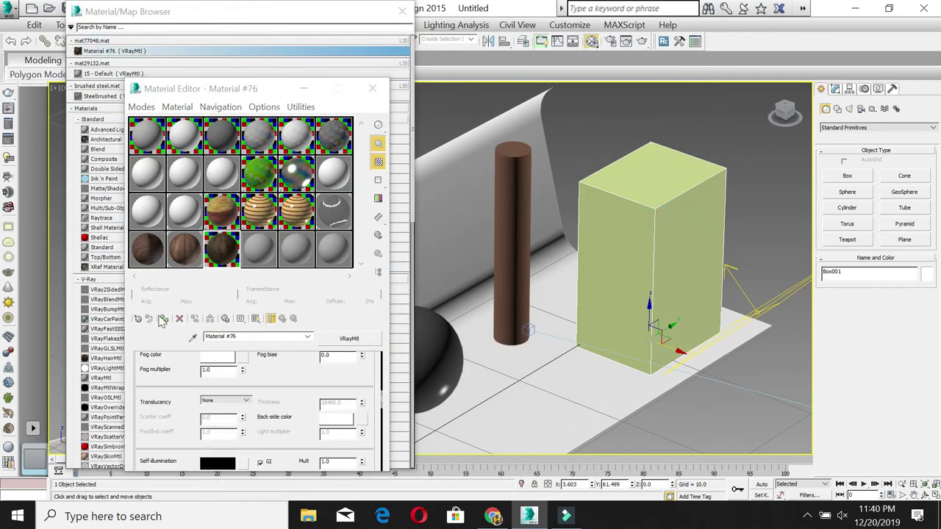
click(163, 319)
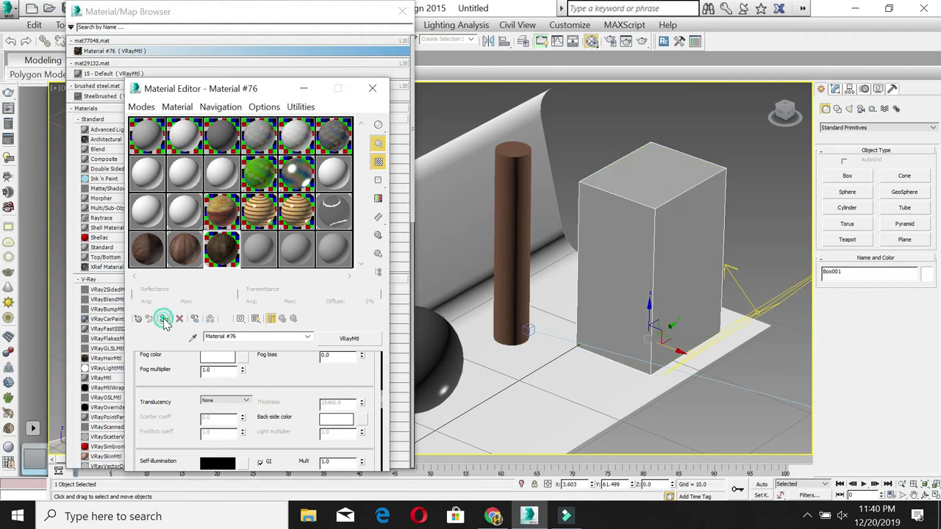
click(255, 319)
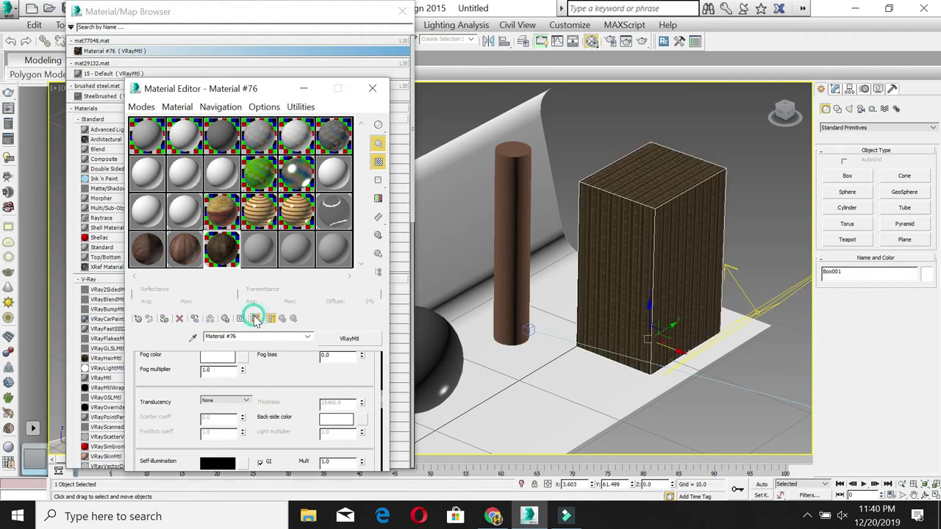
click(679, 154)
scroll(664, 206, up, 5)
scroll(664, 206, down, 5)
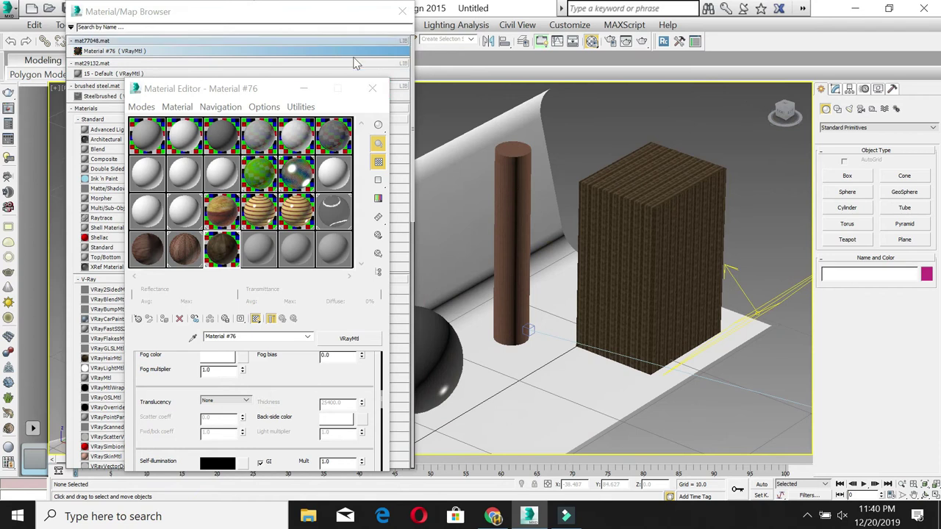
click(372, 88)
click(402, 11)
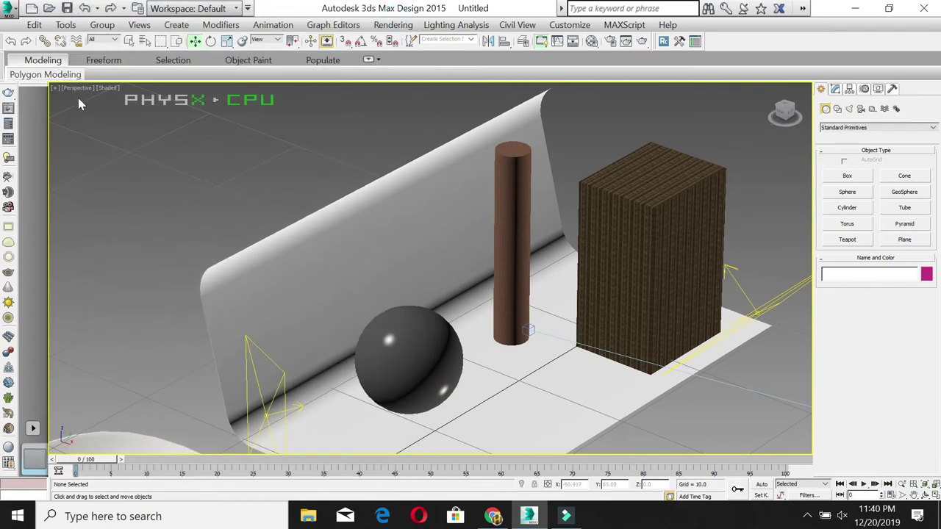
Step: Switch the viewport to Camera002 and dolly back to frame the sphere, cylinder and box
click(81, 89)
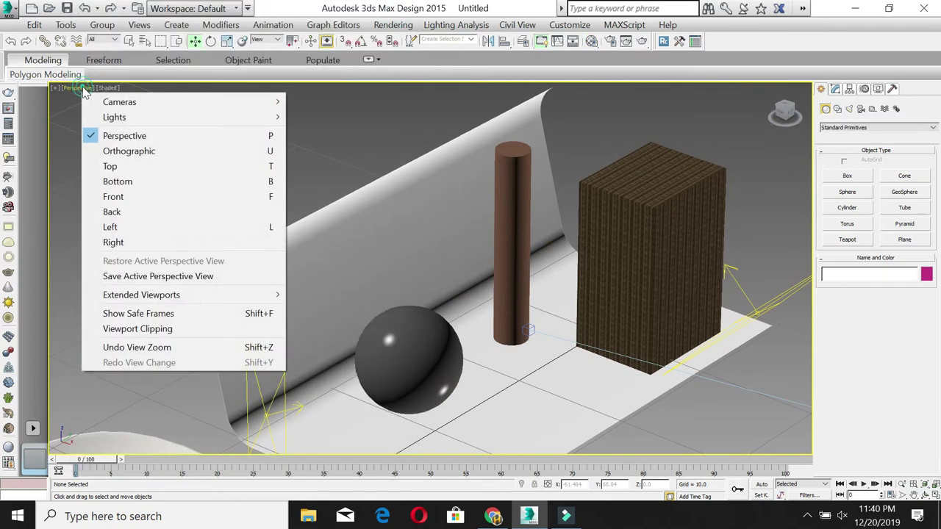
click(324, 99)
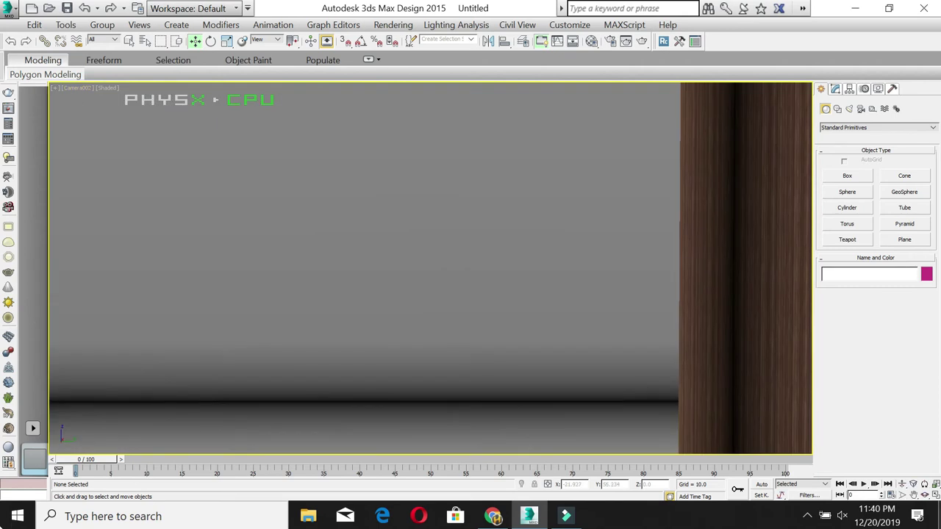
mouse_move(481, 218)
mouse_down()
mouse_move(487, 301)
mouse_move(463, 234)
mouse_move(469, 255)
mouse_up()
key(XF86MonBrightnessDown)
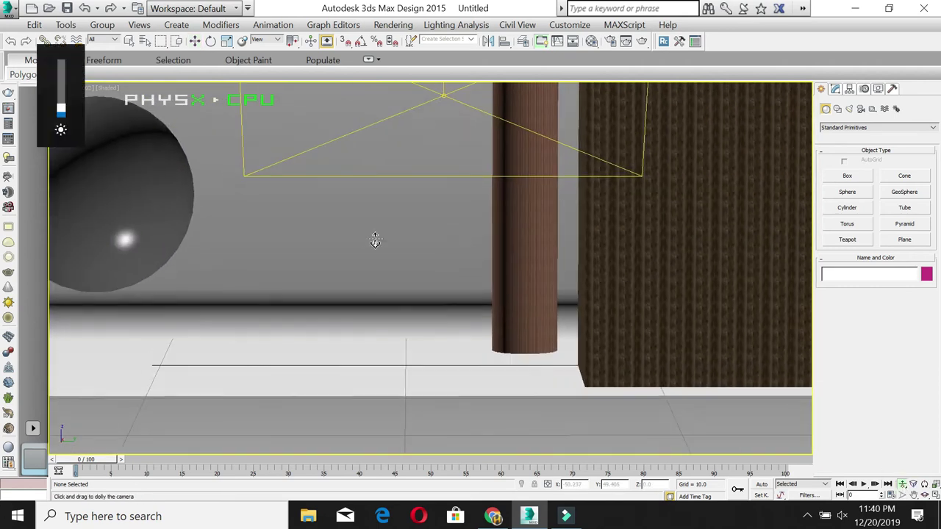
scroll(437, 256, down, 1)
scroll(433, 194, down, 2)
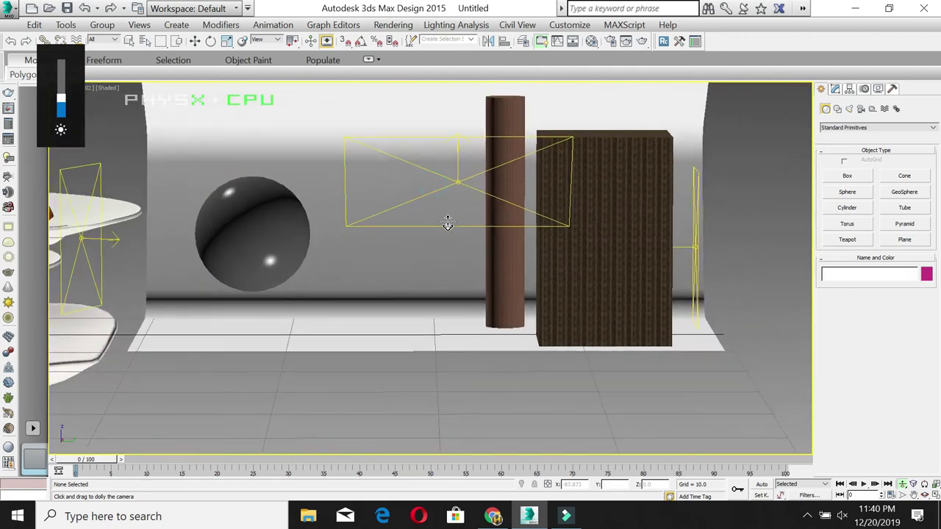
scroll(502, 216, up, 1)
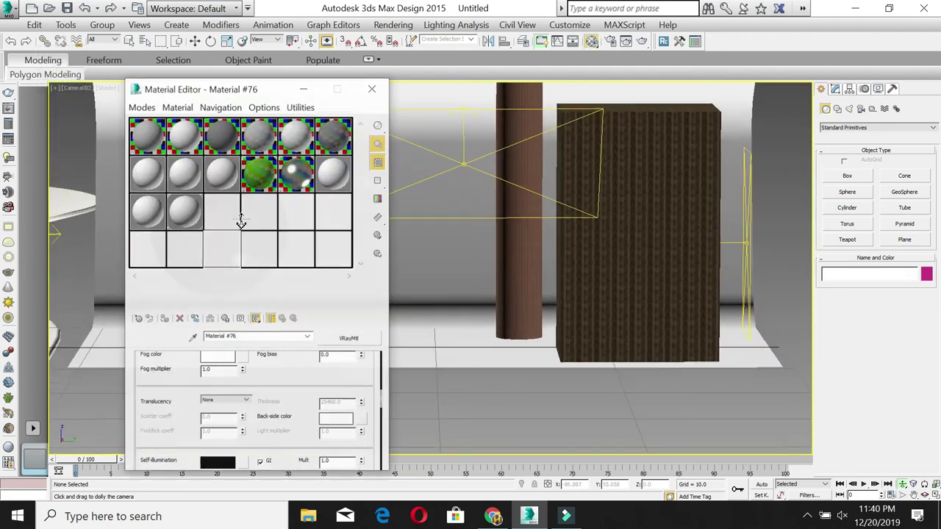
Step: Open the box wood material's Diffuse map and start editing its U tiling
key(m)
scroll(263, 375, up, 2)
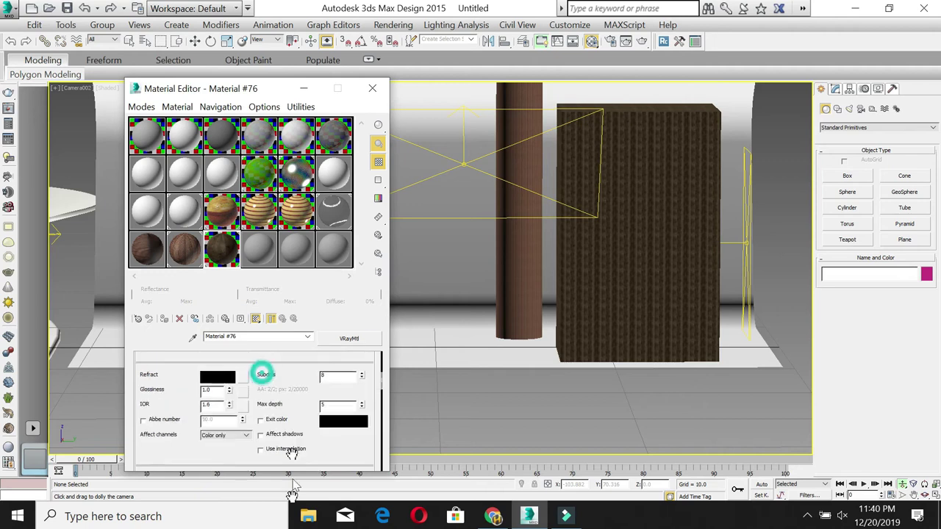
scroll(283, 393, up, 2)
scroll(250, 420, up, 2)
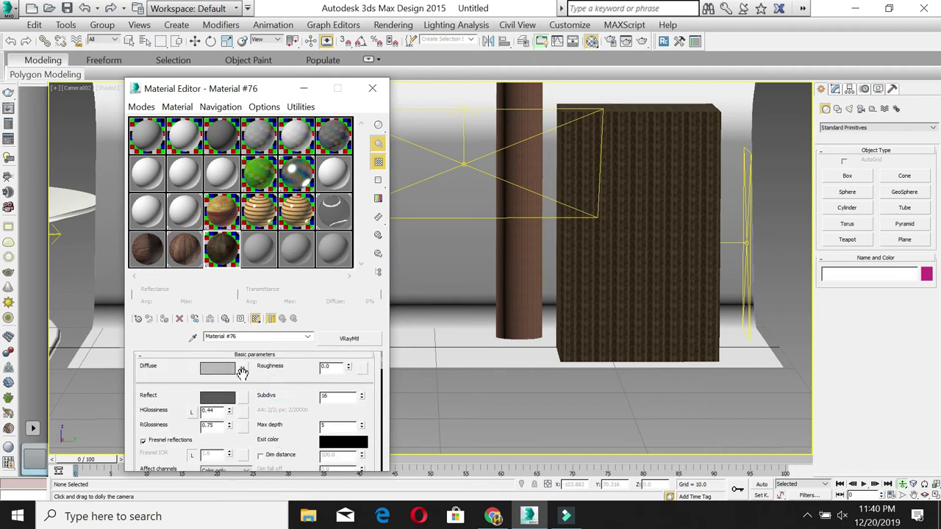
click(244, 371)
scroll(239, 392, down, 1)
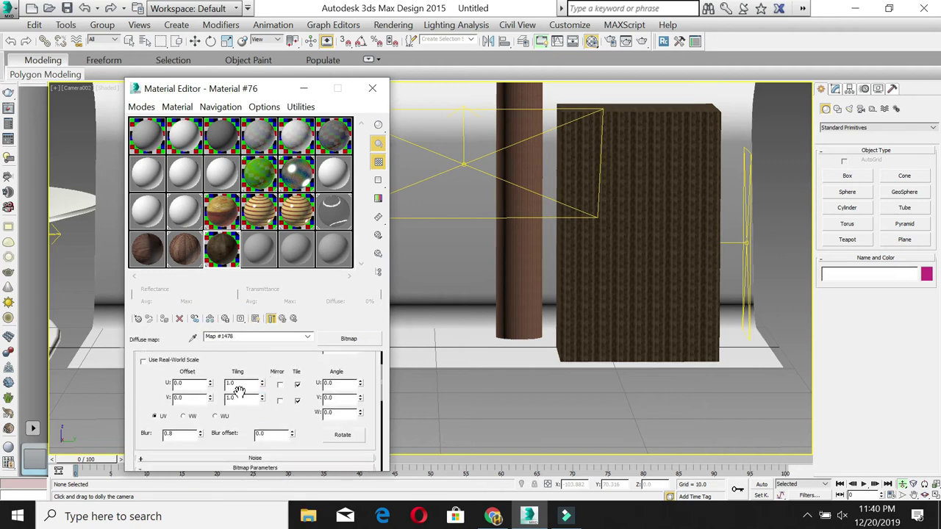
key(Tab)
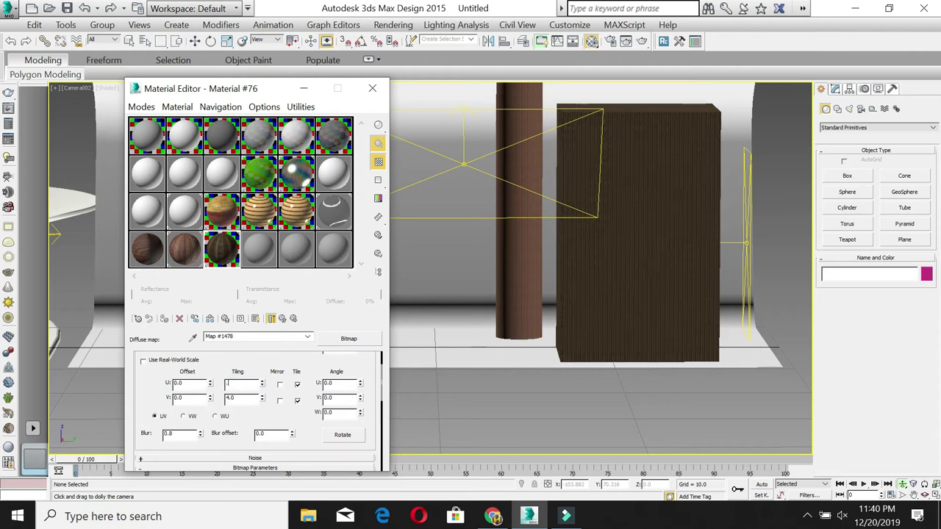
text(1)
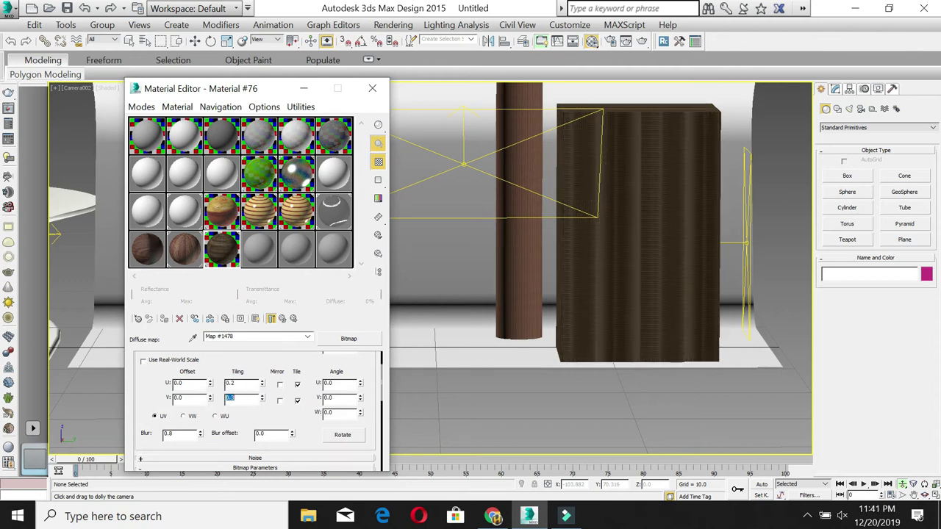
Step: Set the wood map tiling to V 0.2 and U 0.8 for finer grain
drag(600, 259, 647, 269)
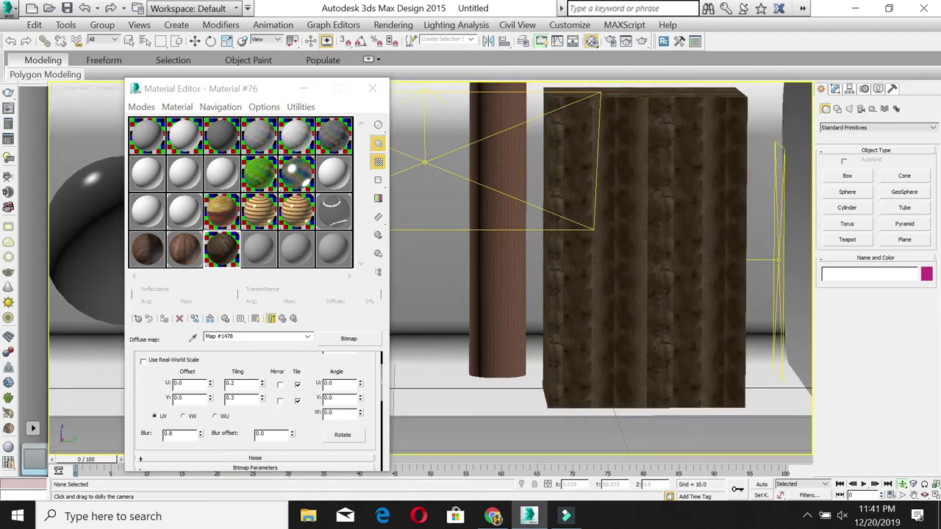
click(258, 398)
text(.2)
key(Return)
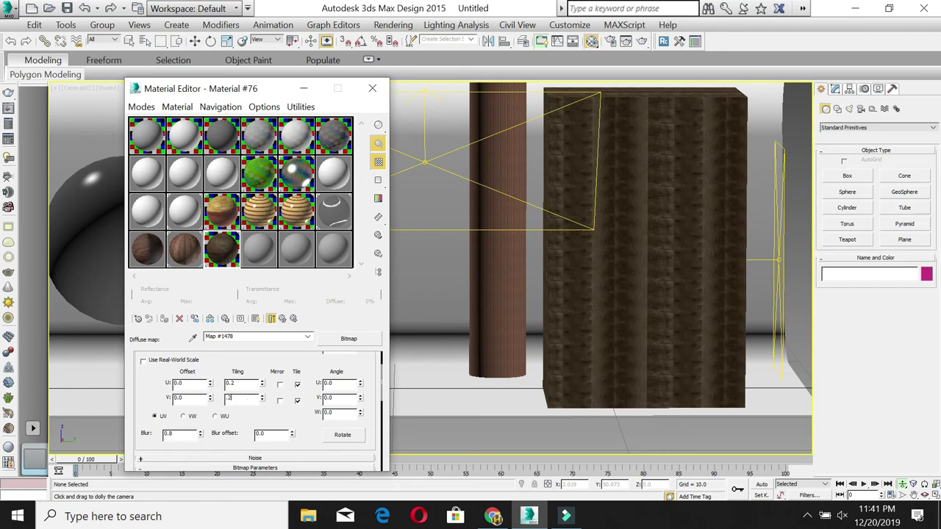
key(Return)
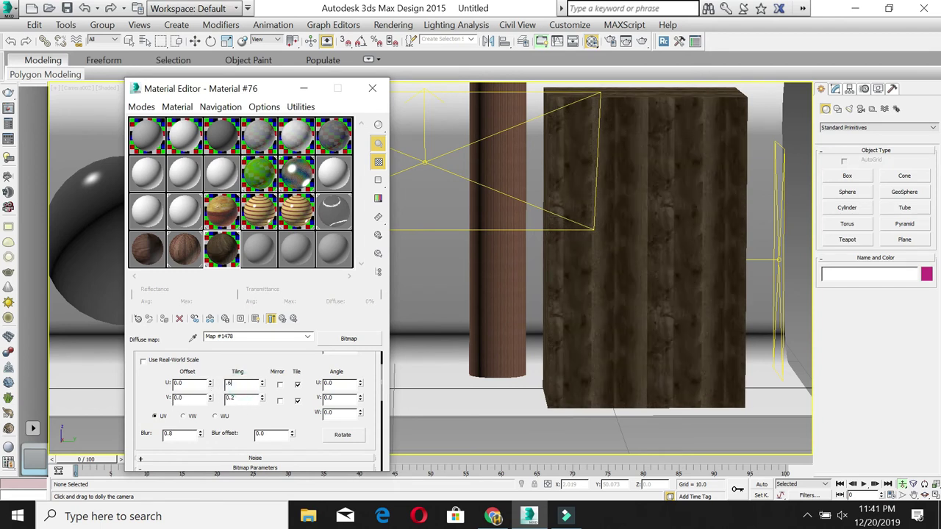
key(Return)
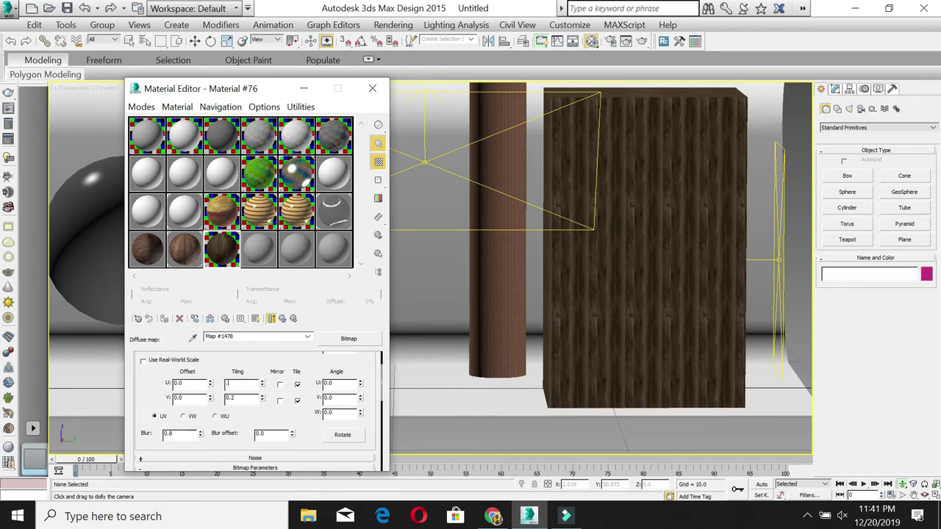
text(8)
key(Return)
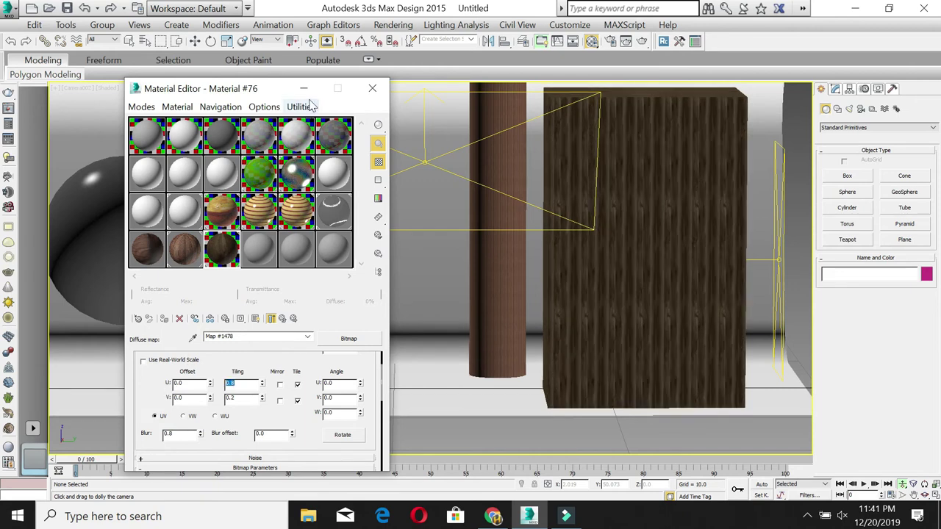
click(372, 88)
Step: Select the cylinder and assign it the wood material 15 - Default
middle_drag(336, 294, 377, 316)
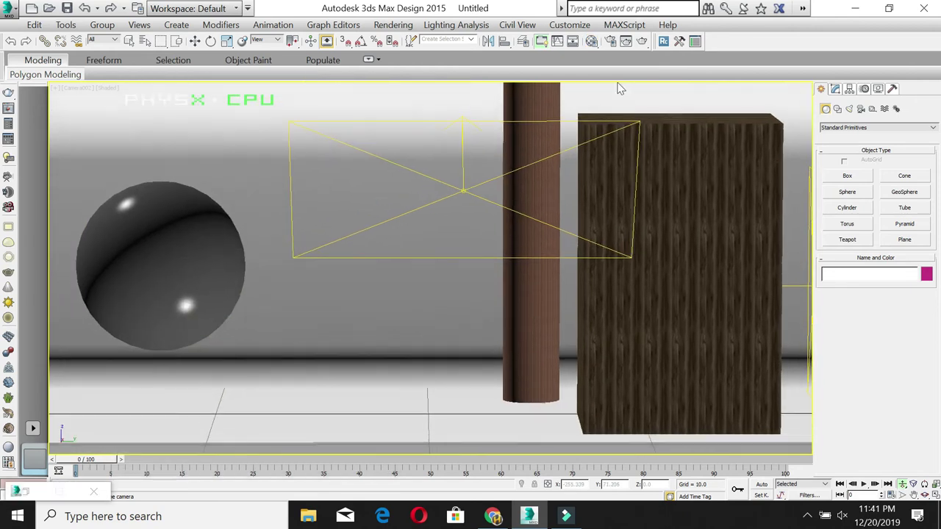
key(m)
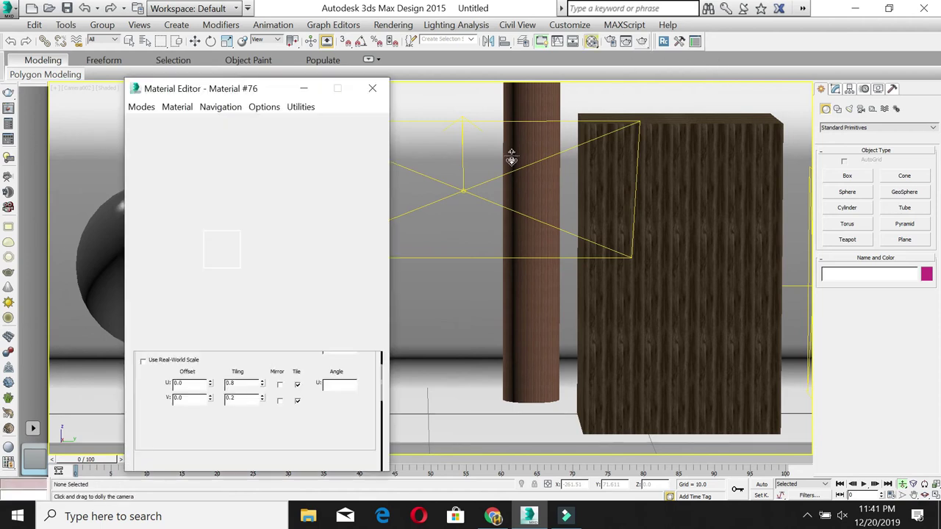
right_click(509, 294)
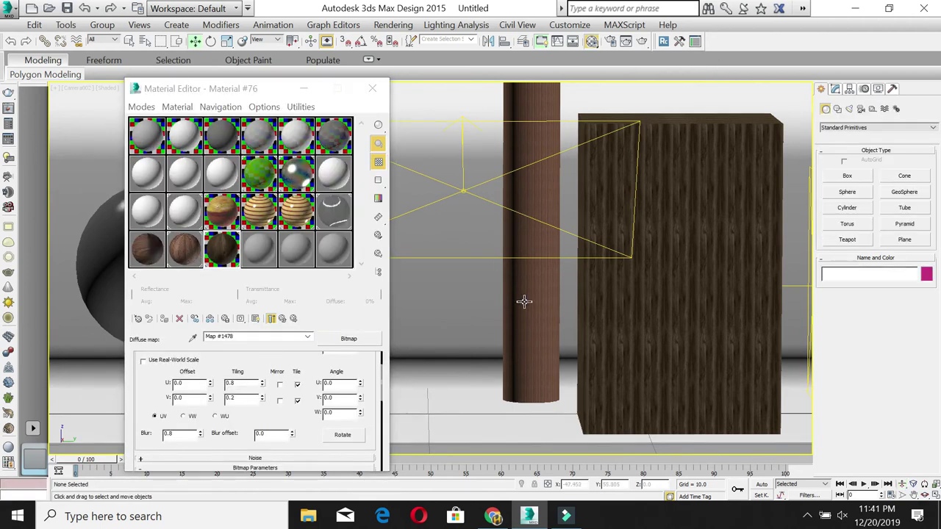
click(524, 300)
click(147, 249)
click(161, 318)
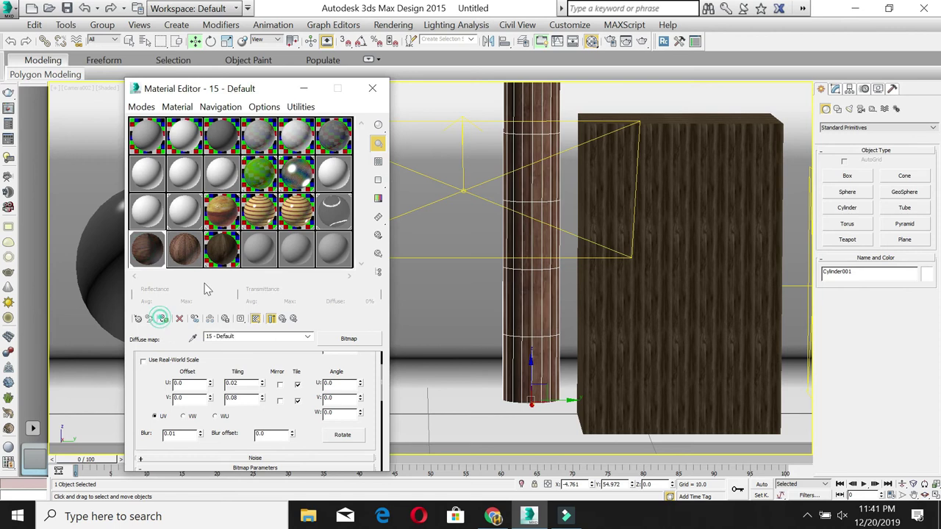
click(372, 88)
click(398, 136)
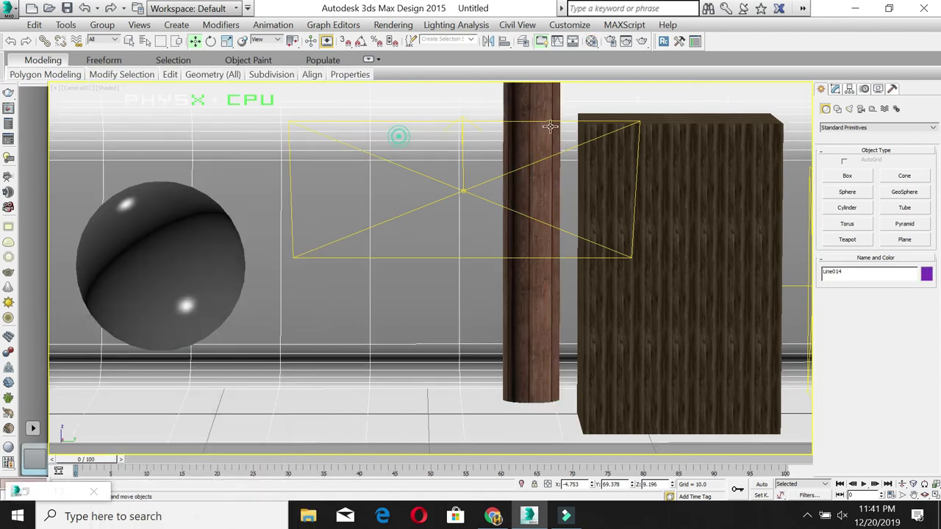
Step: Run a V-Ray render of the camera view and zoom in on the grainy sphere full screen
click(642, 42)
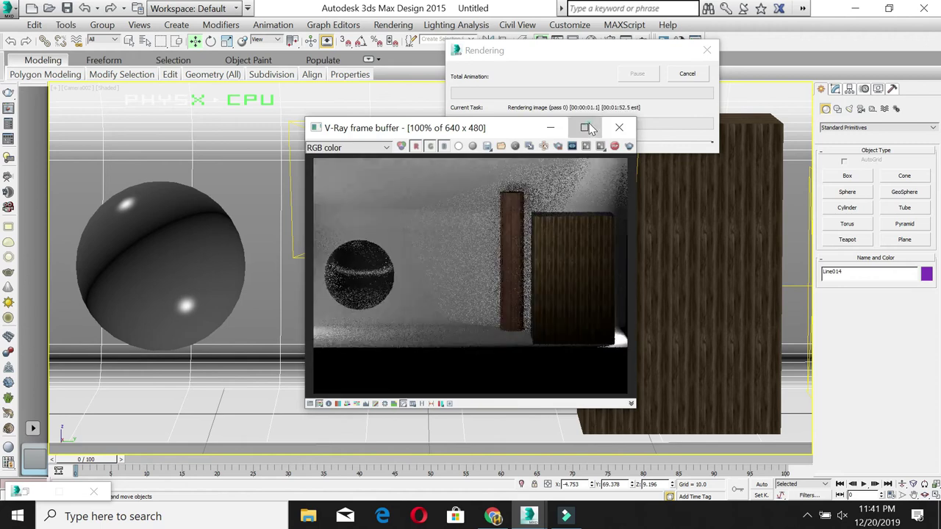
click(584, 127)
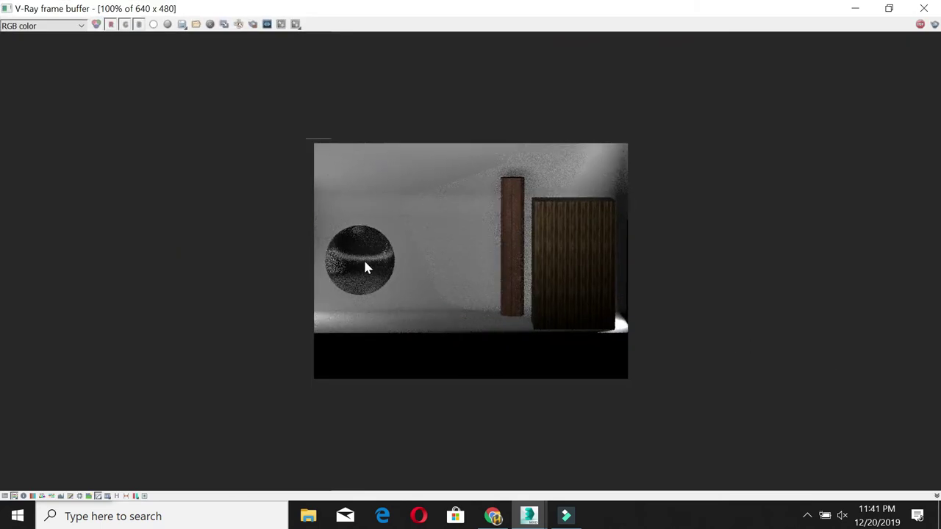
scroll(366, 268, up, 1)
scroll(365, 267, up, 1)
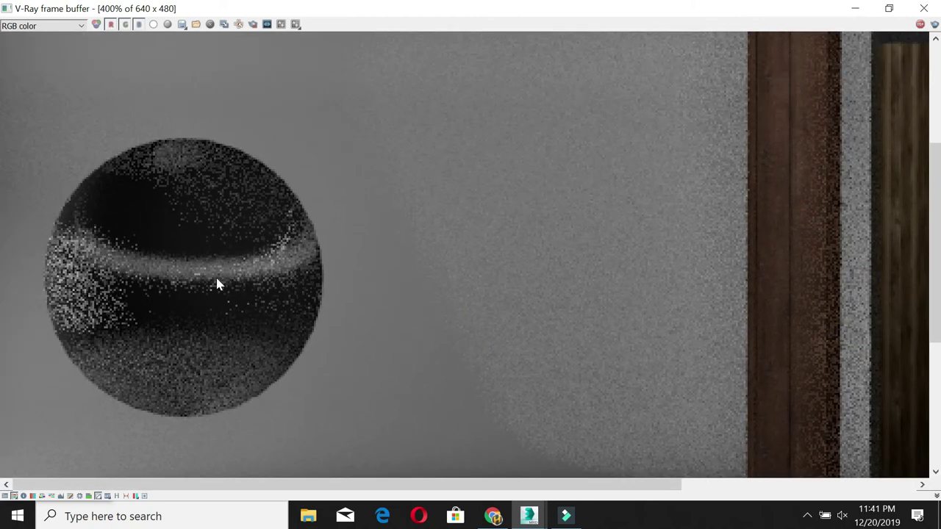
click(855, 8)
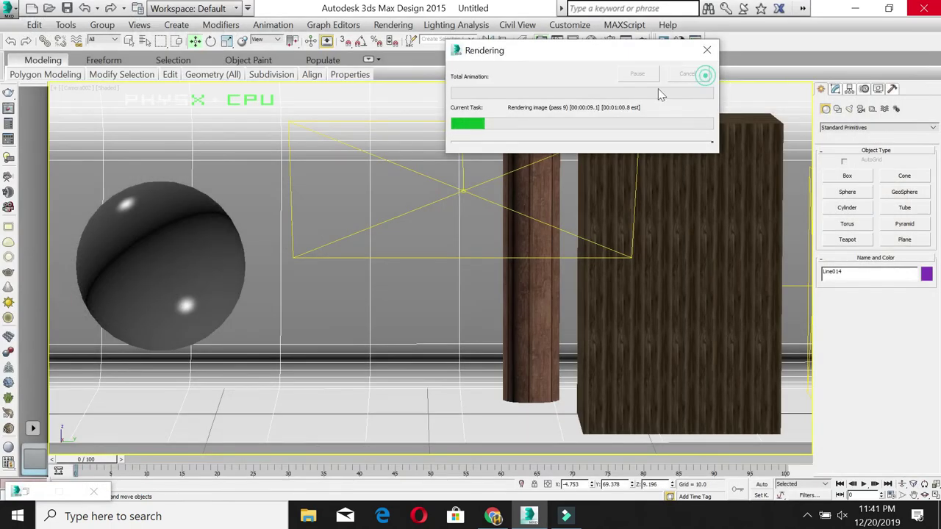
Step: In the maximized Top view, scale plane light VRayLight004 up about three times
key(alt+w)
right_click(205, 218)
key(alt+w)
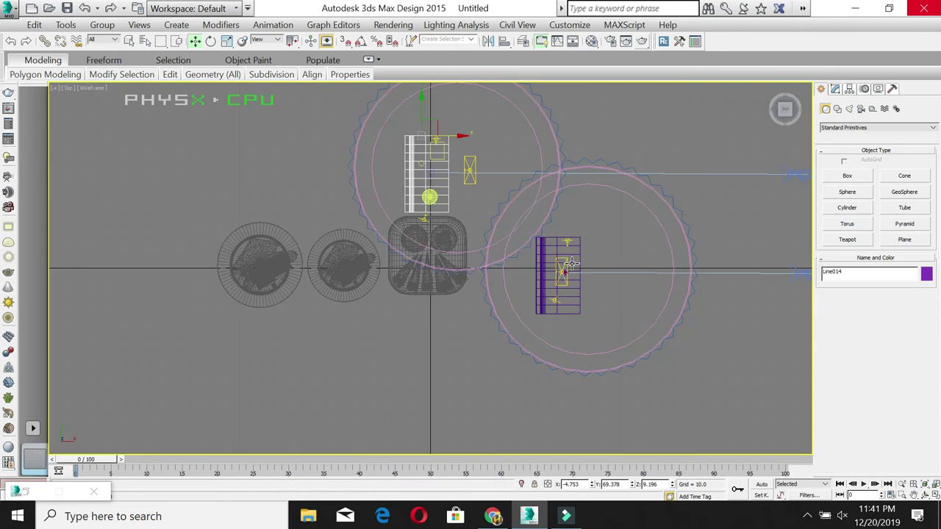
scroll(453, 187, up, 2)
click(484, 163)
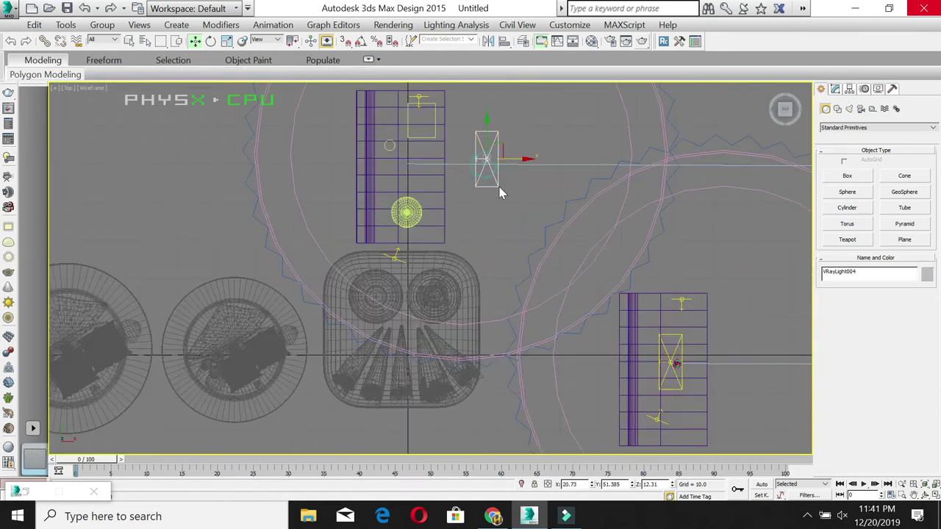
key(r)
key(w)
mouse_move(489, 152)
mouse_down()
mouse_move(495, 130)
mouse_move(482, 160)
mouse_up()
Step: Select the small light VRayLight006 and scale it down
click(397, 261)
click(397, 256)
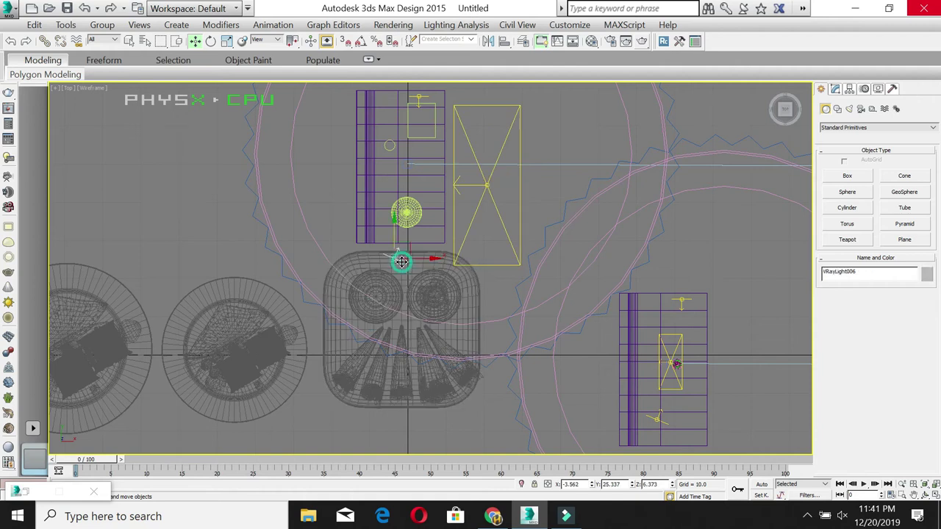
key(r)
drag(409, 215, 562, 171)
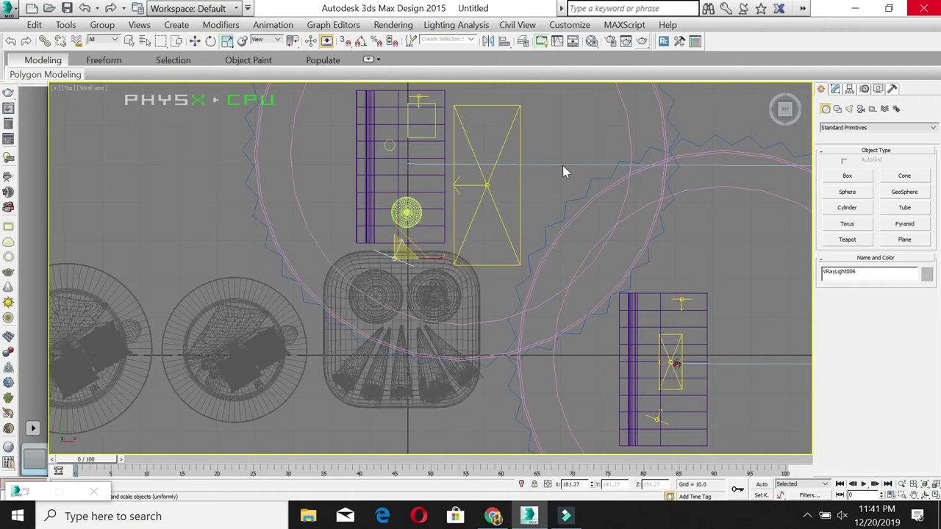
click(610, 42)
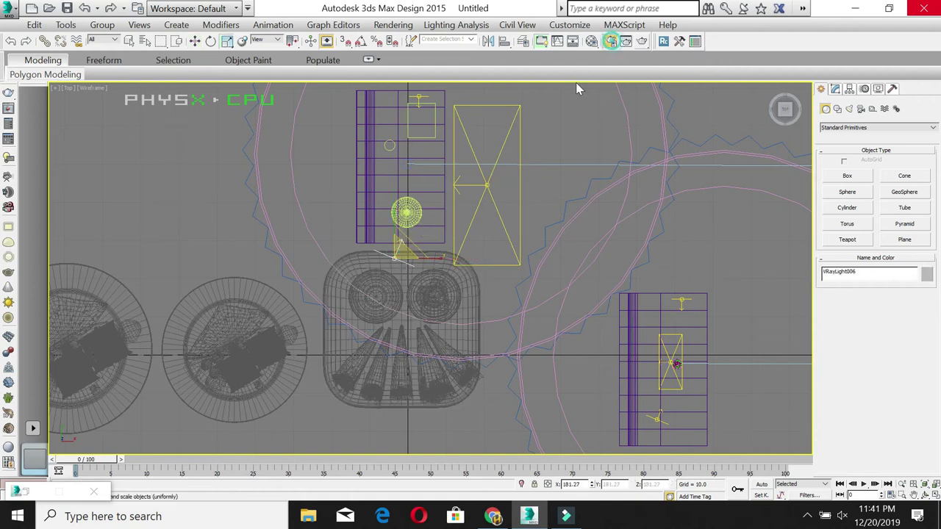
Step: Turn on global illumination with Irradiance map as primary engine at the Very low preset
click(405, 70)
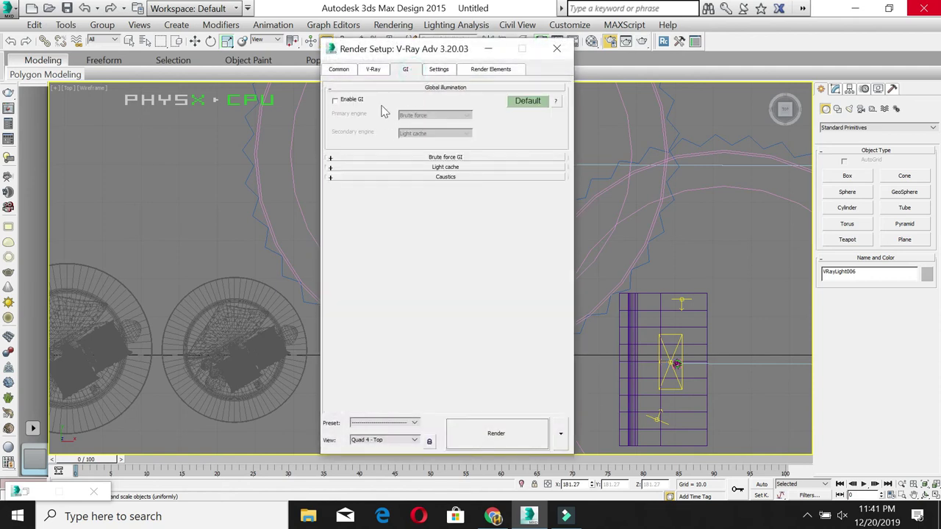
click(353, 103)
click(434, 115)
click(423, 123)
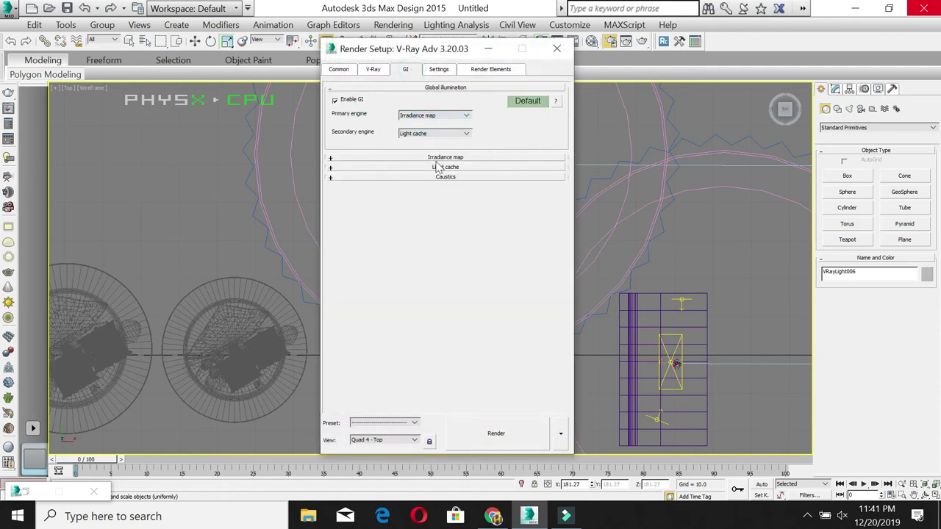
click(441, 158)
click(438, 170)
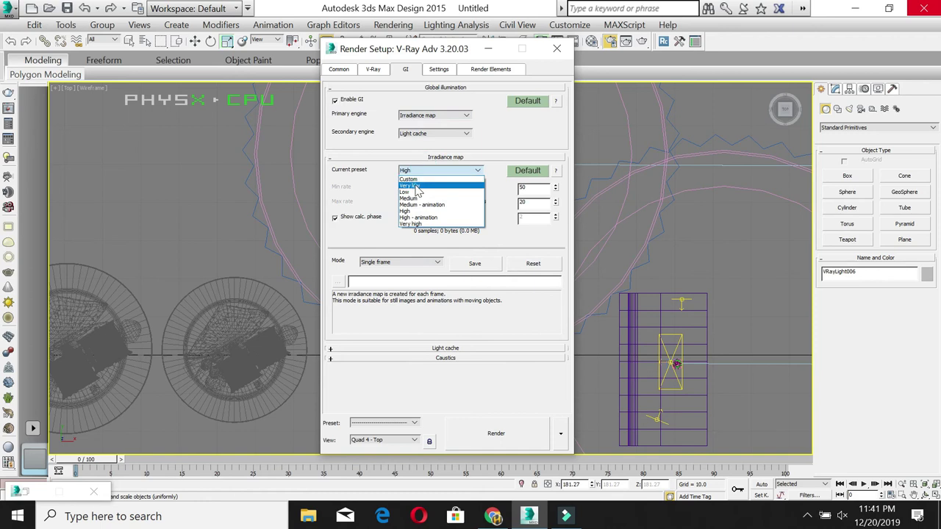
click(423, 182)
click(557, 50)
Step: Test-render the maximized camera view in V-Ray, inspect it, then close the render windows
key(alt+w)
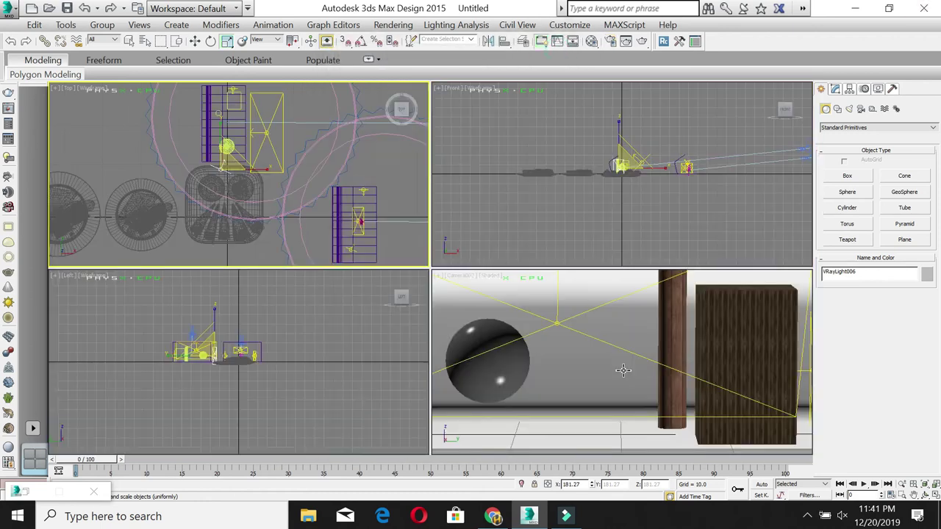
right_click(623, 370)
key(alt+w)
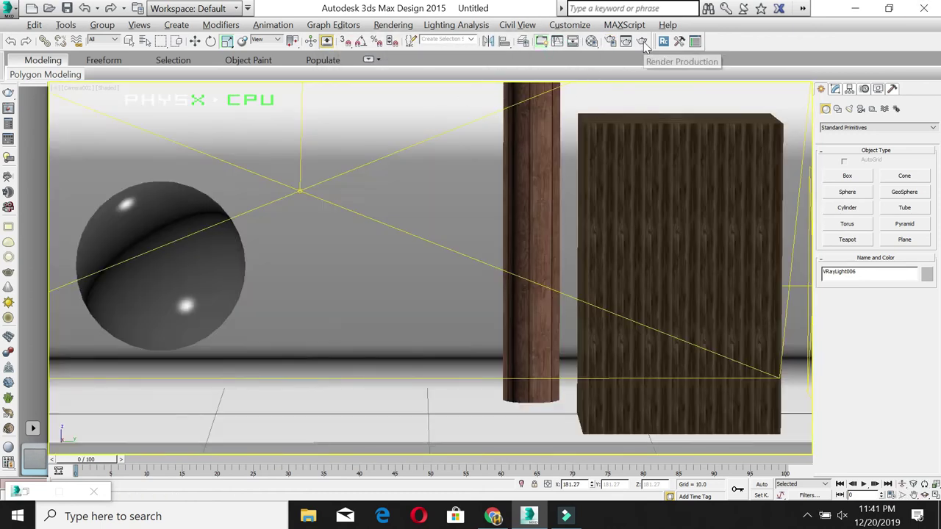
click(642, 41)
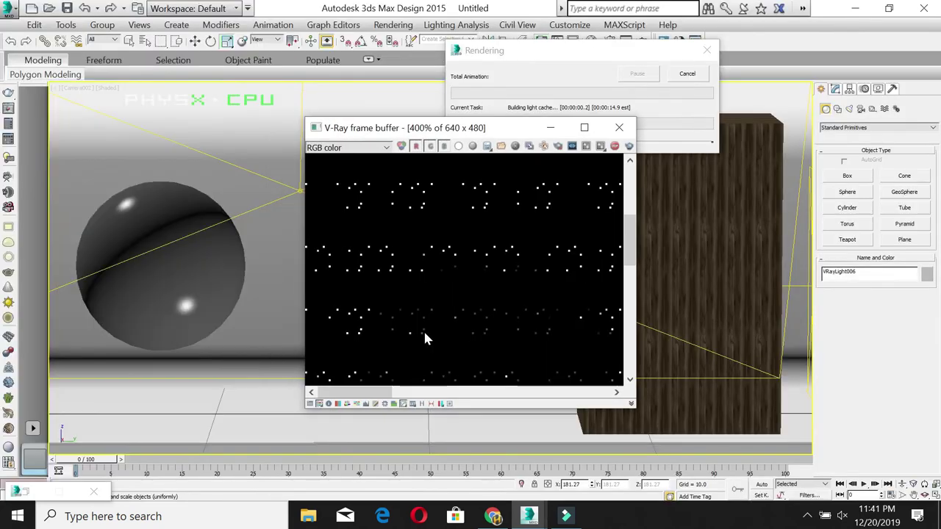
click(579, 126)
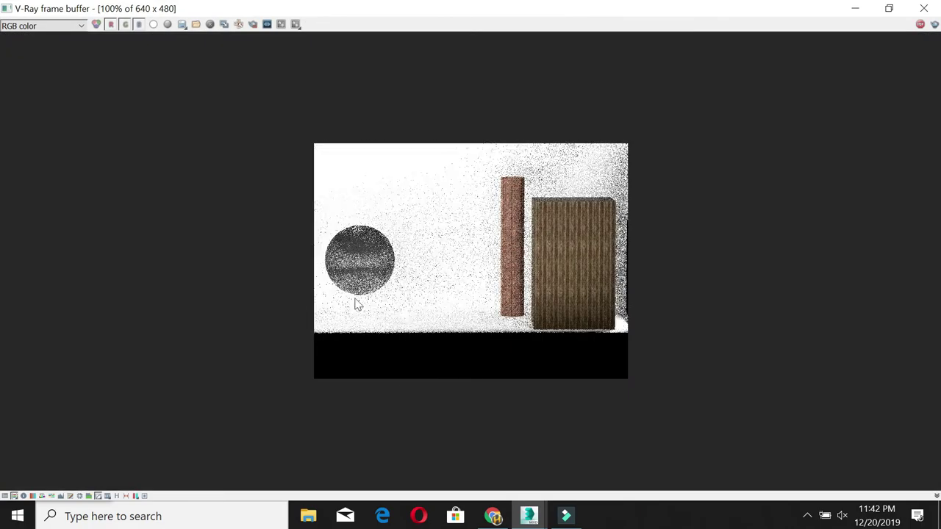
scroll(355, 305, up, 1)
click(923, 9)
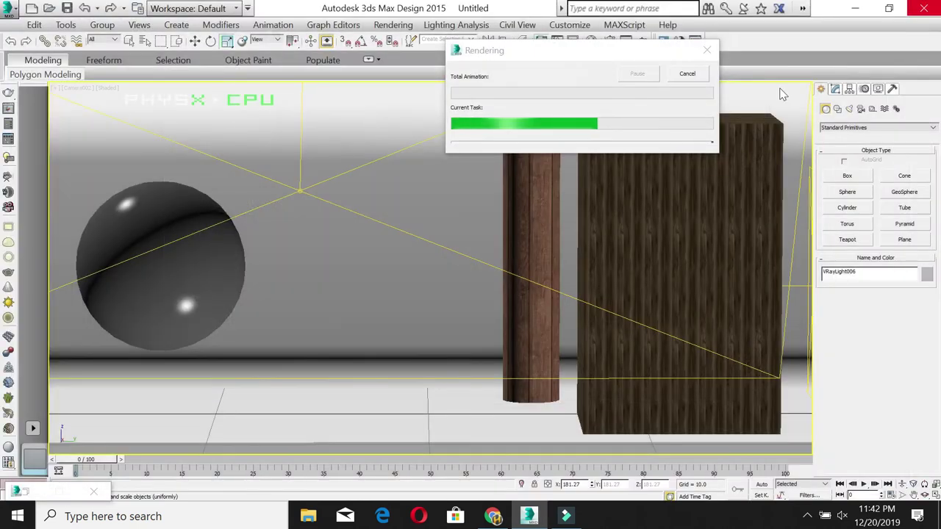
click(689, 73)
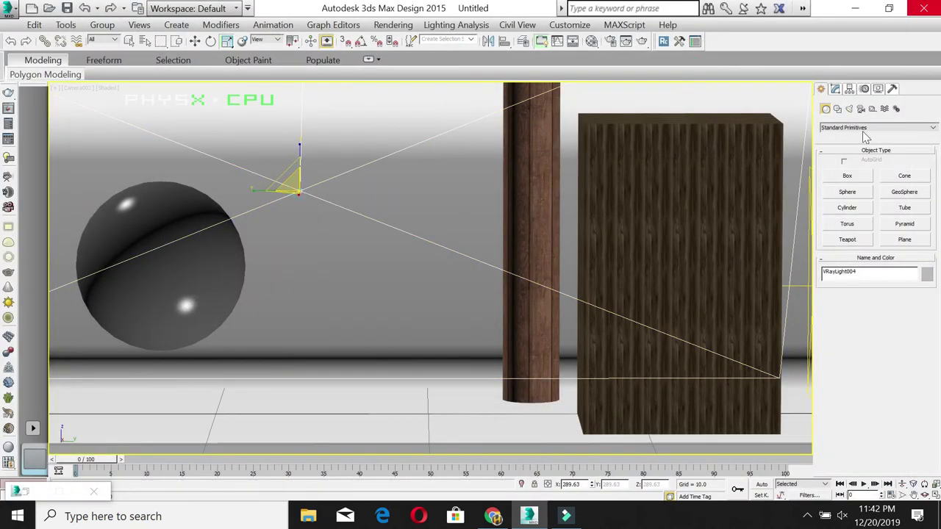
Step: In the maximized Top view, move VRayLight005 along Y from about 67.8 to 78.6
click(838, 89)
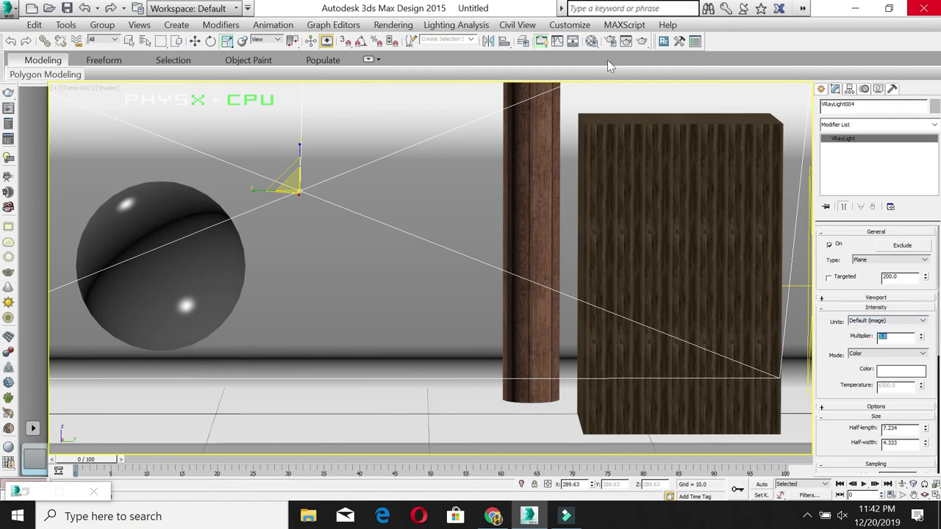
key(alt+w)
right_click(284, 164)
key(alt+w)
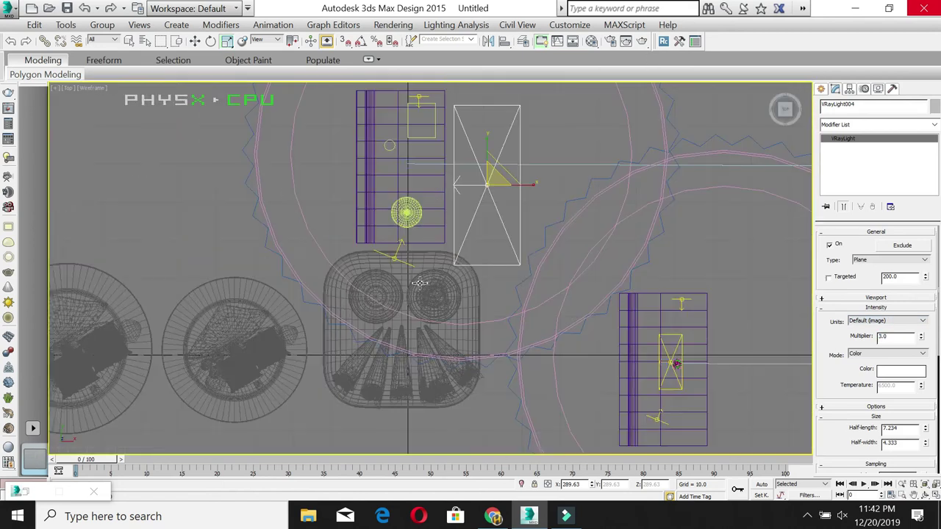
click(397, 259)
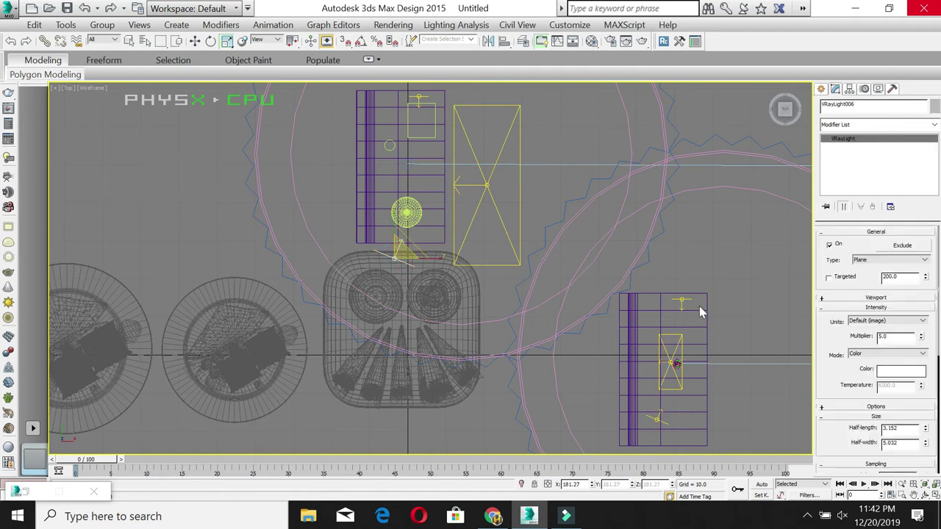
middle_drag(442, 118, 443, 146)
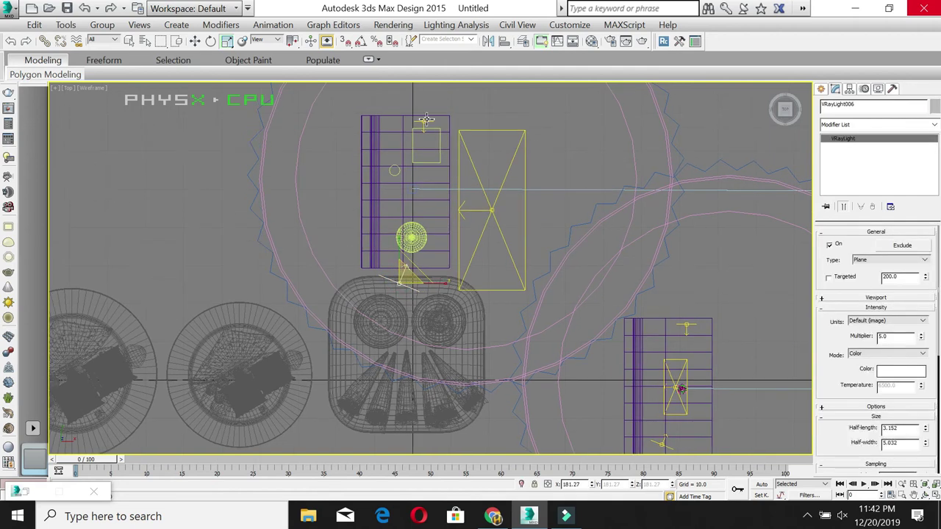
click(427, 119)
key(w)
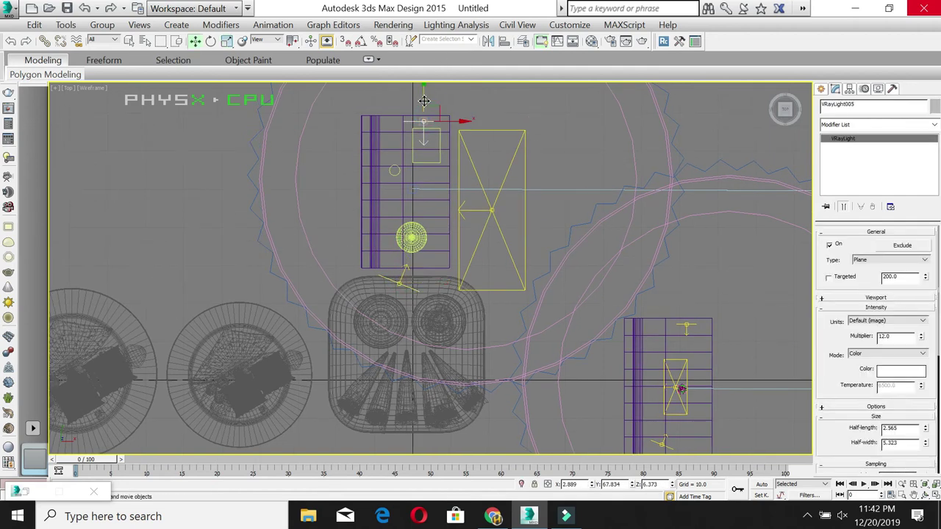
drag(424, 100, 424, 59)
key(alt+w)
right_click(748, 352)
key(alt+w)
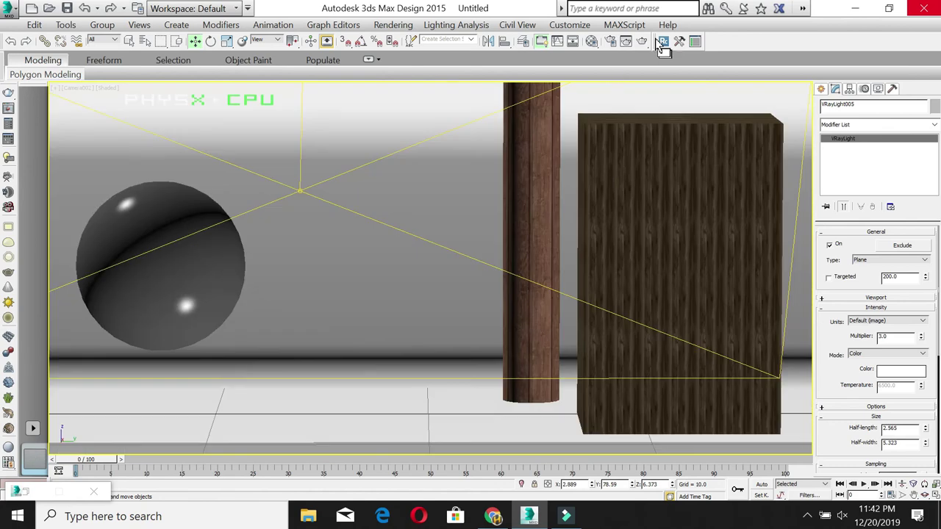
click(640, 43)
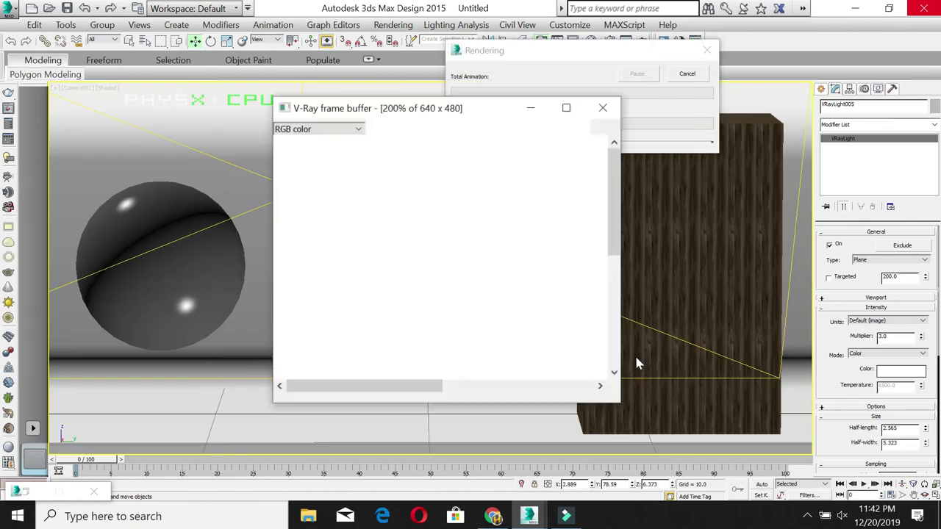
click(588, 128)
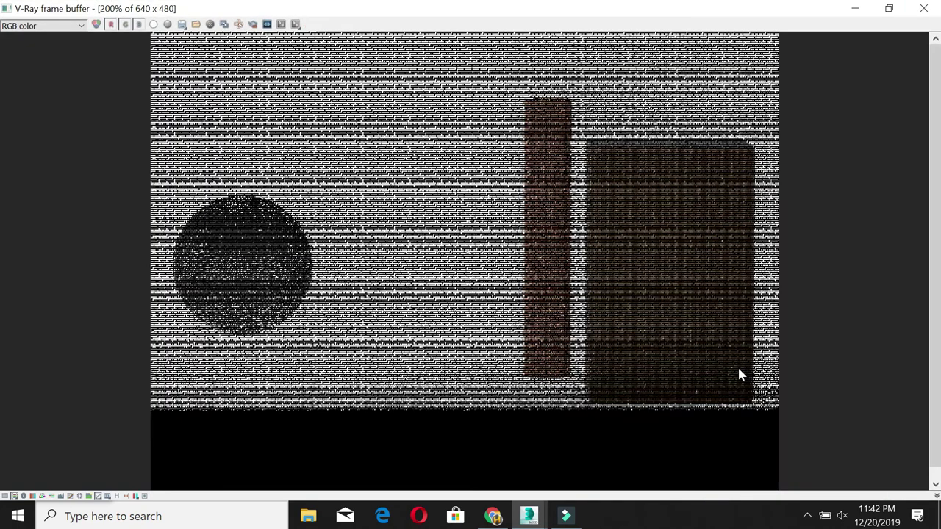
scroll(605, 355, up, 1)
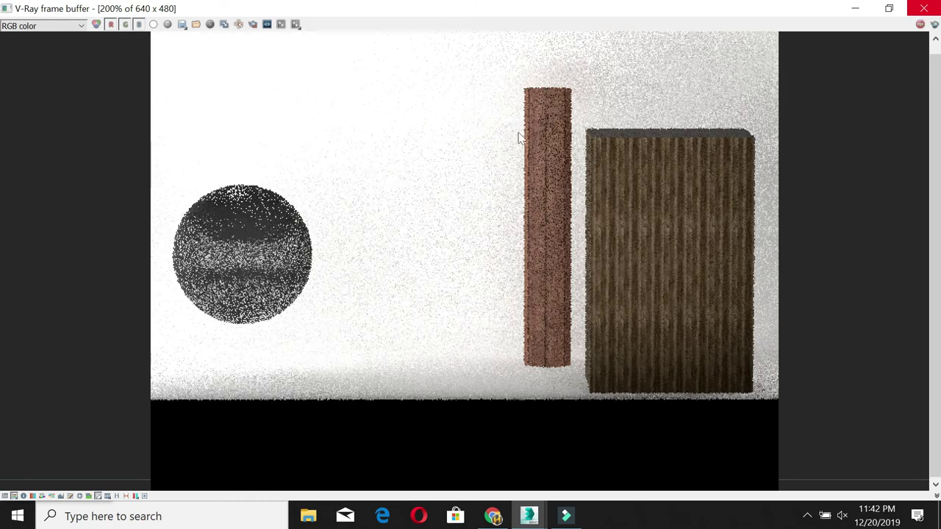
double_click(286, 292)
double_click(329, 240)
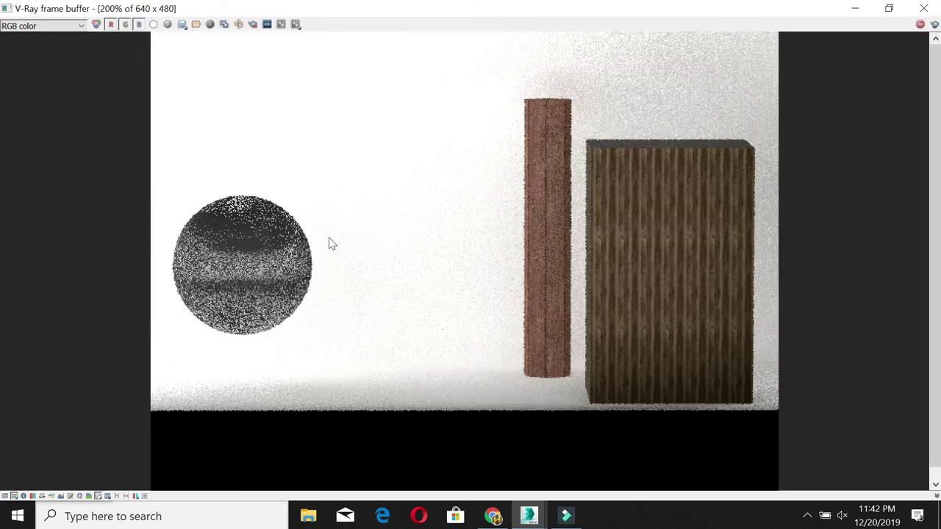
double_click(409, 231)
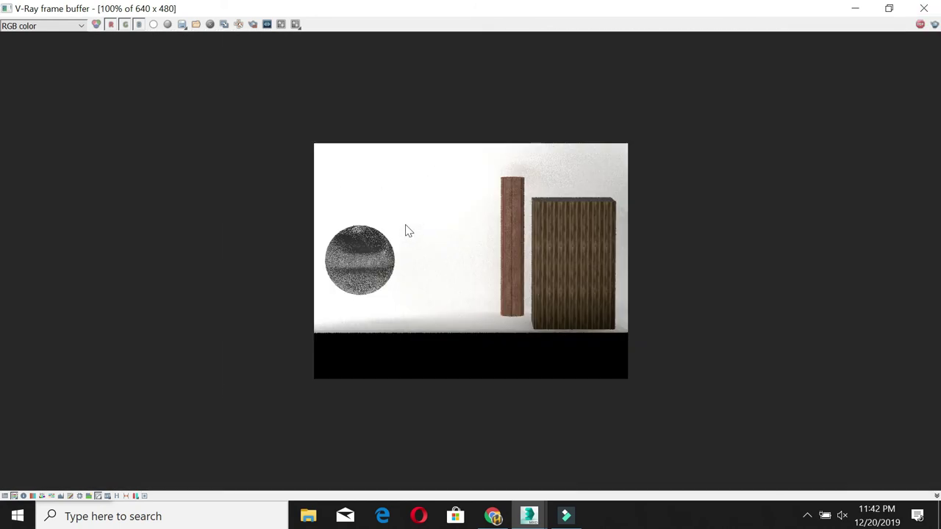
double_click(387, 266)
double_click(387, 266)
double_click(389, 270)
double_click(387, 269)
double_click(388, 269)
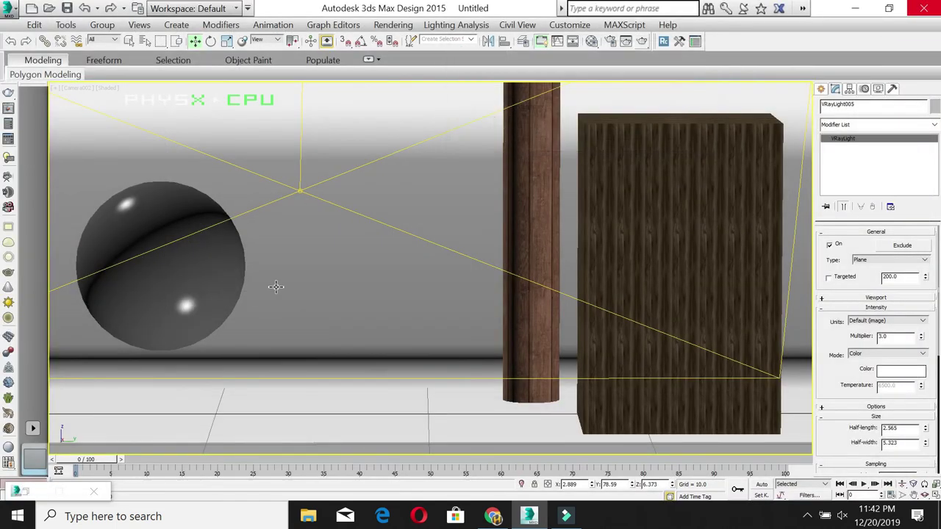
Step: With the sphere selected, use slot 22's Material/Map Browser to choose Open Material Library
click(163, 287)
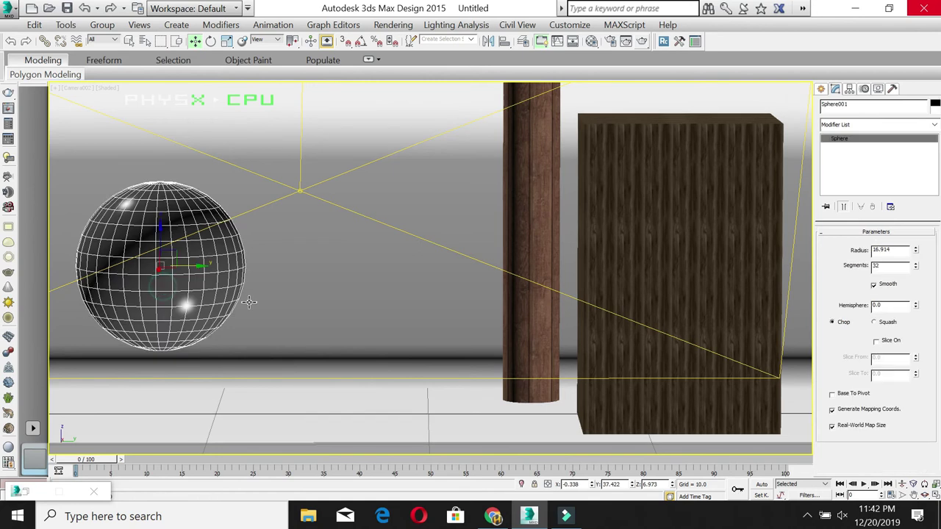
key(m)
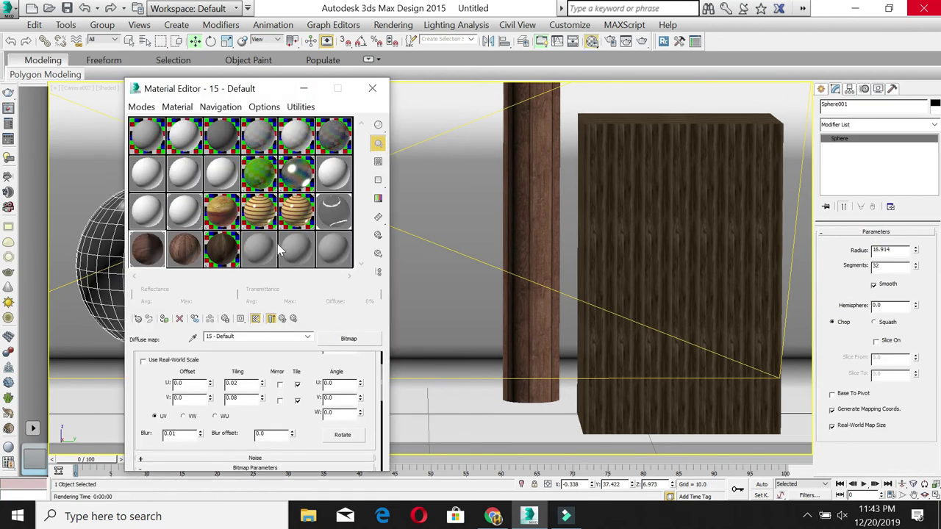
click(261, 247)
click(136, 317)
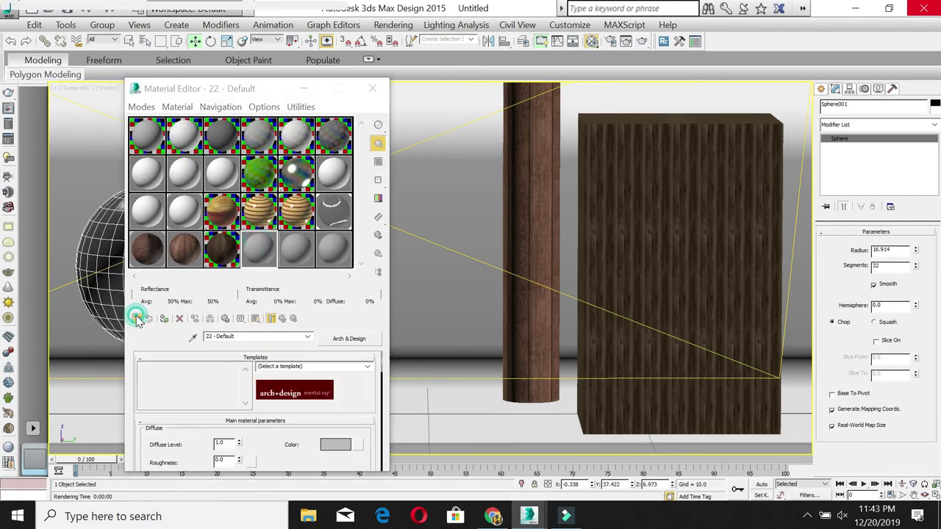
click(71, 27)
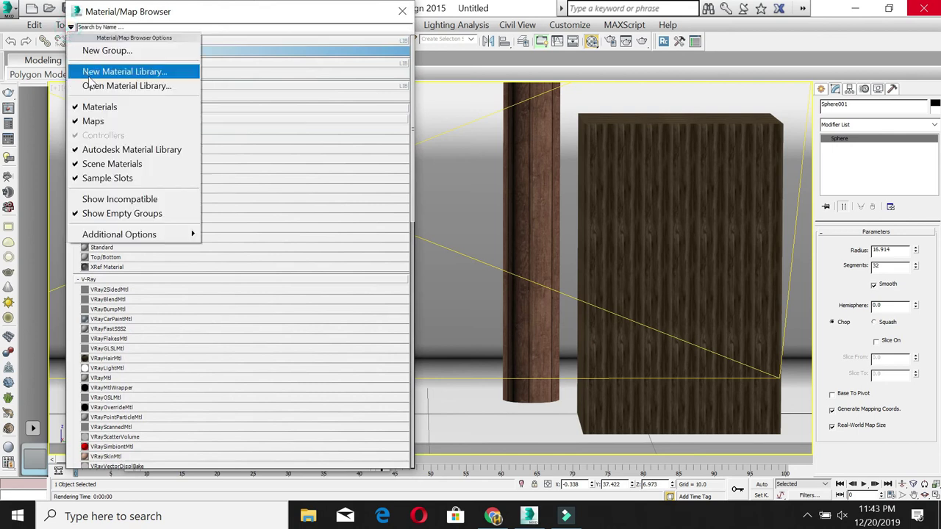
click(91, 85)
Step: Browse drive J: to the material folder, shown as extra large icons, and check brushed metal
click(198, 44)
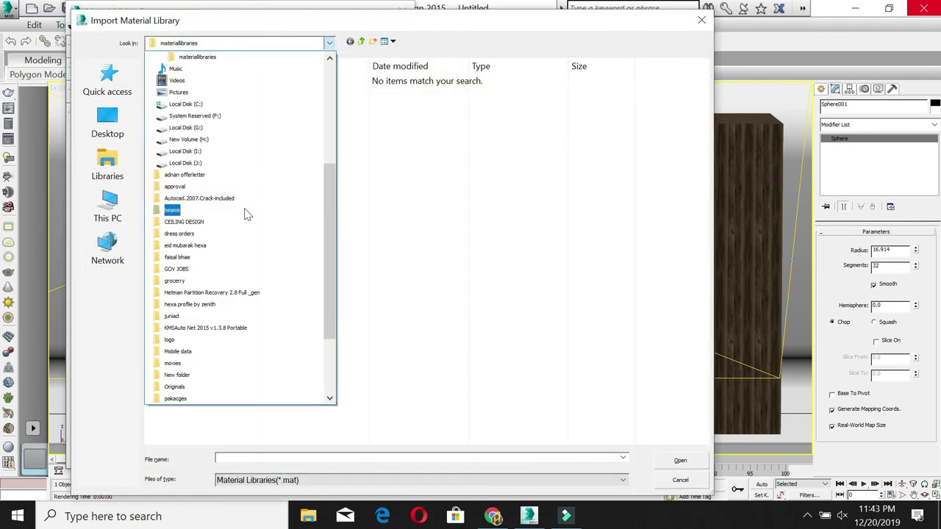
click(189, 163)
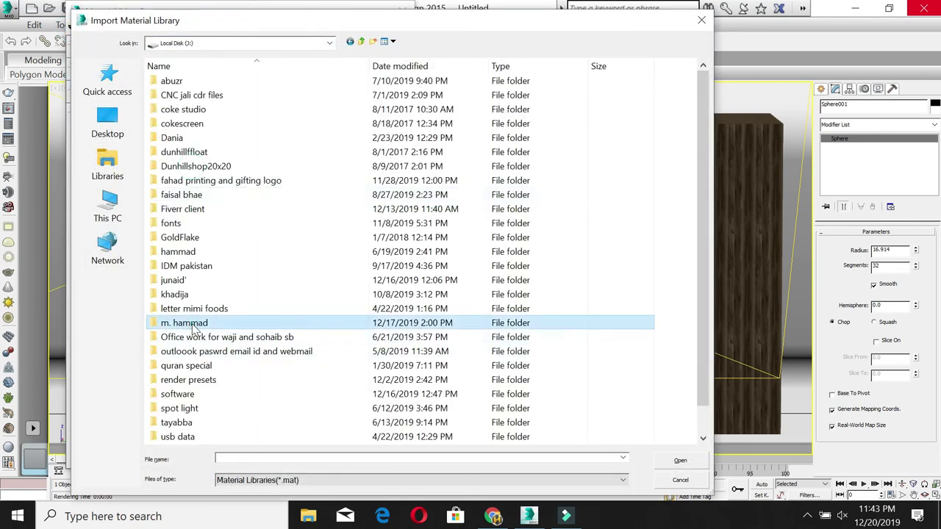
double_click(185, 323)
double_click(193, 330)
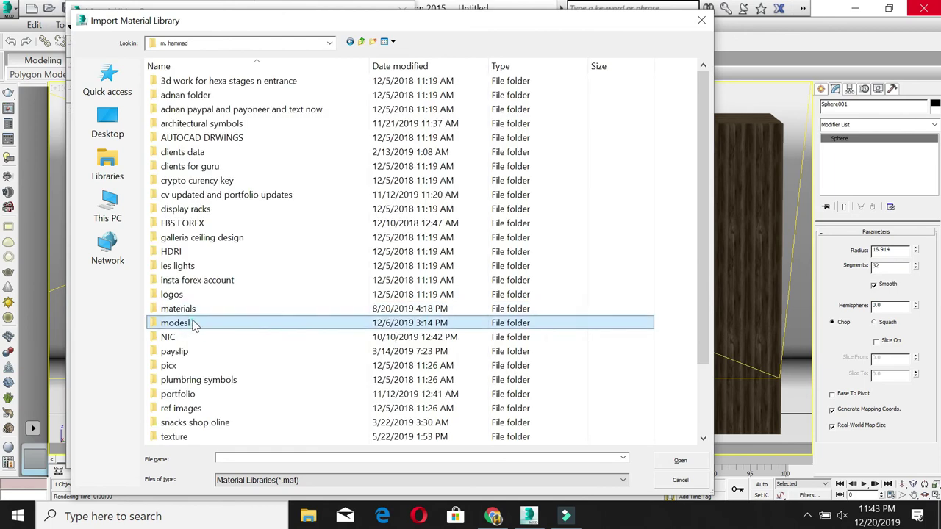
text(mat)
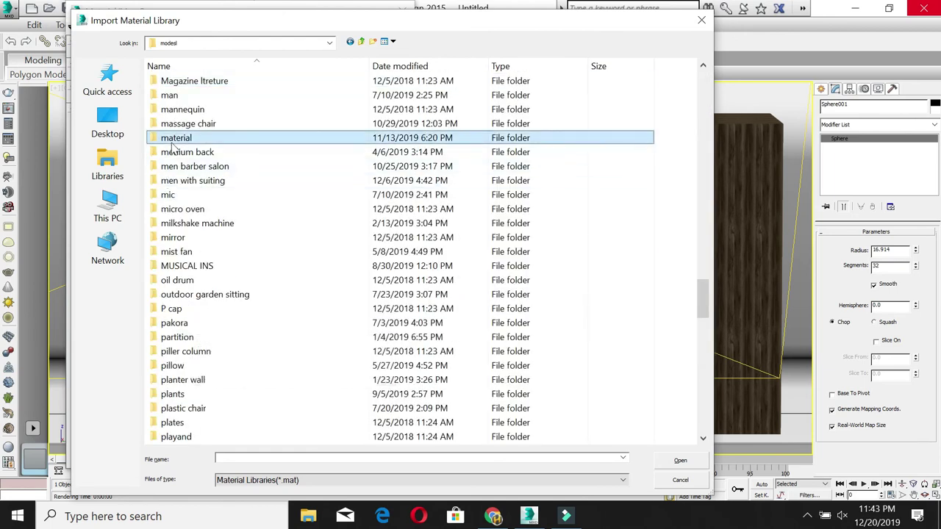
double_click(174, 140)
scroll(695, 117, down, 5)
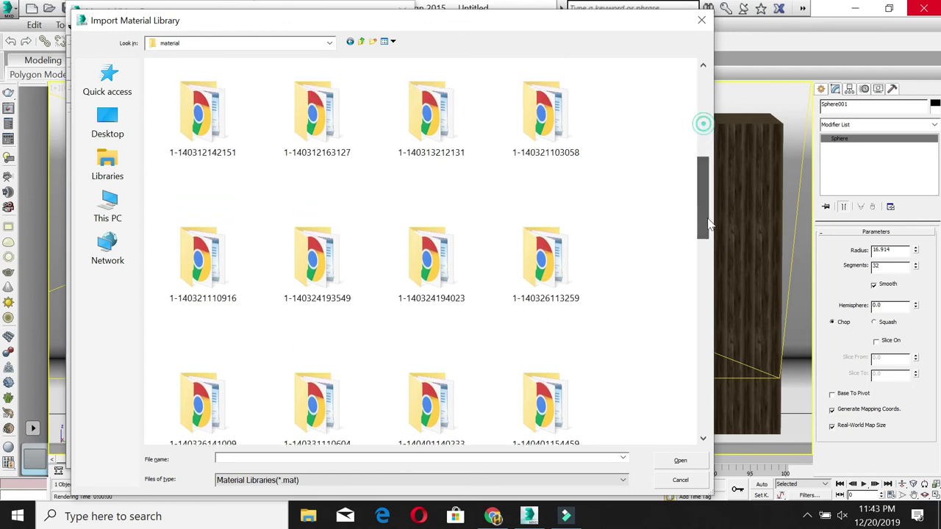
click(393, 41)
click(408, 58)
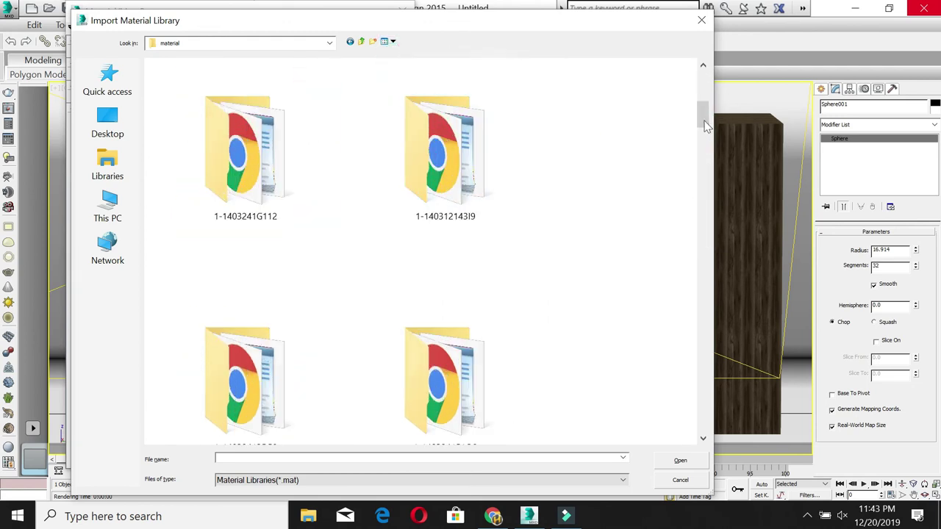
drag(703, 115, 699, 311)
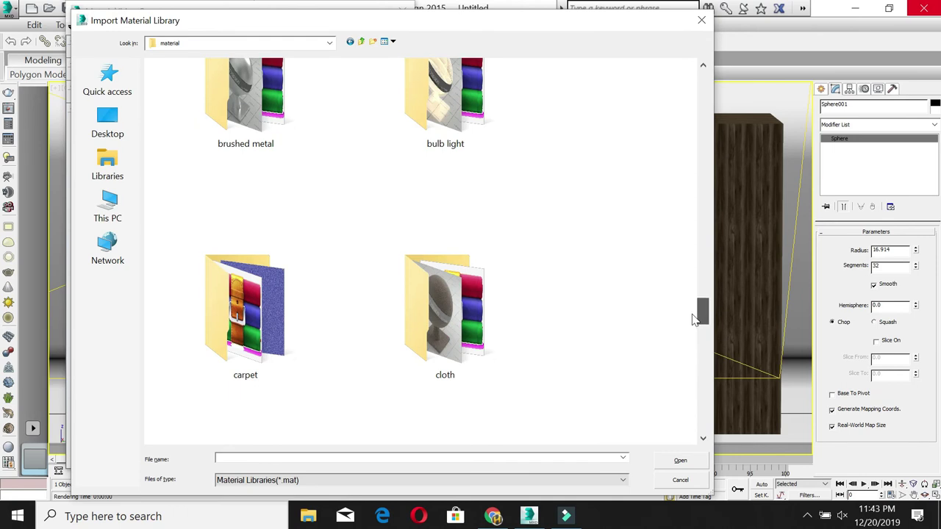
double_click(285, 147)
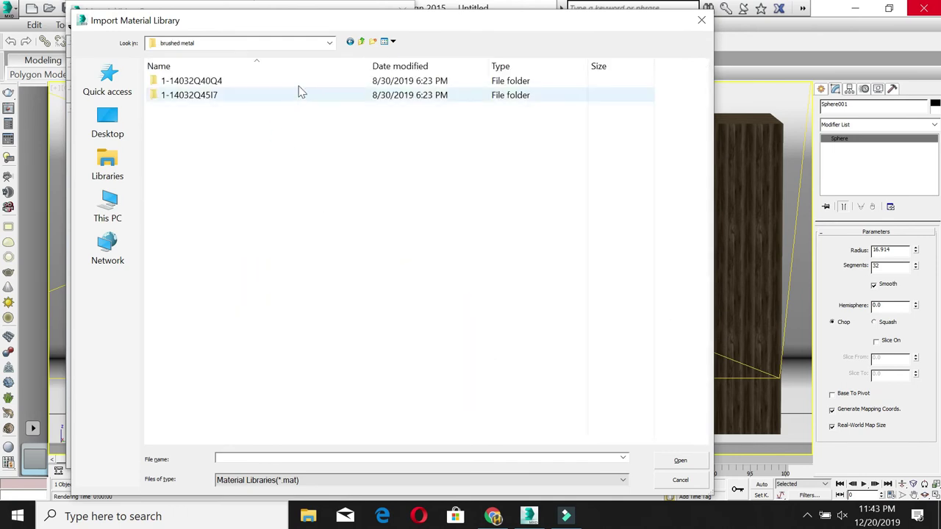
Step: Navigate into the 106326 folder and load the 106326.mat material library
click(362, 42)
scroll(401, 317, down, 1)
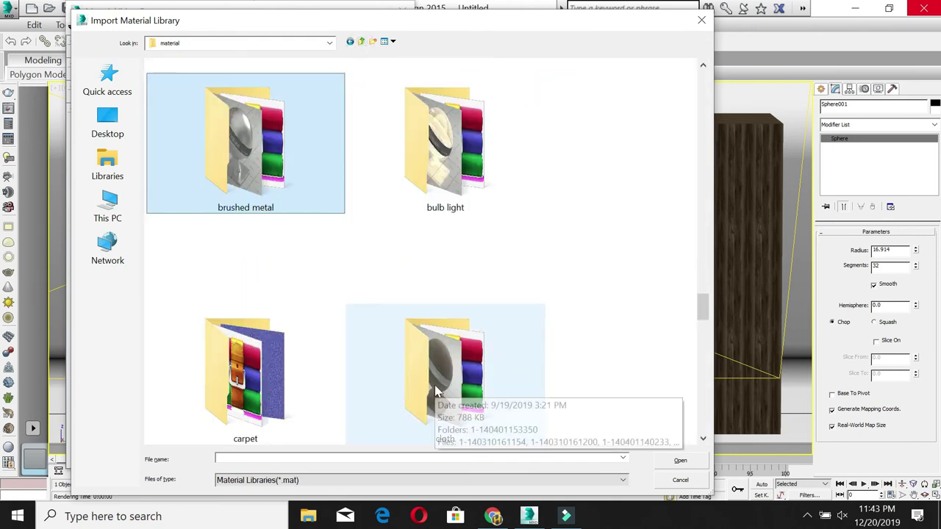
scroll(435, 392, up, 2)
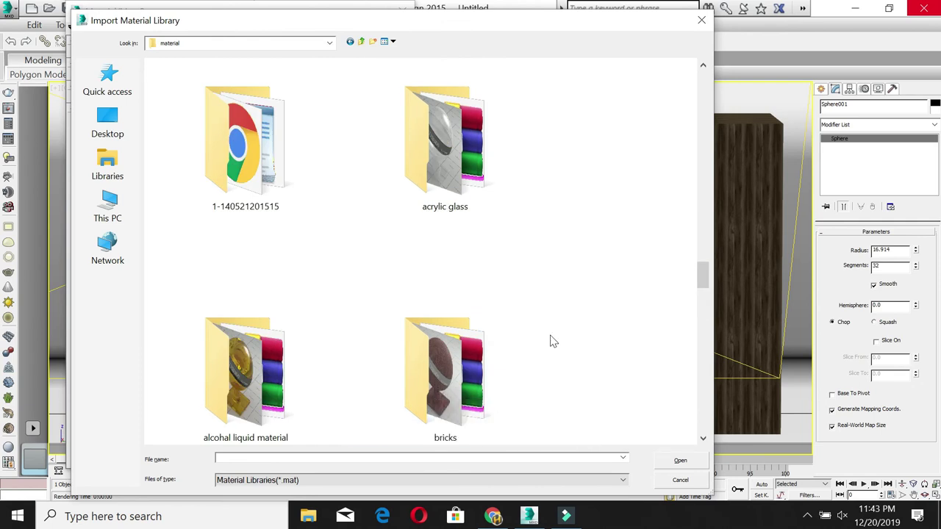
scroll(553, 341, up, 1)
scroll(553, 341, up, 1)
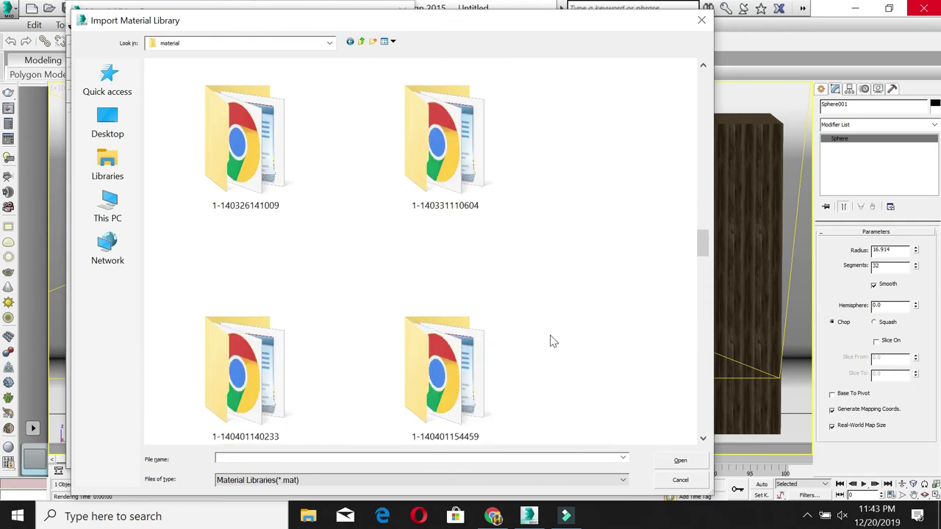
scroll(552, 327, up, 2)
scroll(552, 323, up, 2)
double_click(230, 106)
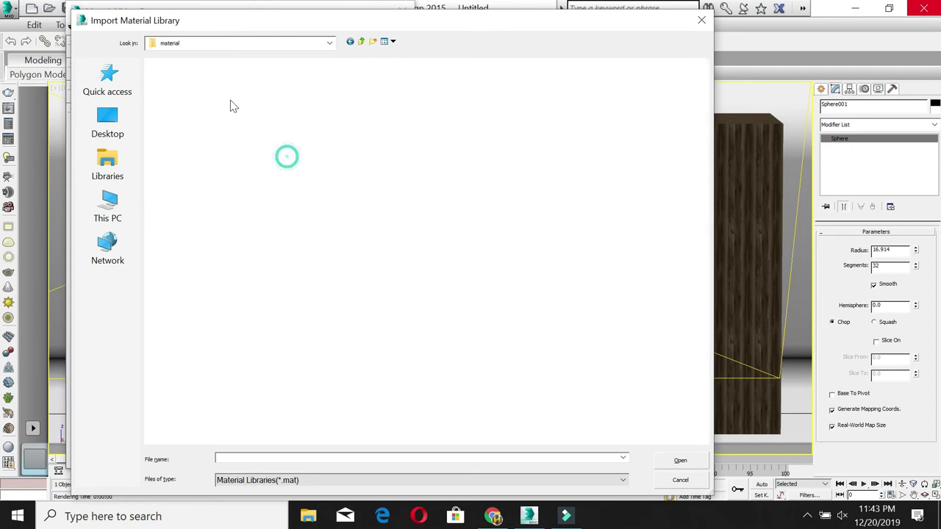
double_click(258, 82)
double_click(258, 82)
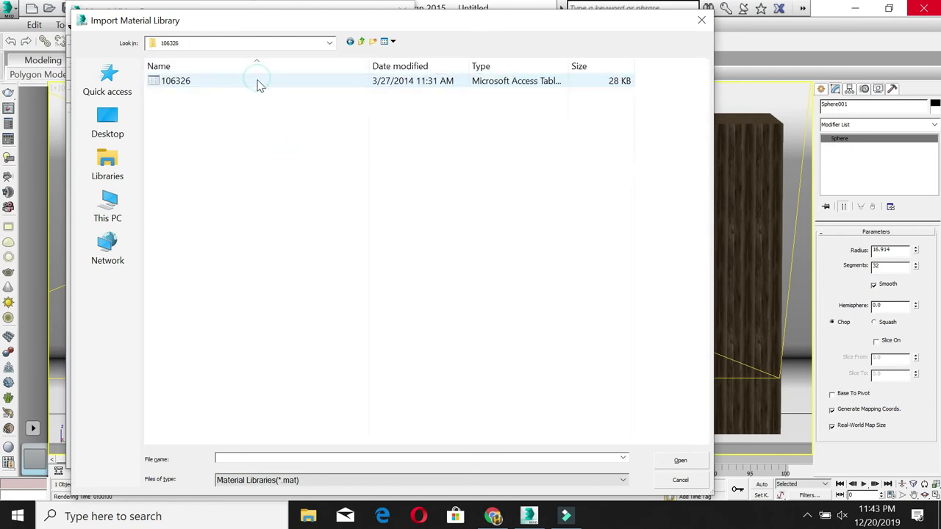
click(302, 85)
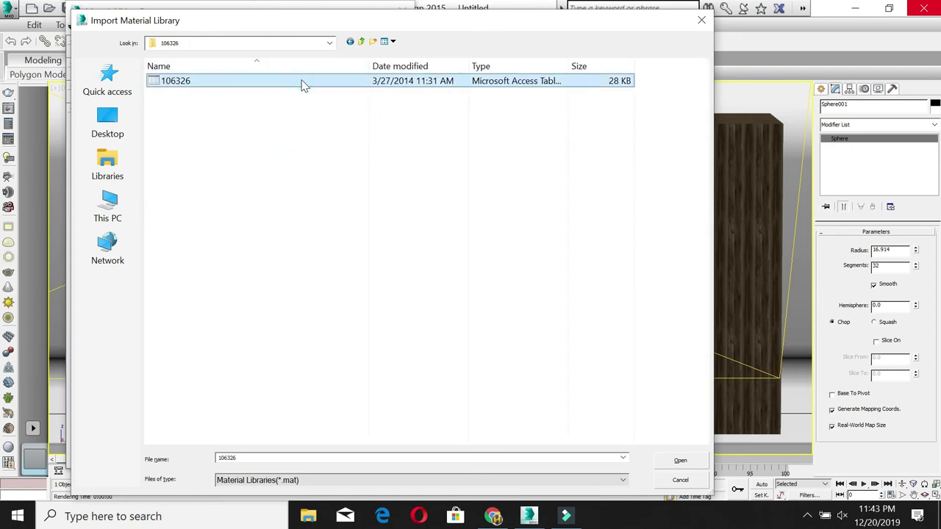
click(681, 460)
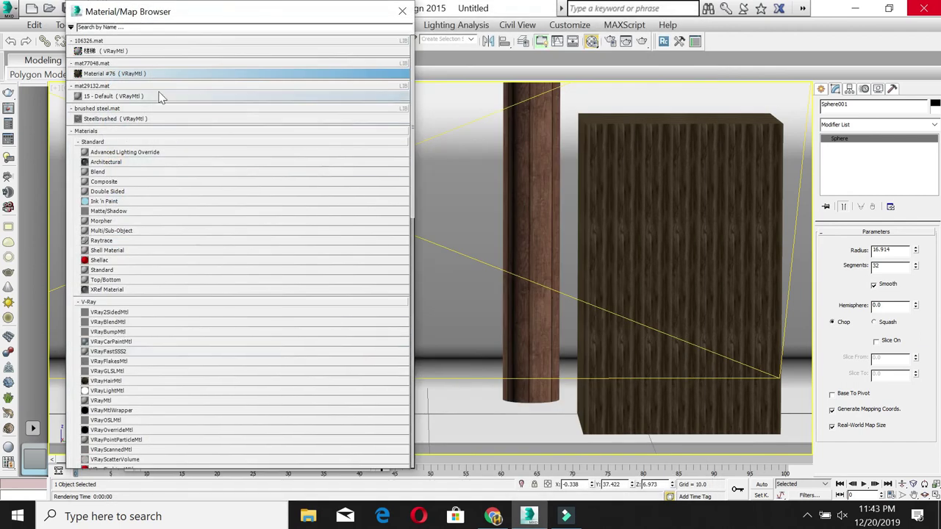
Step: Load the imported 楼梯 V-Ray material and assign it to the sphere
double_click(95, 51)
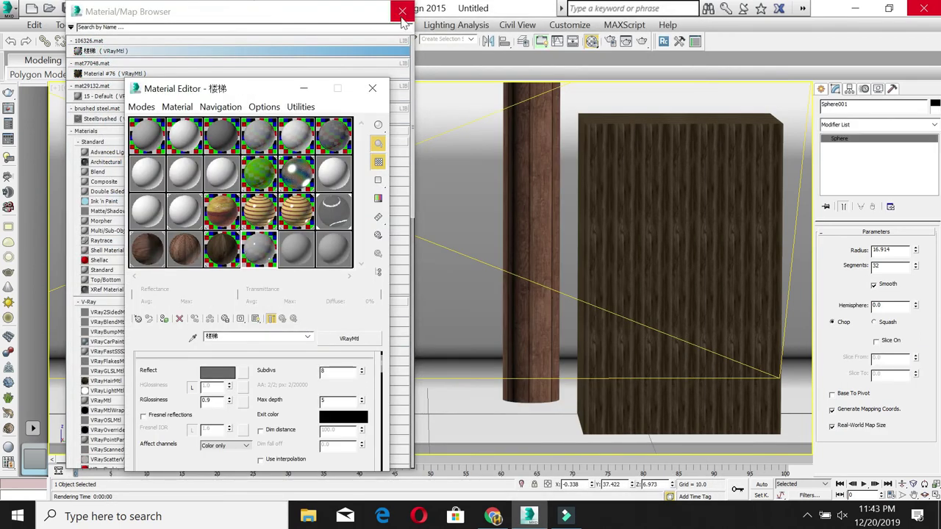
click(402, 11)
click(163, 320)
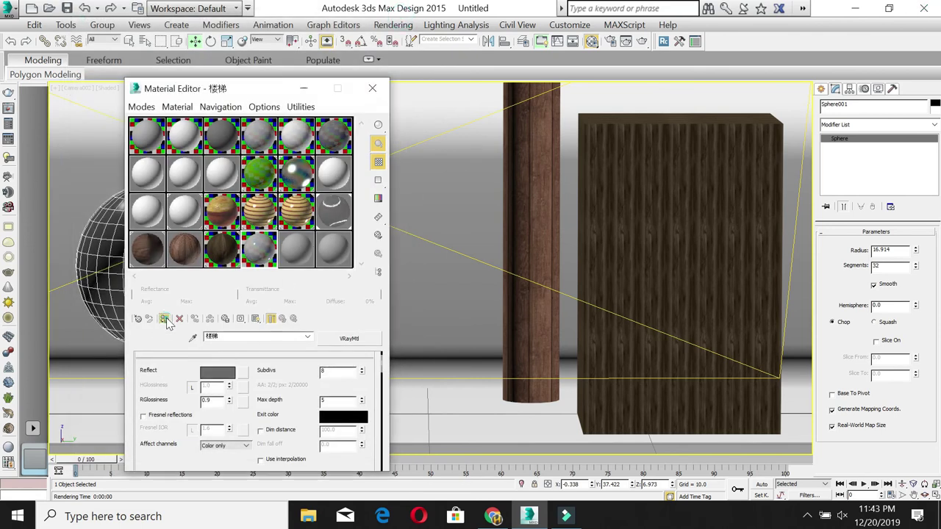
click(372, 88)
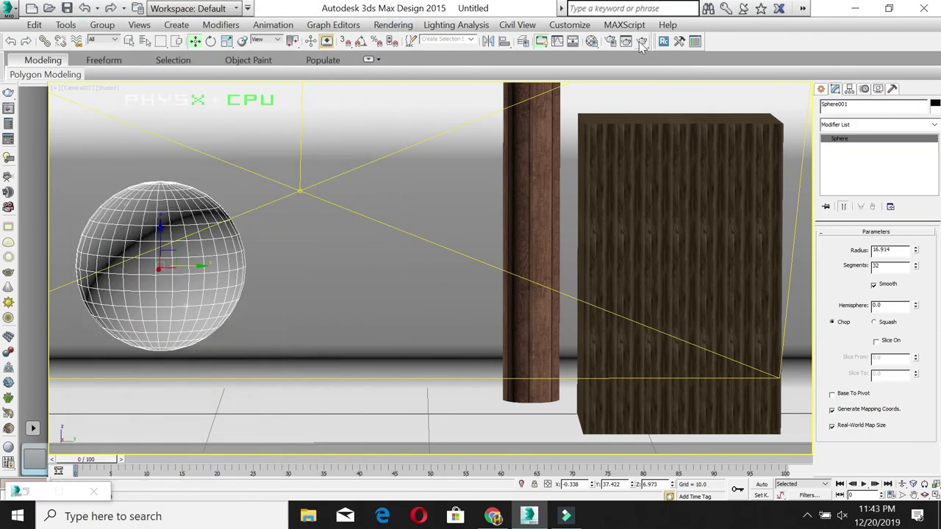
Step: Start a V-Ray test render of the camera view, then close the render windows
click(642, 43)
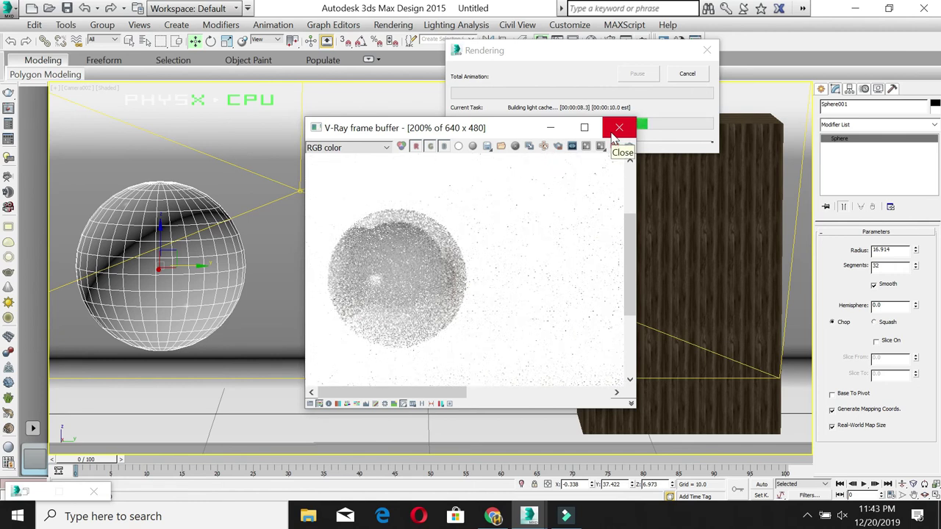
click(618, 129)
click(683, 73)
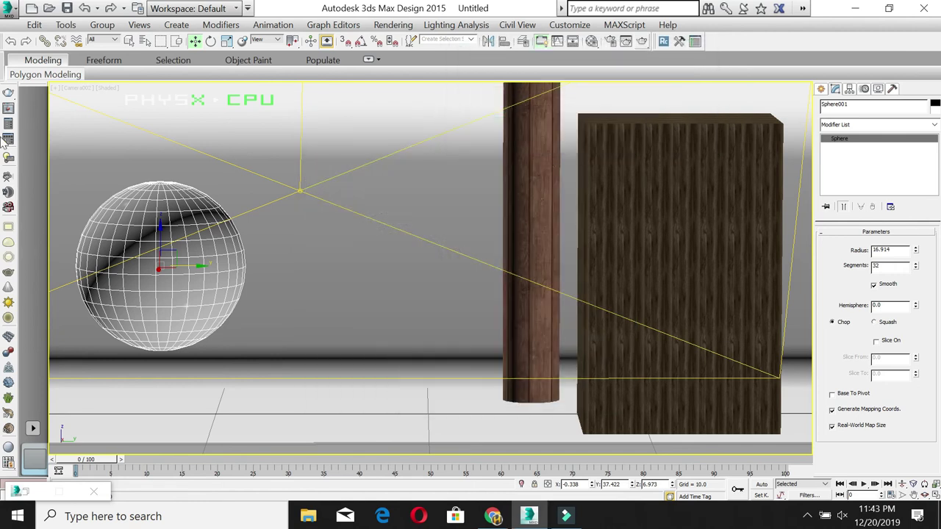
Step: Switch the viewport to Perspective and start a Merge, browsing to the Local Disk (J:) drive
click(74, 88)
click(117, 136)
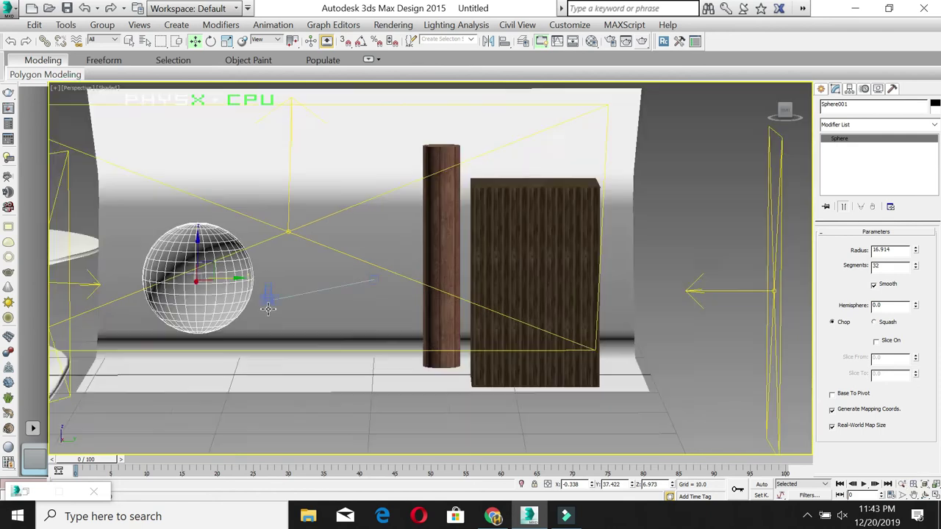
click(15, 8)
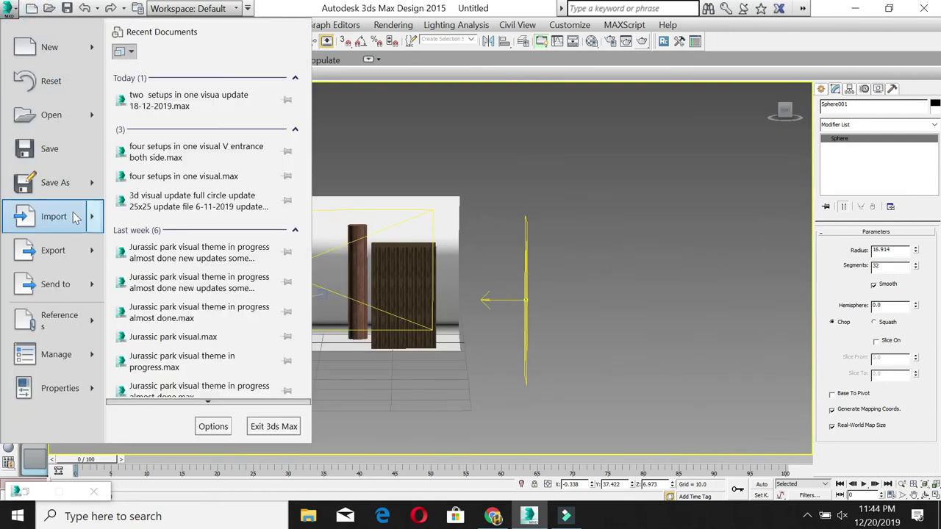
mouse_move(54, 216)
click(174, 125)
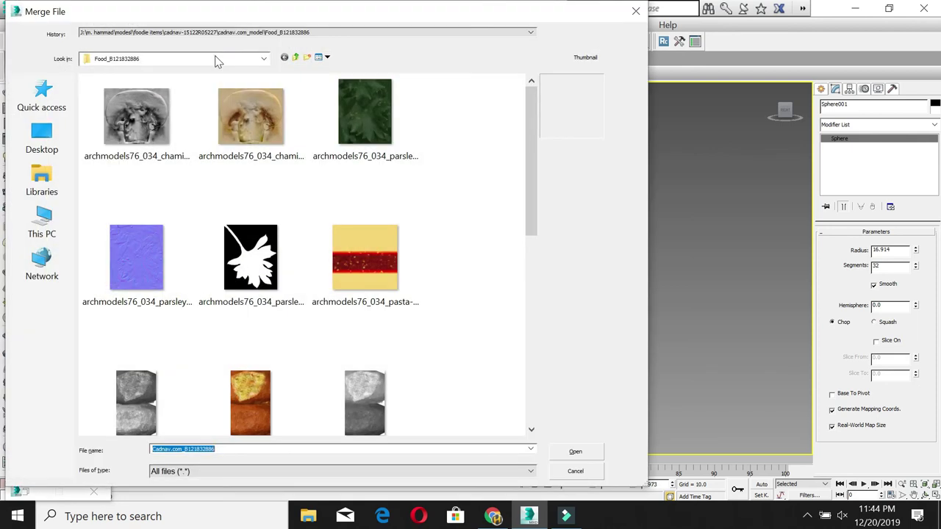
click(214, 58)
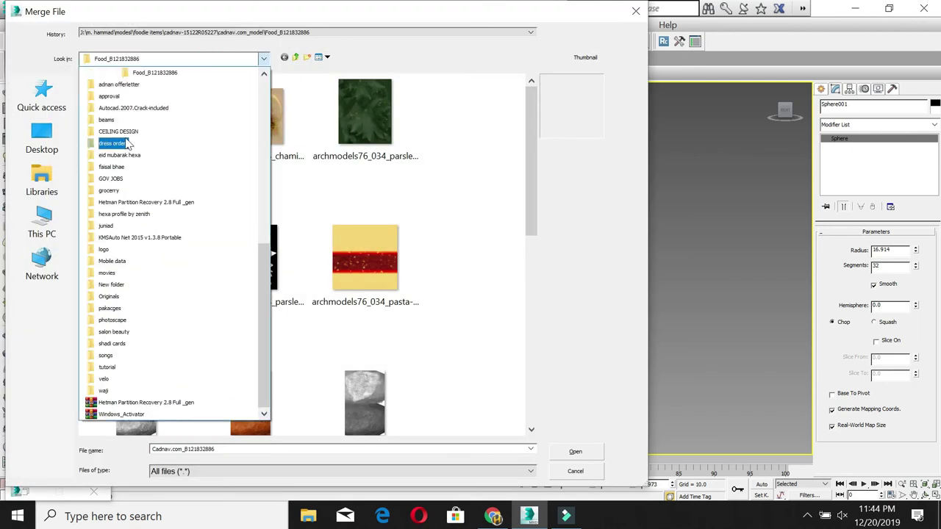
scroll(132, 148, up, 2)
scroll(132, 143, up, 1)
scroll(134, 136, up, 1)
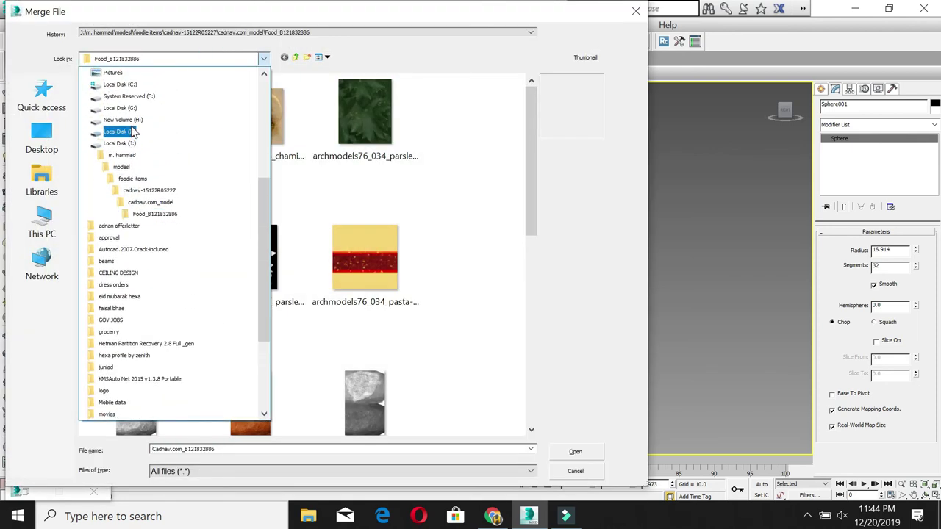
click(133, 132)
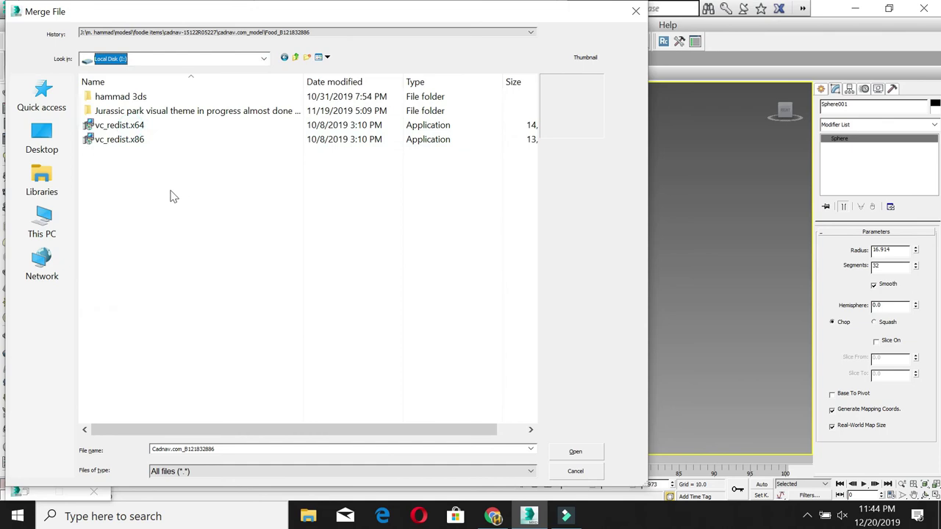
click(193, 59)
scroll(140, 162, up, 2)
click(119, 84)
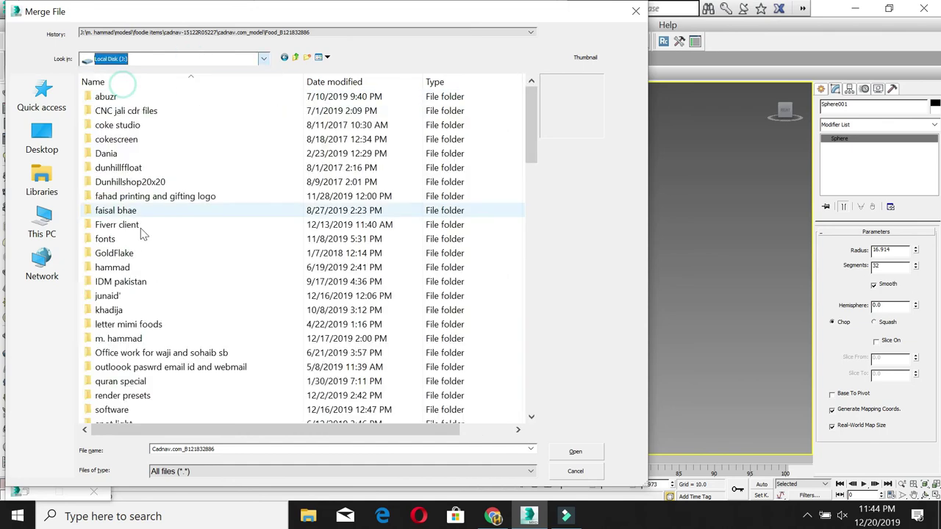
Step: Merge all objects from materials\materialized\1.max, auto-renaming duplicates for all
double_click(118, 338)
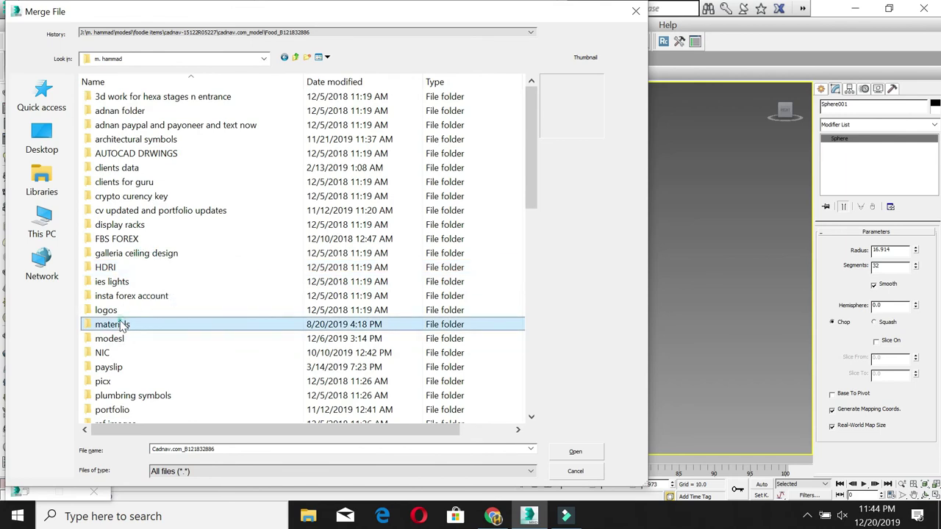
double_click(145, 325)
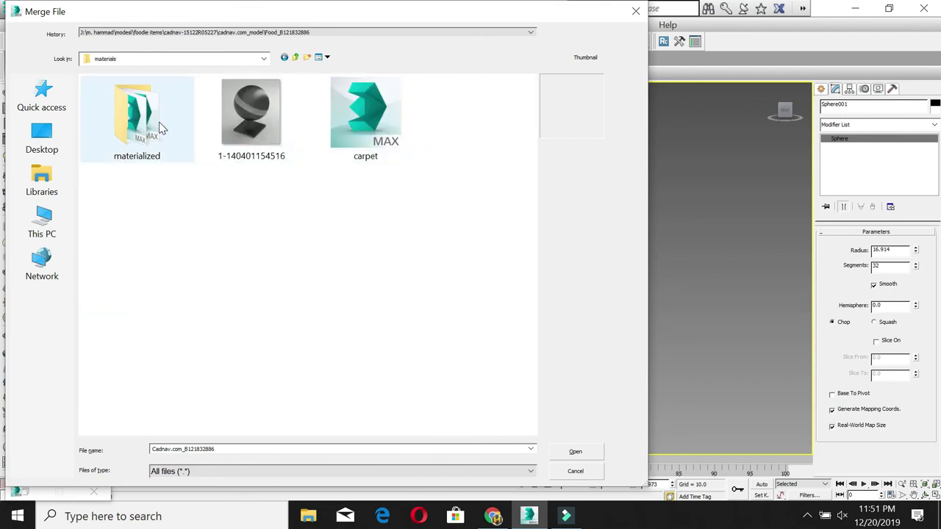
double_click(159, 121)
click(115, 96)
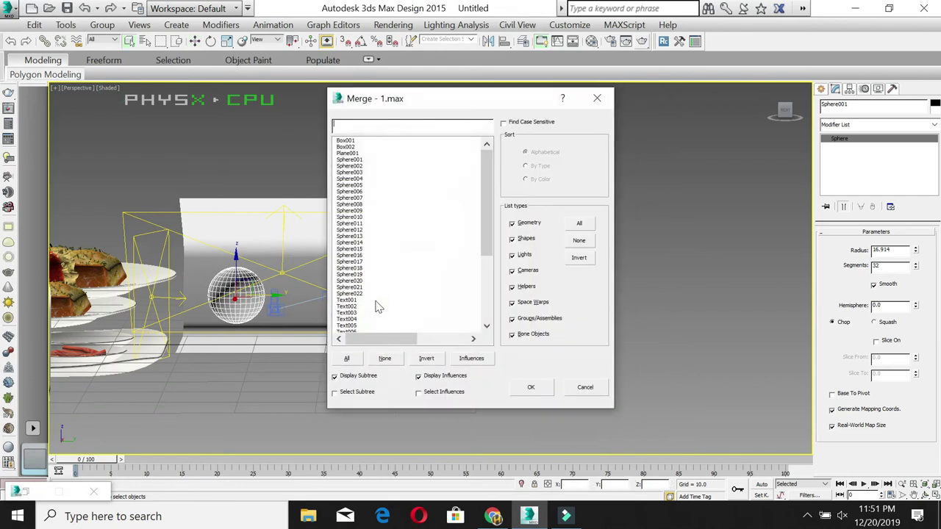
click(349, 360)
click(522, 389)
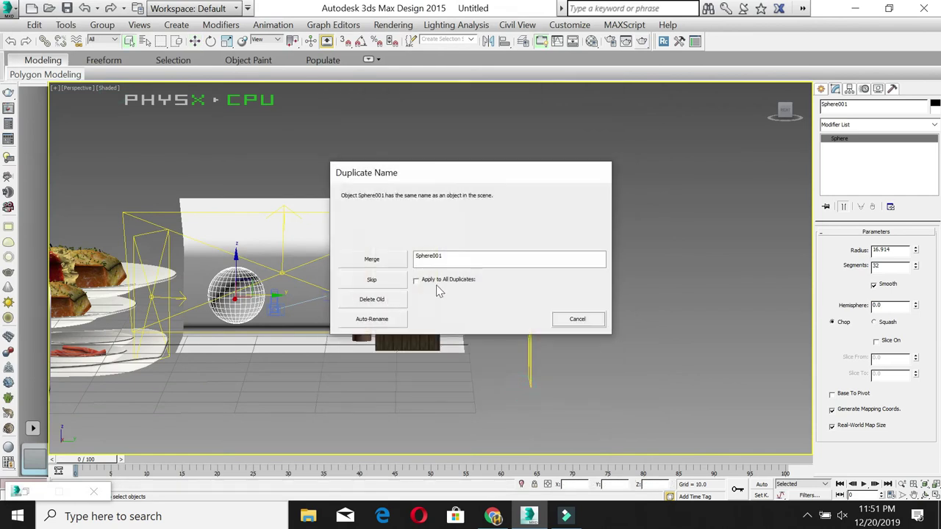
click(438, 280)
click(373, 319)
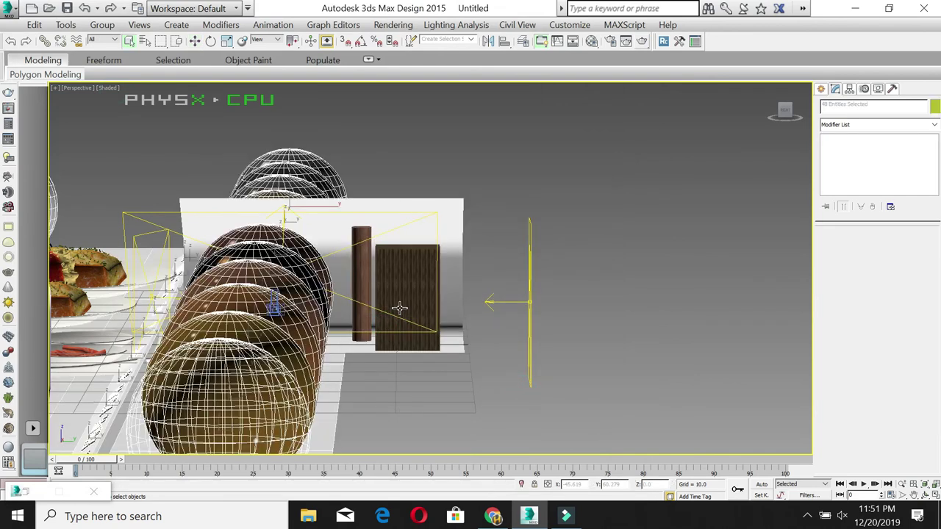
Step: Orbit the perspective view to face the rows of labelled sample spheres
key(w)
scroll(316, 342, down, 4)
scroll(316, 339, down, 4)
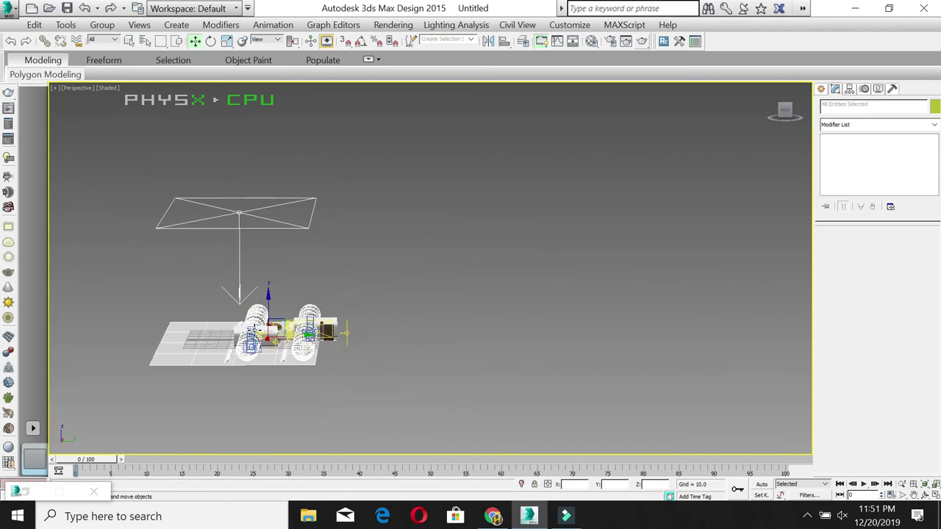
alt+middle_drag(298, 336, 563, 331)
scroll(562, 331, up, 4)
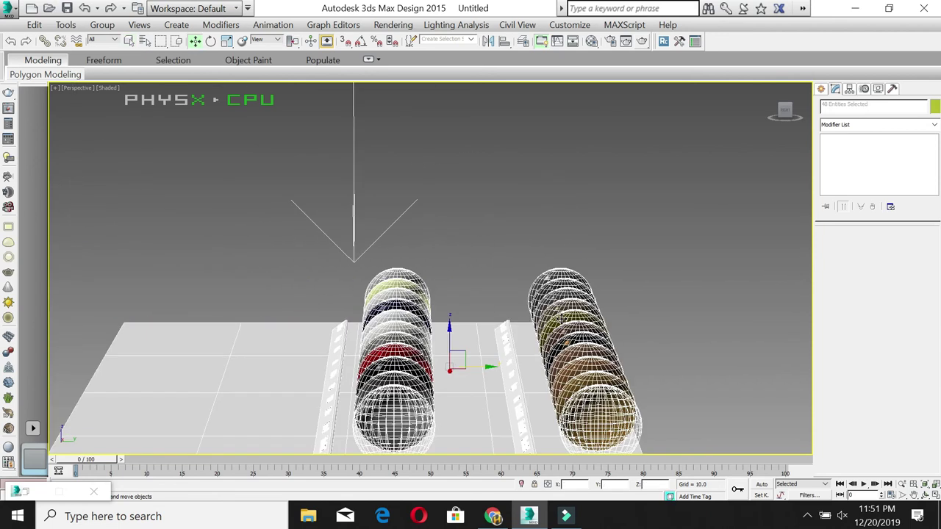
click(925, 495)
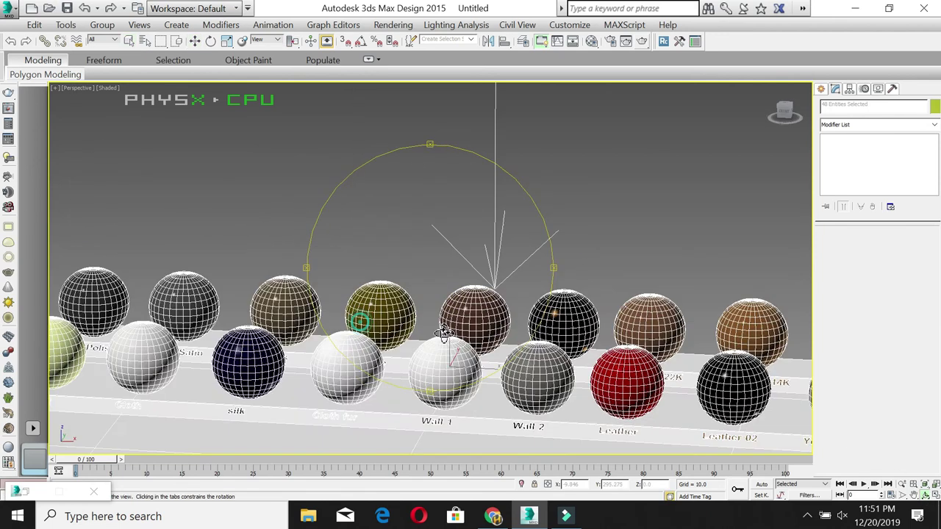
drag(360, 322, 342, 311)
drag(451, 336, 571, 310)
drag(491, 327, 439, 315)
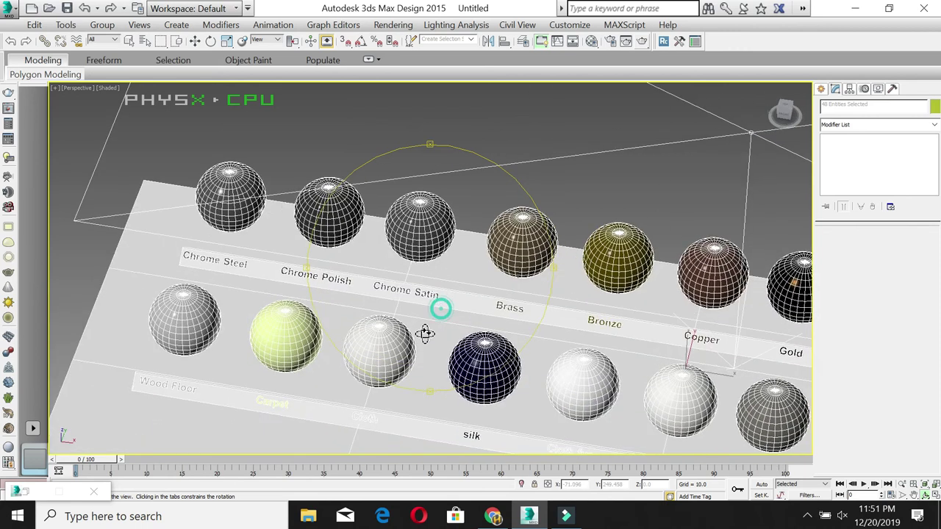
Step: Open the Material Editor and copy a chrome sphere's material into slot 23
key(m)
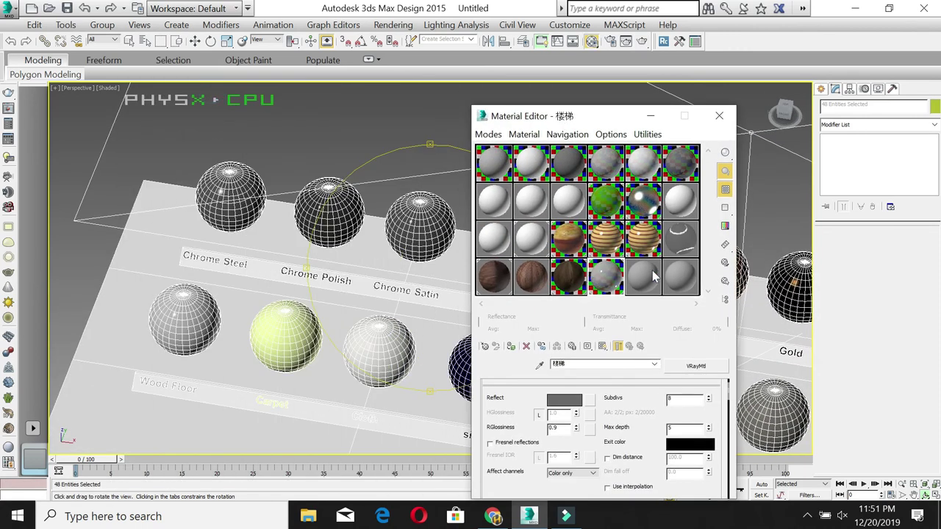
click(653, 275)
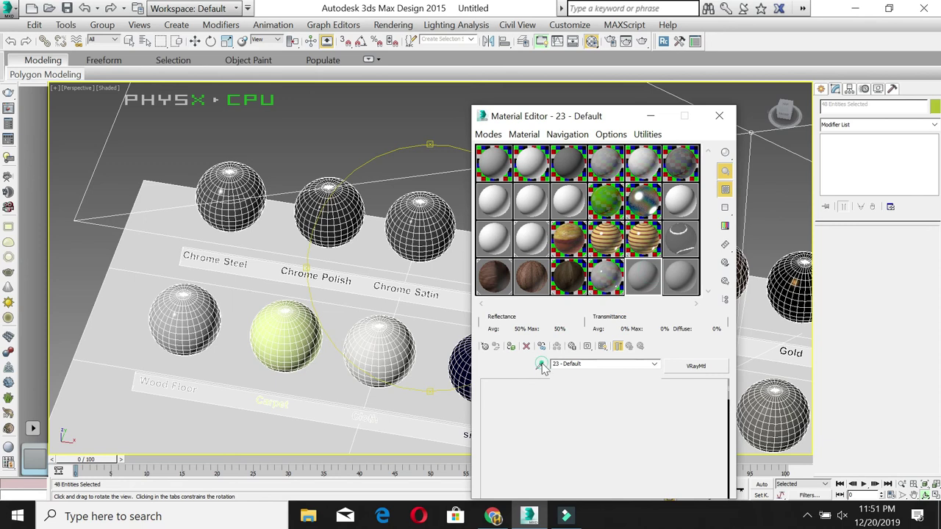
click(221, 183)
Step: Pick Chrome Polish into slot 3 and Chrome Satin into slot 4, then minimize the editor
click(540, 200)
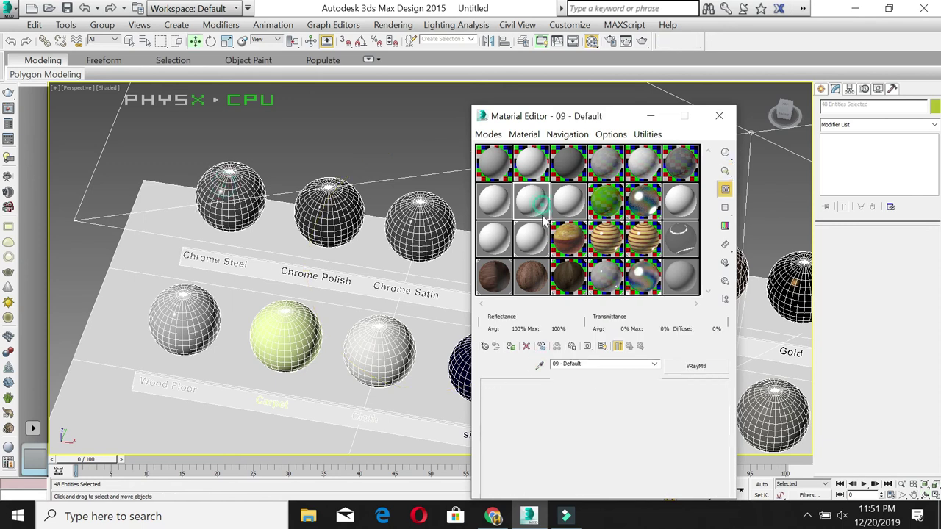
click(539, 365)
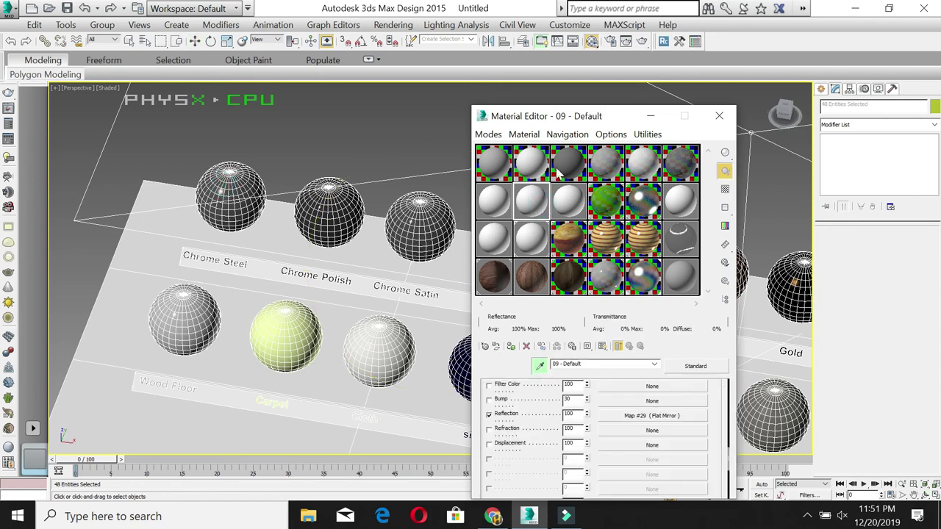
click(577, 169)
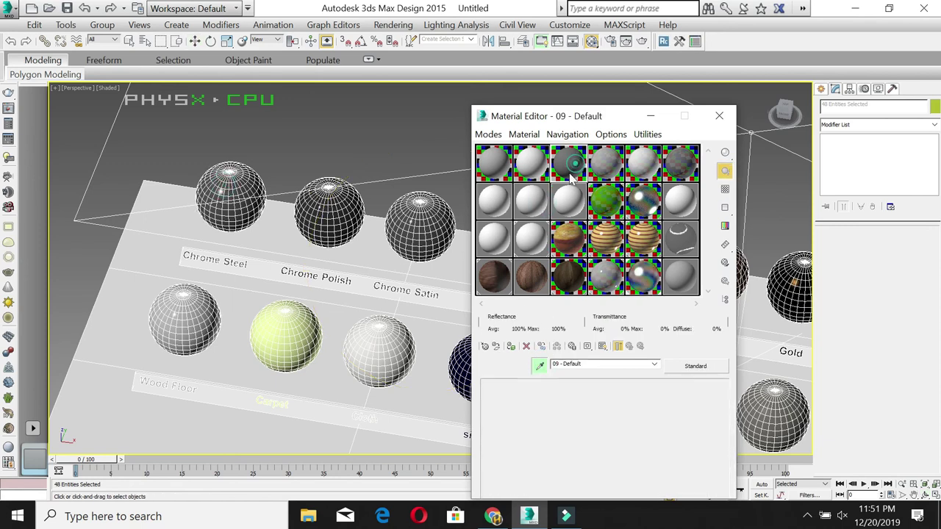
click(335, 210)
click(607, 164)
click(540, 366)
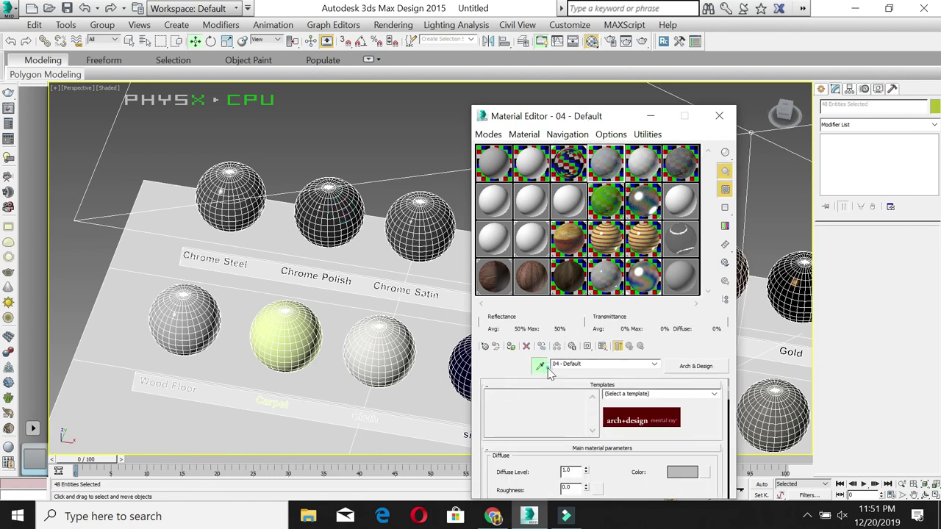
click(421, 213)
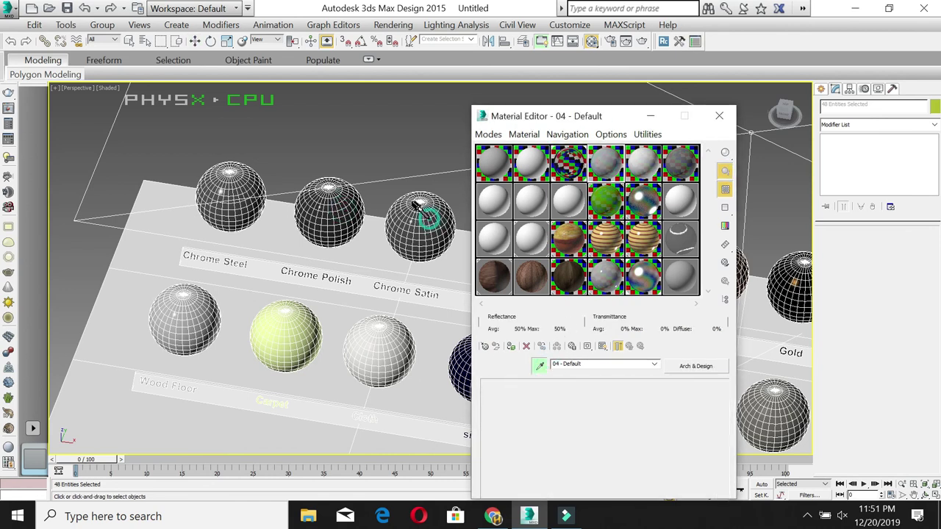
click(650, 116)
scroll(556, 151, down, 3)
scroll(531, 202, down, 3)
Step: Select the sphere and set the viewport to Camera002
key(Delete)
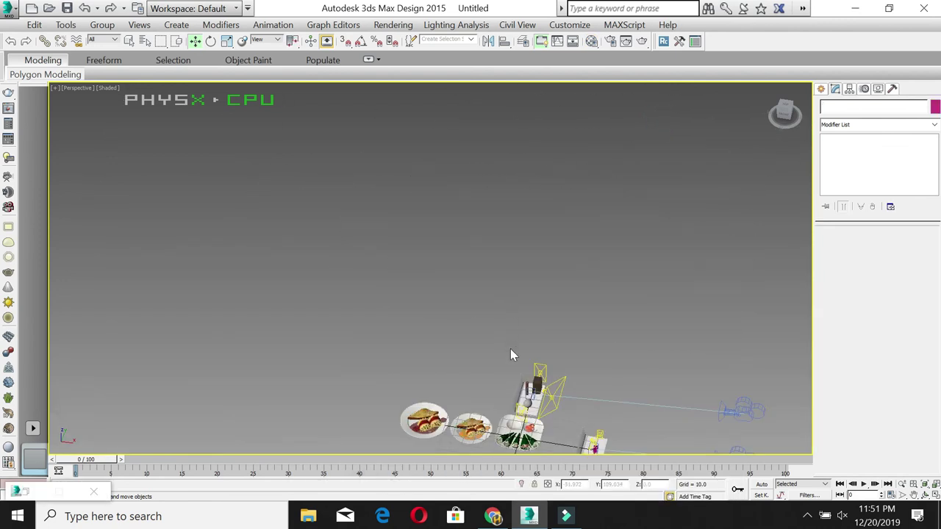
scroll(515, 345, up, 2)
scroll(441, 258, up, 5)
scroll(337, 175, up, 3)
click(338, 175)
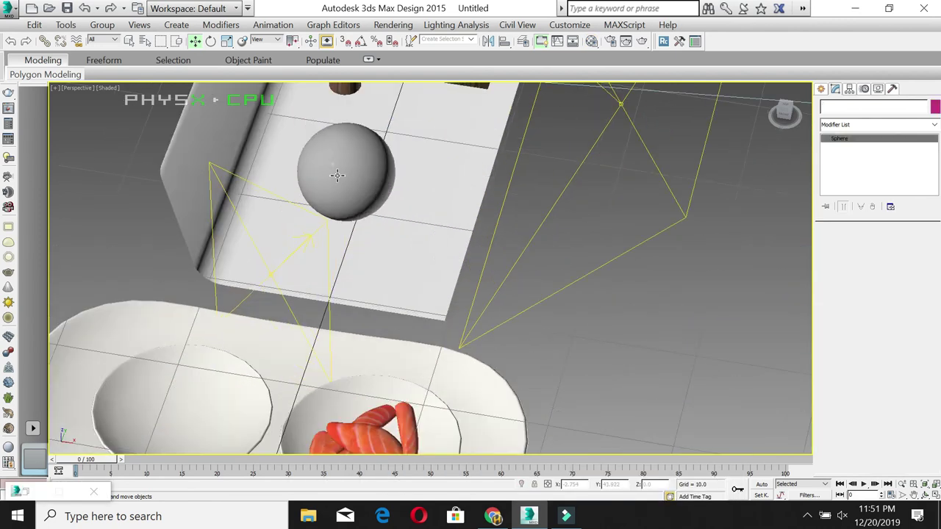
click(73, 88)
click(285, 102)
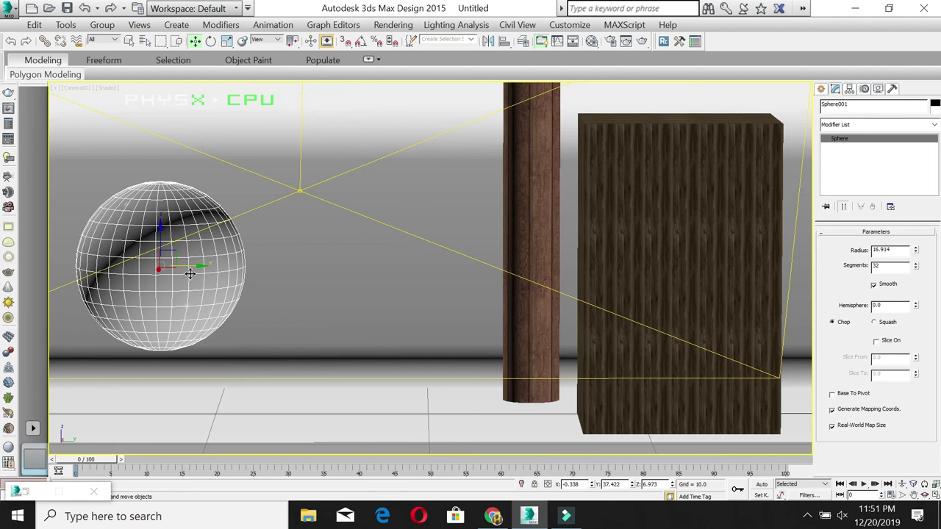
Step: Assign the chrome polish material to the sphere and run a V-Ray test render
key(m)
click(605, 166)
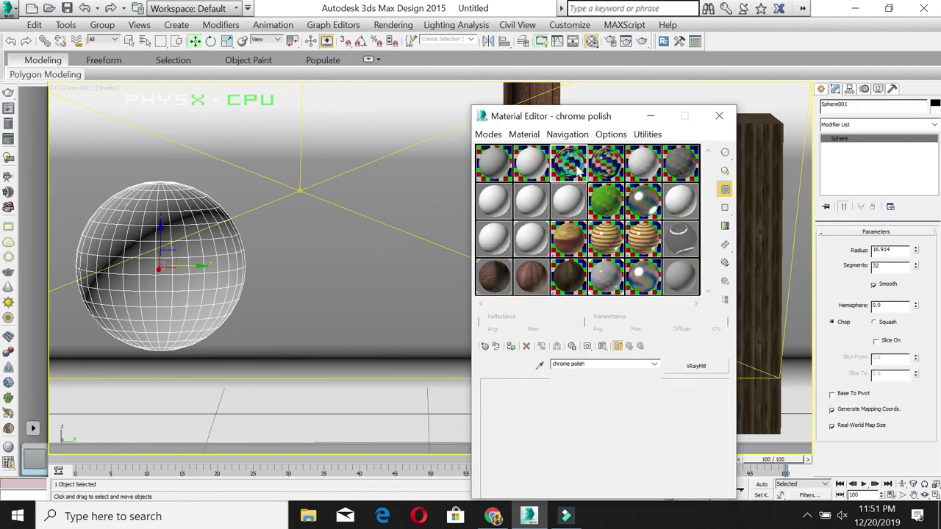
click(511, 346)
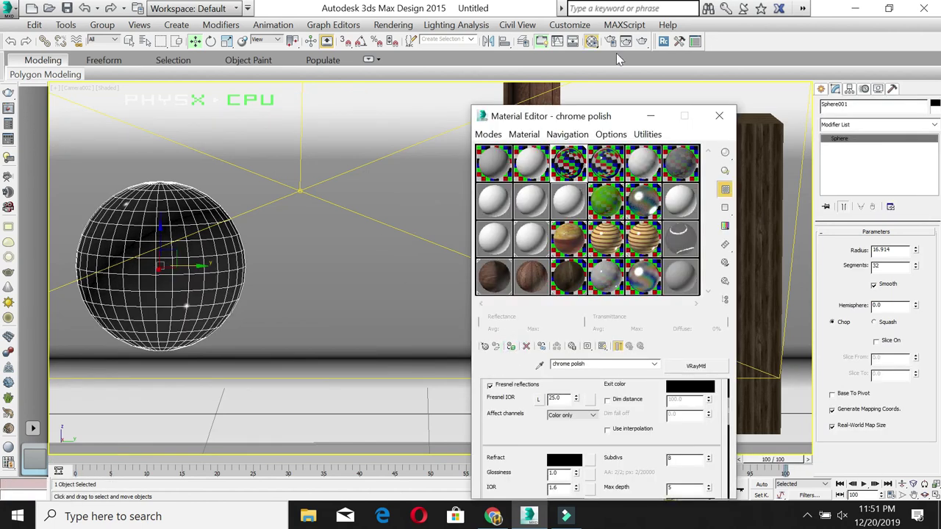
click(644, 43)
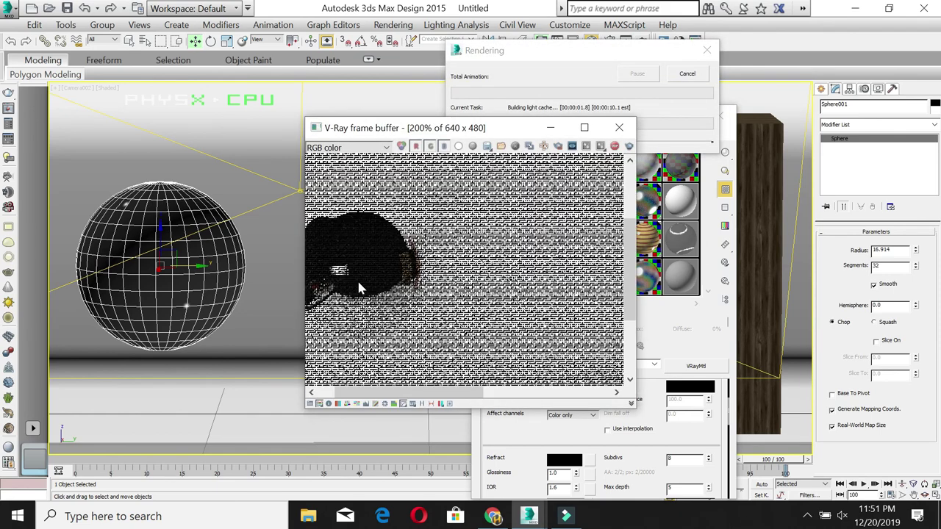
scroll(395, 278, down, 1)
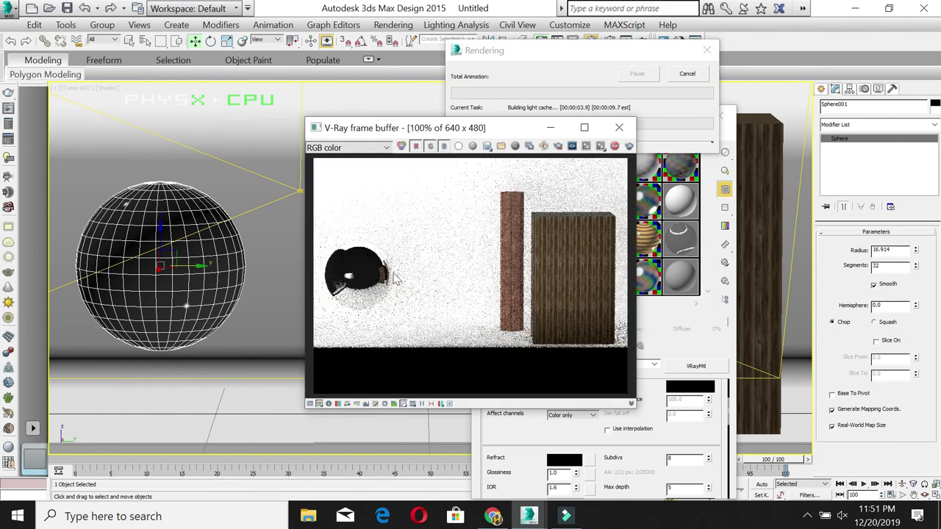
click(620, 129)
click(685, 74)
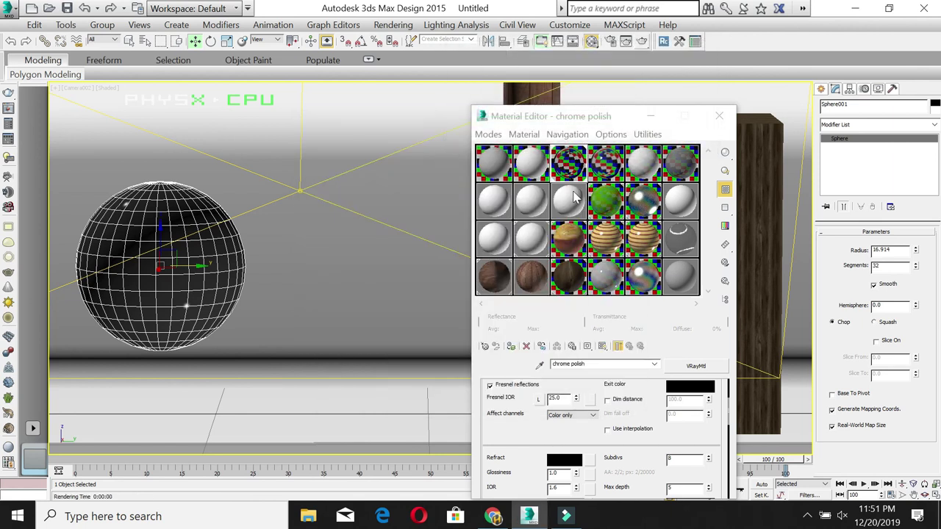
Step: Assign chrome satin to the sphere and run a test render
click(601, 168)
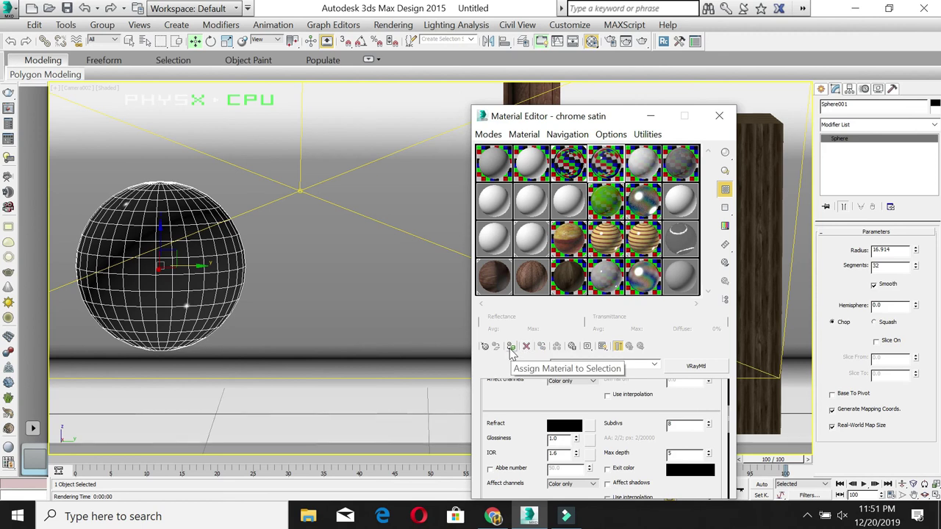
click(511, 347)
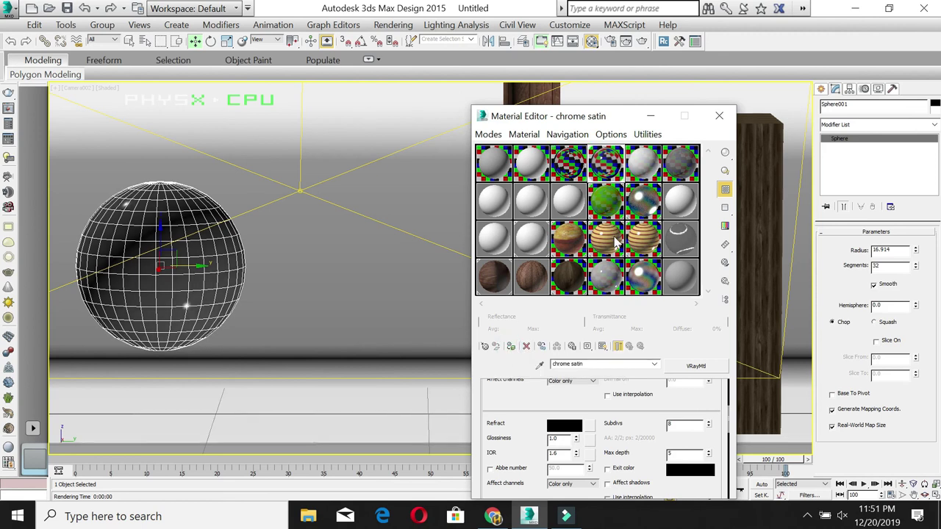
click(632, 274)
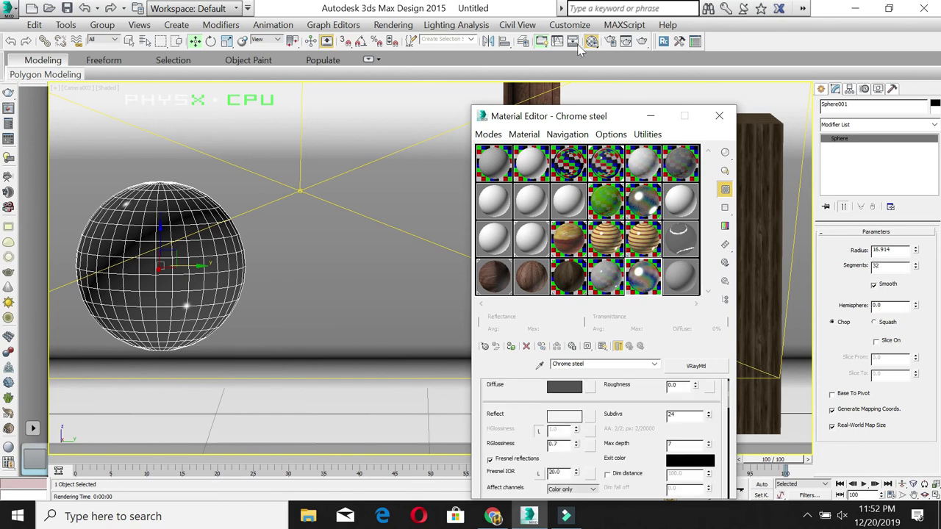
click(642, 42)
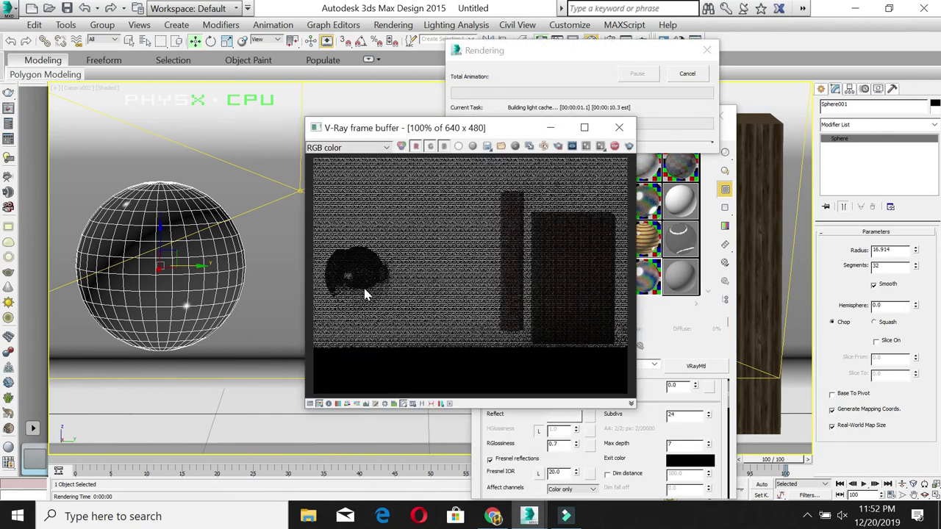
scroll(368, 291, up, 2)
scroll(419, 256, down, 1)
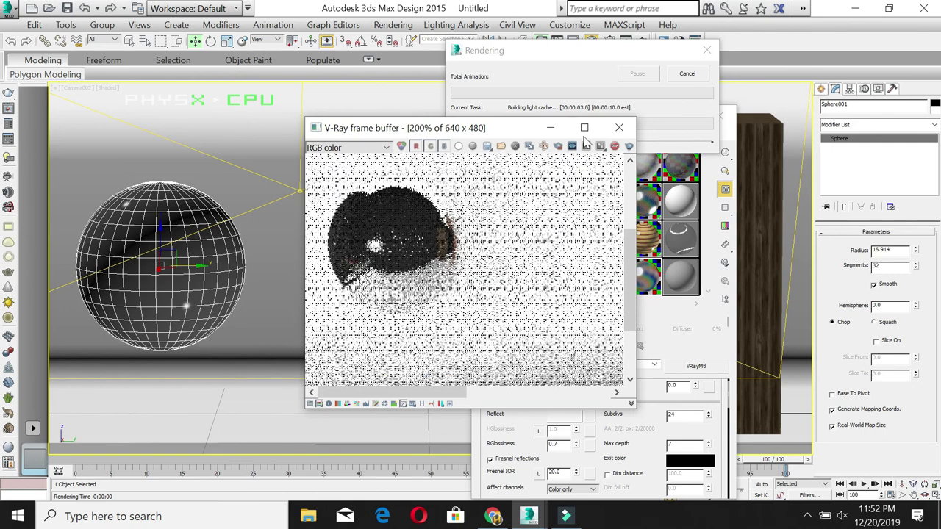
click(619, 127)
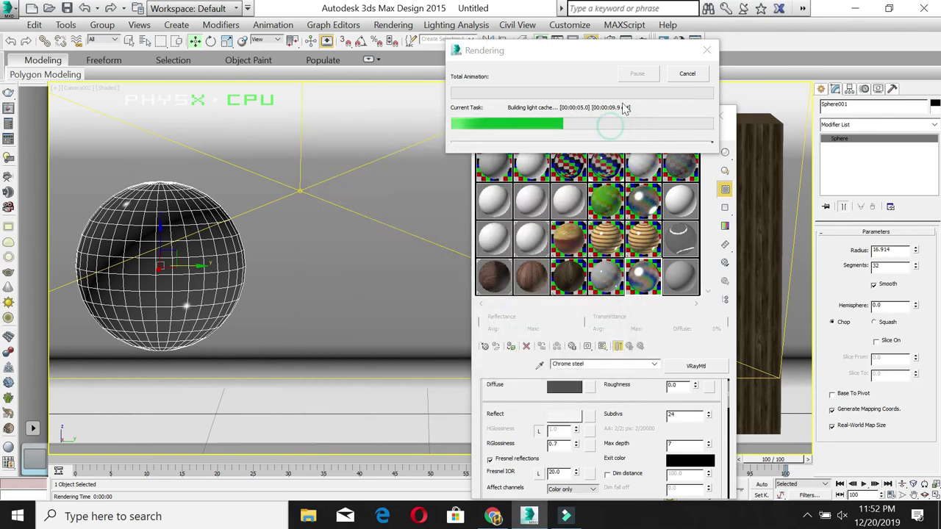
click(685, 73)
Step: Assign Chrome steel to the reselected sphere, render again and enlarge the result
click(402, 329)
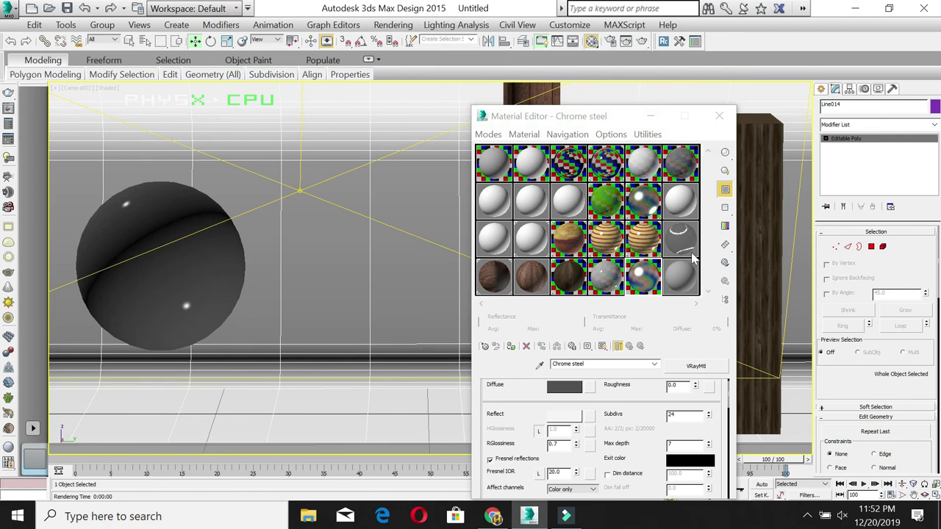
click(688, 281)
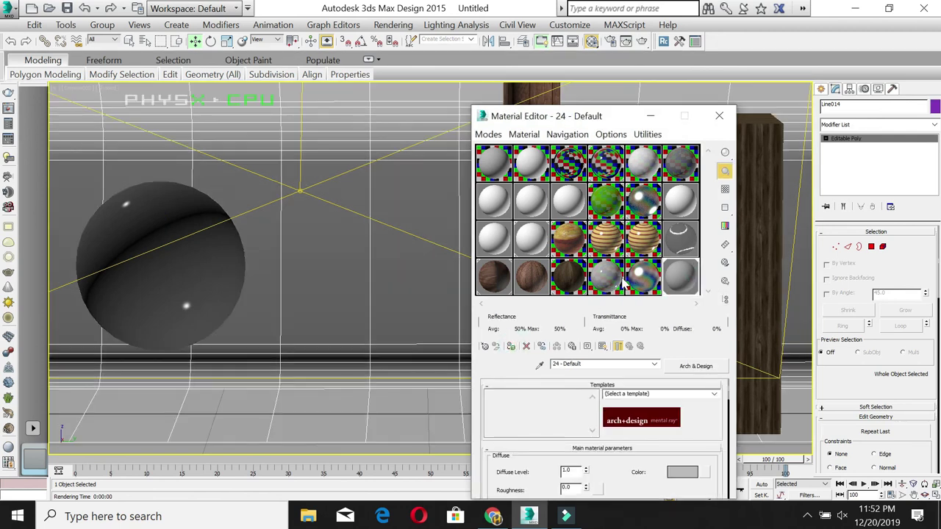
click(640, 280)
click(172, 262)
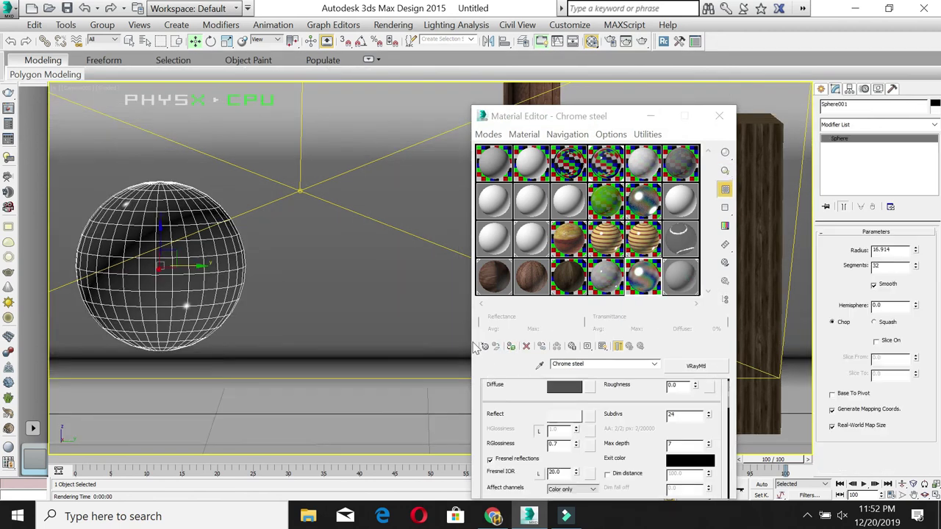
click(511, 347)
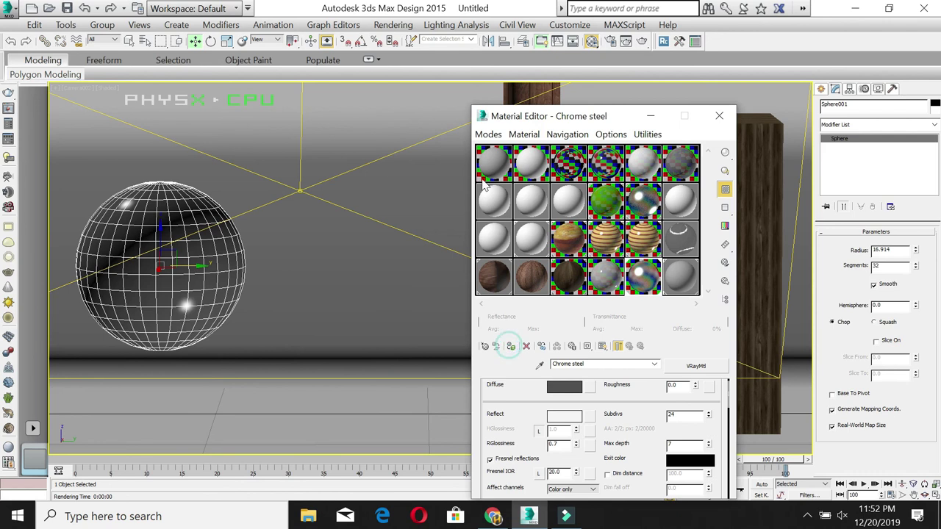
click(642, 42)
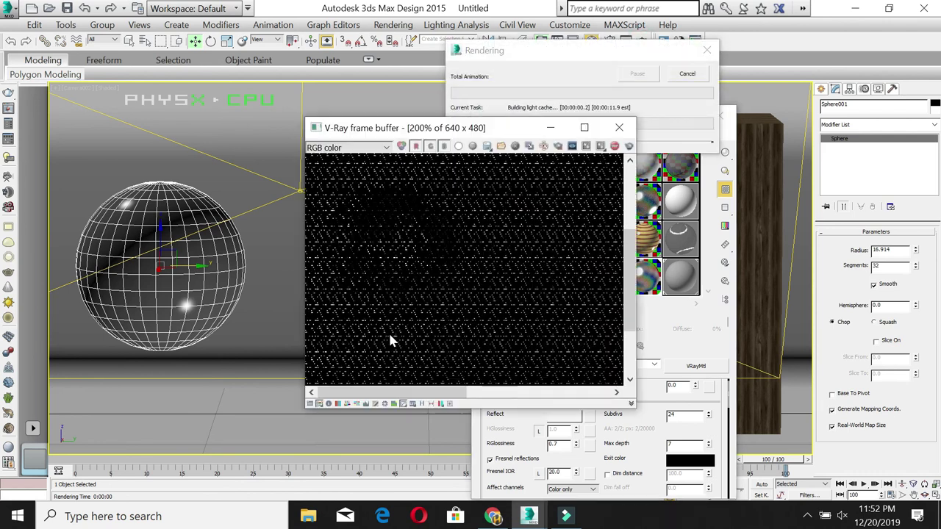
scroll(410, 289, down, 1)
scroll(412, 289, down, 1)
scroll(414, 290, up, 2)
scroll(413, 290, down, 1)
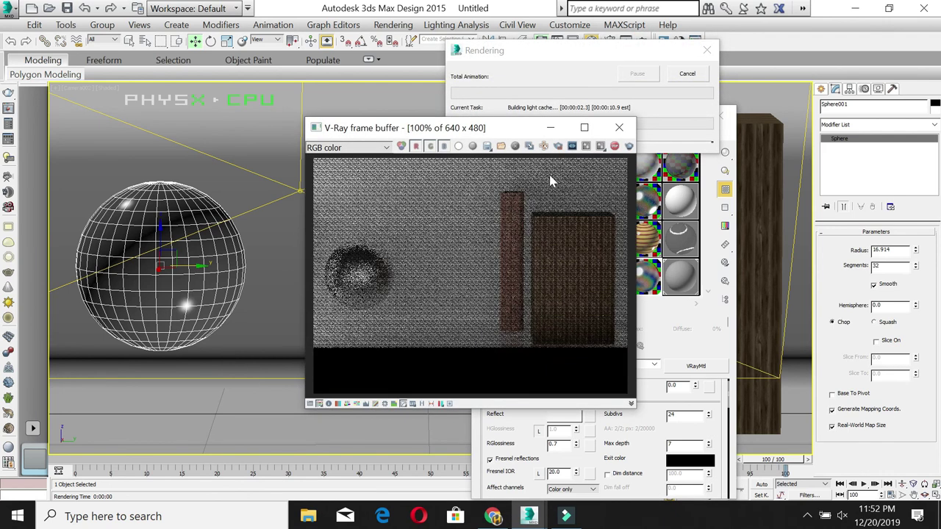
click(585, 128)
Step: Zoom in and out of the full-screen render to inspect the chrome sphere
scroll(306, 302, up, 1)
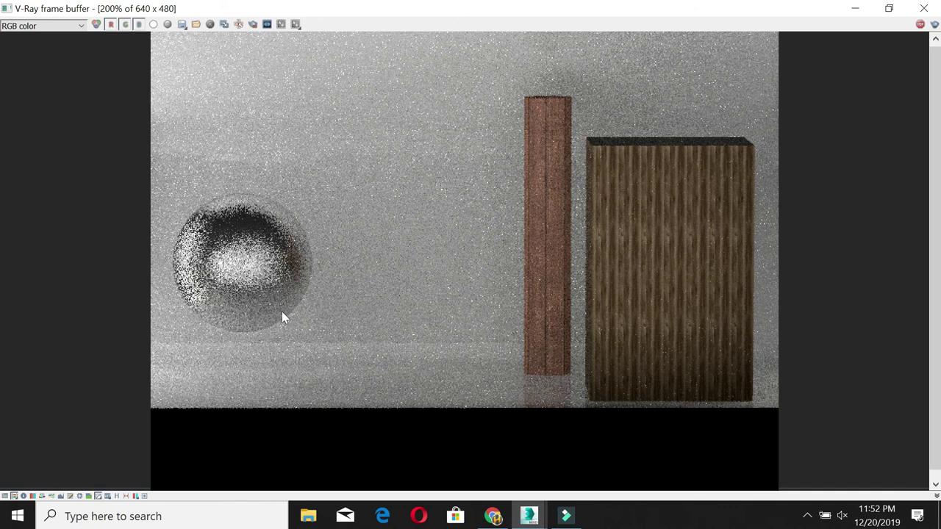
scroll(279, 309, down, 1)
scroll(319, 265, up, 1)
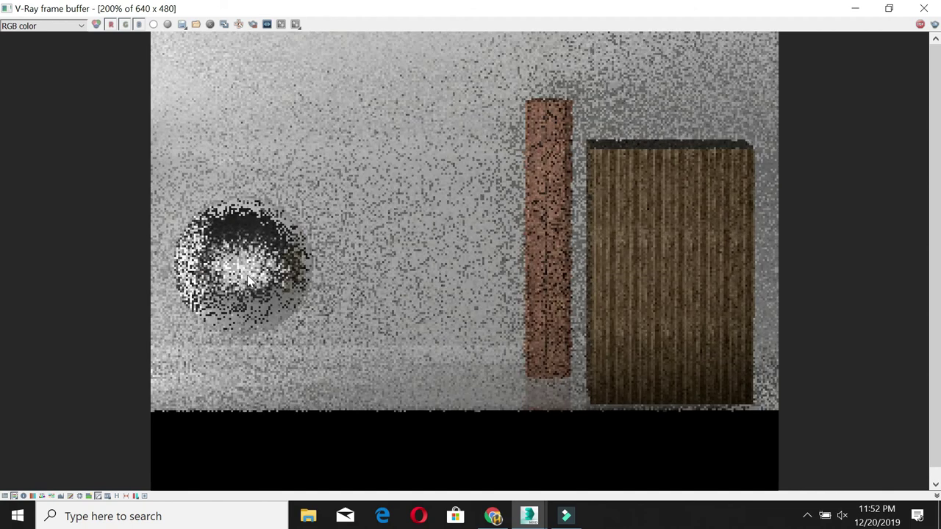
scroll(321, 280, down, 2)
scroll(324, 280, up, 3)
scroll(309, 273, down, 1)
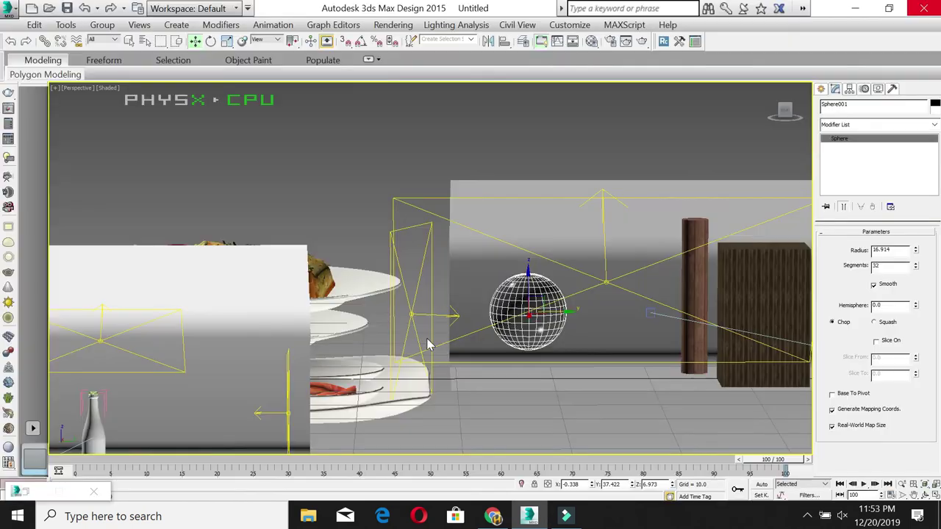
middle_drag(430, 344, 358, 327)
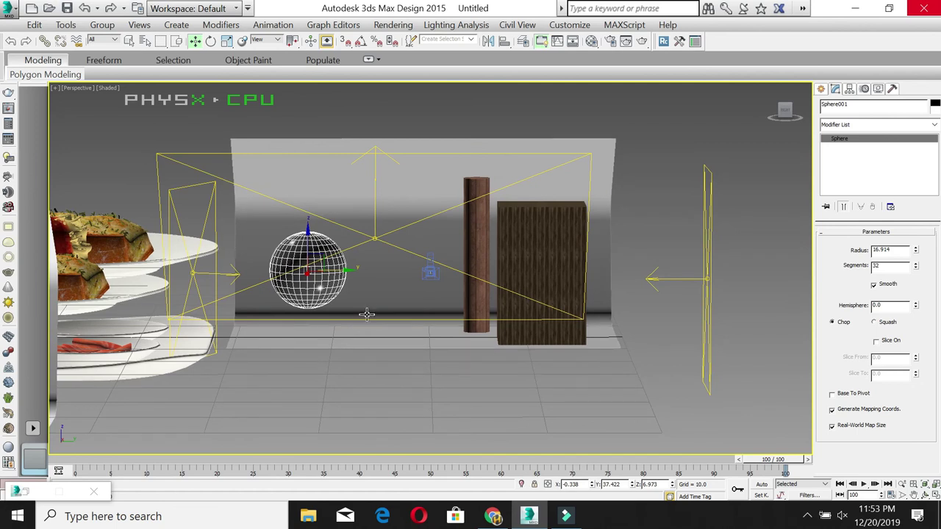
Step: Pan to centre the sphere, pillar and box, then orbit to view them from above
scroll(369, 310, up, 2)
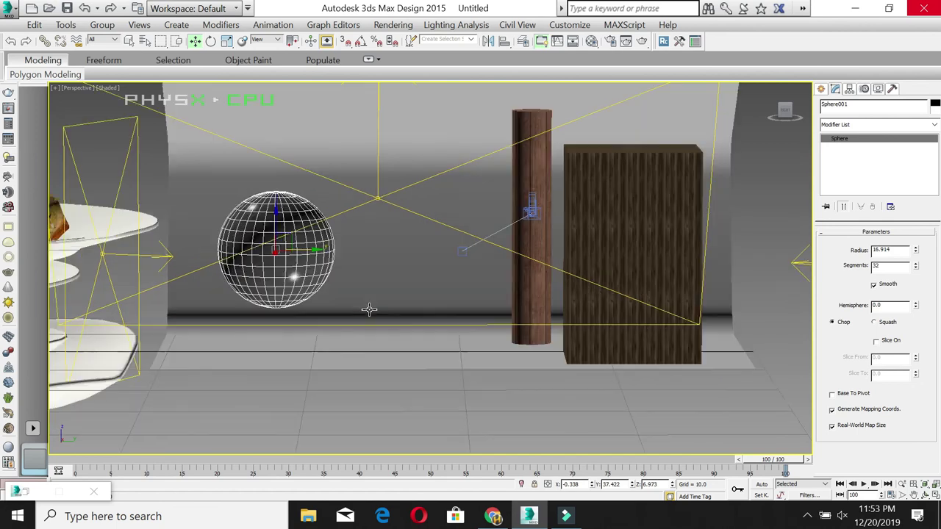
middle_drag(369, 309, 396, 414)
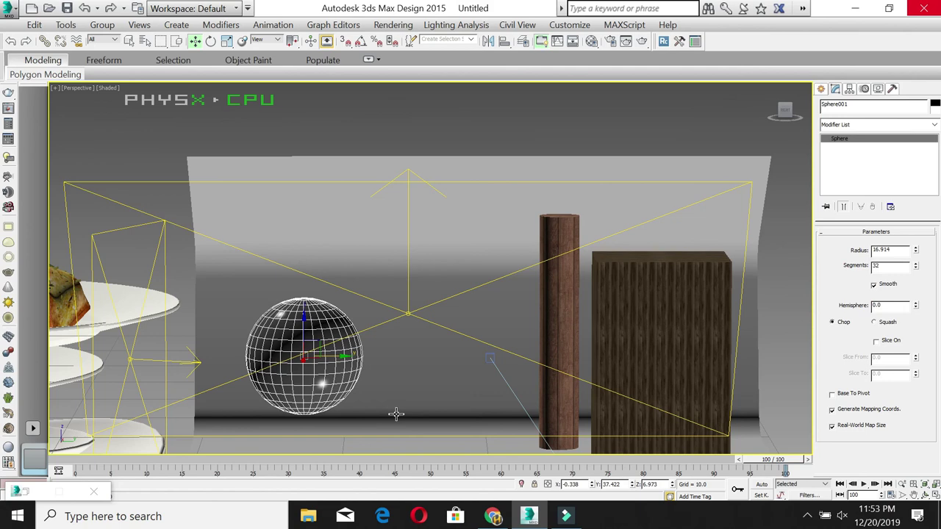
click(925, 494)
mouse_move(465, 332)
mouse_down()
mouse_move(390, 222)
mouse_move(422, 267)
mouse_move(465, 287)
mouse_move(459, 269)
mouse_move(475, 282)
mouse_move(466, 271)
mouse_move(401, 269)
mouse_move(433, 264)
mouse_move(456, 277)
mouse_move(460, 317)
mouse_move(445, 301)
mouse_move(393, 305)
mouse_move(475, 303)
mouse_move(480, 339)
mouse_move(442, 343)
mouse_move(414, 315)
mouse_up()
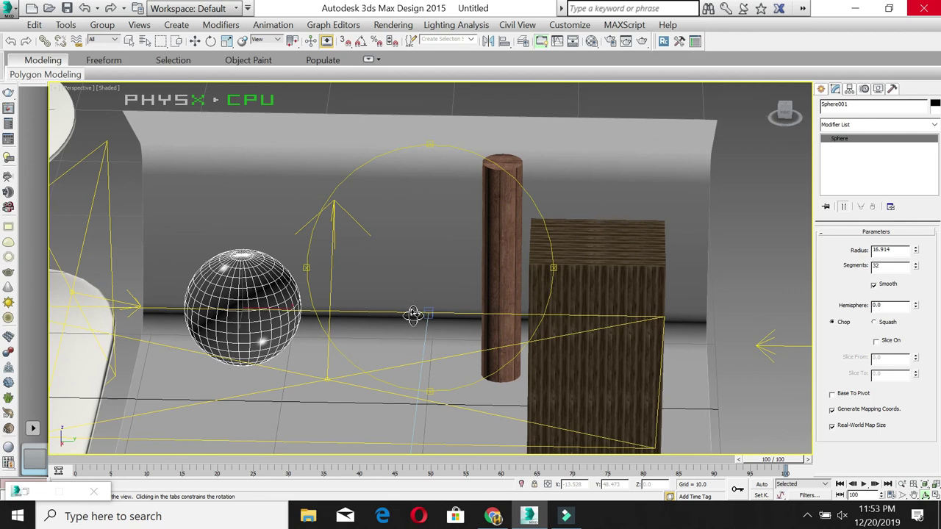
drag(414, 315, 432, 316)
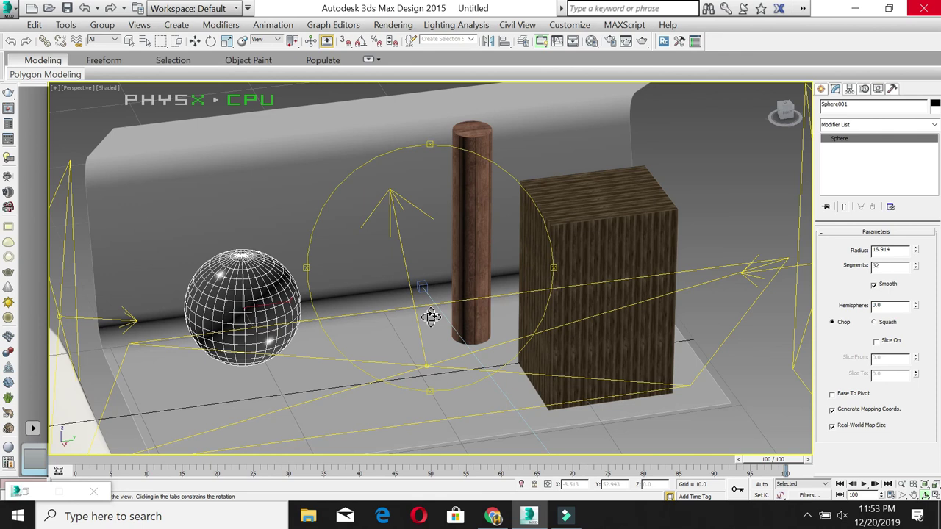
mouse_move(431, 316)
mouse_down()
mouse_move(417, 278)
mouse_move(473, 292)
mouse_move(500, 273)
mouse_move(514, 296)
mouse_move(433, 284)
mouse_move(428, 304)
mouse_move(458, 328)
mouse_move(458, 294)
mouse_up()
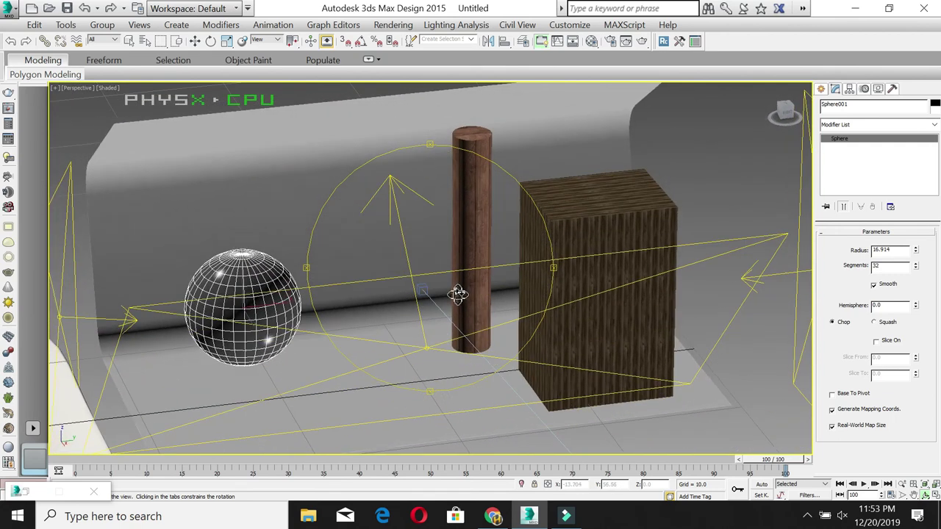